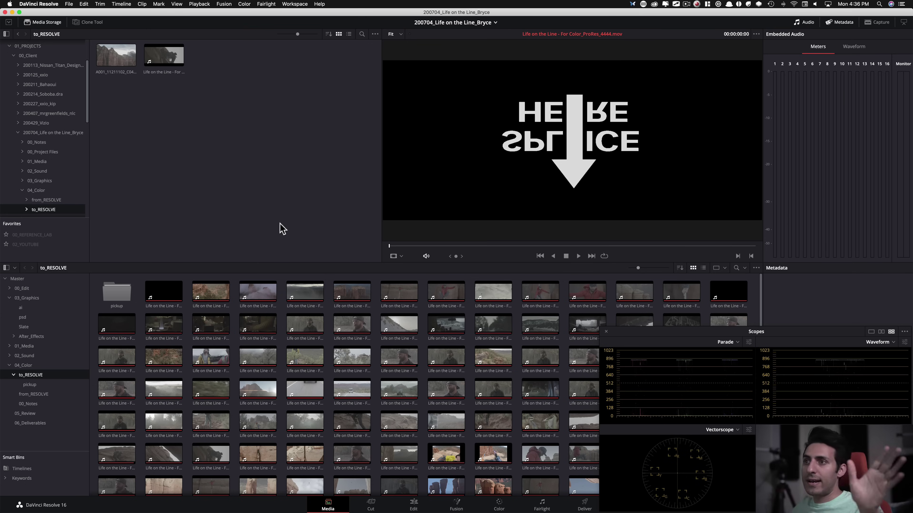
- Preview the Life on the Line ProRes 4444 movie in media storage and look at its import options, including Scene Cut Detection
left_click(237, 233)
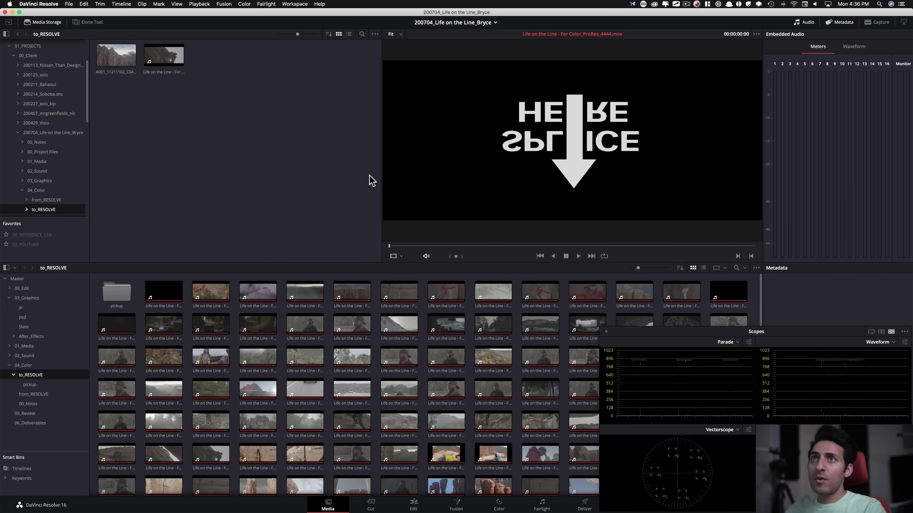
left_click(169, 58)
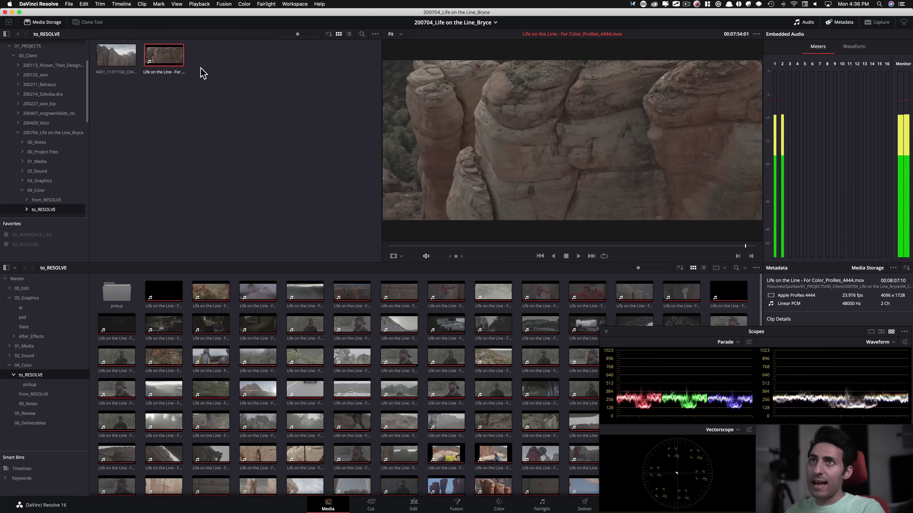
left_click_drag(679, 330, 373, 285)
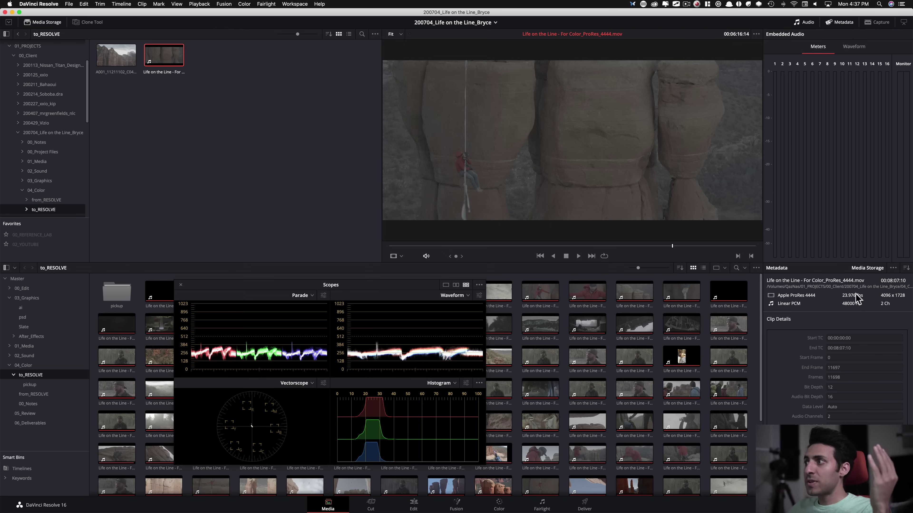
right_click(161, 48)
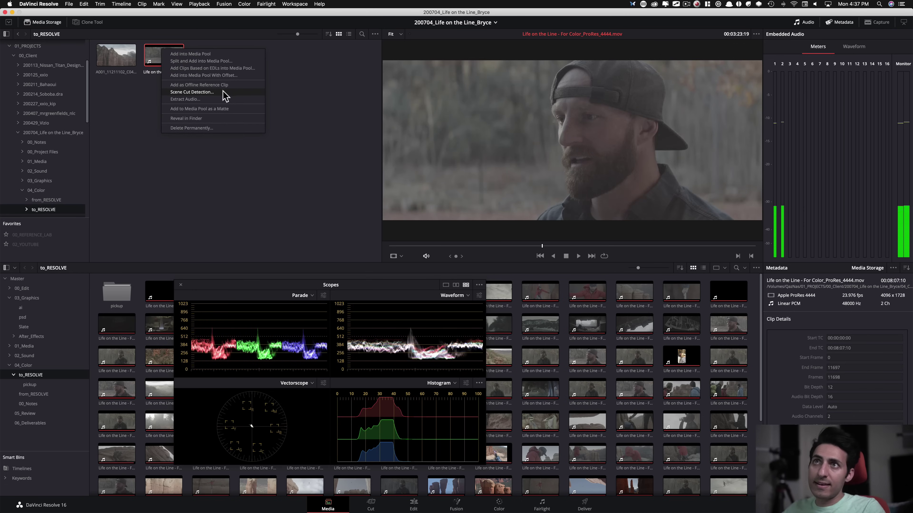
left_click(168, 146)
left_click_drag(308, 292, 731, 339)
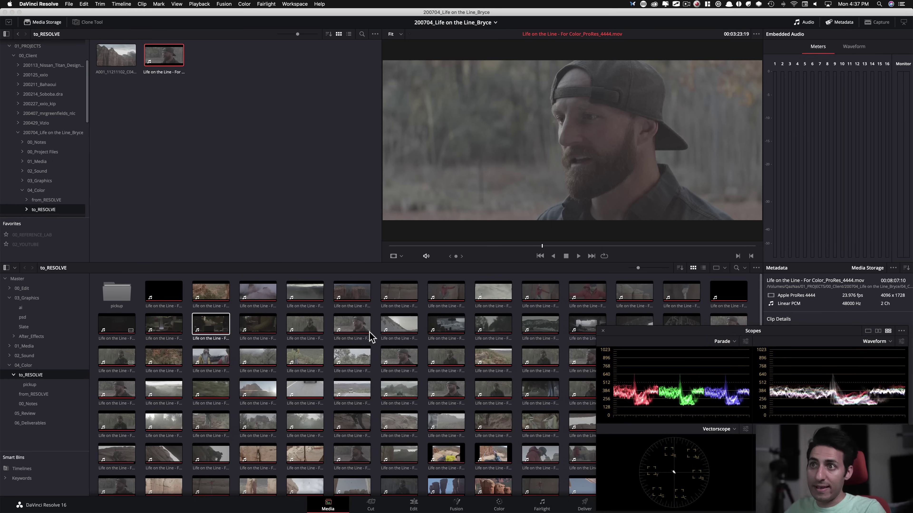
- Skim the opening scene-cut clips in the to_RESOLVE bin and view the timeline creation option for a range of selected clips
left_click(158, 293)
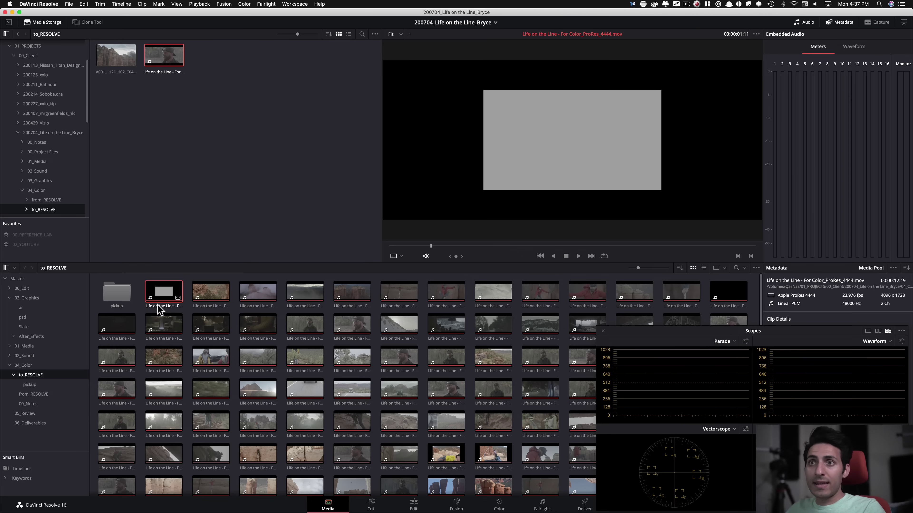
left_click(214, 295)
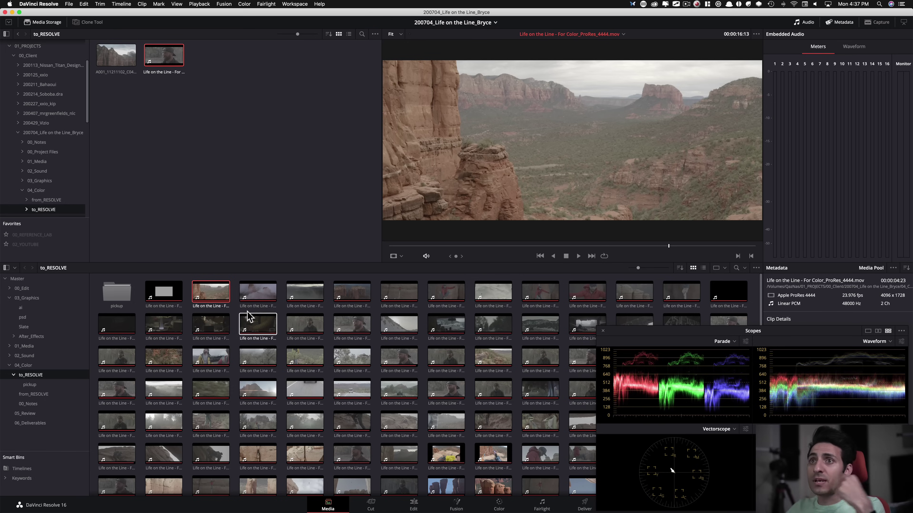
left_click(166, 300)
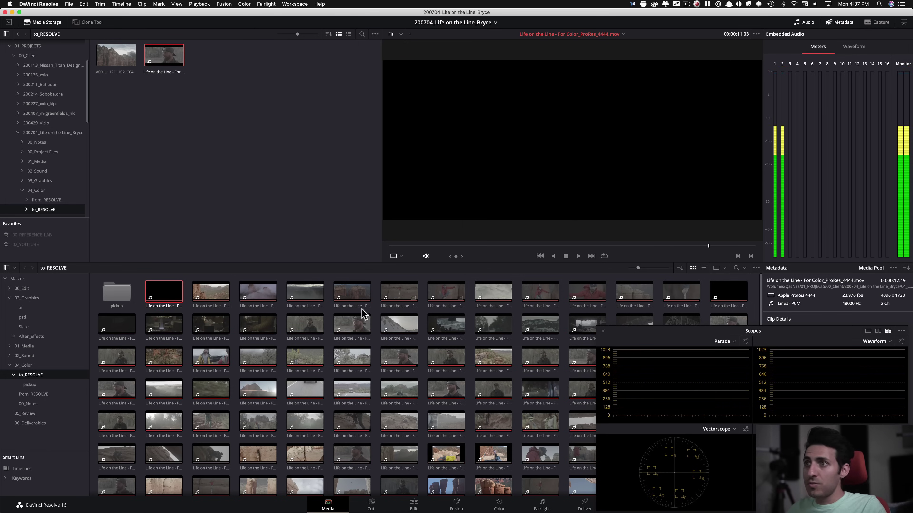
left_click(399, 389, "shift")
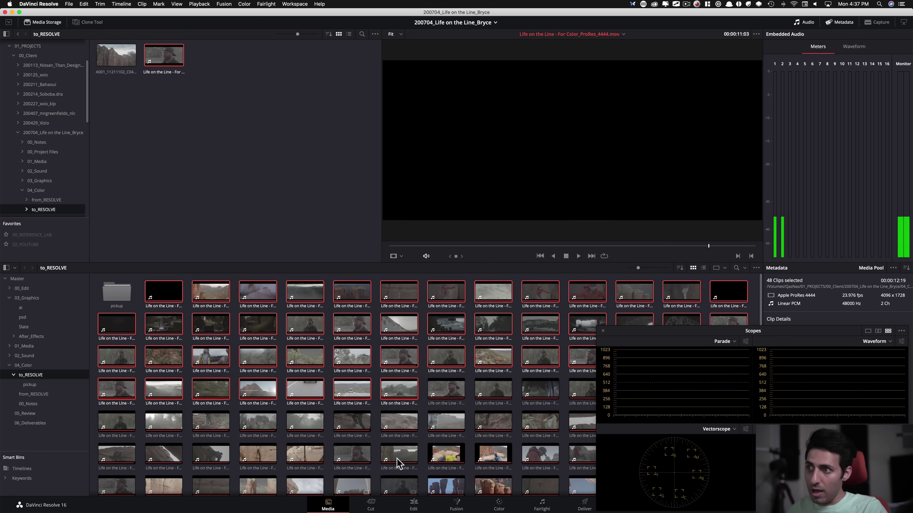
right_click(398, 382)
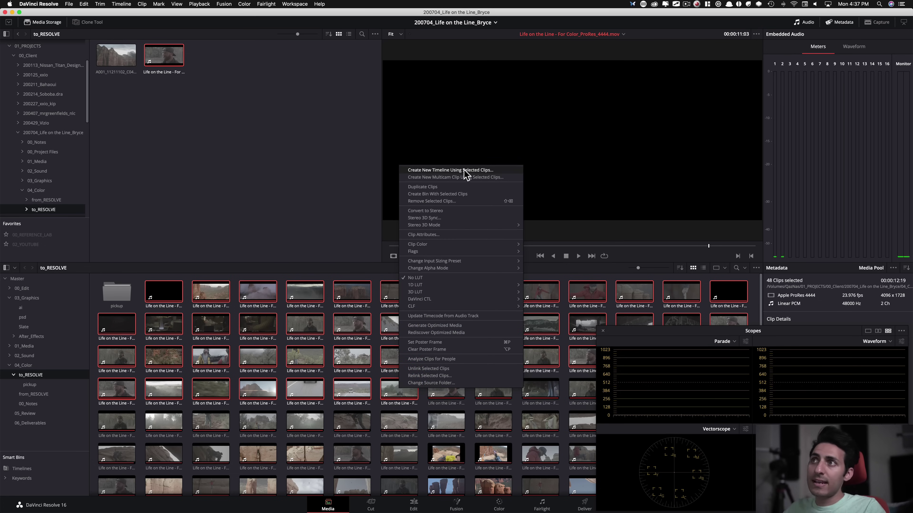
left_click(263, 210)
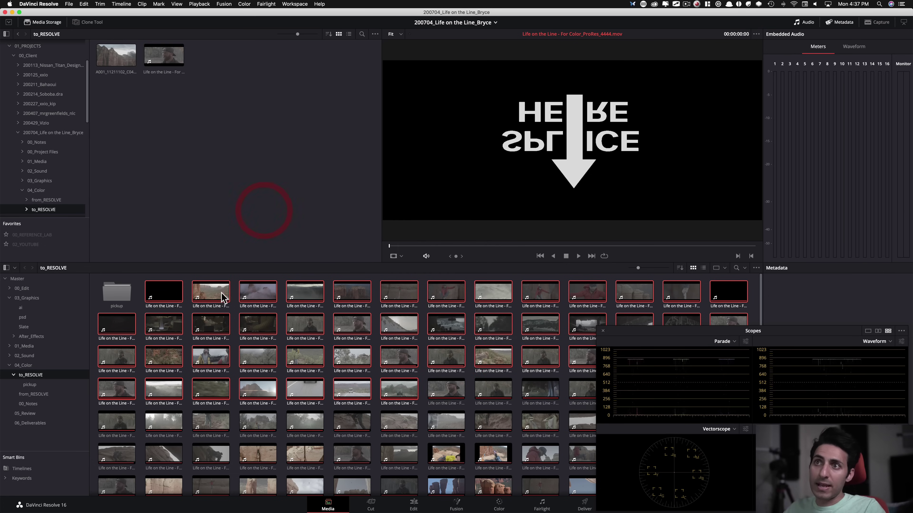
left_click(189, 314)
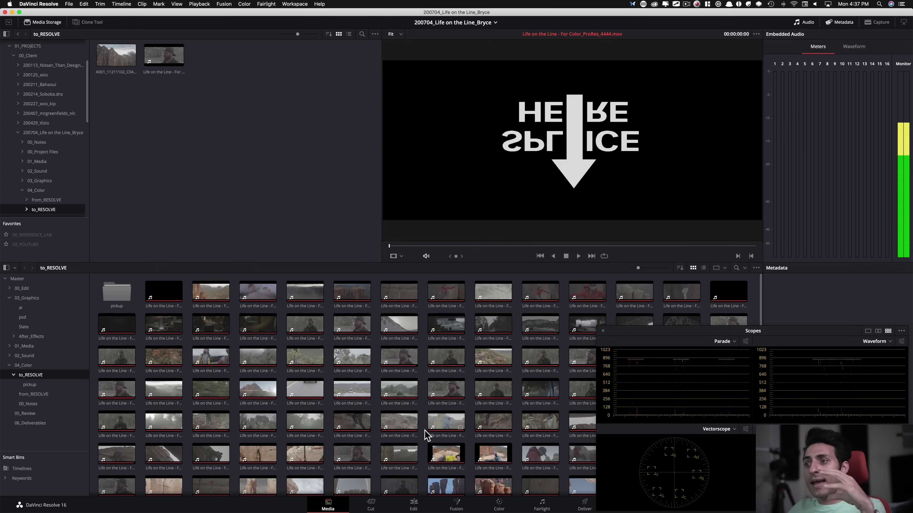
- Review the cut timeline on the Edit page with all clips in view and park the playhead at 01:06:14:16
left_click(412, 505)
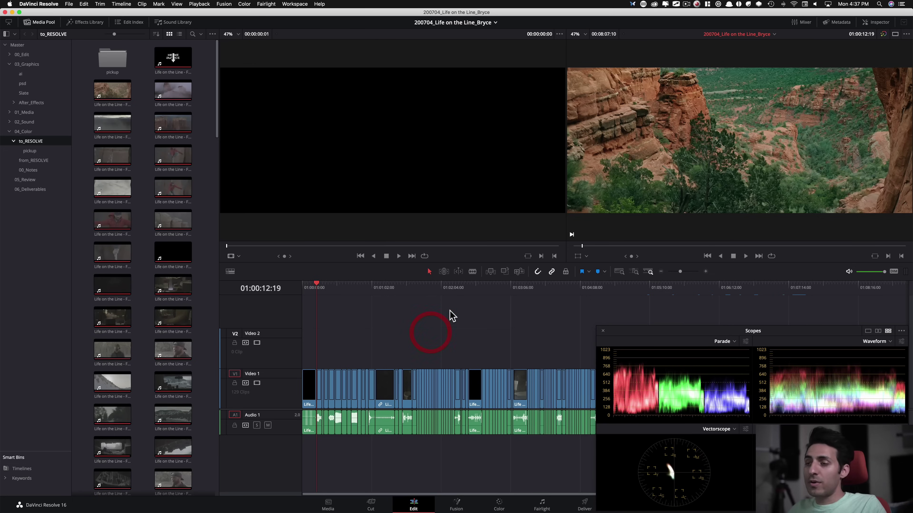
key("super+minus")
key("super+equal")
key("super+minus")
key("super+equal")
left_click_drag(358, 286, 563, 288)
key("super+minus")
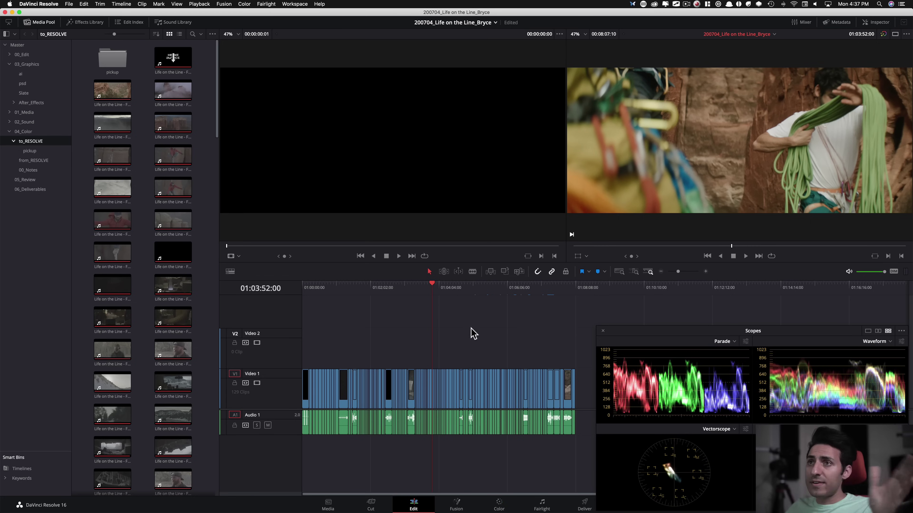
left_click(512, 287)
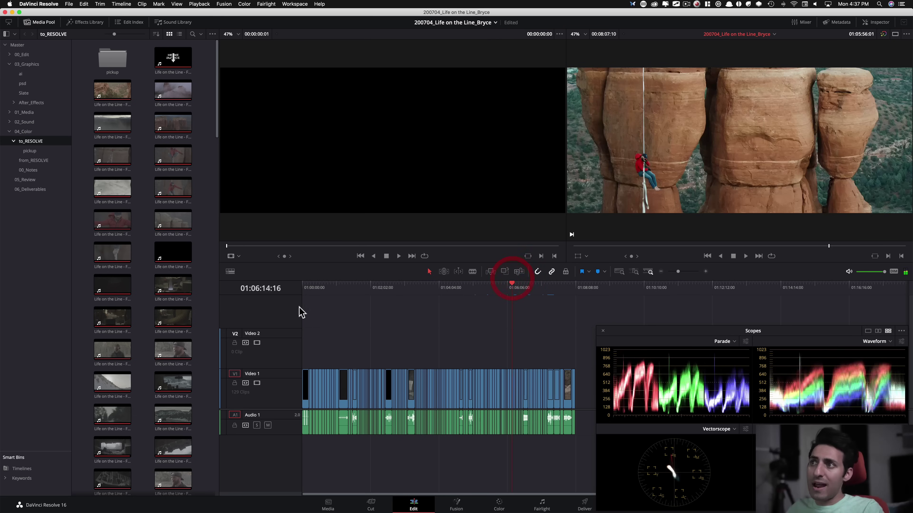
- Open the Color page and select clip 02 at 00:00:12:19, keeping the scopes clear of the clip thumbnails
left_click(499, 504)
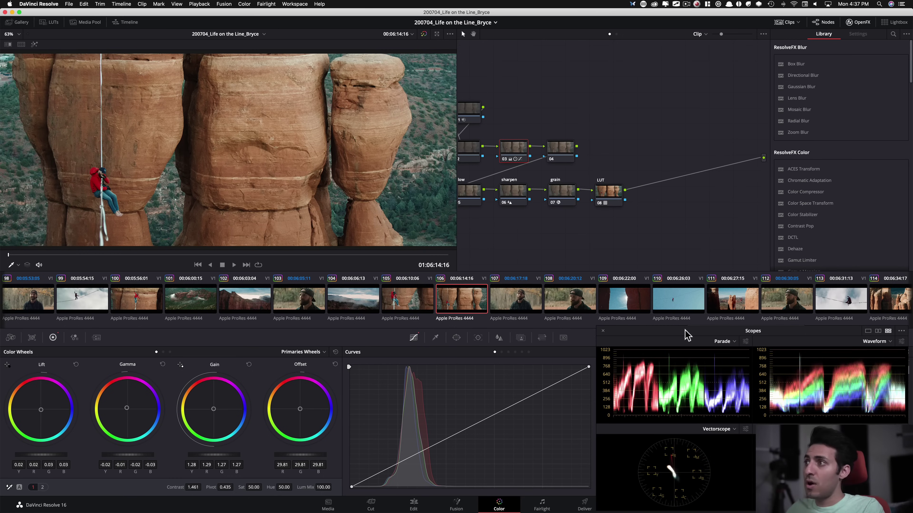
left_click_drag(709, 327, 20, 326)
left_click(85, 294)
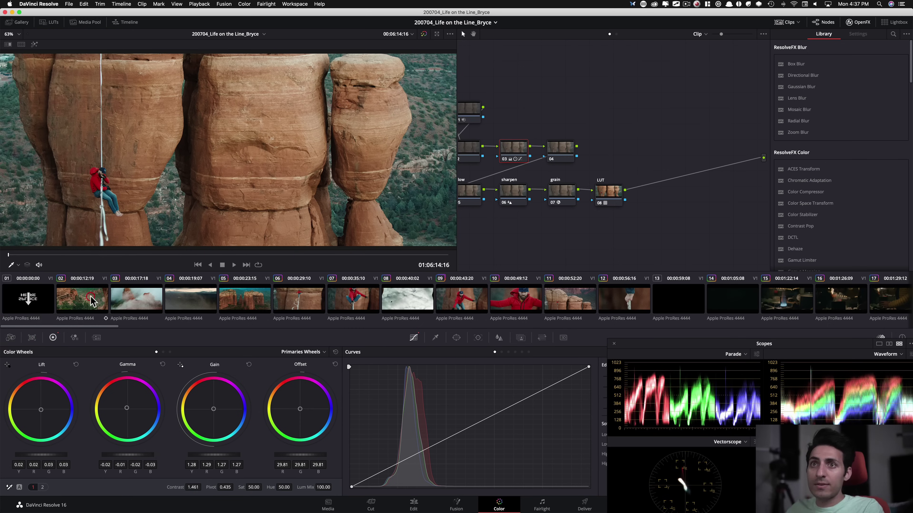
mouse_move(666, 346)
left_mouse_down()
mouse_move(665, 326)
mouse_move(662, 337)
left_mouse_up()
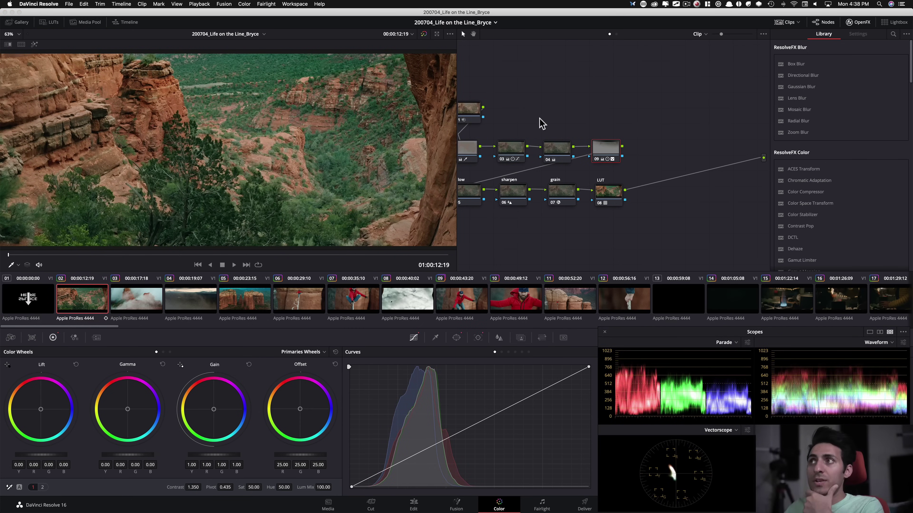
- Show all timeline clips in the Lightbox, with the scopes moved away, clip information displayed and thumbnails shrunk until every shot fits
left_click(893, 22)
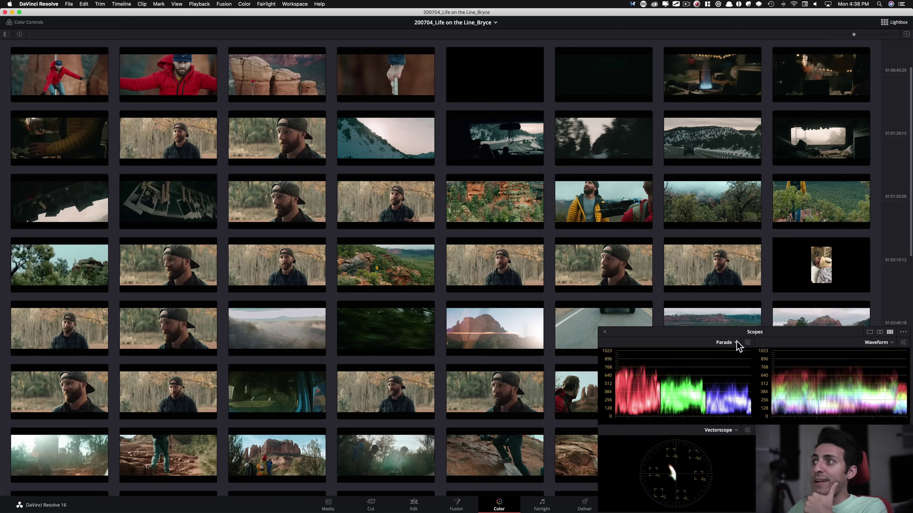
left_click_drag(639, 331, 912, 293)
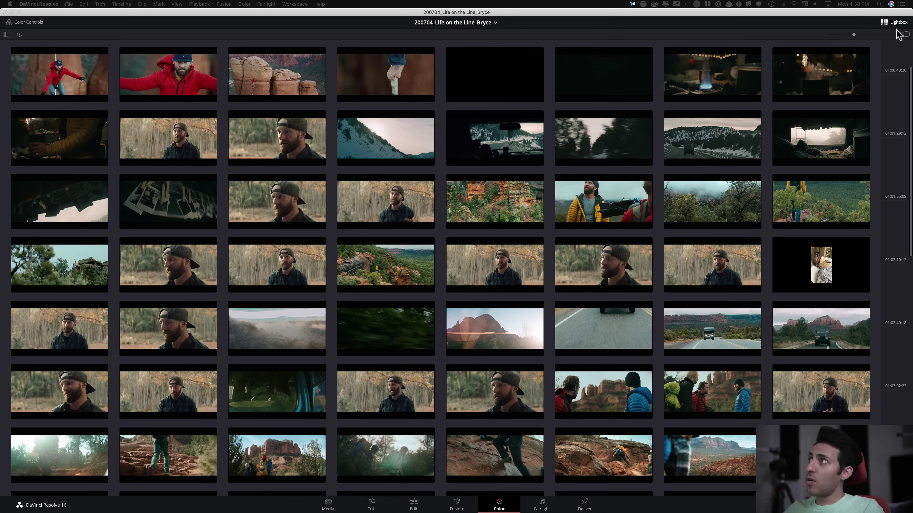
mouse_move(858, 34)
left_mouse_down()
mouse_move(821, 35)
mouse_move(845, 40)
left_mouse_up()
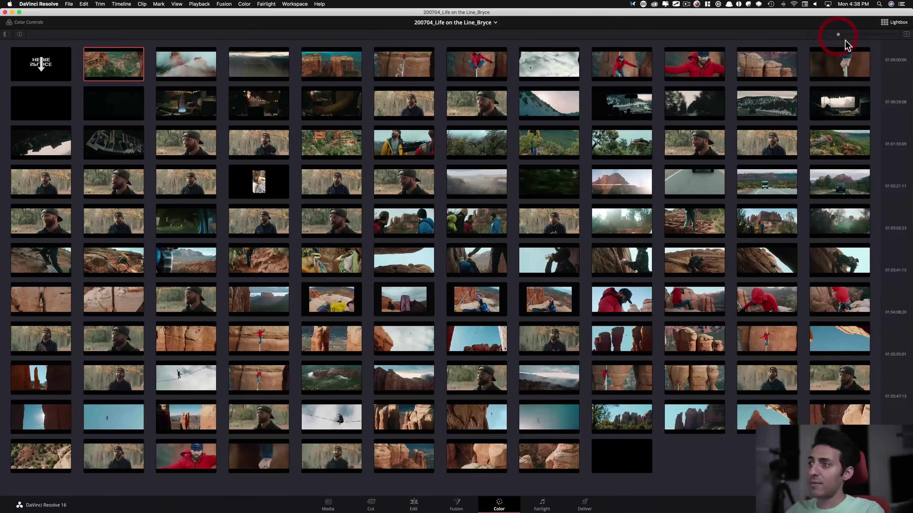
left_click(19, 34)
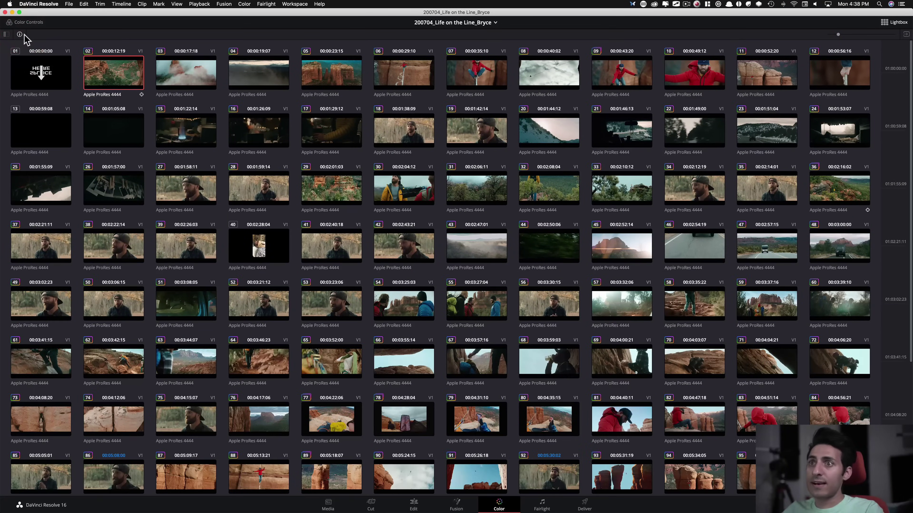
left_click_drag(832, 35, 833, 33)
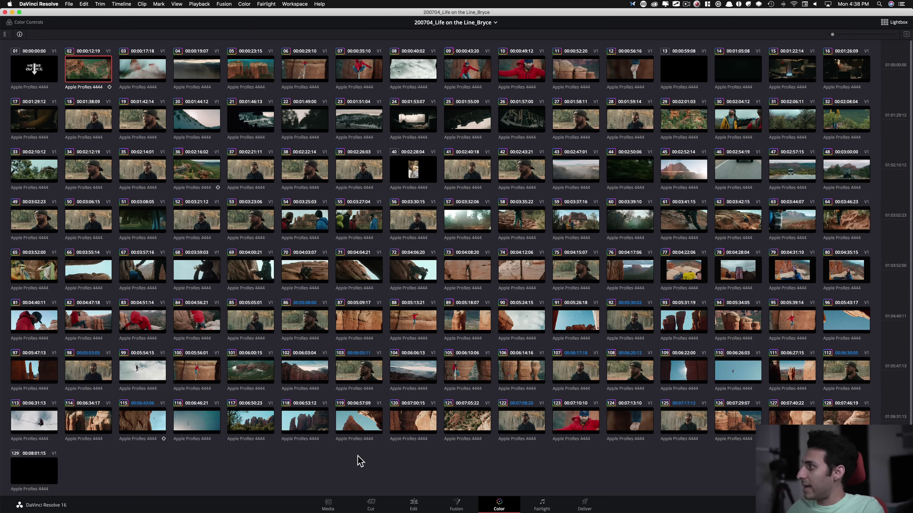
- Bypass all grades to review the ungraded shots in the Lightbox, and return to the color controls
right_click(312, 430)
left_click(346, 418)
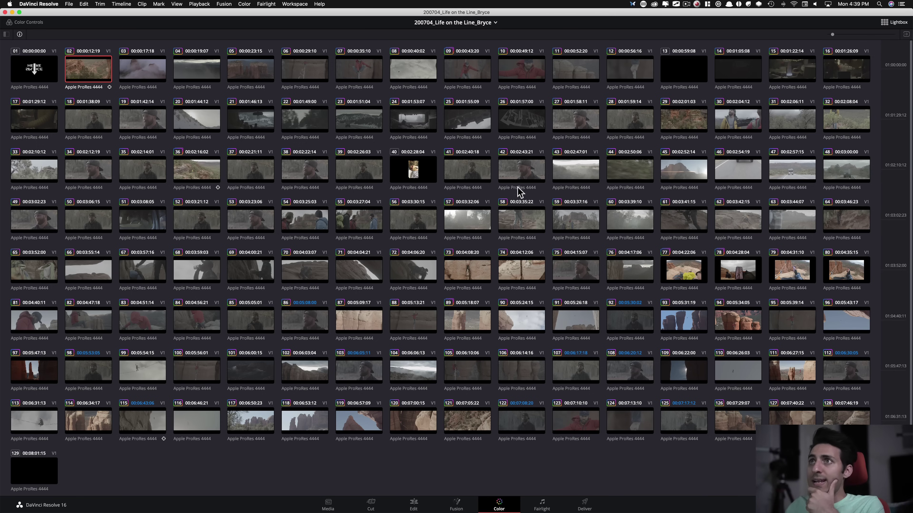
left_click(234, 476)
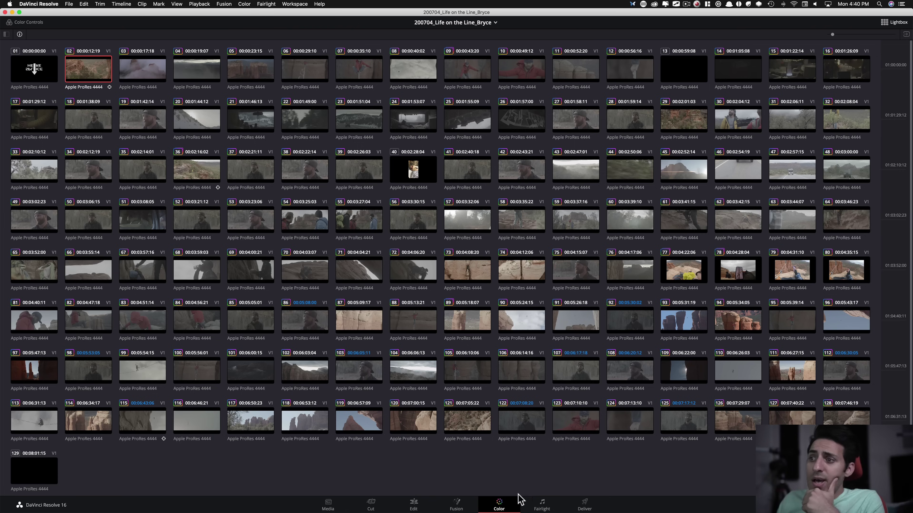
left_click(893, 23)
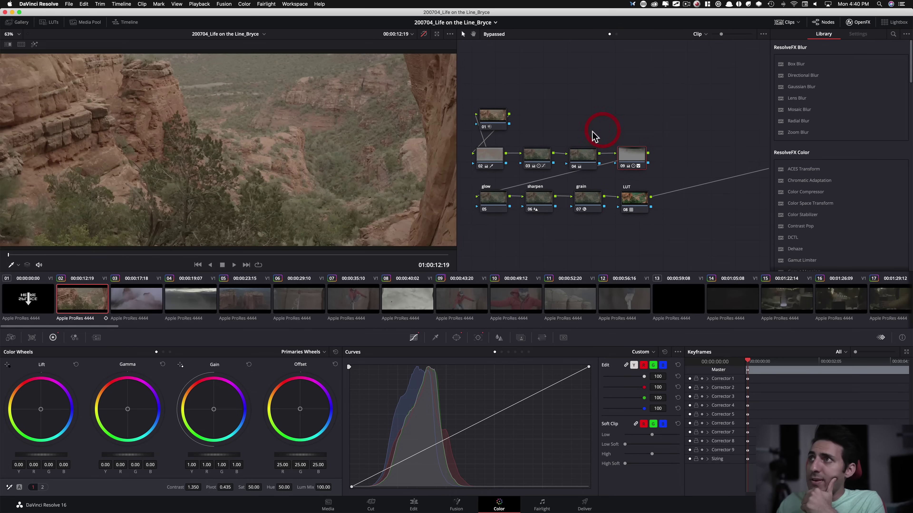
- On clip 18, disable nodes 01 to 07 so only the LUT node is active, and turn off the grade bypass
left_click_drag(112, 326, 191, 327)
left_click(332, 299)
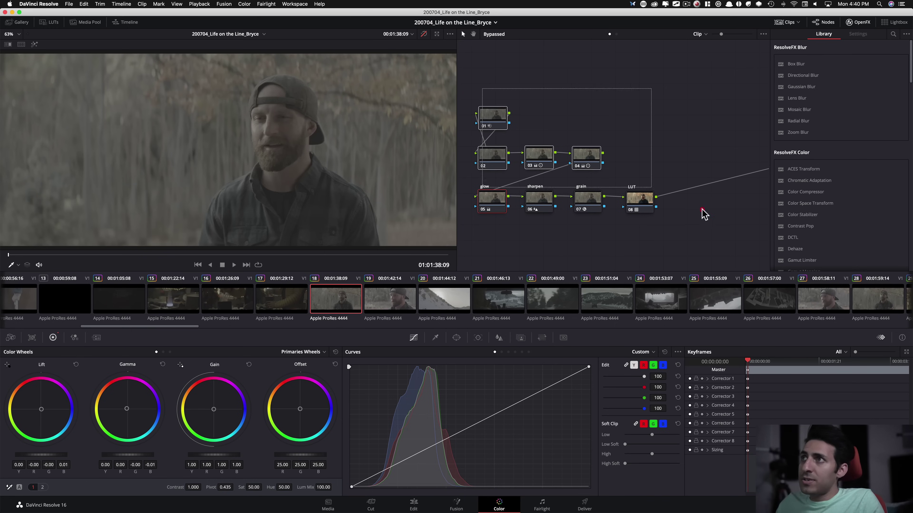
left_click(641, 200)
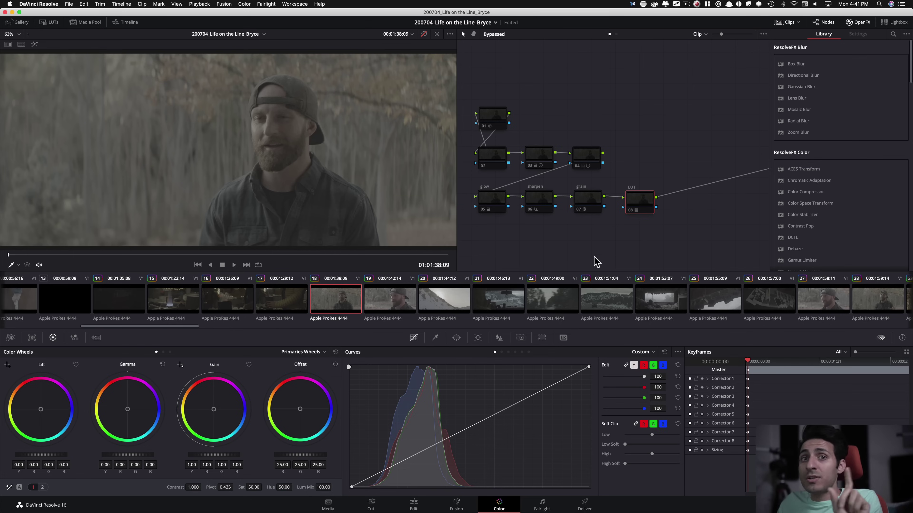
key("super+d")
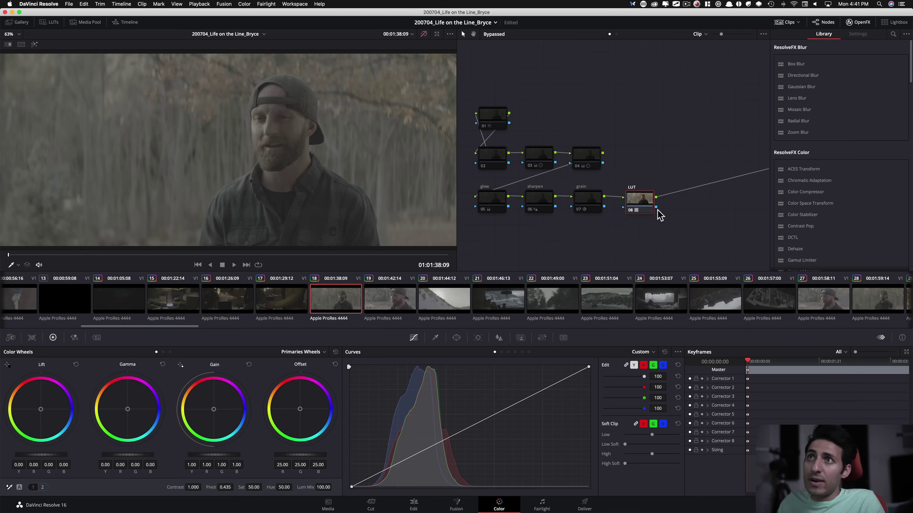
left_click(674, 164)
key("shift+d")
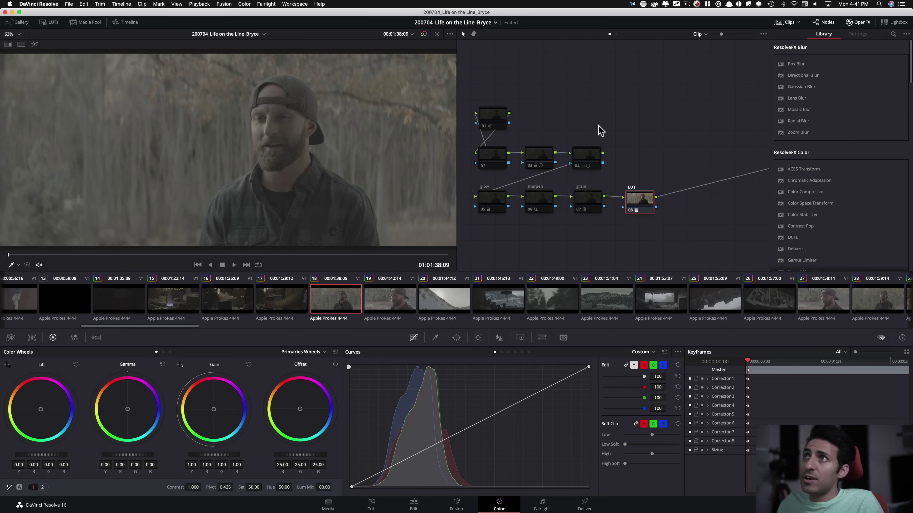
- Toggle the LUT node on clip 18 off and on repeatedly to compare the image with and without the LUT
key("super+d")
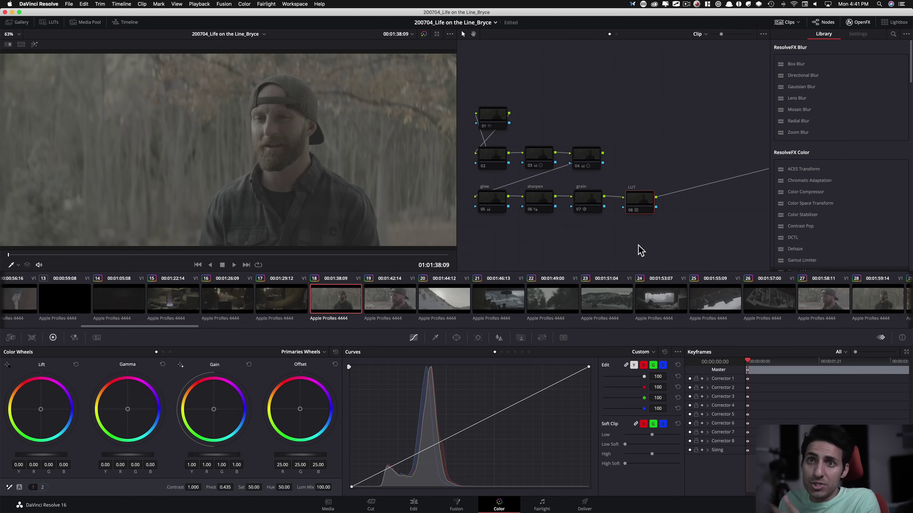
key("super+d")
key("super+d")
key("super+d")
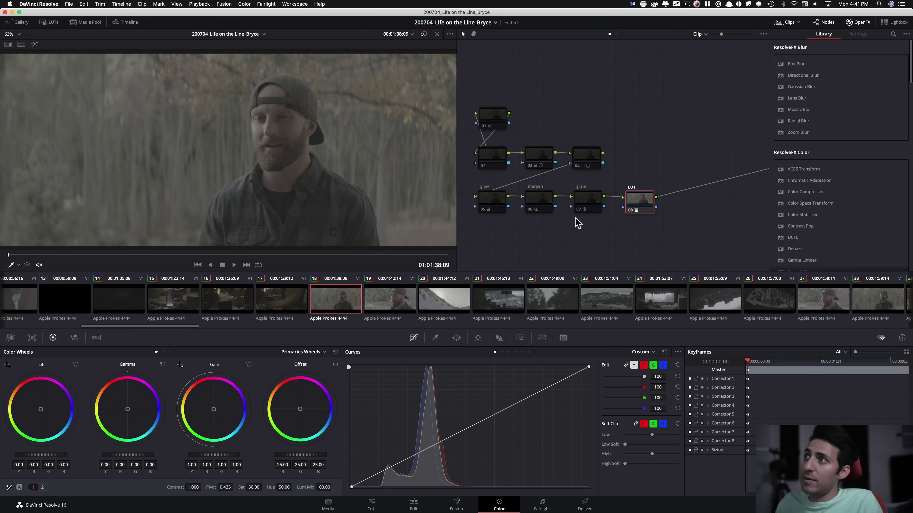
key("super+d")
key("super+d")
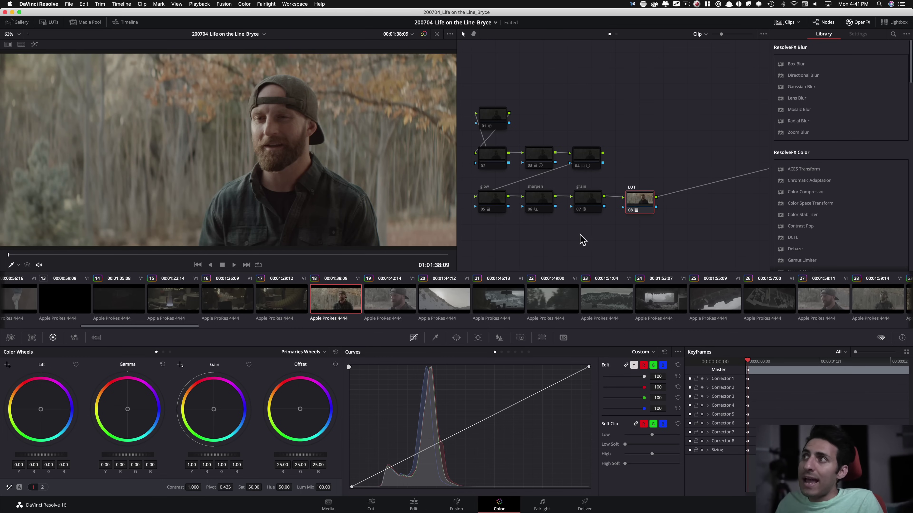
key("super+d")
key("super+d")
key("super+d")
key("super+d")
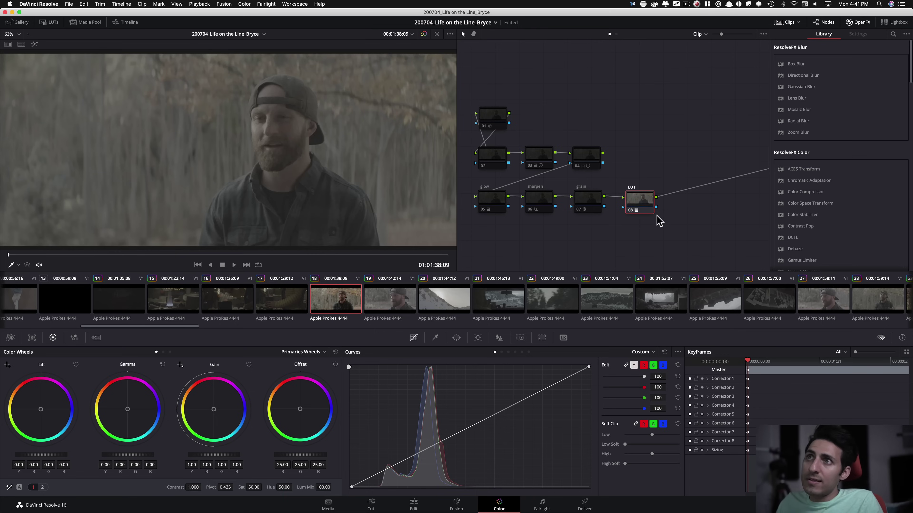
key("super+d")
key("super+d")
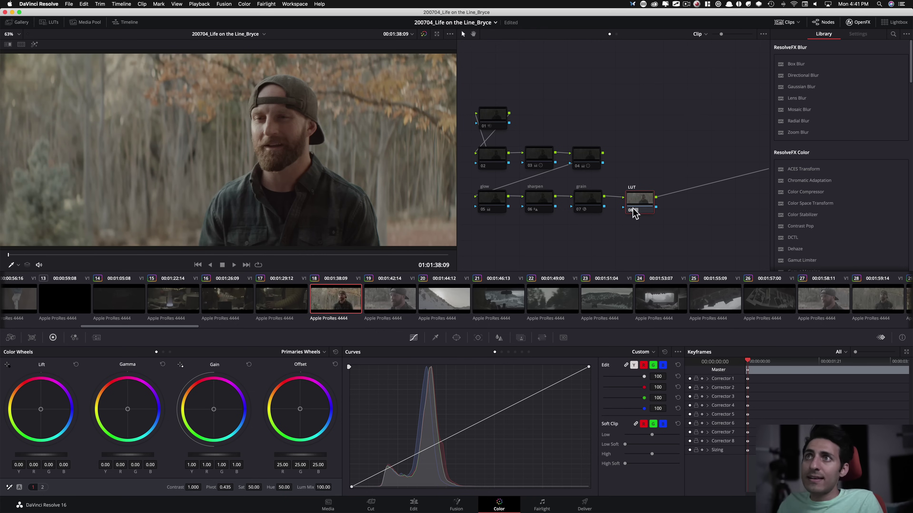
- Compare clip 18 with the LUT node off and on, and move the LUT node farther away from the grain node
key("super+d")
key("super+d")
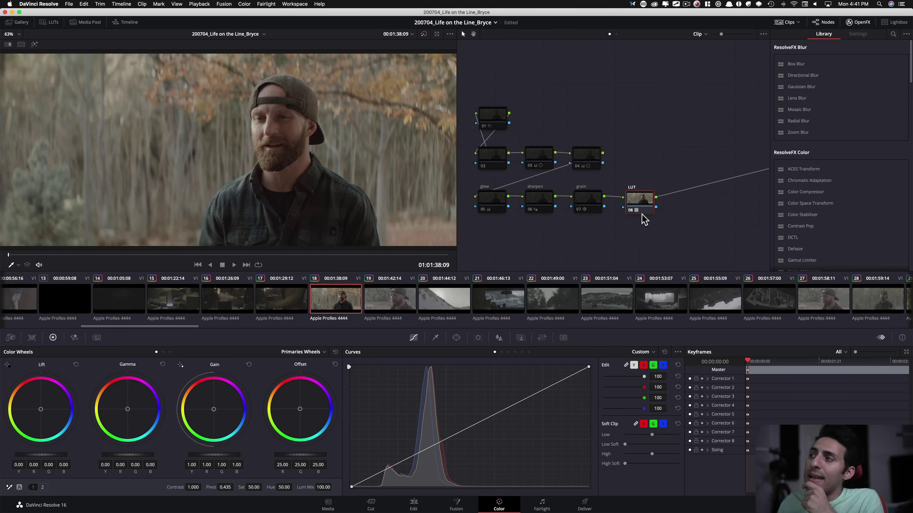
left_click_drag(643, 208, 733, 202)
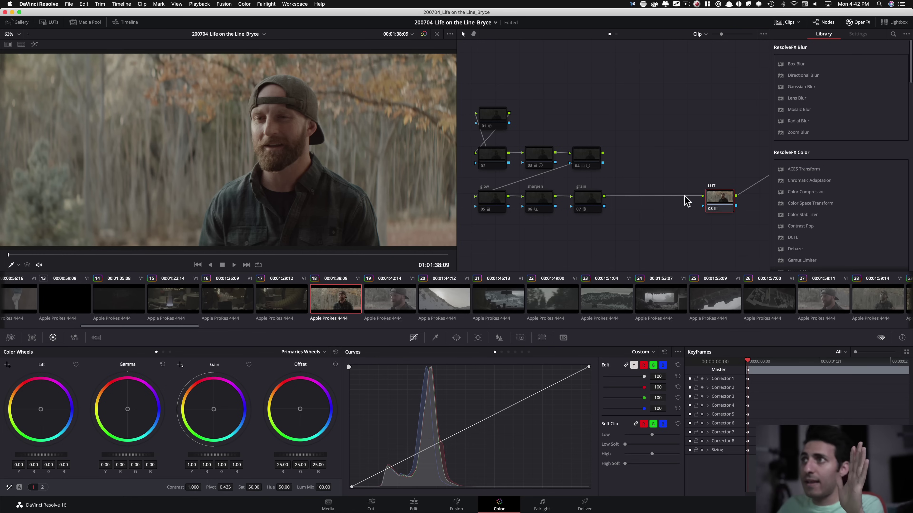
- Enable node 03 on clip 18, toggling it to see its effect under the LUT
left_click(543, 160)
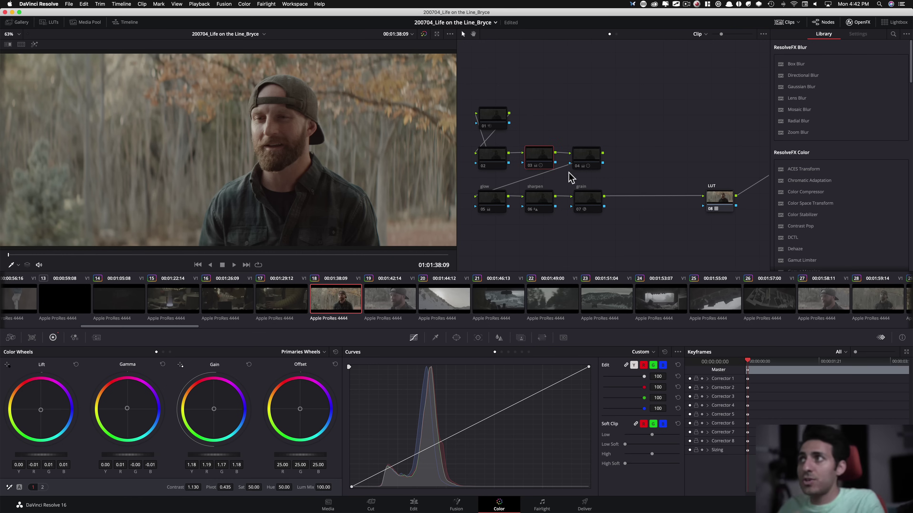
key("ctrl+d")
key("ctrl+d")
key("ctrl+d")
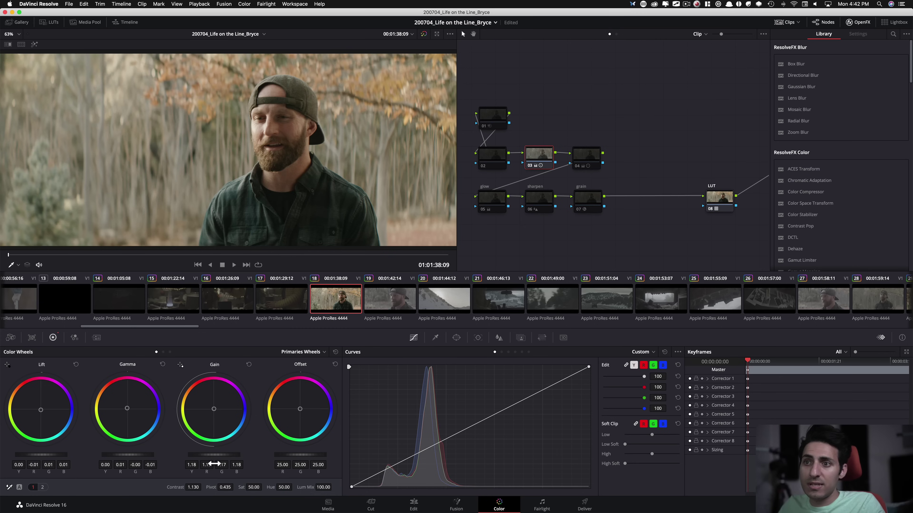
- Examine node 03's gain, contrast and pivot values, and compare the image with the node off and on
key("alt+Tab")
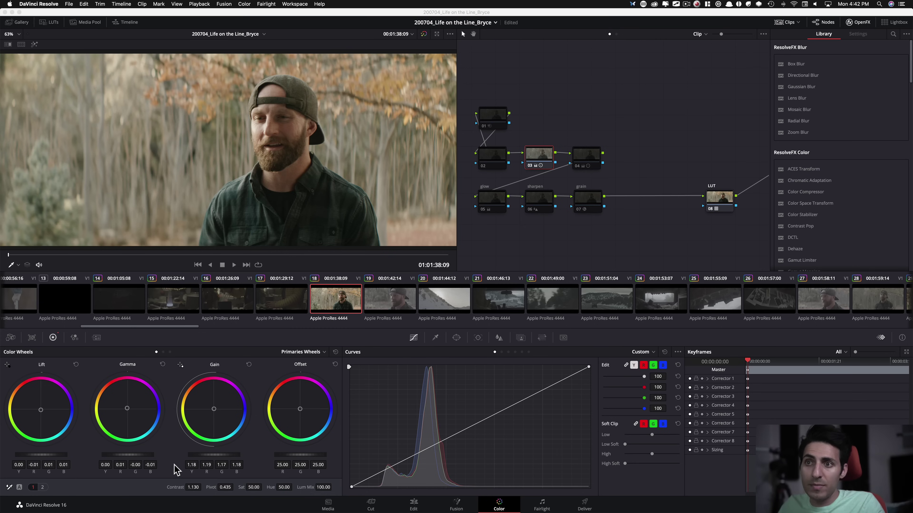
key("s")
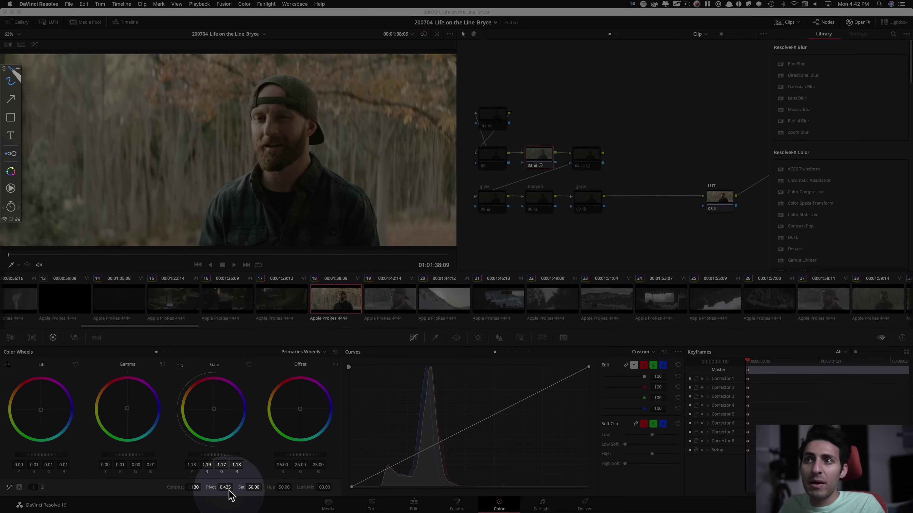
key("Escape")
key("Escape")
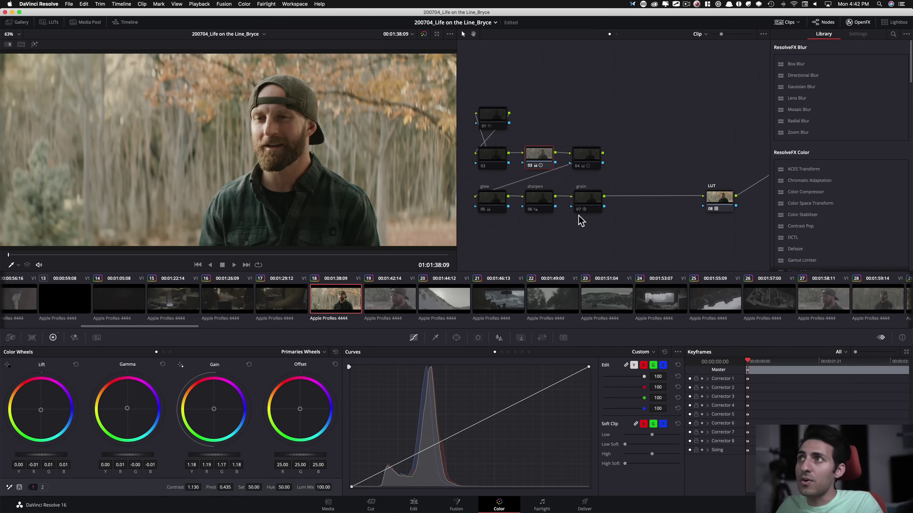
key("super+d")
key("super+d")
key("super+d")
key("super+d")
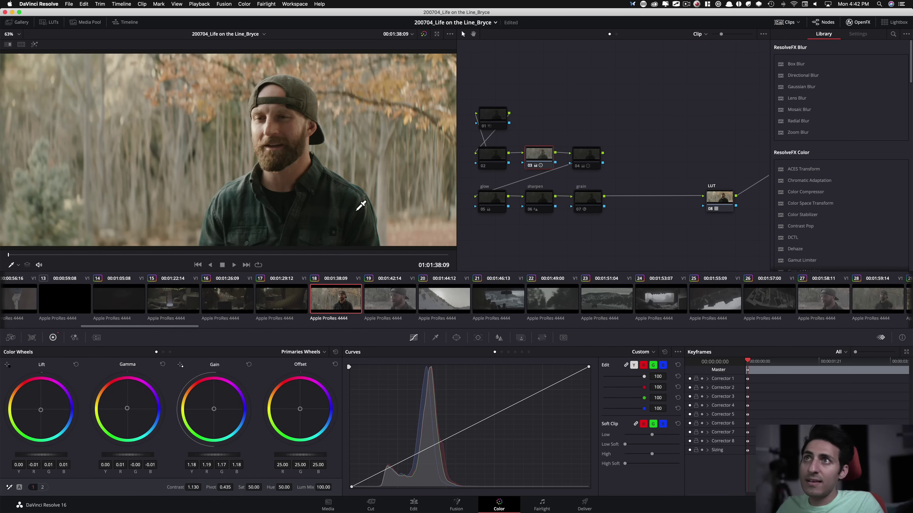
key("super+d")
key("super+d")
- Enable node 04 on clip 18, toggling it to see the change in the image
left_click(588, 161)
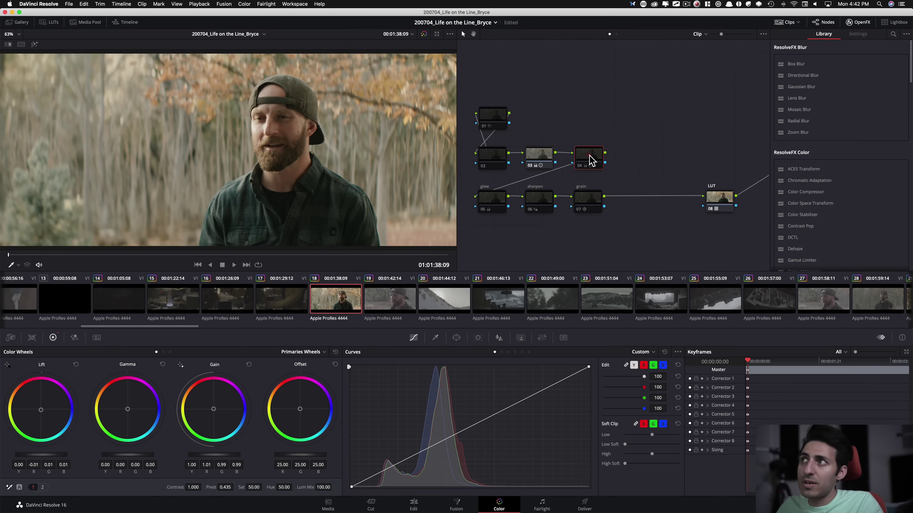
key("super+d")
key("super+d")
key("super+d")
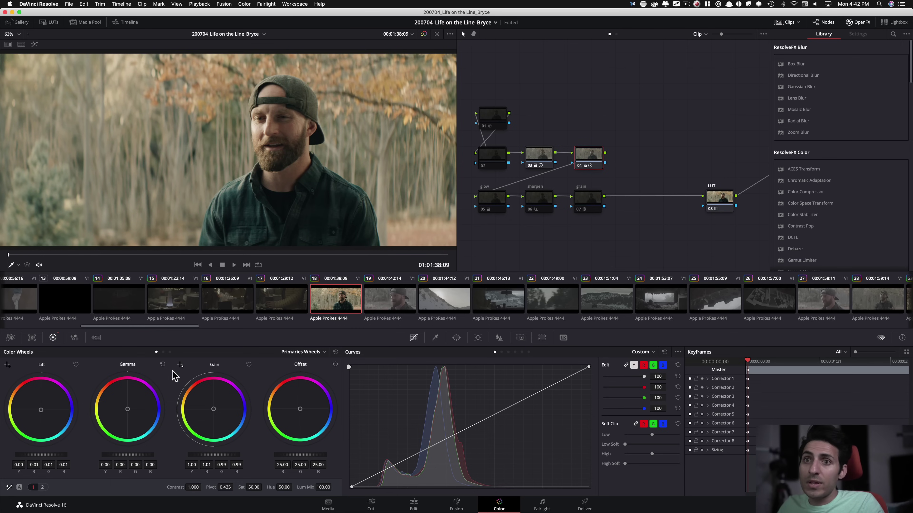
- Examine node 04's lift and gain adjustments in the Primaries Wheels
key("ctrl+shift+a")
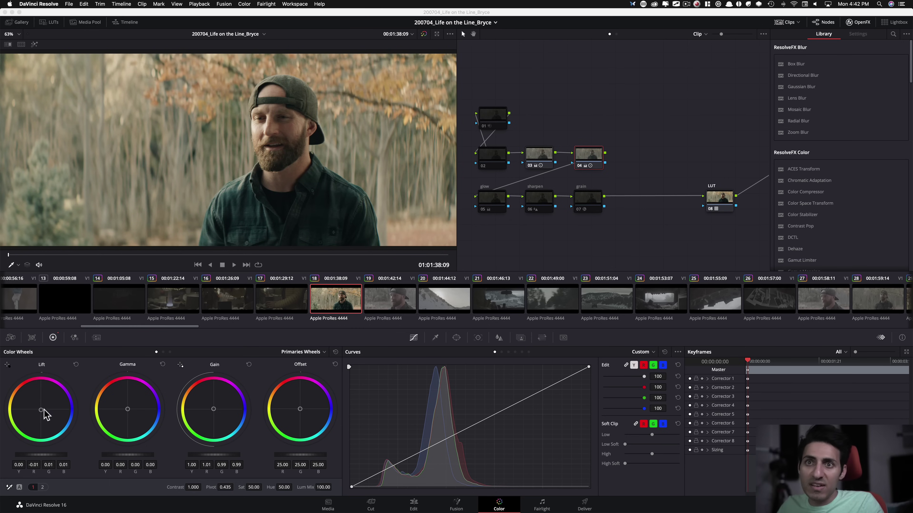
key("f")
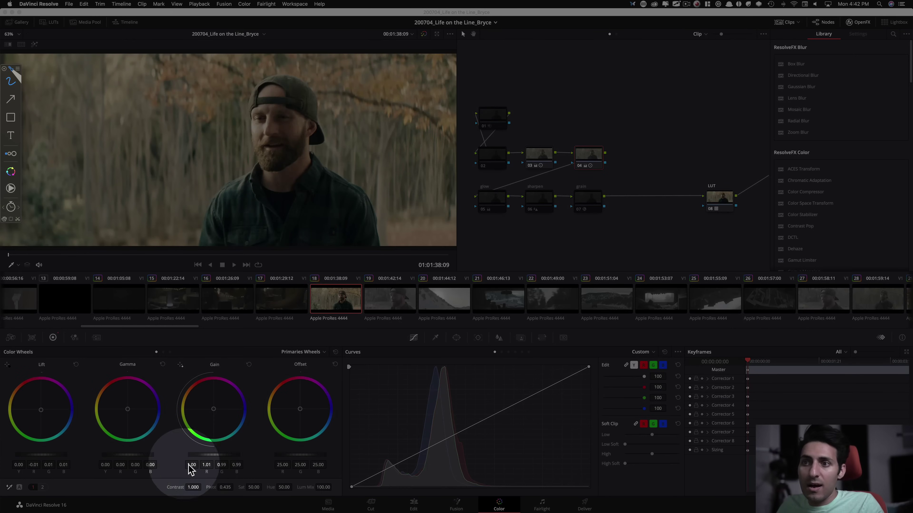
key("f")
key("ctrl+shift+a")
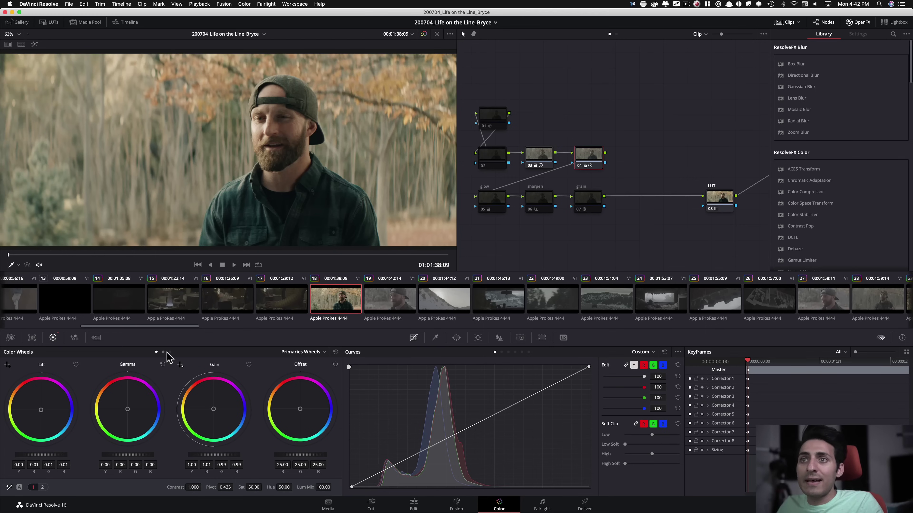
- Examine node 04's shadow and midtone adjustments in the Log wheels, and compare the image with the node off and on
left_click(170, 352)
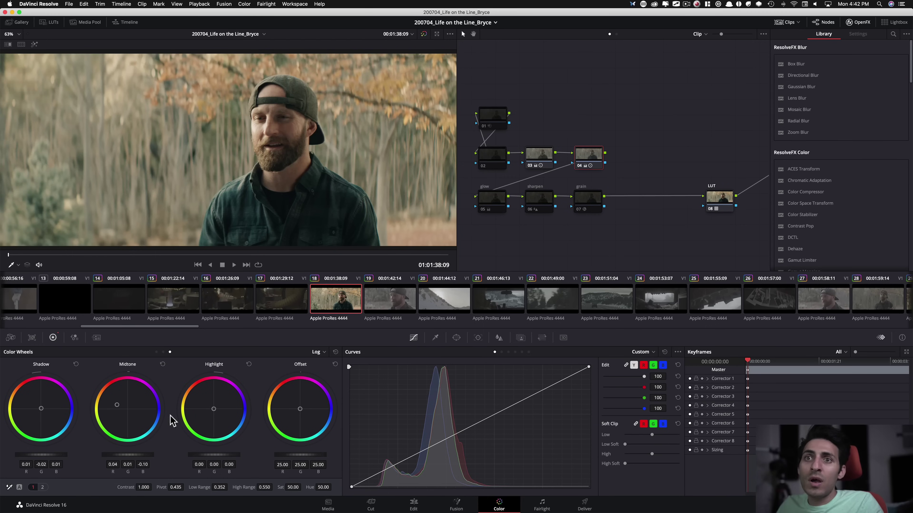
key("ctrl+shift+a")
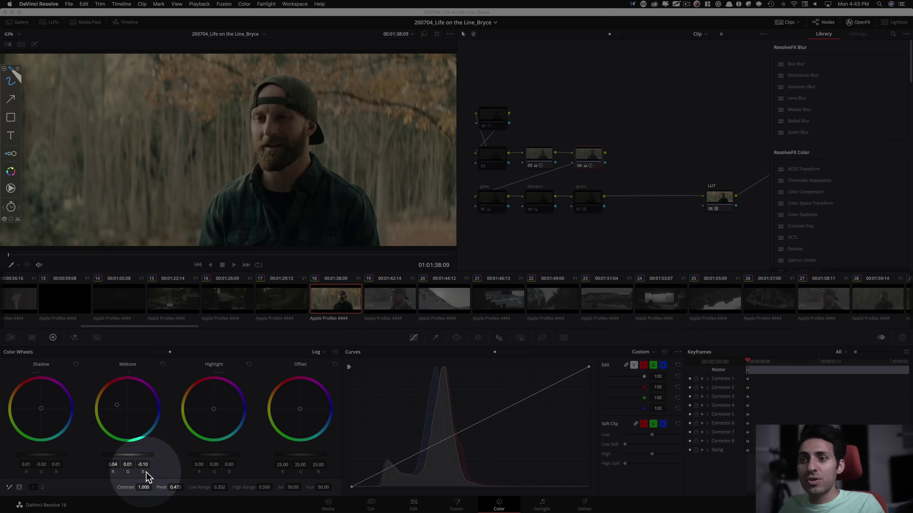
key("f")
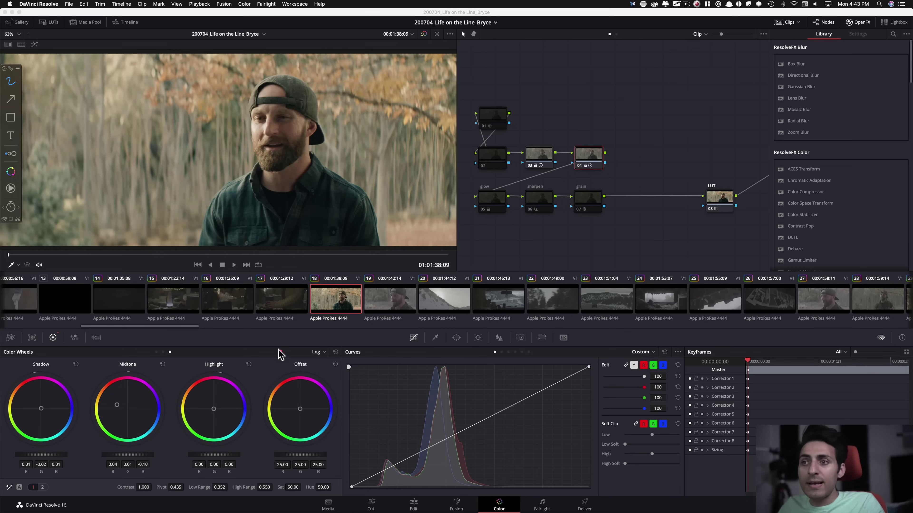
key("Escape")
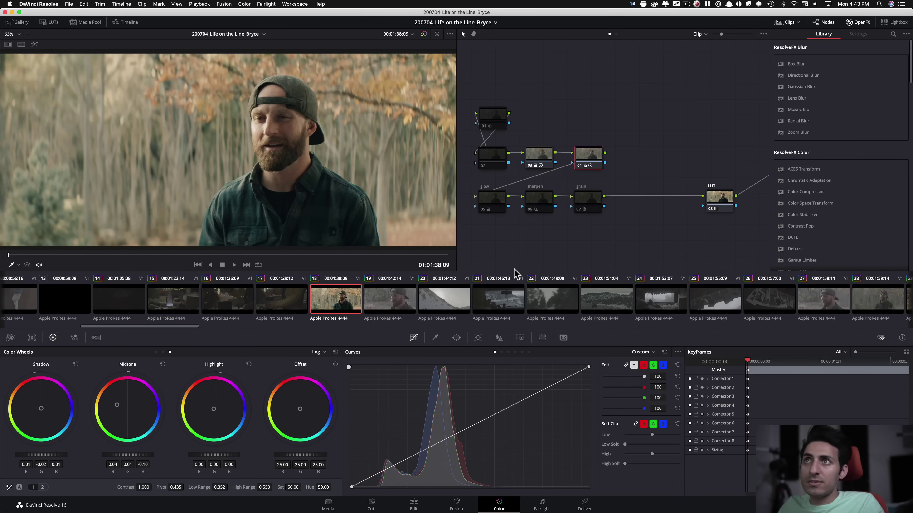
key("super+d")
key("super+d")
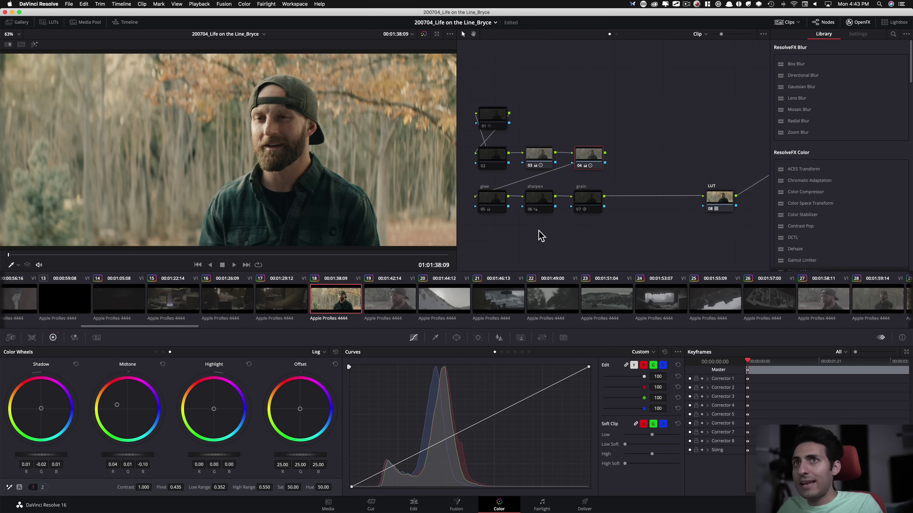
- Enable the glow node (05) on clip 18
left_click(492, 204)
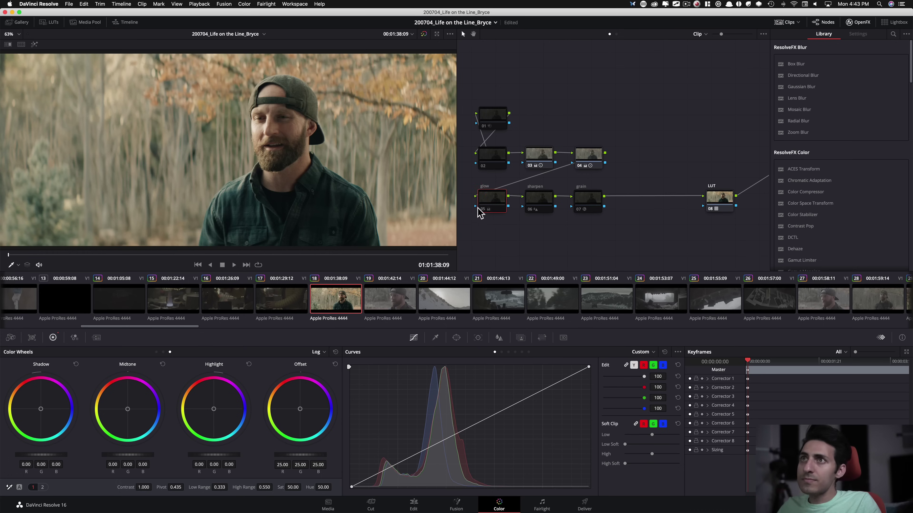
key("super+d")
key("super+d")
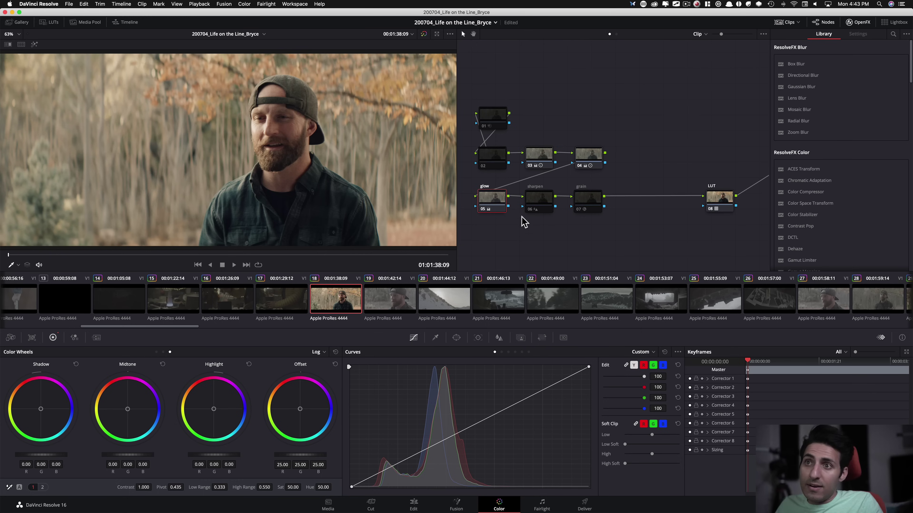
- Set the color wheels back to Primaries Wheels and examine the glow node's effect on the man's face and shirt
left_click(157, 352)
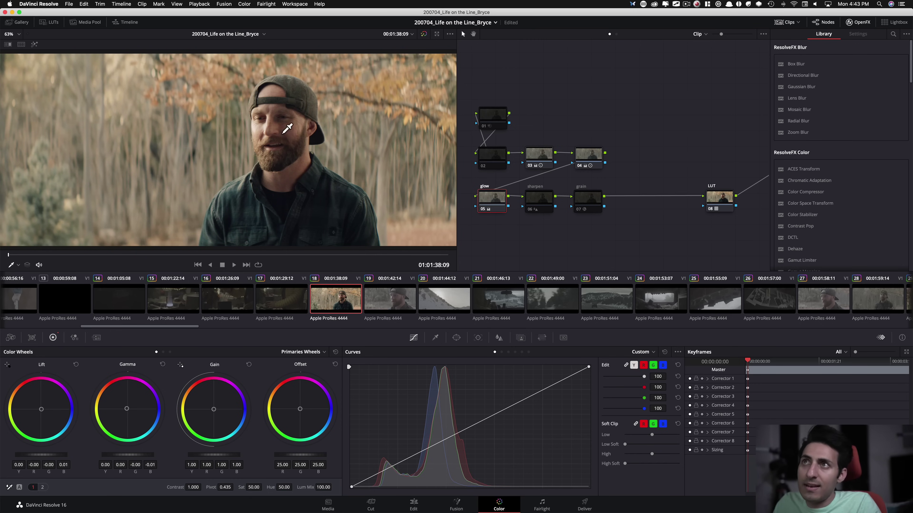
key("alt+Tab")
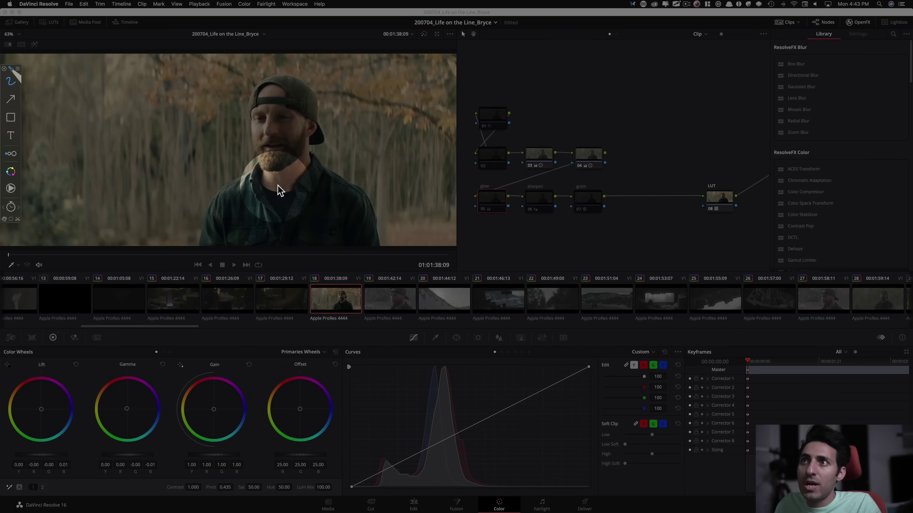
key("Escape")
key("alt+Tab")
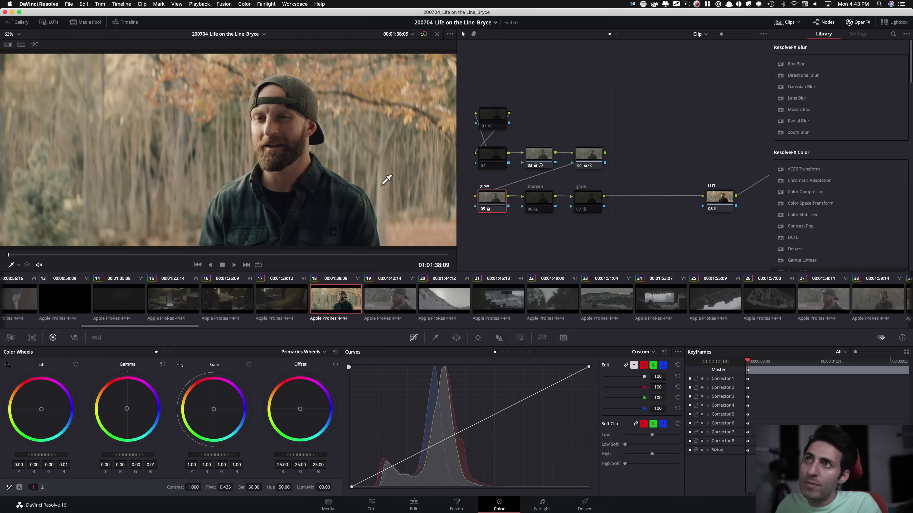
- Enable the sharpen node (06), the grain node (07) and node 01 on clip 18
left_click(539, 202)
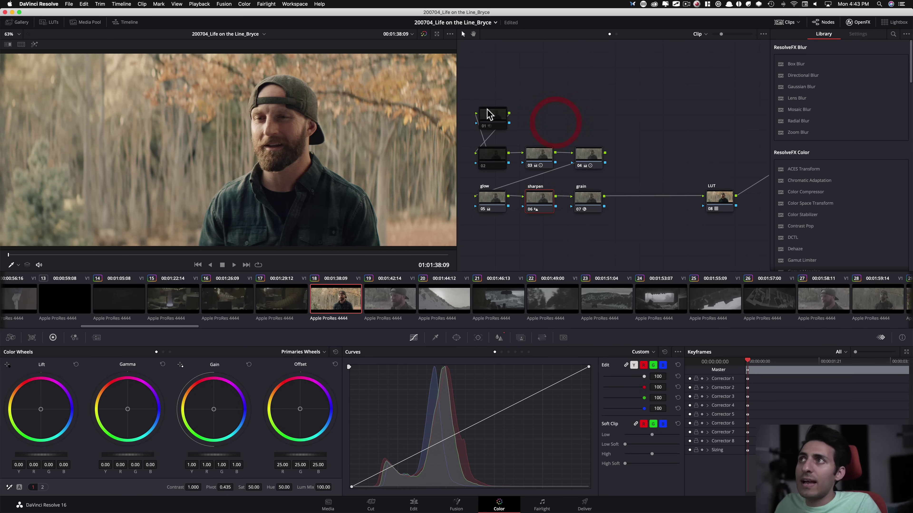
left_click(491, 122)
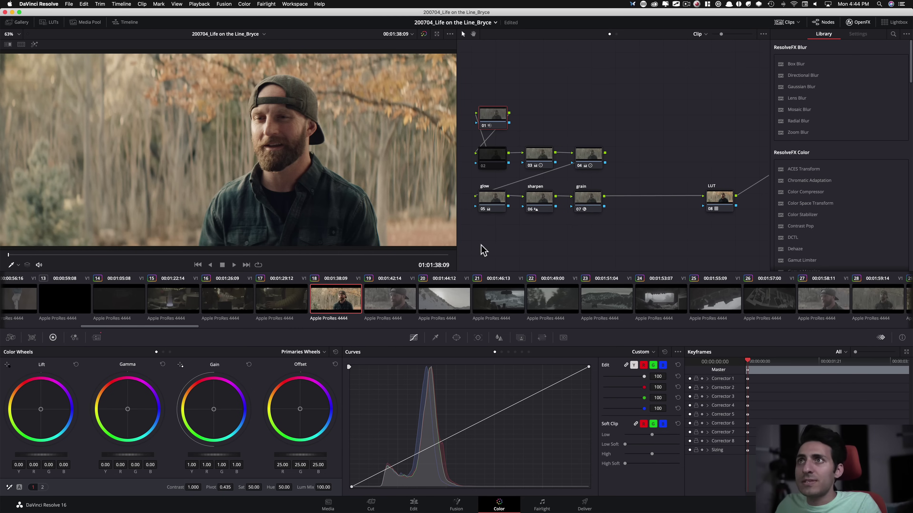
- Play clip 18 in the enlarged viewer with looping turned on and the audio muted
key("alt+f")
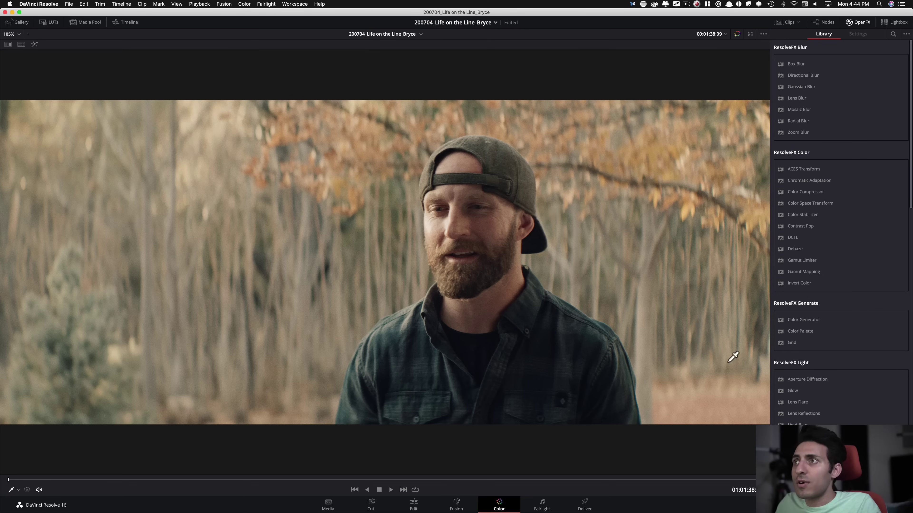
left_click(415, 490)
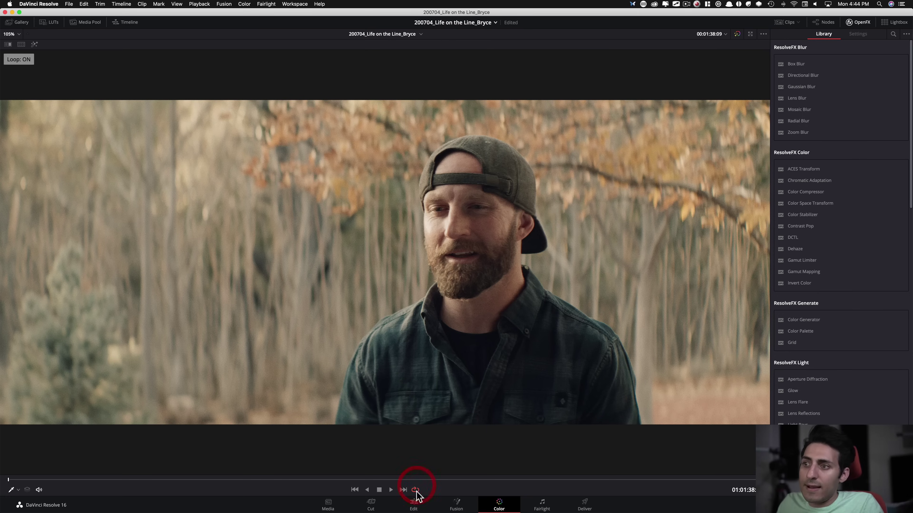
left_click(38, 490)
key("space")
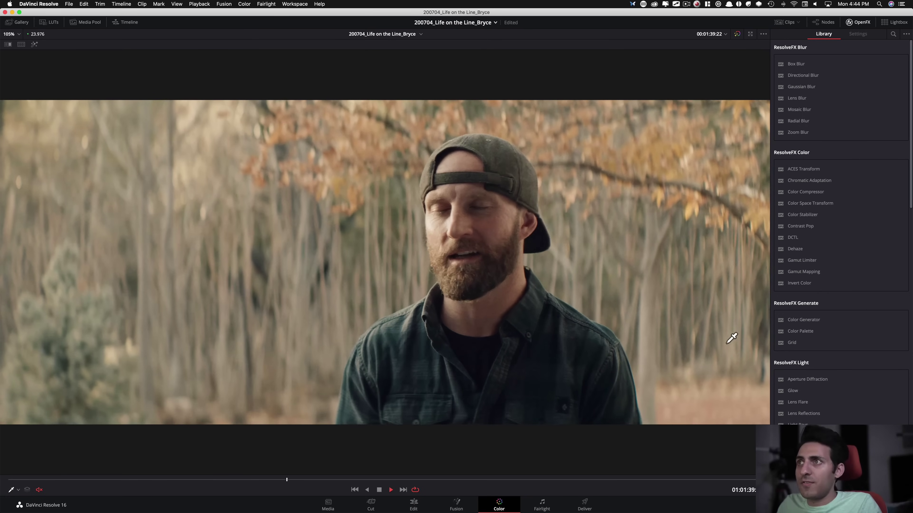
- Compare clip 18 with its grades bypassed and active, stop playback, and return the viewer to its normal size
key("space")
key("shift+d")
key("shift+d")
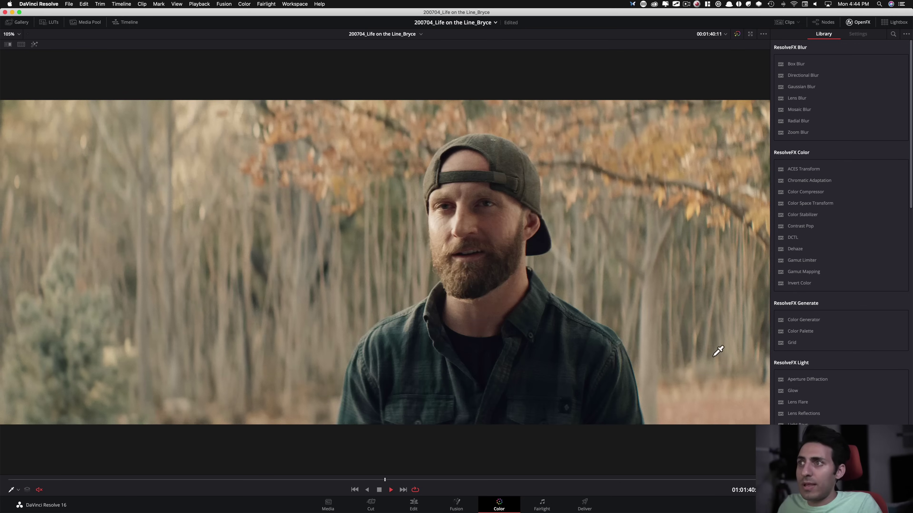
key("space")
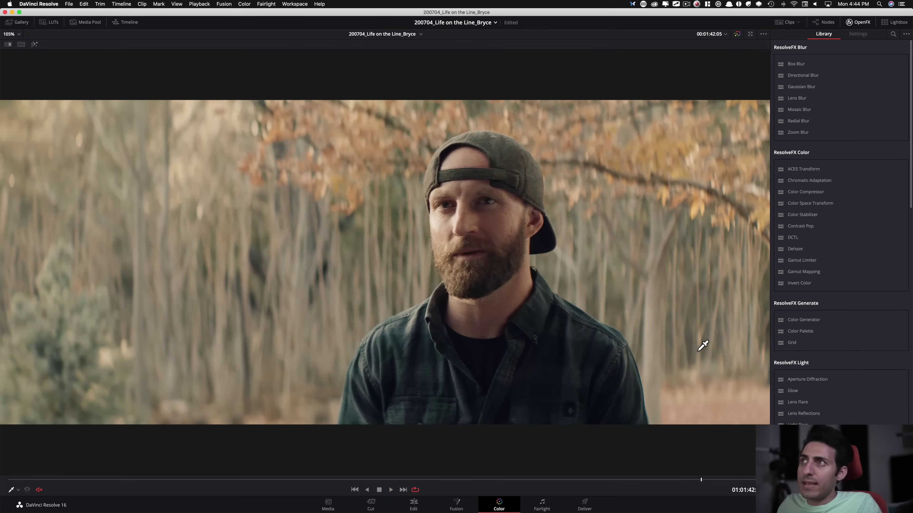
key("alt+f")
key("shift+d")
key("shift+d")
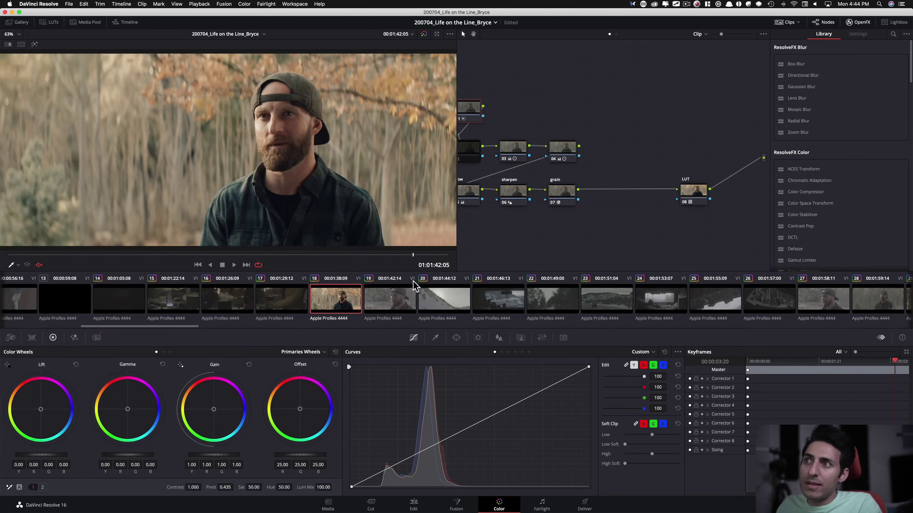
- Update all clip thumbnails in the timeline so they reflect the current grades
right_click(330, 304)
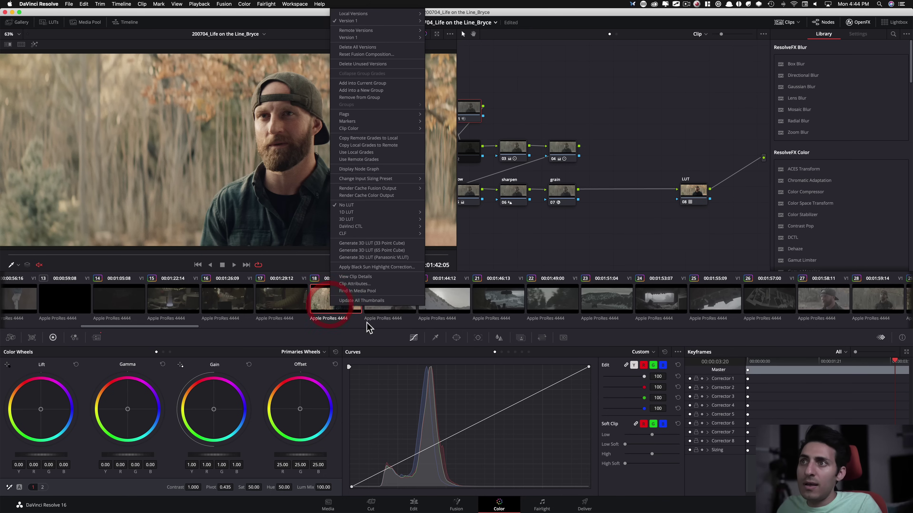
left_click(400, 302)
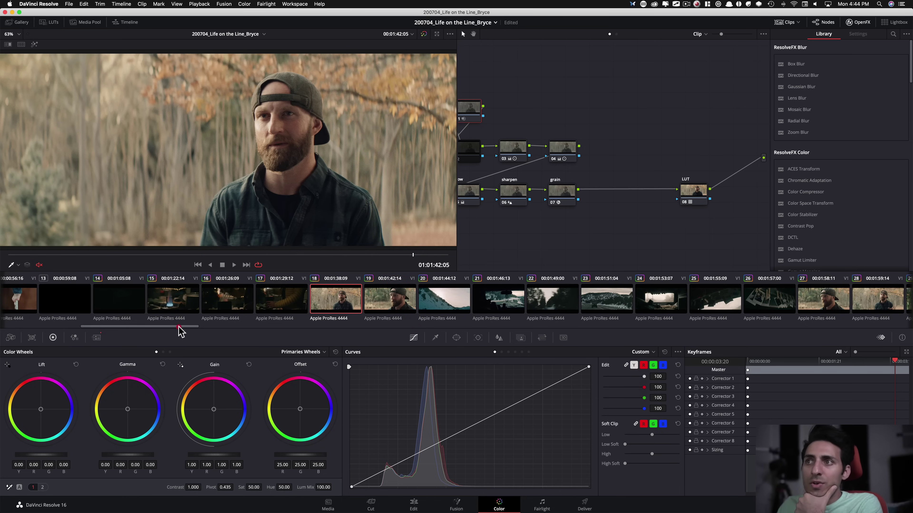
- Open clip 19 and disable nodes 02, 03 and 04 and the glow node (05)
left_click(397, 301)
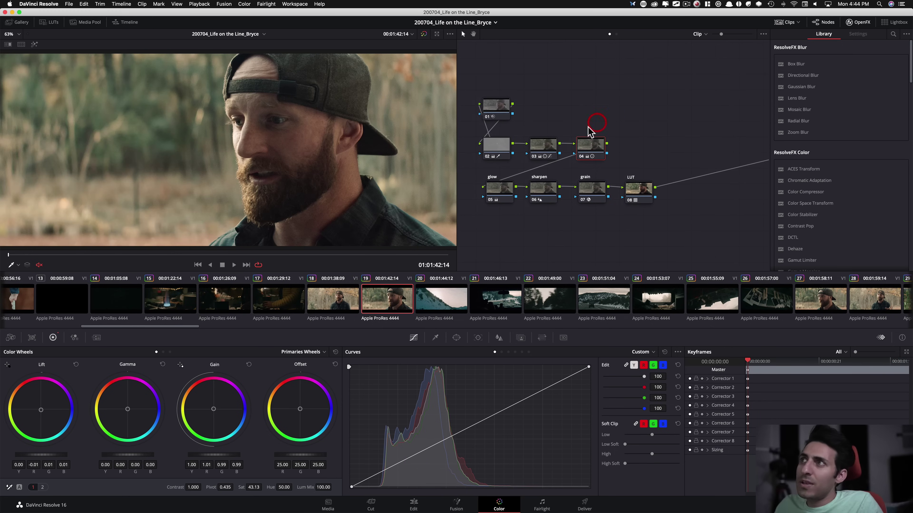
left_click_drag(626, 138, 496, 151)
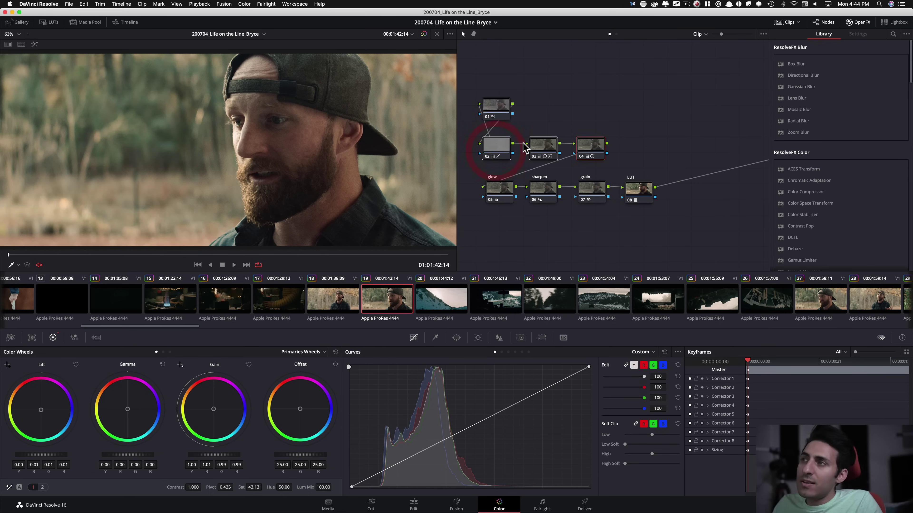
key("super+d")
left_click(502, 187)
key("super+d")
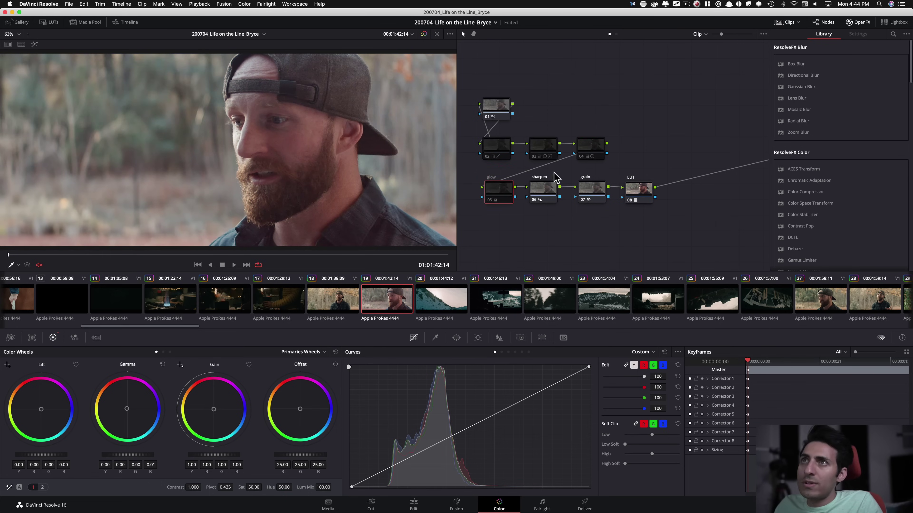
- Toggle the LUT node (08) on clip 19 off and on to view its effect
left_click(639, 190)
key("super+d")
key("super+d")
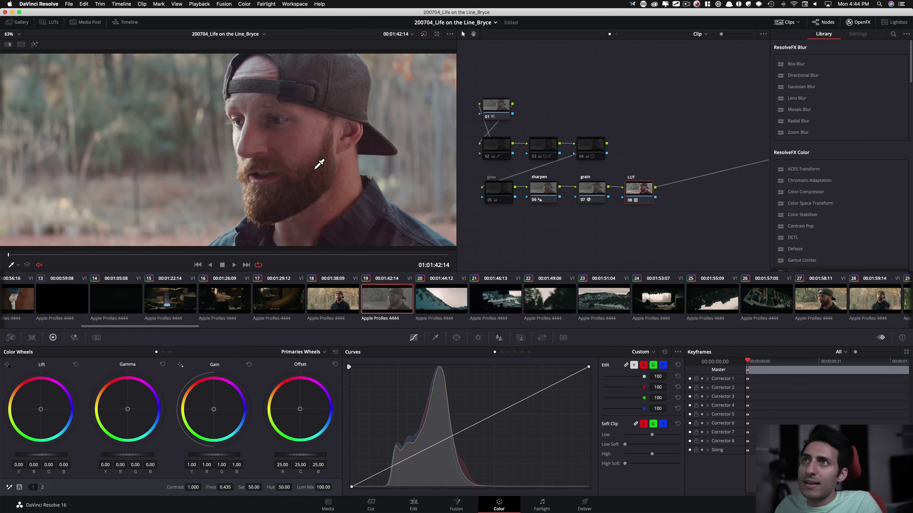
- Open clip 18 and disable nodes 03 and 04 and the glow node (05)
left_click(338, 300)
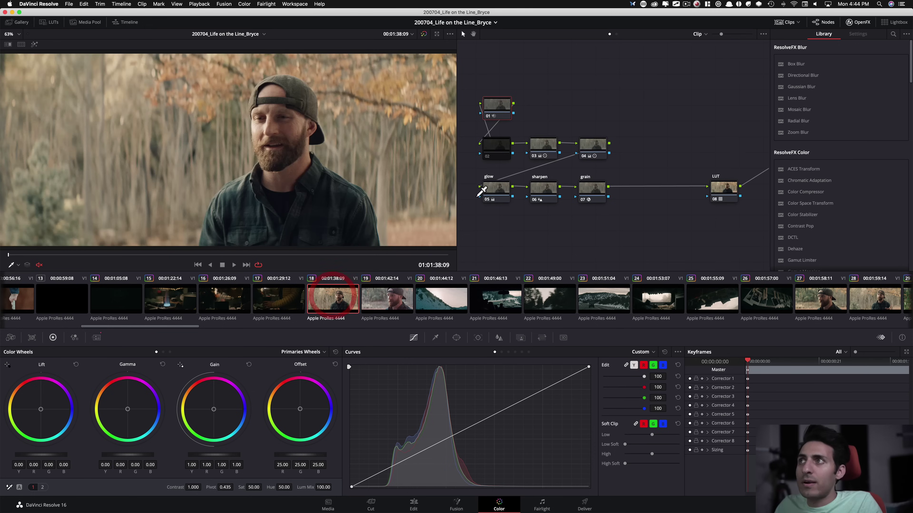
left_click_drag(642, 136, 538, 153)
key("super+d")
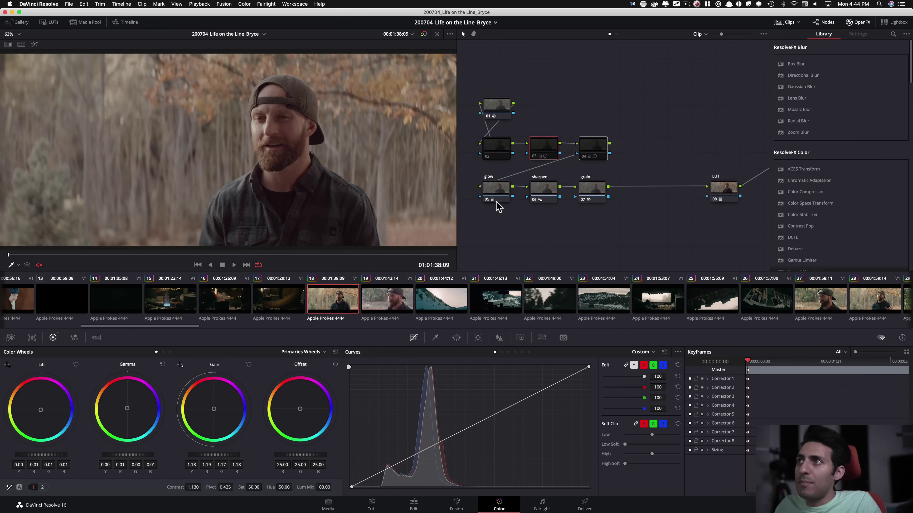
left_click(498, 196)
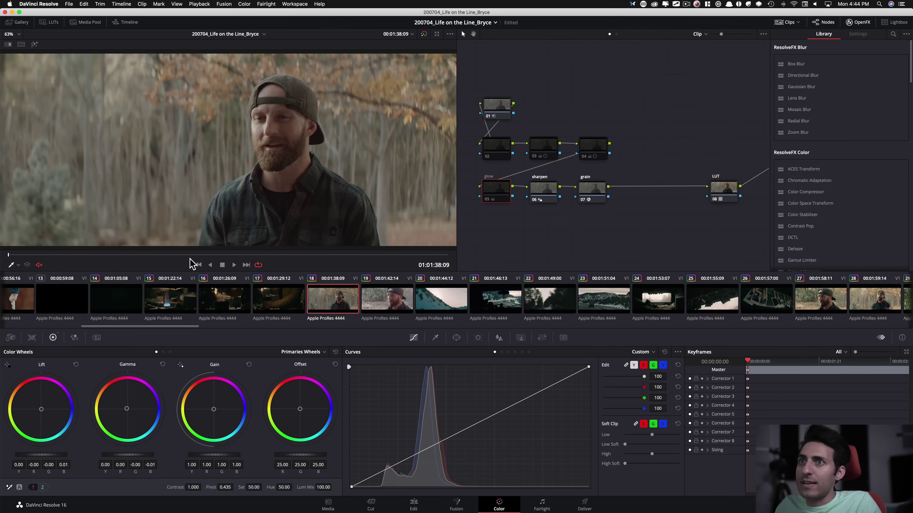
- Skim through clip 18, then alternate between clips 18 and 19 to compare them with their correction nodes disabled
key("space")
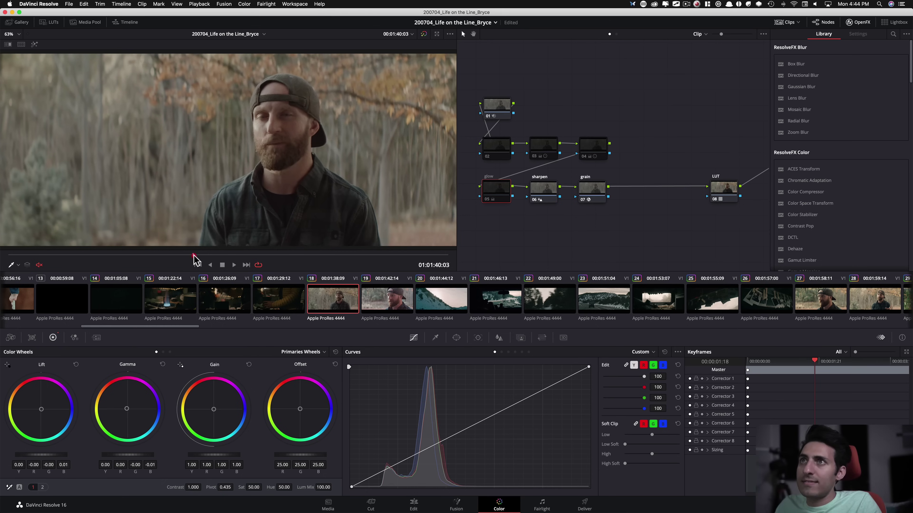
left_click(388, 302)
left_click(336, 300)
left_click(389, 304)
left_click(354, 310)
- Enable nodes 02, 03 and 04 and the glow node (05) on clip 18
left_click_drag(651, 138, 480, 155)
key("super+d")
left_click(488, 186)
key("super+d")
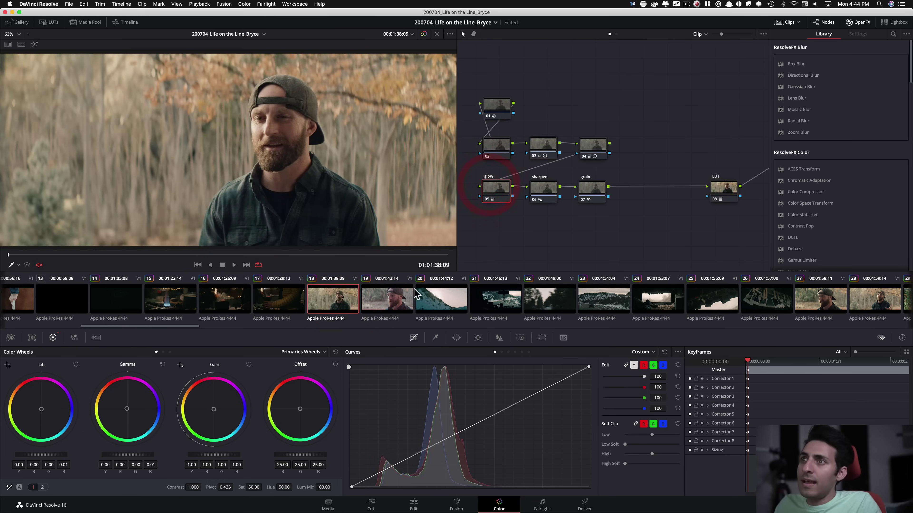
- Enable node 03 on clip 19 and spotlight its gain and contrast settings in the primary color wheels
left_click(390, 305)
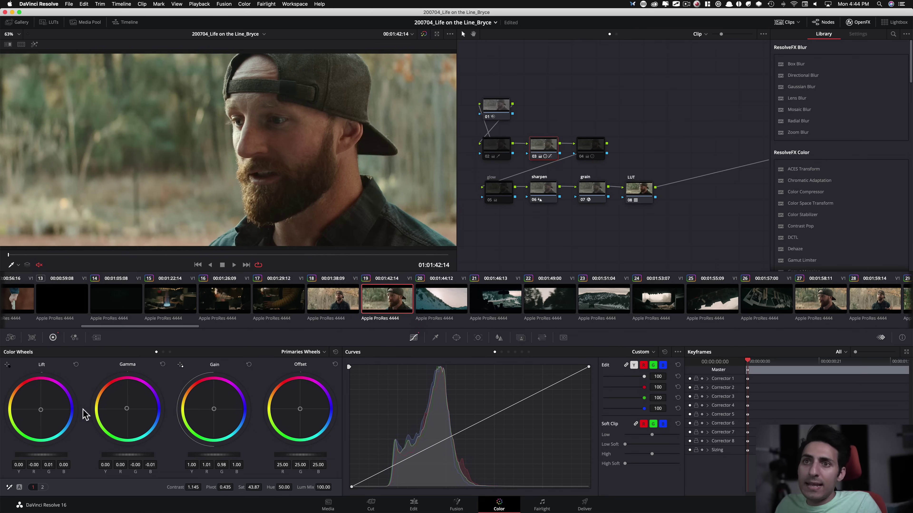
key("alt+Tab")
key("f")
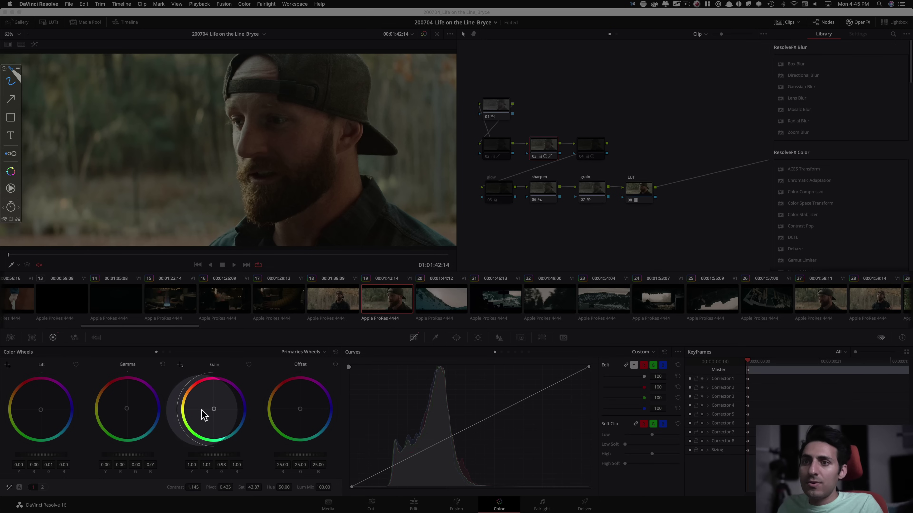
key("f")
key("f")
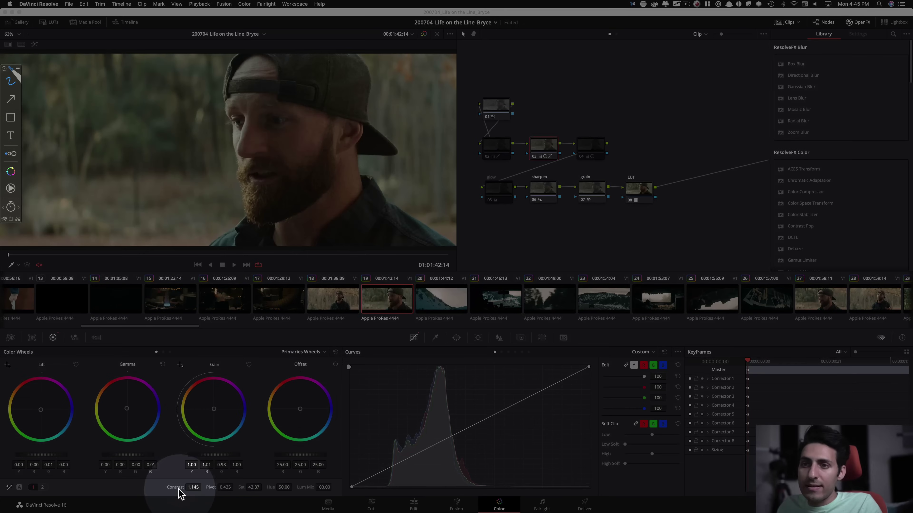
key("f")
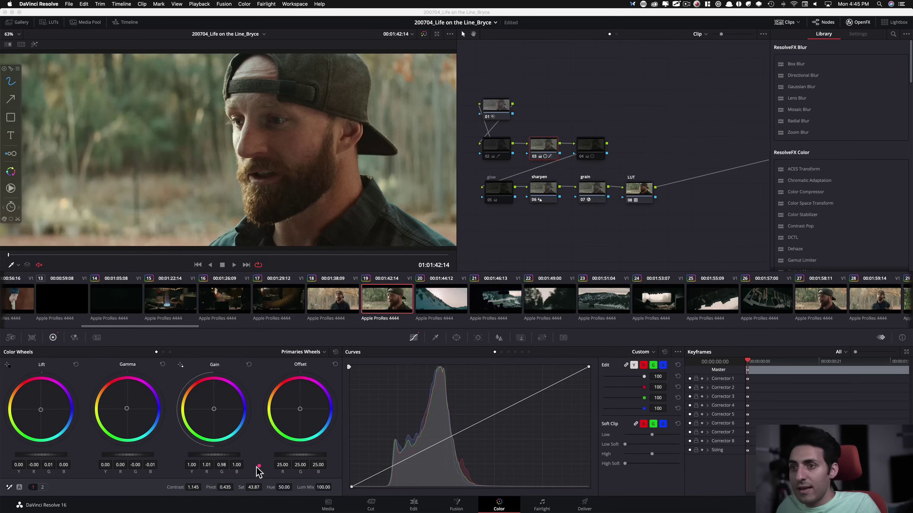
key("f")
key("f")
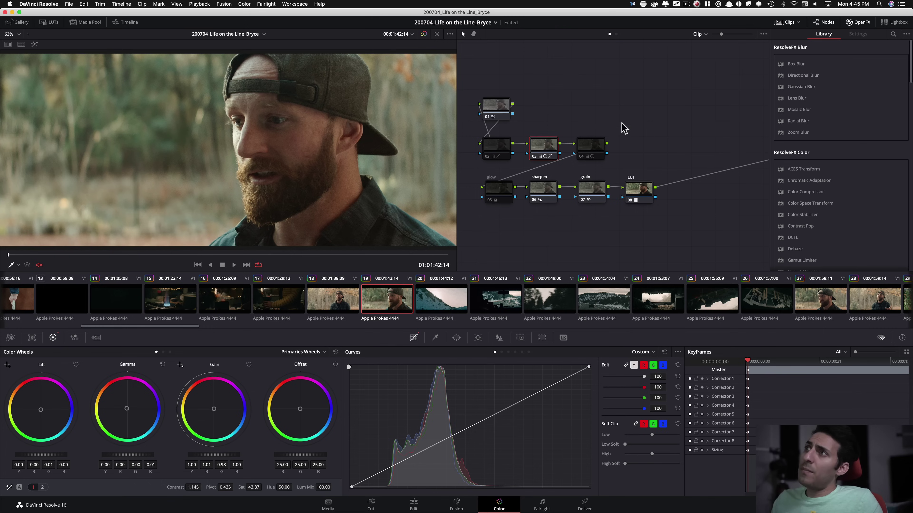
- Enable node 04 on clip 19, compare it off and on, and enable the glow node (05)
left_click(590, 149)
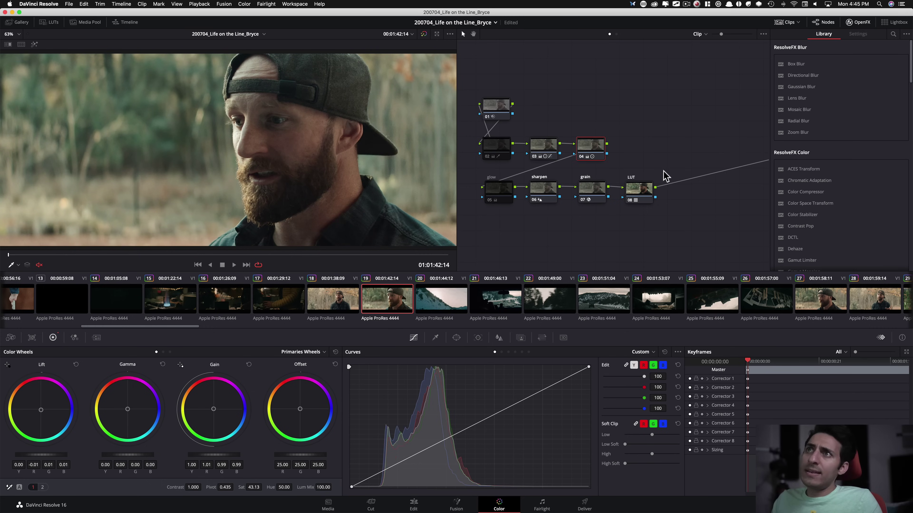
key("super+d")
left_click_drag(589, 147, 590, 147)
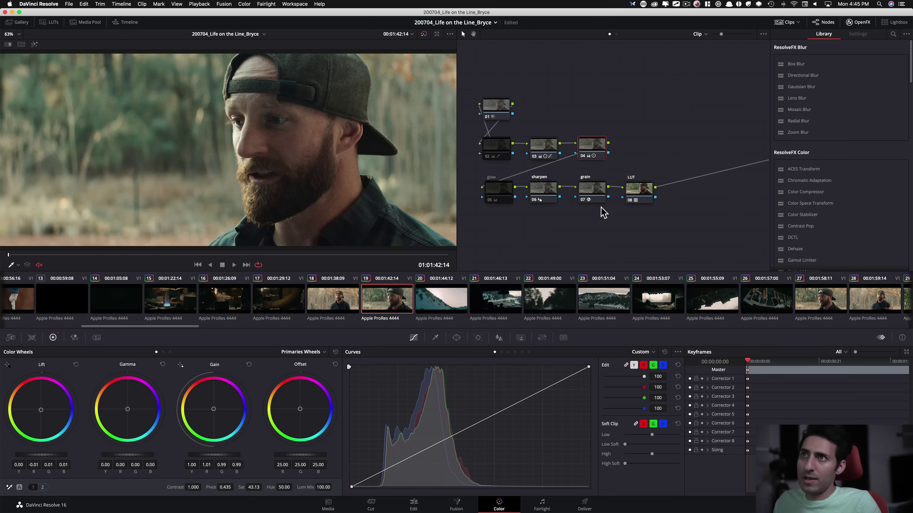
left_click(501, 194)
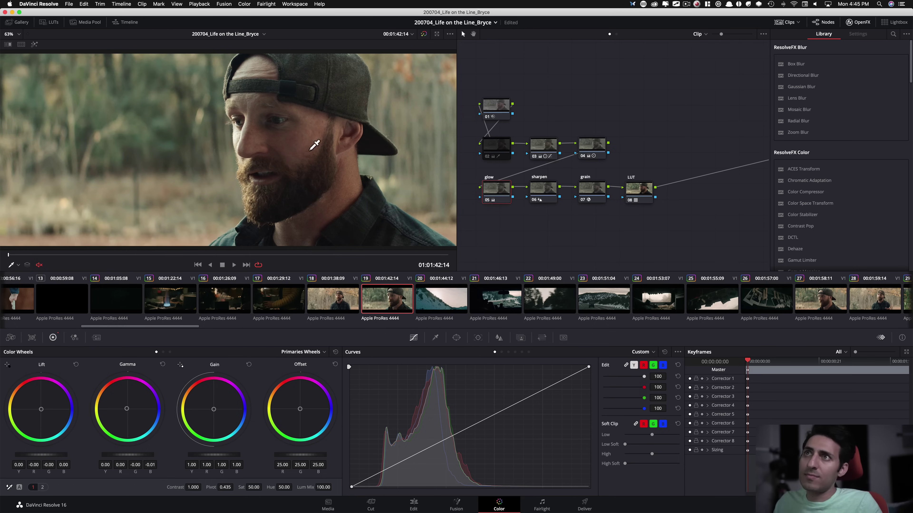
- Enable node 02 on clip 19, check its key selection, and toggle the node to compare the picture with and without it
left_click(501, 155)
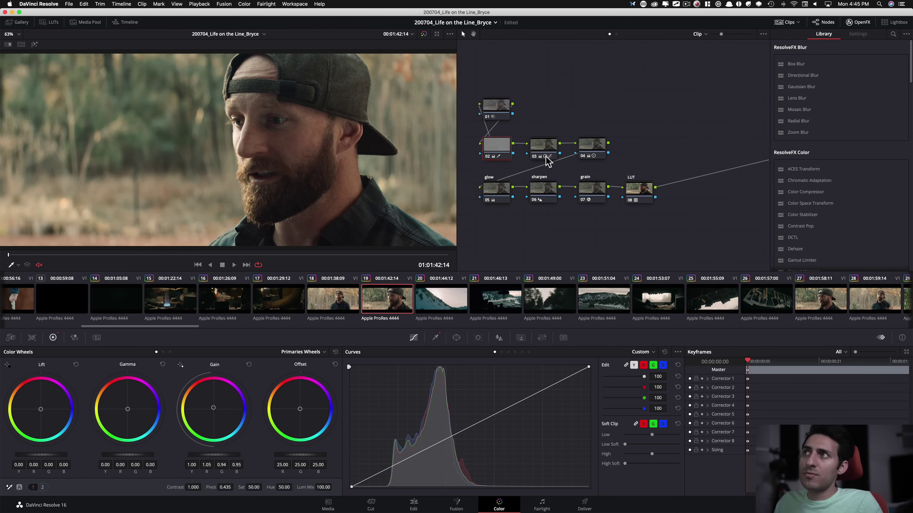
key("shift+h")
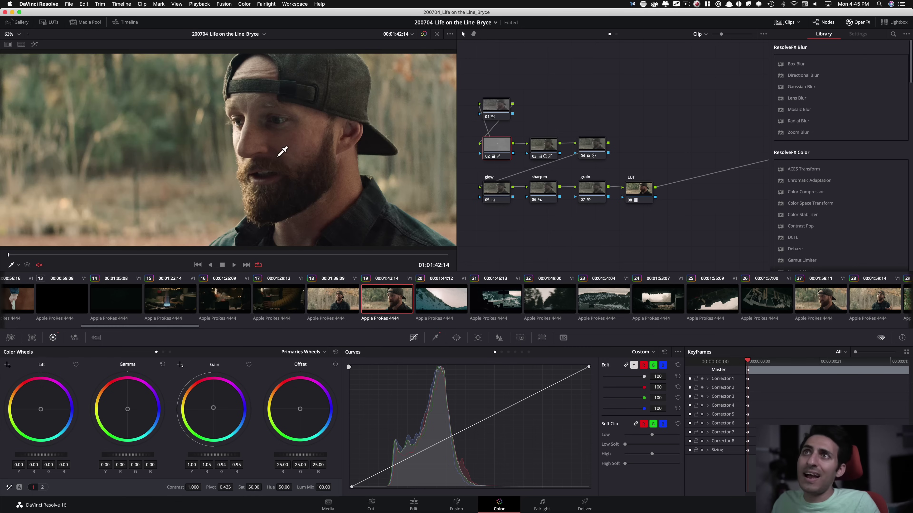
key("super+d")
key("super+d")
key("super+d")
key("super+d")
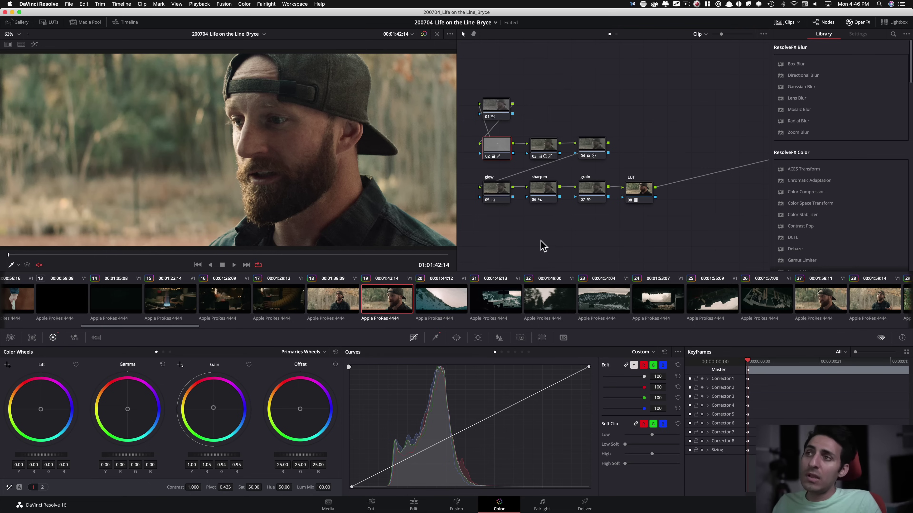
- Alternate between the fully graded clips 18 and 19 to compare how well they match
left_click(329, 300)
left_click(369, 302)
left_click(337, 300)
left_click(369, 300)
left_click(330, 302)
left_click(390, 304)
left_click(323, 295)
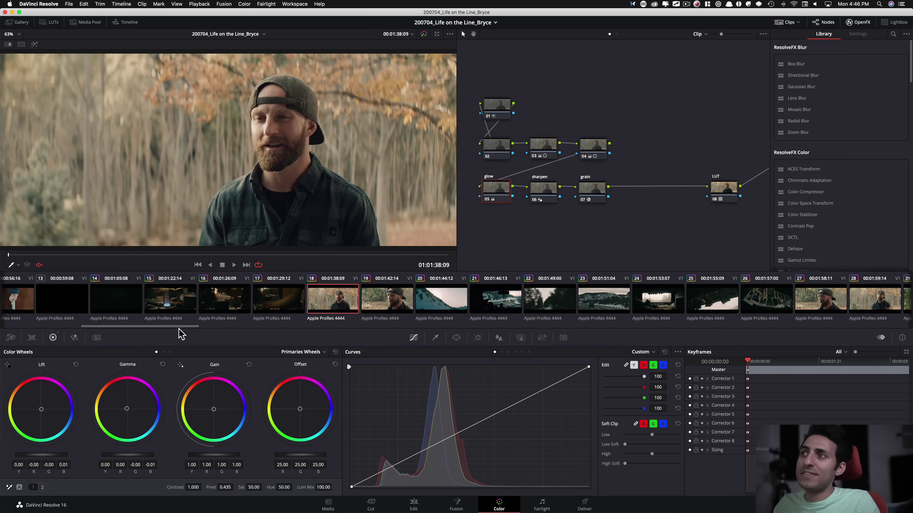
- Open clip 09, move the playhead to 01:00:44:19, and compare the shot with its grades bypassed and active
left_click_drag(166, 326, 76, 326)
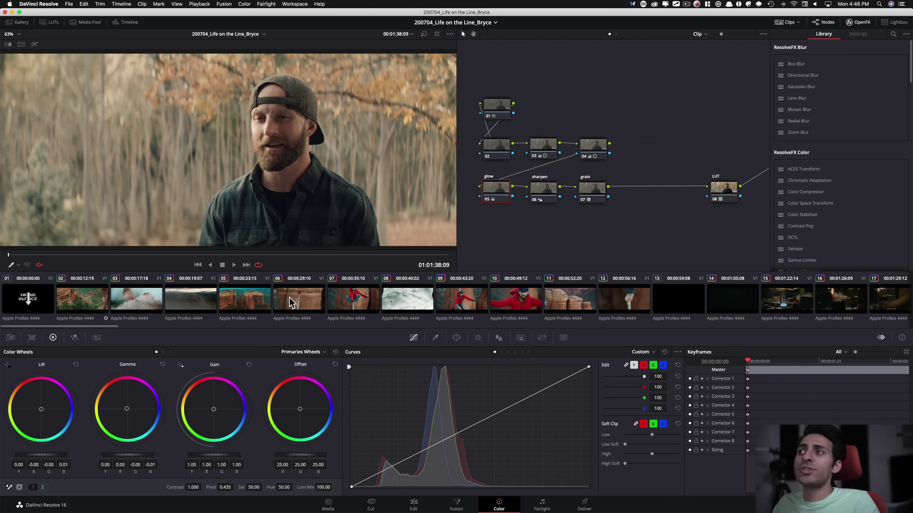
left_click(482, 305)
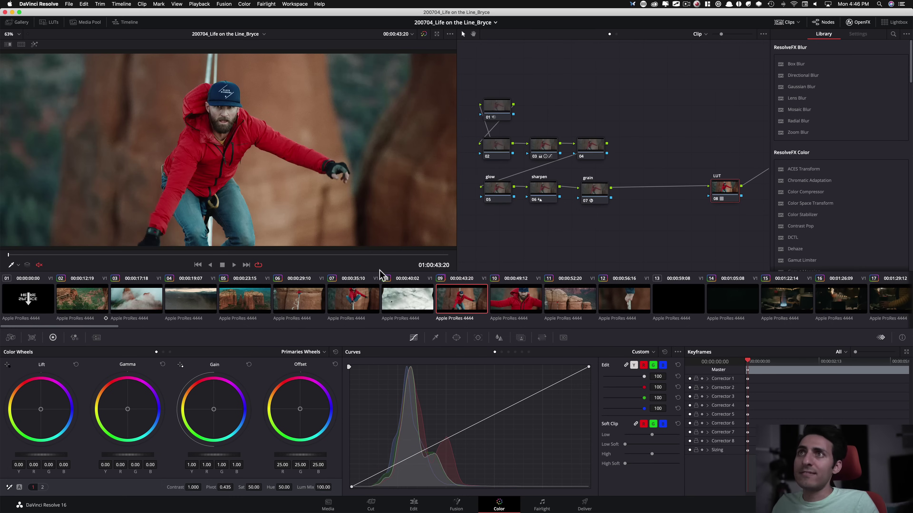
left_click_drag(43, 255, 85, 254)
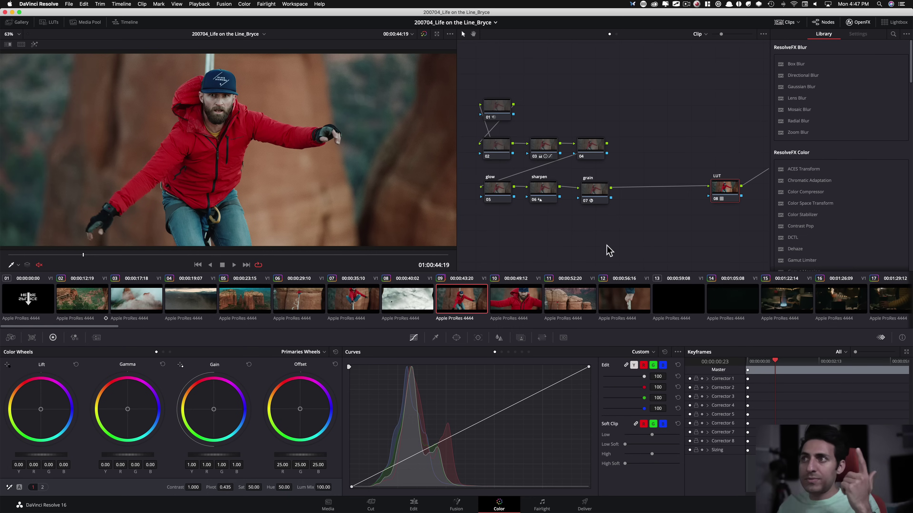
key("shift+d")
key("shift+d")
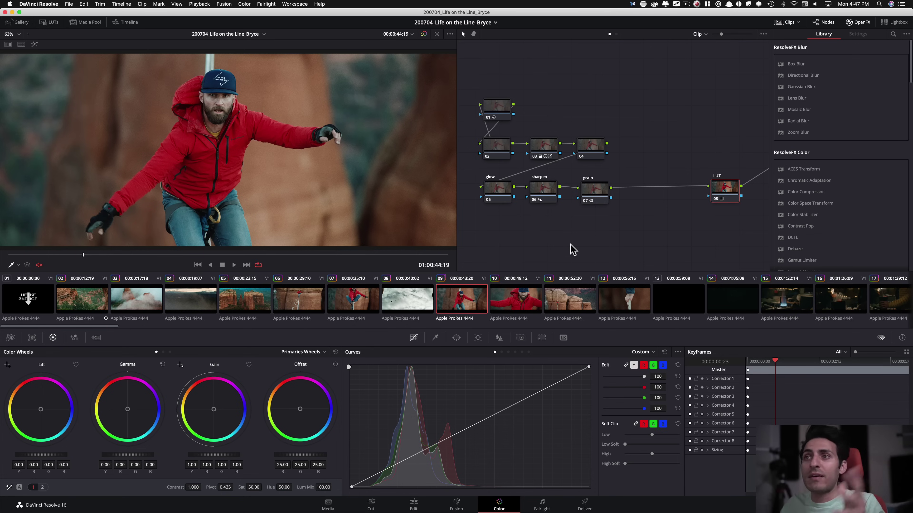
- Disable all nodes on clip 09 and enable only the LUT node (08)
left_click_drag(470, 84, 665, 185)
key("ctrl+d")
left_click(722, 192)
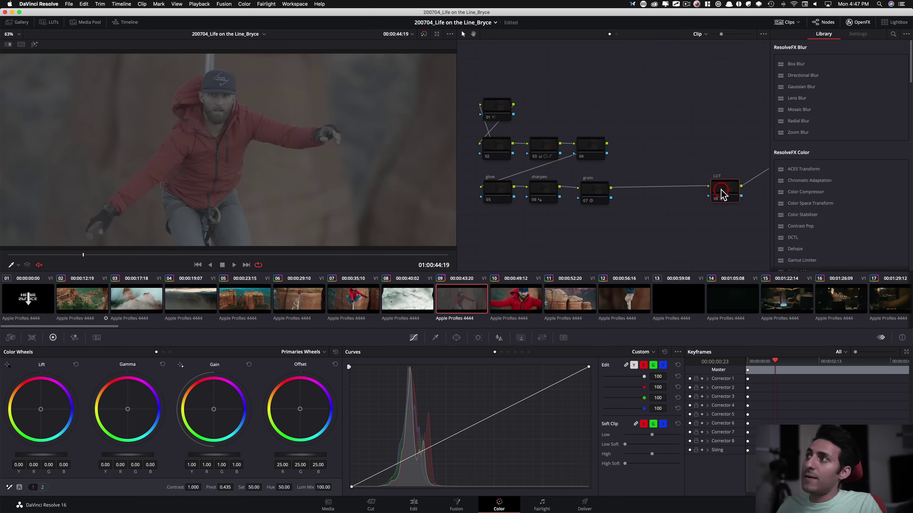
key("ctrl+d")
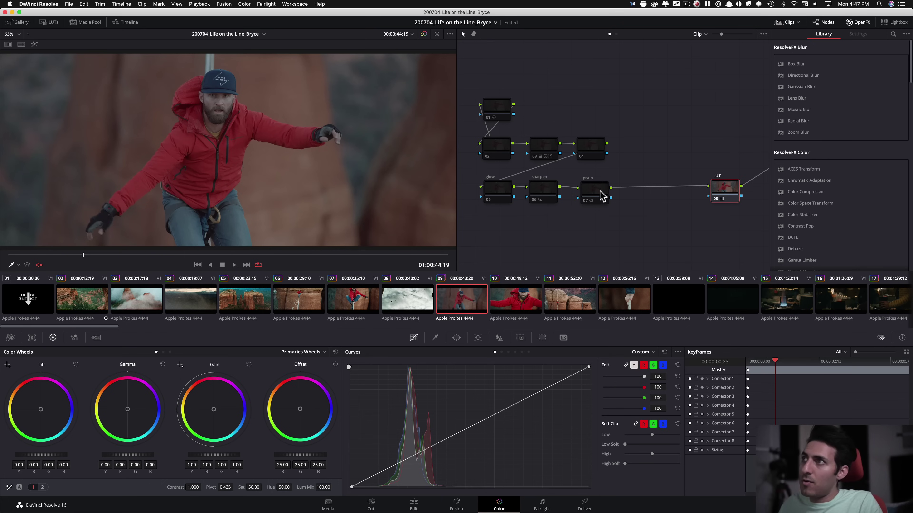
- Enable node 03 on clip 09 and spotlight its gain and contrast settings in the primary color wheels
left_click(542, 149)
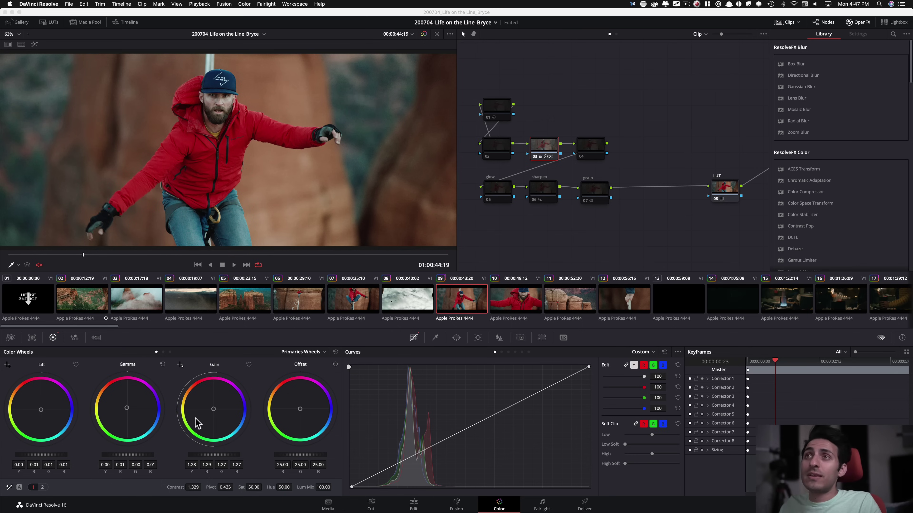
key("ctrl+Tab")
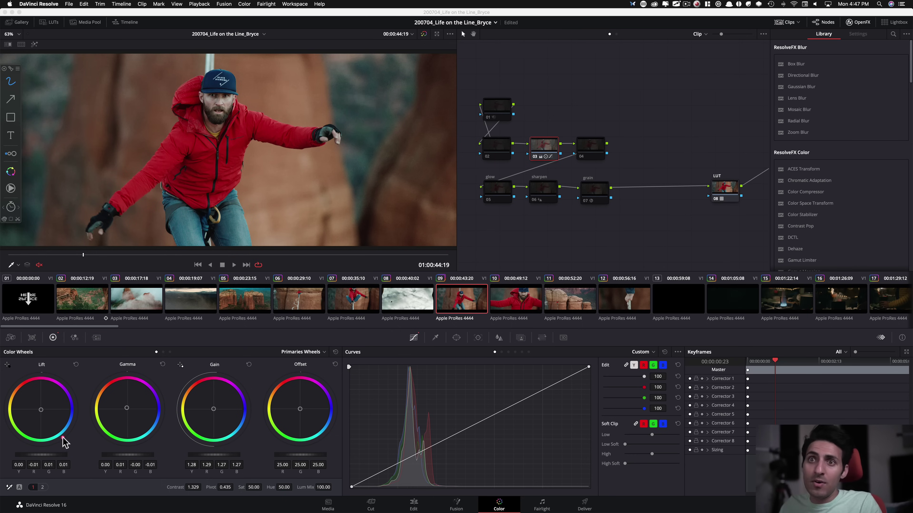
key("f")
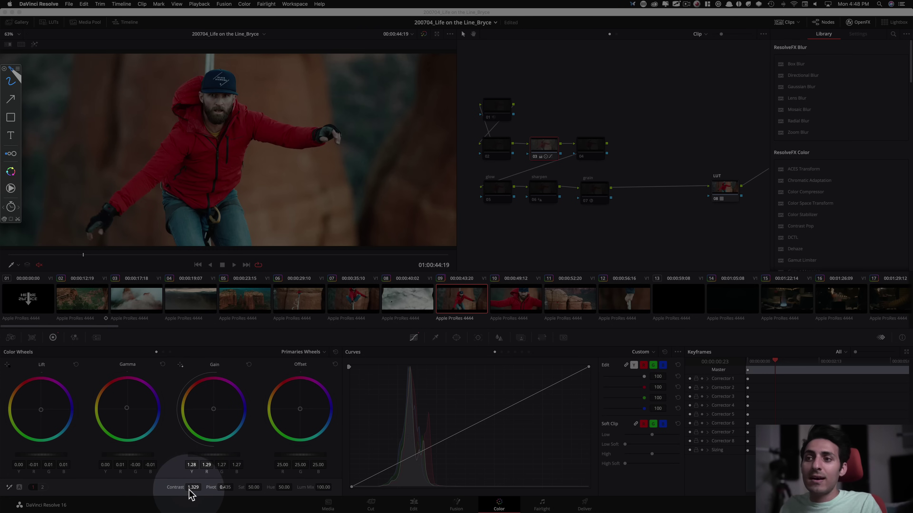
key("Escape")
key("Escape")
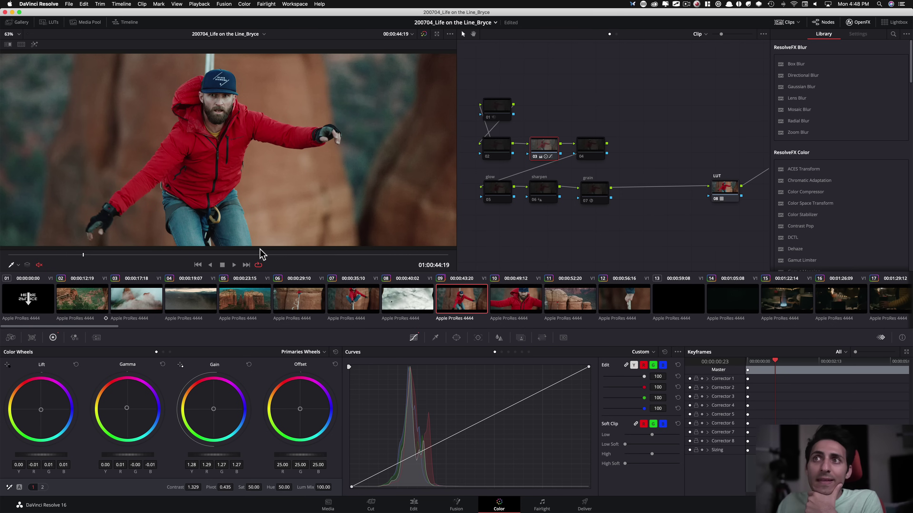
- Review node 03's Log wheels, Primaries Wheels, and Hue Vs Hue, Hue Vs Sat and Hue Vs Lum curves
left_click(170, 352)
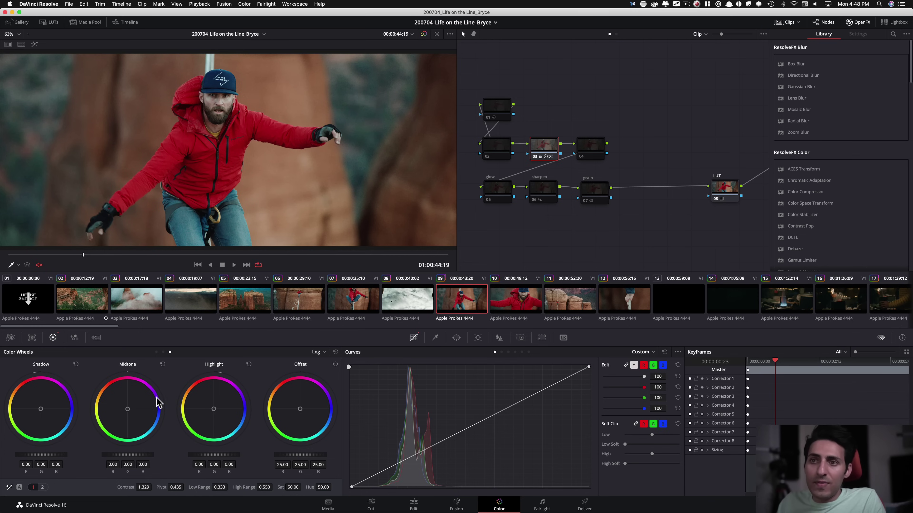
left_click(157, 352)
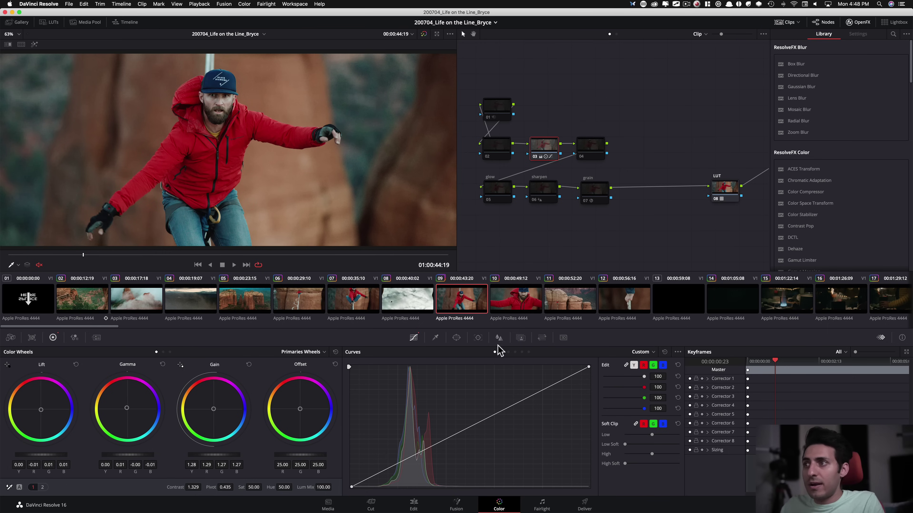
left_click(502, 353)
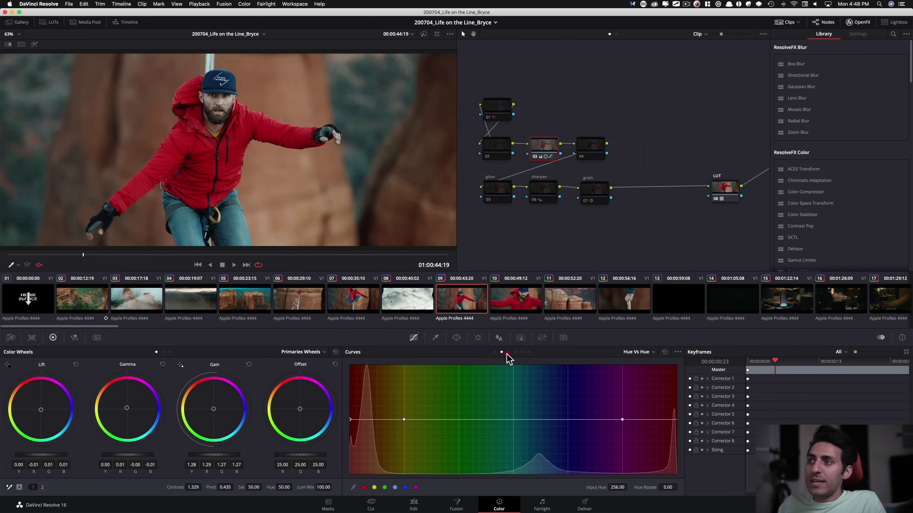
left_click(508, 353)
left_click(515, 353)
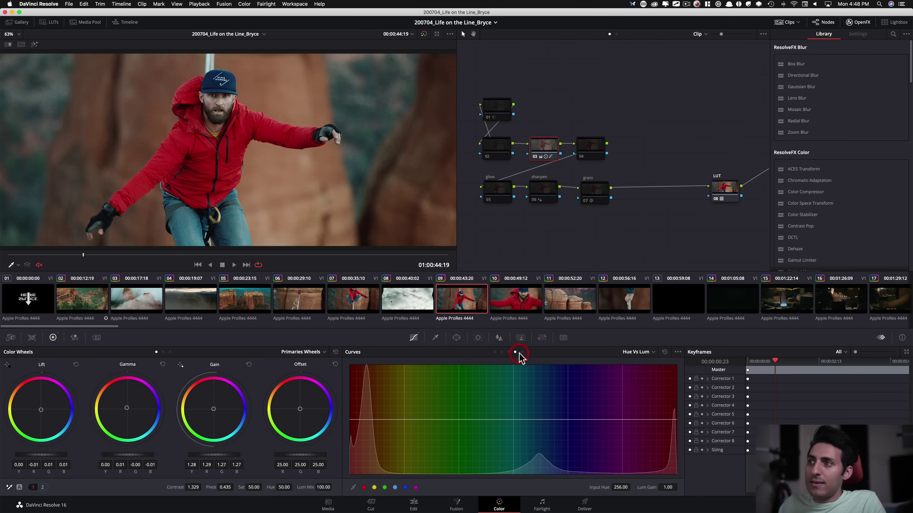
- Check node 03's Sat Vs Sat curve on clip 09 and return to its Hue Vs Hue curve
left_click(522, 352)
left_click(529, 353)
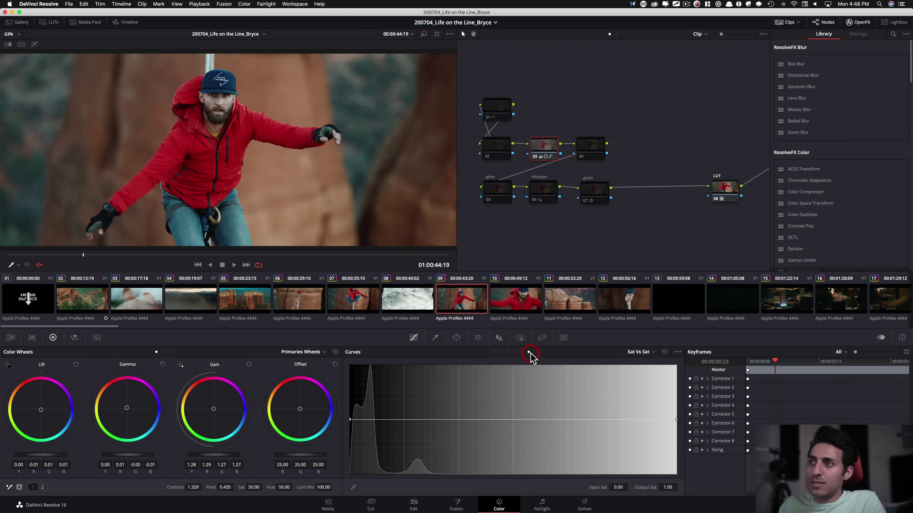
left_click(502, 353)
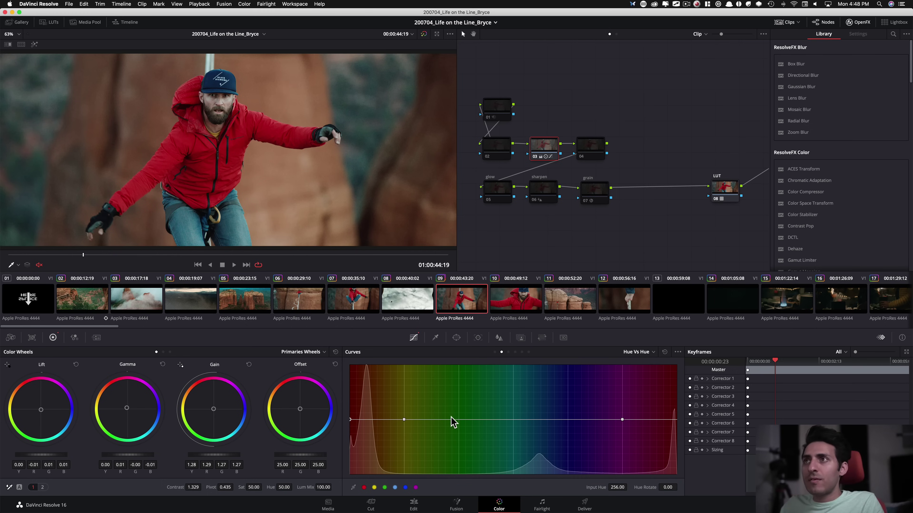
key("alt+Tab")
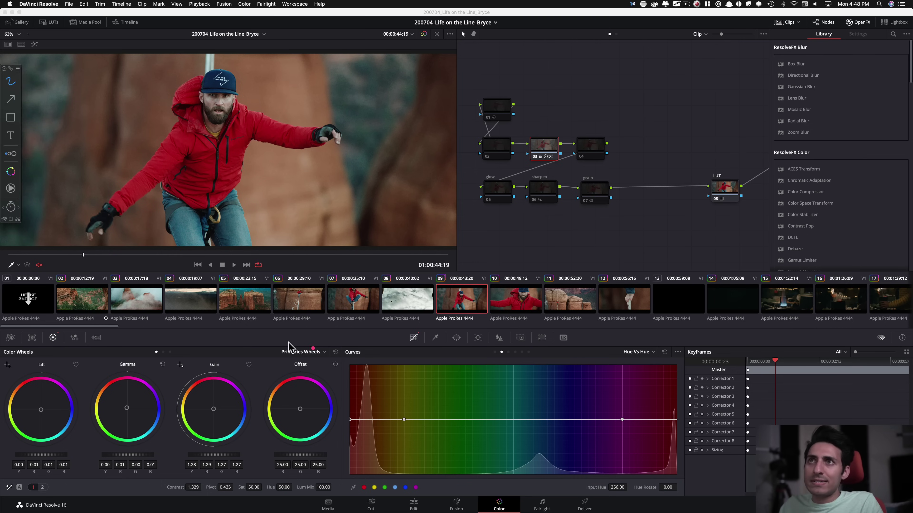
key("Escape")
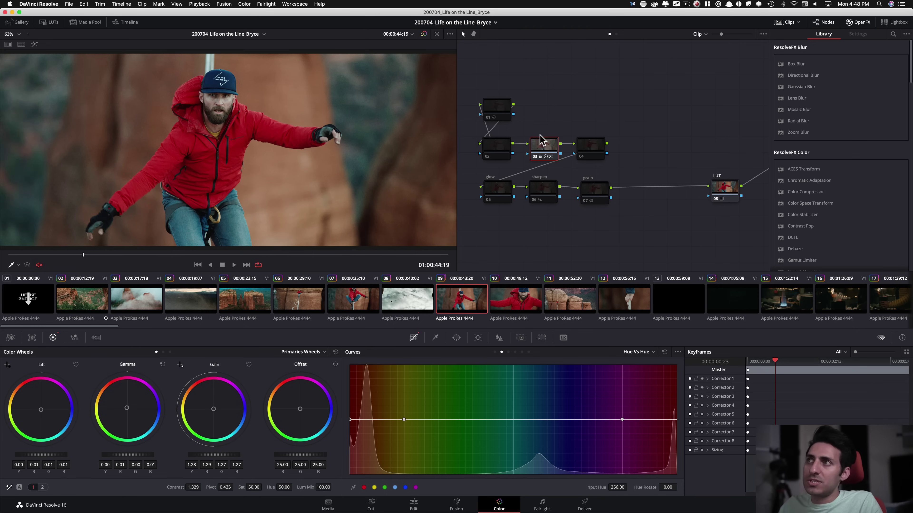
- Enable nodes 02 and 04 on clip 09 and inspect their settings in the color wheels and Hue Vs Hue curve
left_click(488, 149)
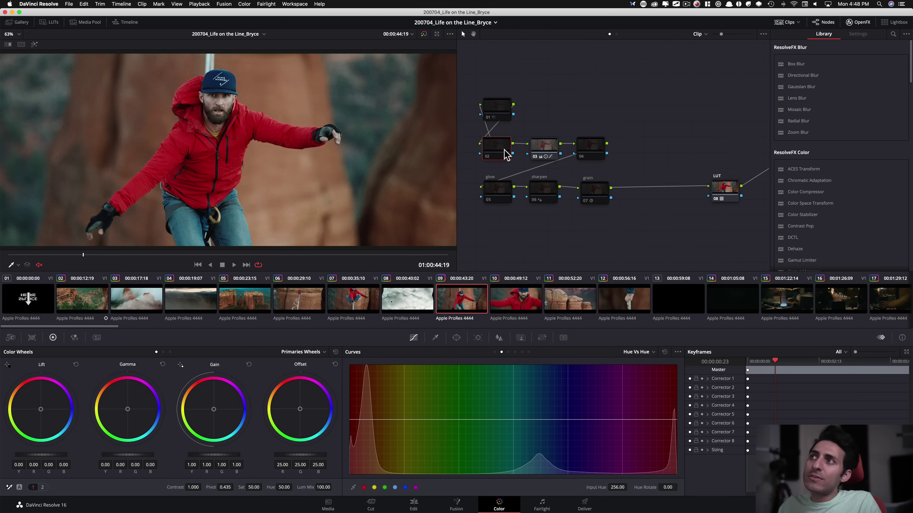
left_click(594, 152)
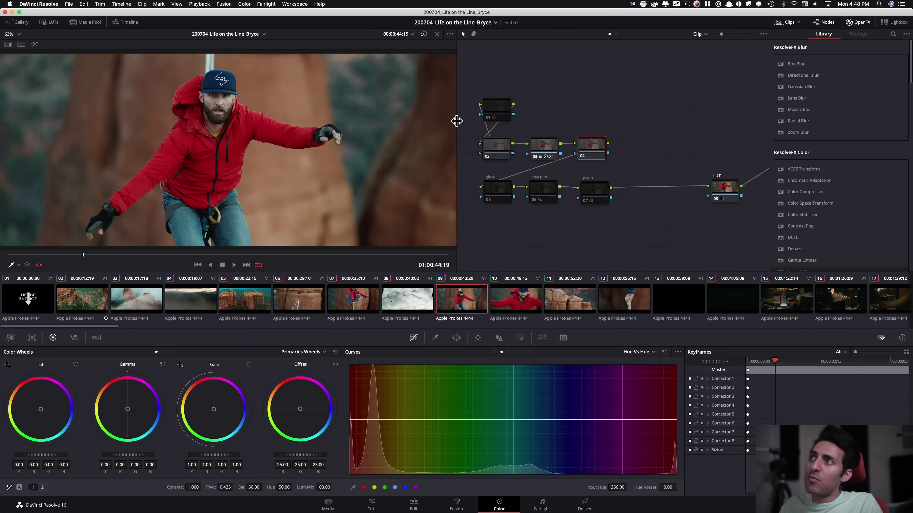
left_click(498, 150)
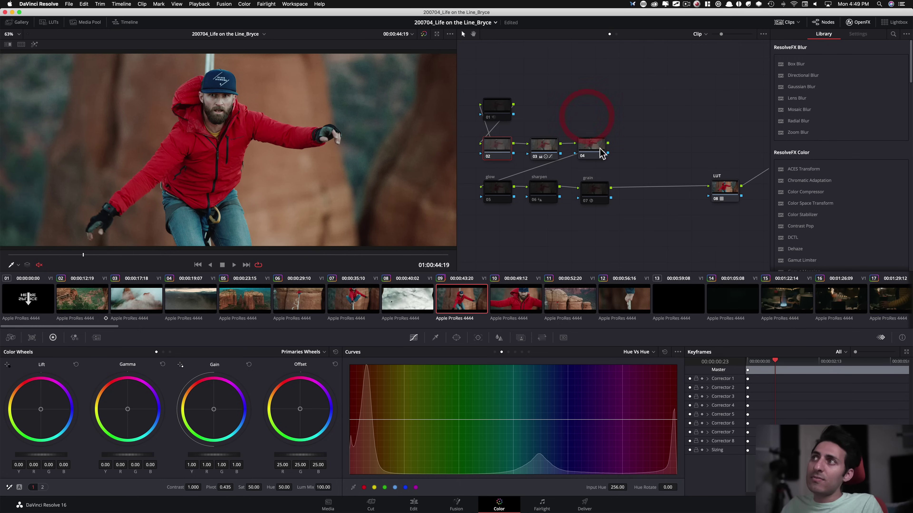
left_click(592, 146)
left_click(494, 109)
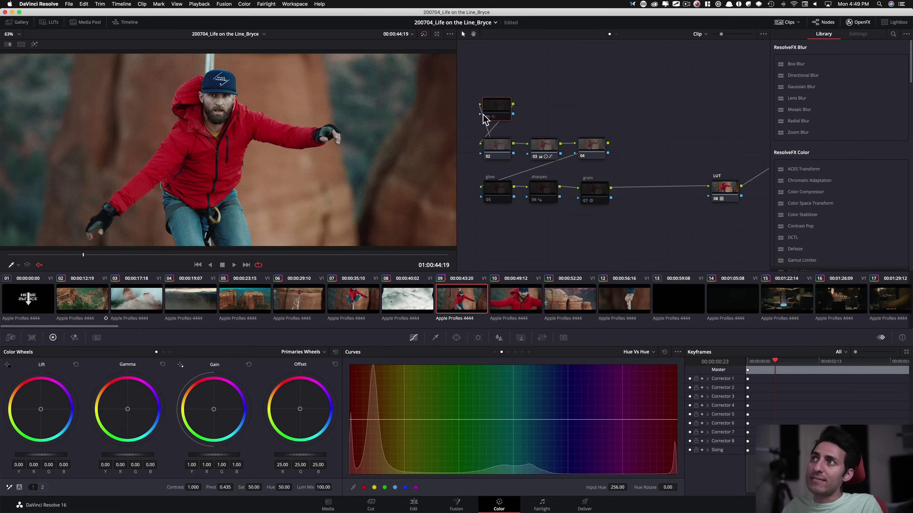
- Toggle the glow node (05) on and off, and enable the sharpen (06), grain (07) and 01 nodes on clip 09
left_click(492, 197)
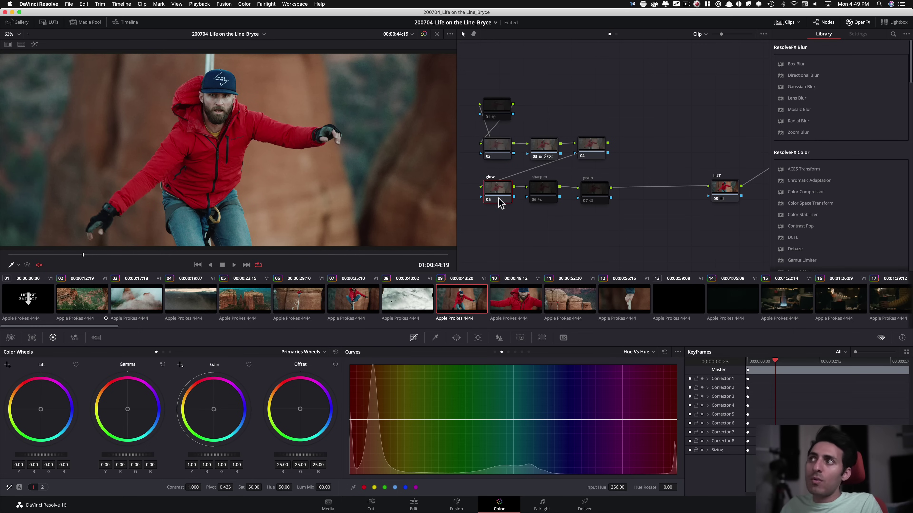
left_click(543, 189)
left_click(606, 193, "shift")
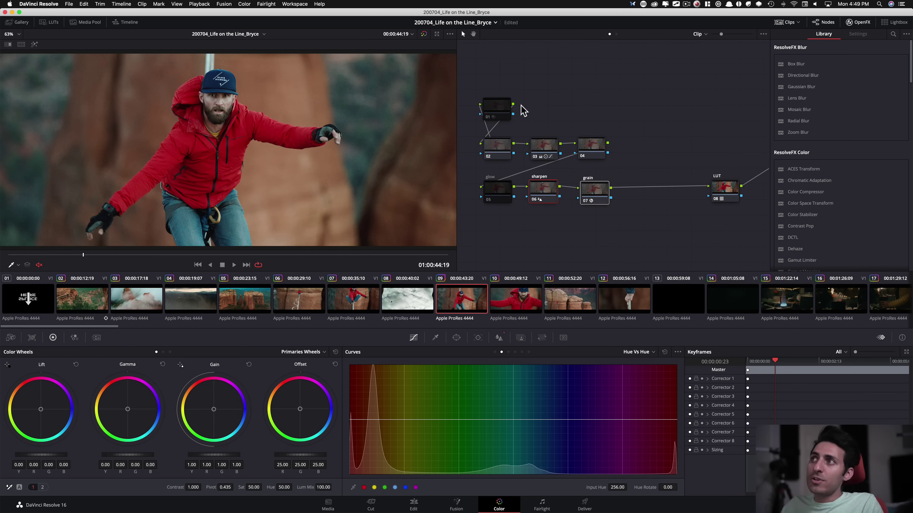
left_click(496, 108)
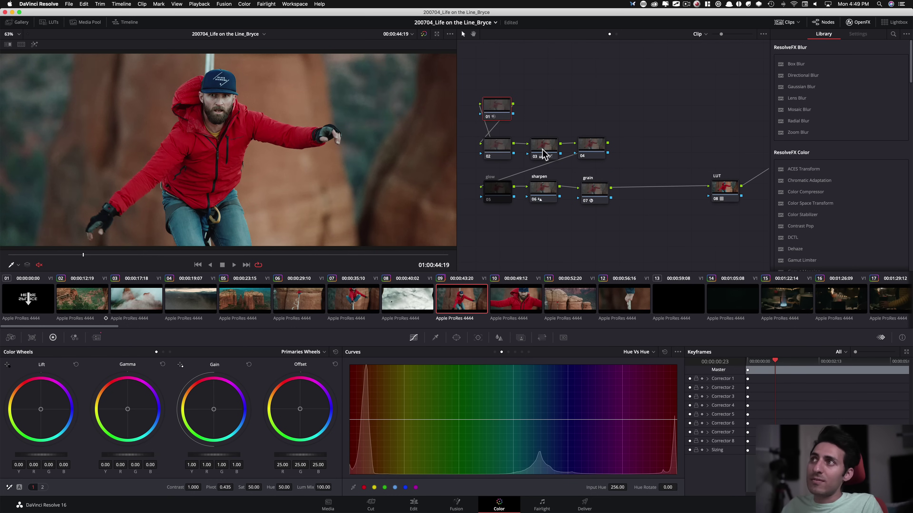
- Disable nodes 01, 02, 04, sharpen (06) and grain (07) on clip 09, leaving only node 03 and the LUT active
left_click(498, 147)
left_click(590, 147)
left_click_drag(625, 176, 551, 194)
key("super+d")
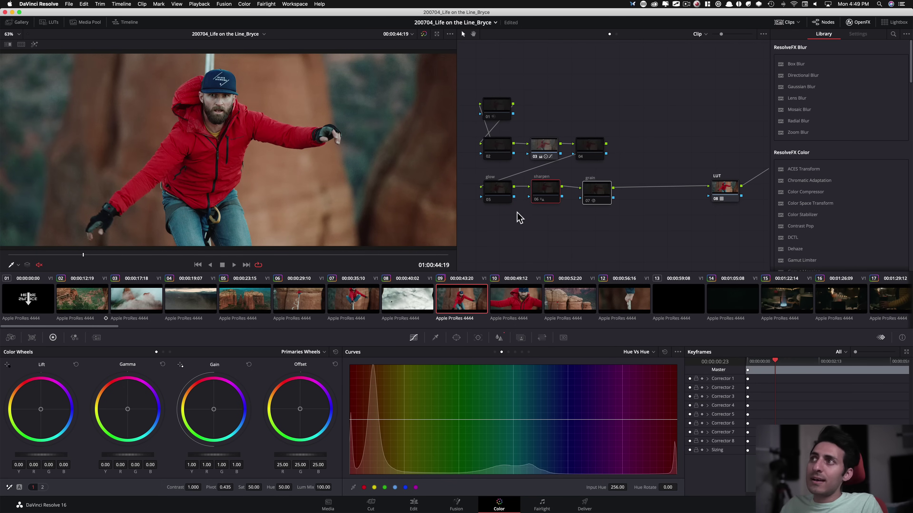
- Enable nodes 01, 02, 04, glow (05), sharpen (06) and grain (07) on clip 09 to restore the full grade
left_click(541, 150)
left_click(497, 107)
left_click_drag(466, 88, 505, 159)
key("super+d")
left_click(591, 145)
key("super+d")
left_click_drag(500, 192, 620, 204)
key("super+d")
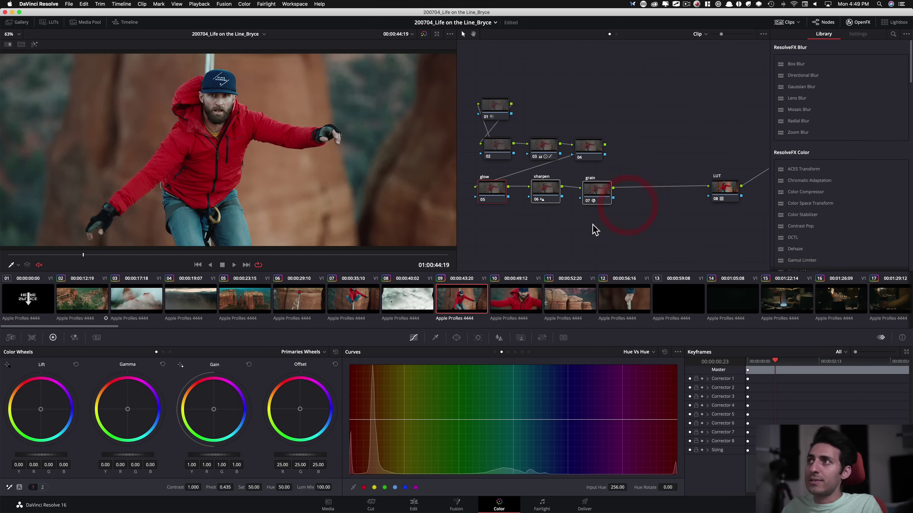
- Play clip 09 in the enlarged viewer, compare it with grades bypassed and active, and restore the normal layout
key("alt+f")
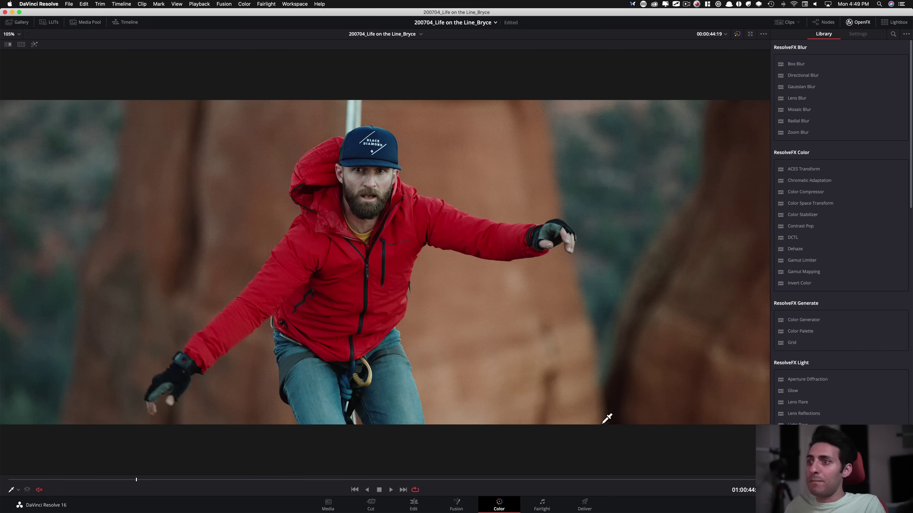
key("shift+d")
key("space")
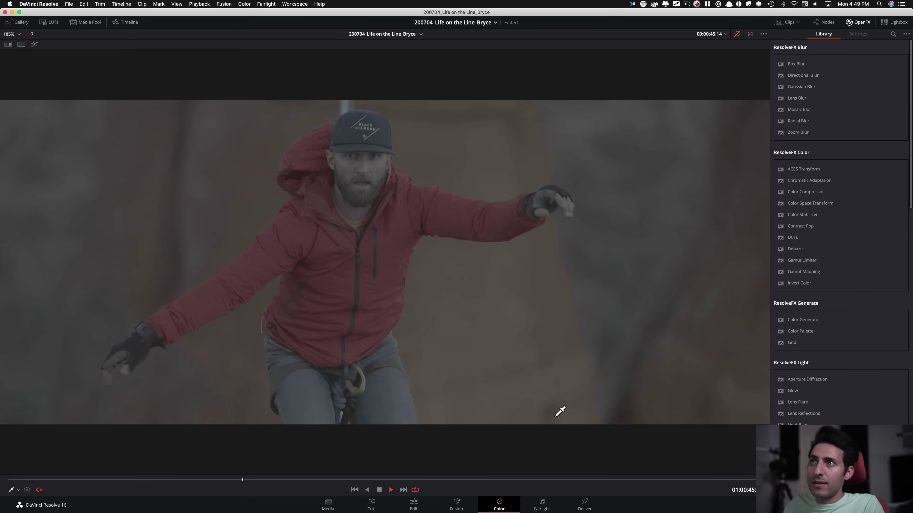
key("shift+d")
key("shift+d")
key("shift+d")
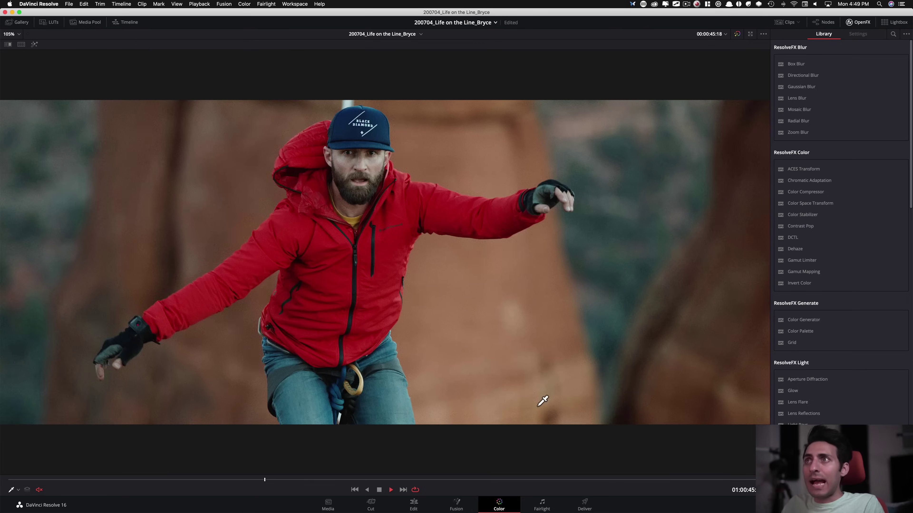
key("space")
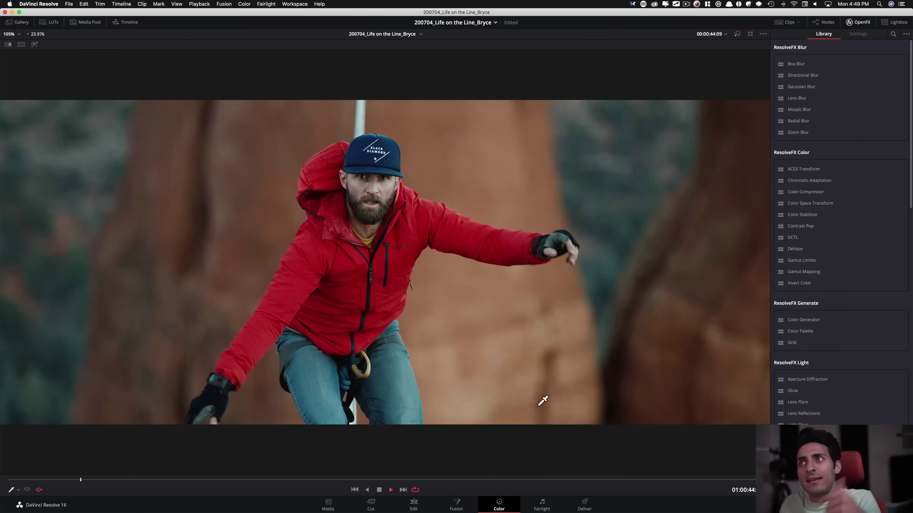
key("space")
key("shift+f")
key("shift+d")
key("shift+d")
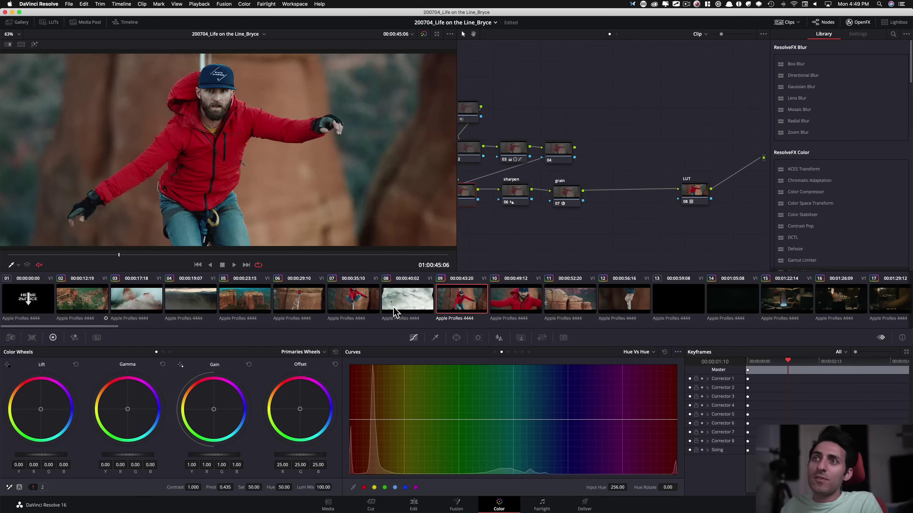
- Open clip 02 at its first frame and bring its whole node tree into view
left_click(82, 306)
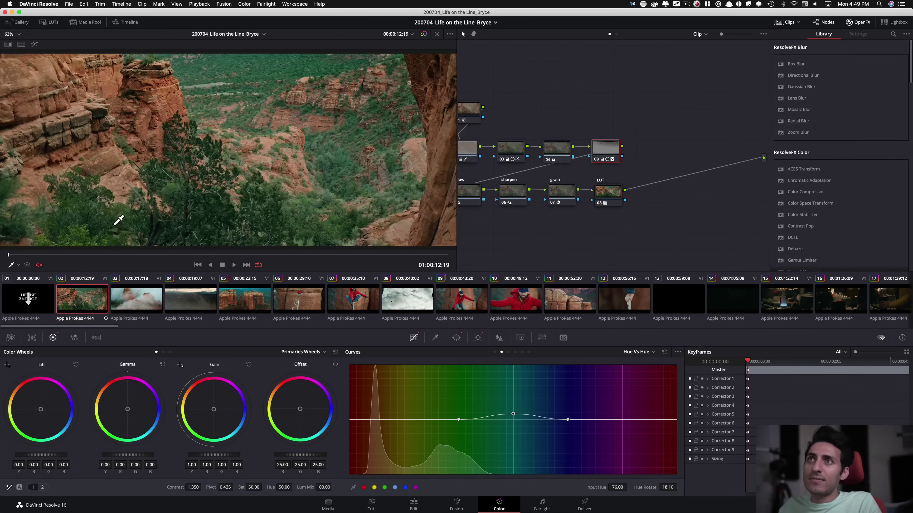
left_click_drag(37, 254, 8, 256)
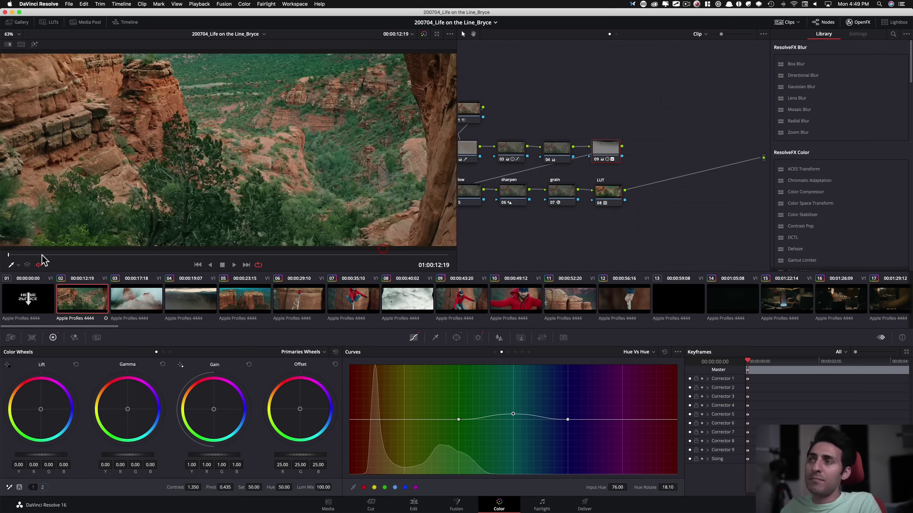
left_click_drag(607, 215, 651, 222)
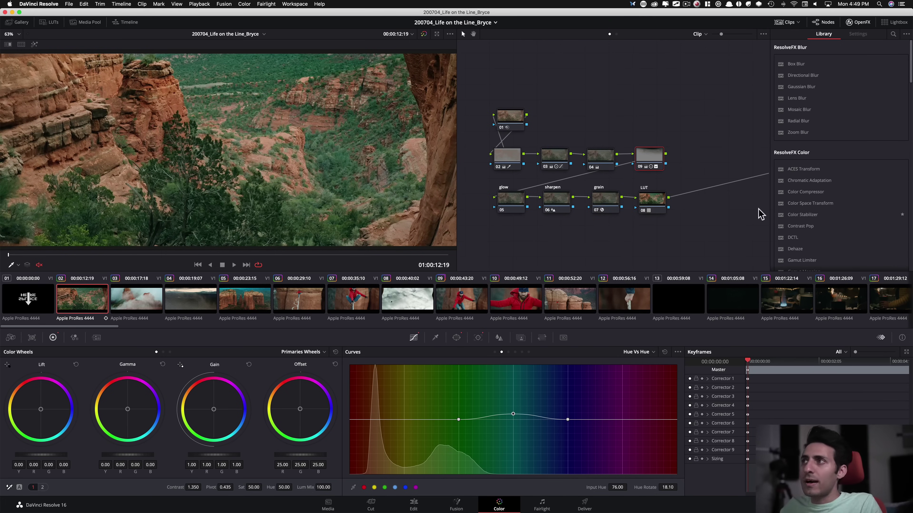
- Disable all nodes on clip 02, enable only the LUT node (08), and place it farther from the grain node
left_click_drag(702, 220, 483, 95)
key("super+d")
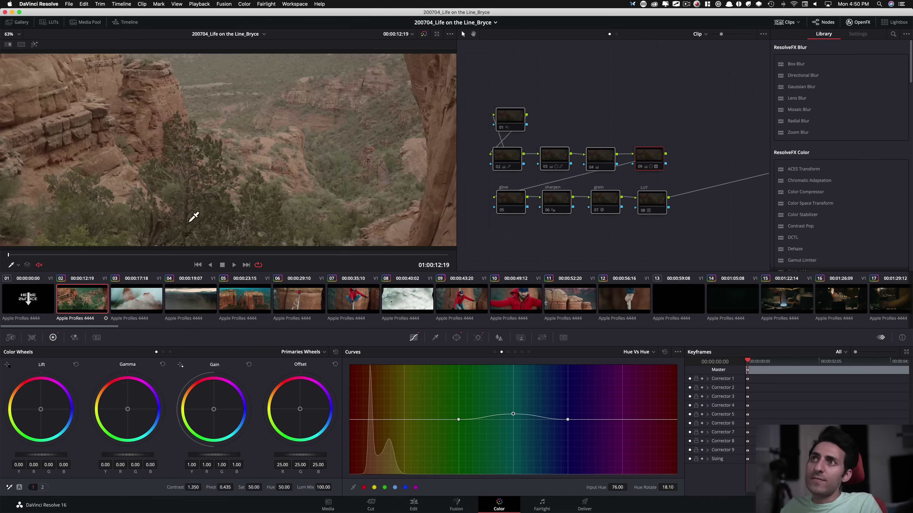
left_click(652, 203)
key("super+d")
left_click_drag(654, 204, 717, 201)
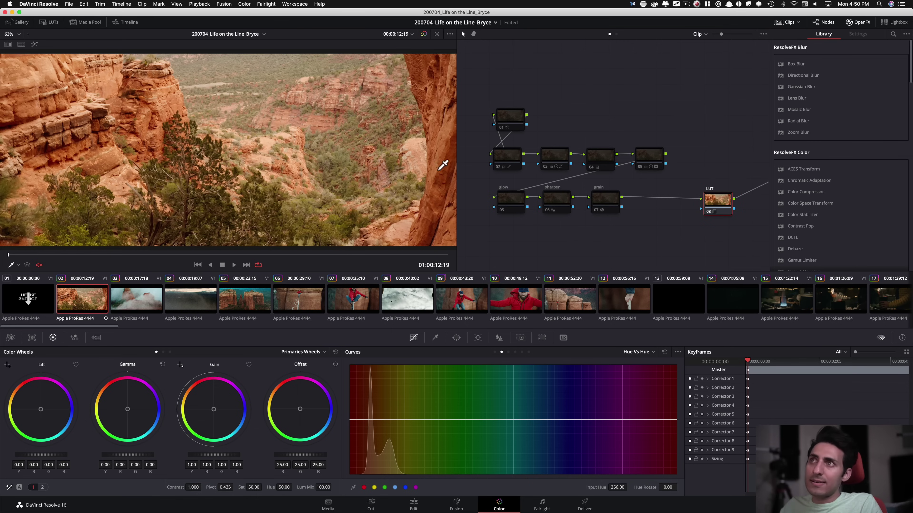
- Enable node 03 on clip 02, toggling it to compare the shot with and without its correction
left_click(540, 165)
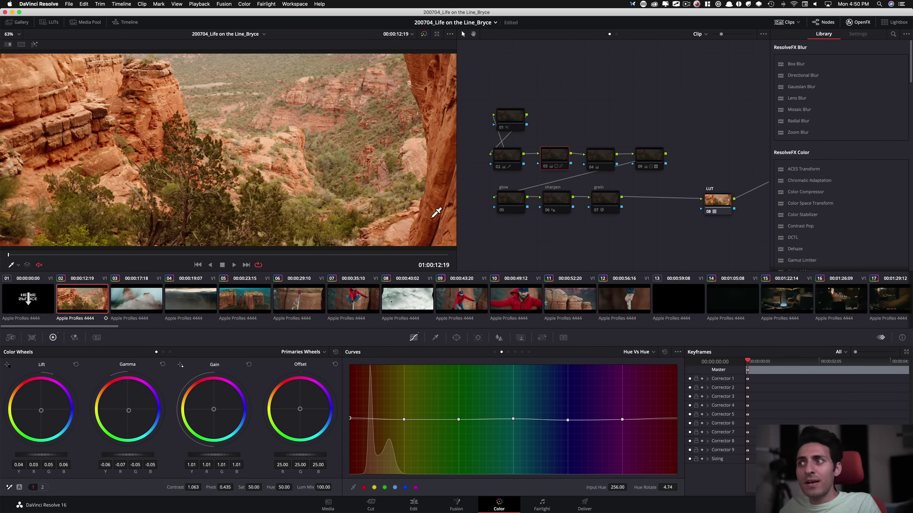
left_click_drag(286, 175, 279, 182)
key("shift+z")
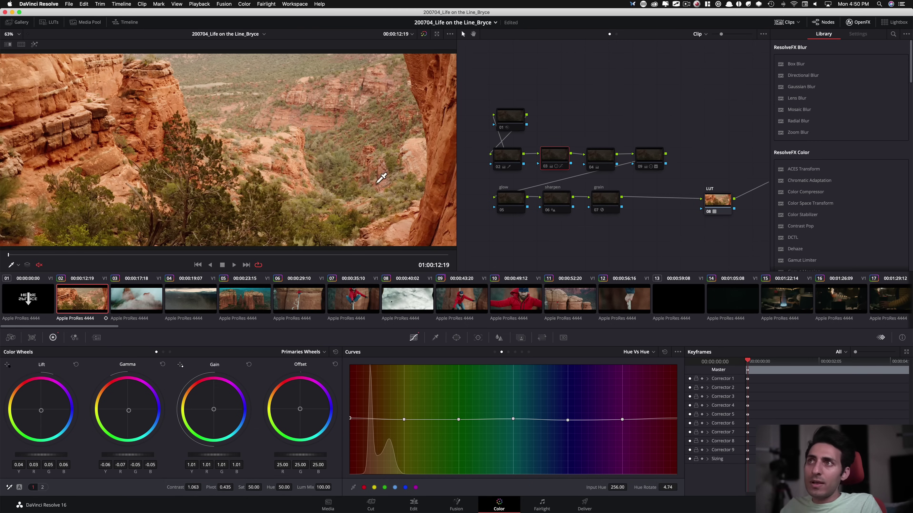
key("super+d")
key("super+d")
key("super+d")
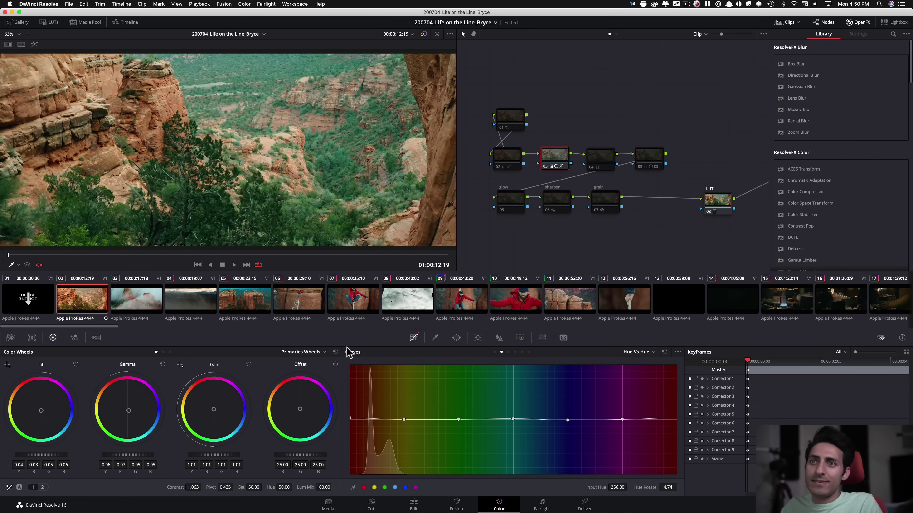
key("super+d")
key("super+d")
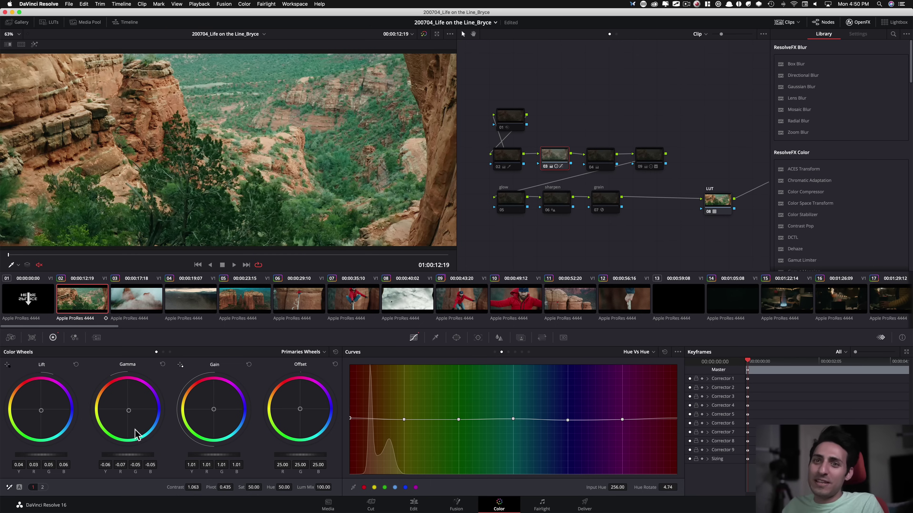
- Review node 03's Log and Primaries Wheels and its Custom, Hue Vs Hue, Hue Vs Lum and Sat Vs Sat curves on clip 02
key("ctrl+Tab")
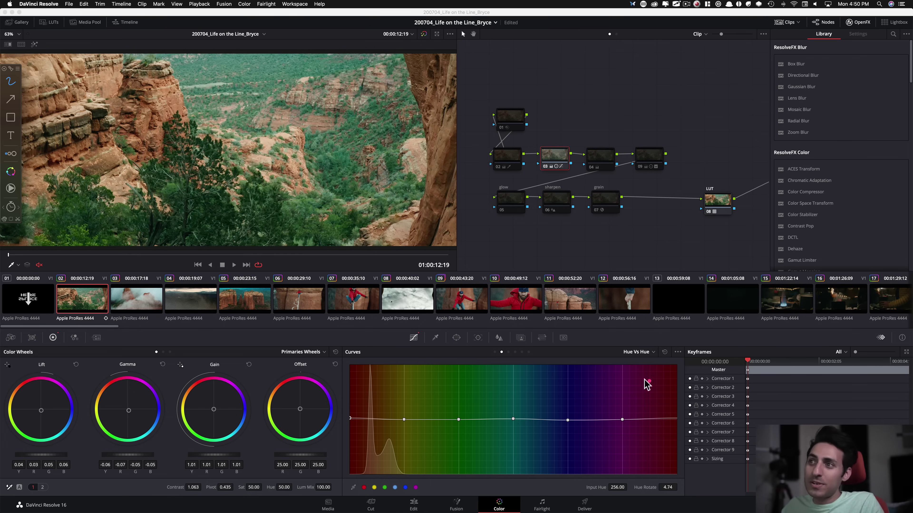
key("f")
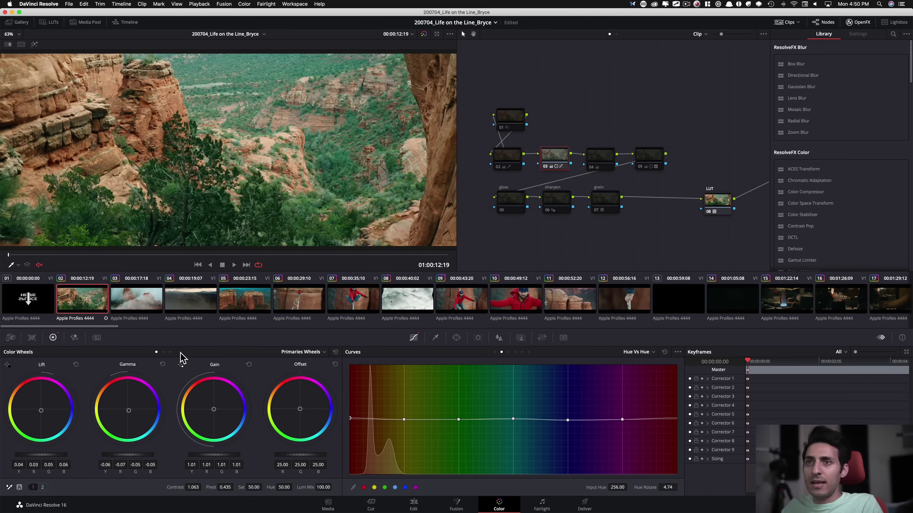
left_click(170, 352)
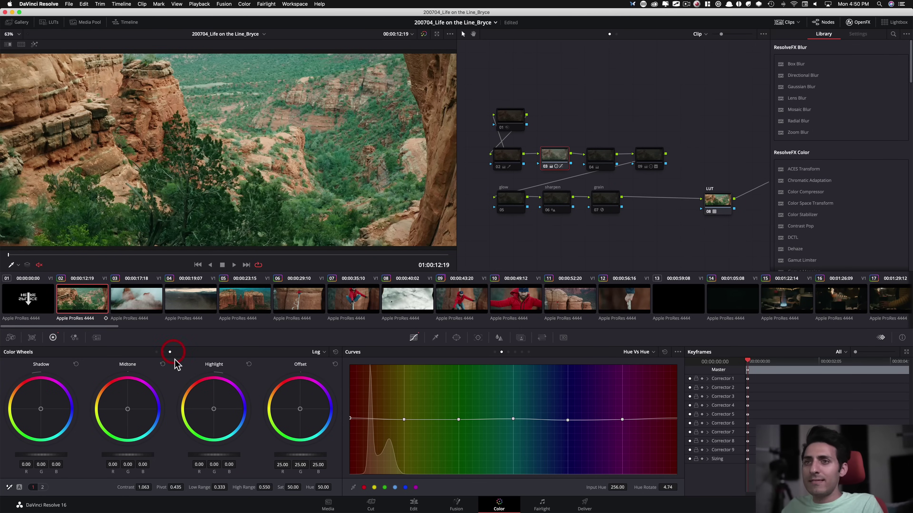
left_click(156, 352)
left_click(495, 352)
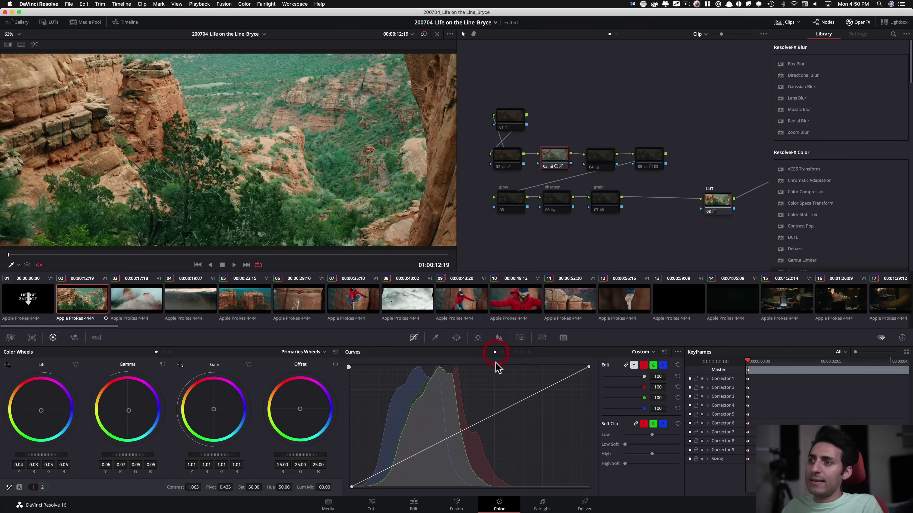
left_click(501, 352)
left_click(515, 352)
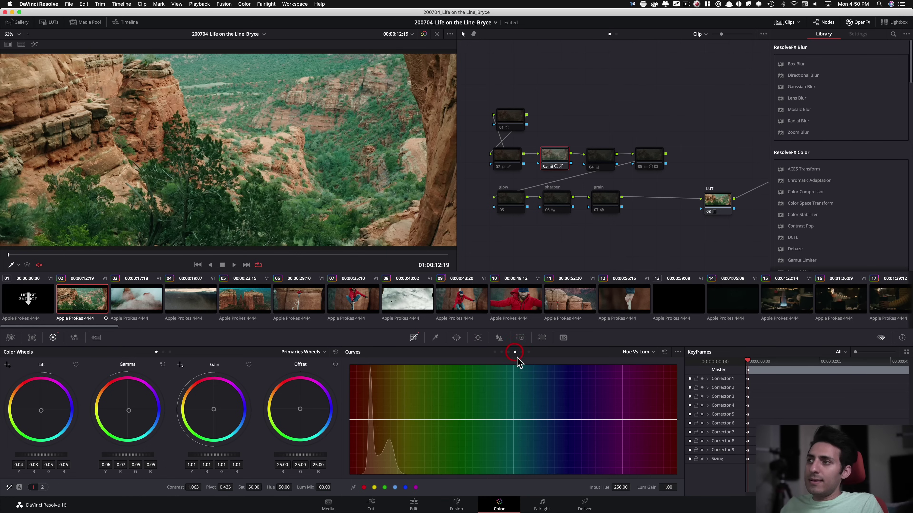
left_click(521, 353)
left_click(529, 352)
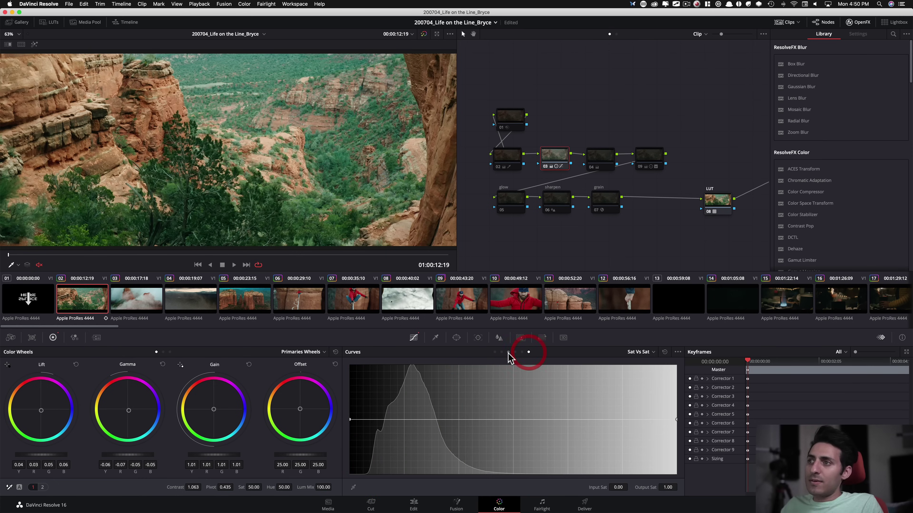
left_click(502, 352)
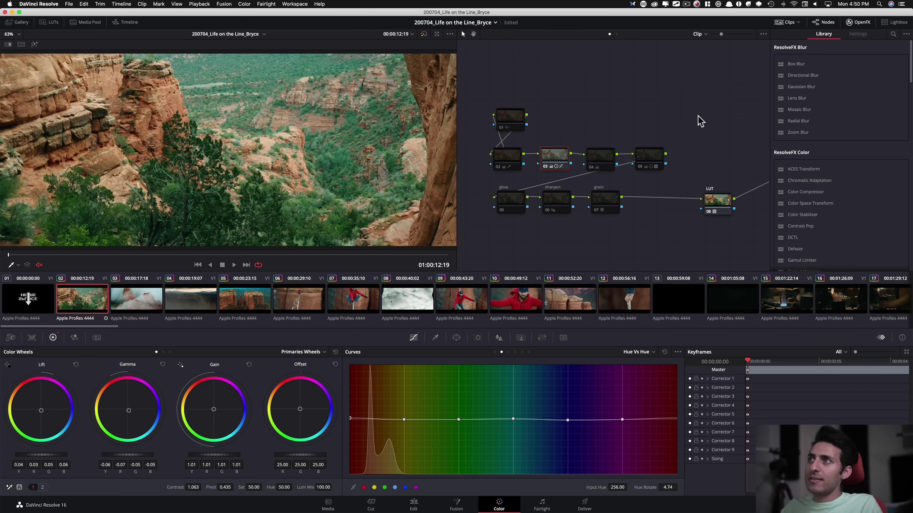
- Enable nodes 04 and 02 on clip 02
left_click(607, 160)
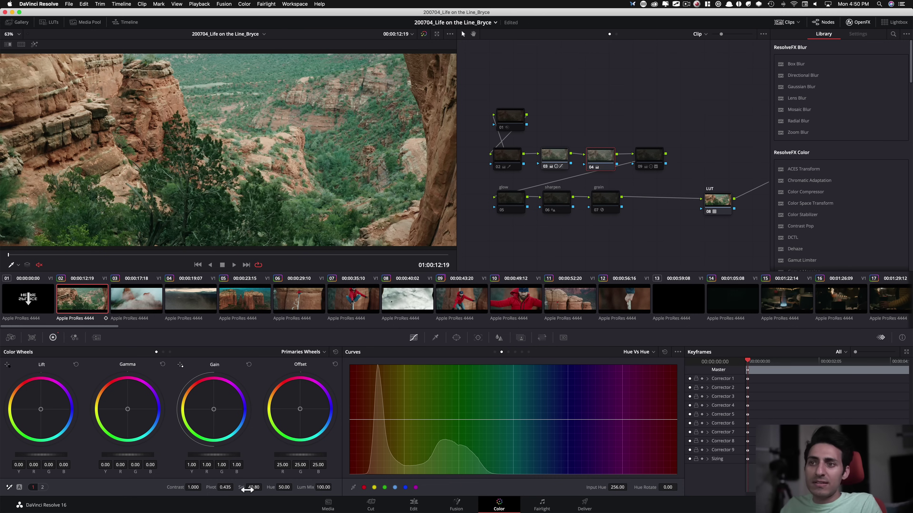
left_click(649, 162)
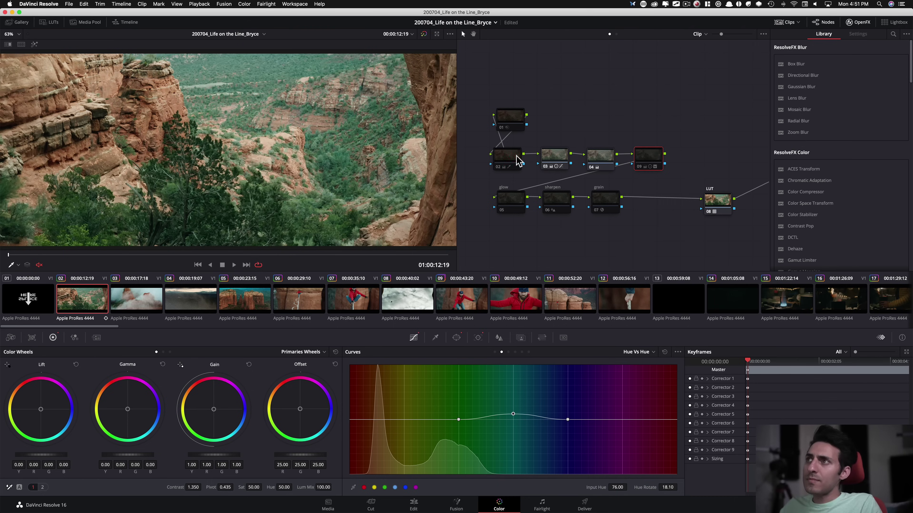
left_click(508, 156)
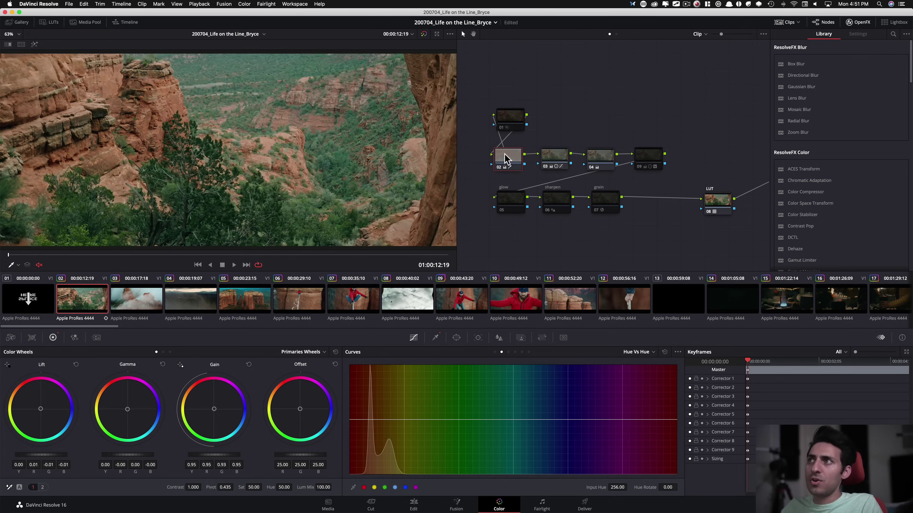
- Inspect node 02's luminance qualifier on clip 02, using Highlight to view the selected areas at the current frame and at 01:00:16:08
key("shift+h")
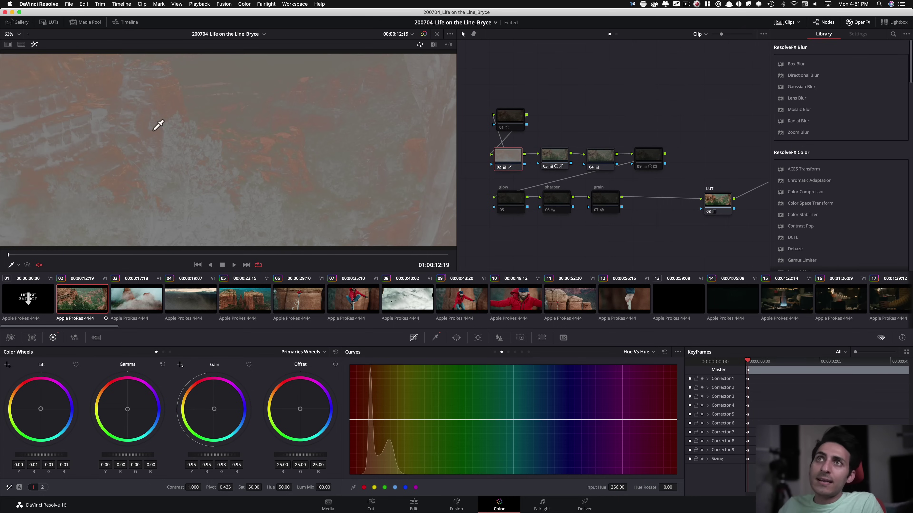
left_click(437, 338)
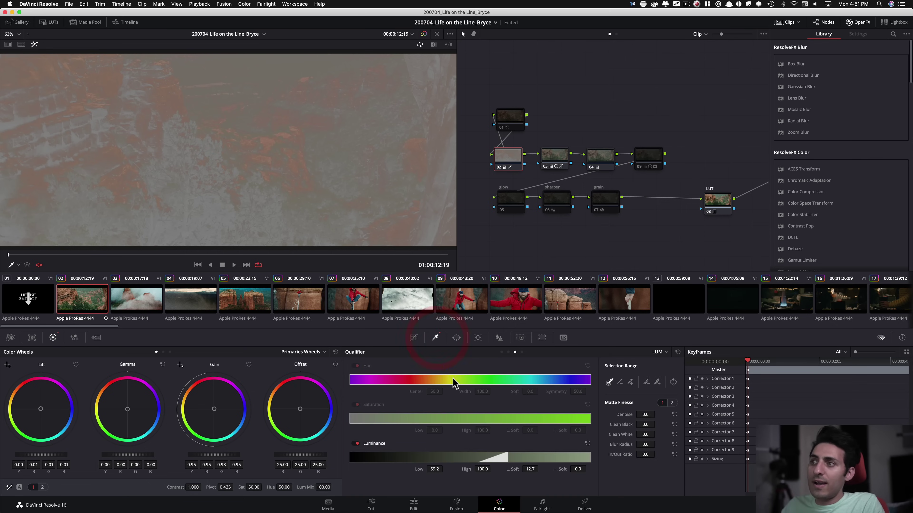
left_click_drag(40, 255, 325, 251)
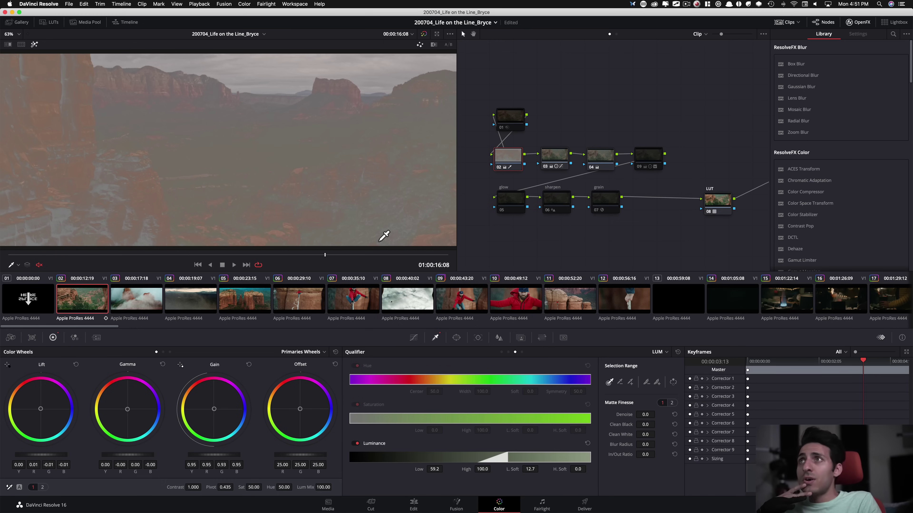
key("shift+h")
key("shift+h")
key("shift+h")
key("shift+h")
key("shift+h")
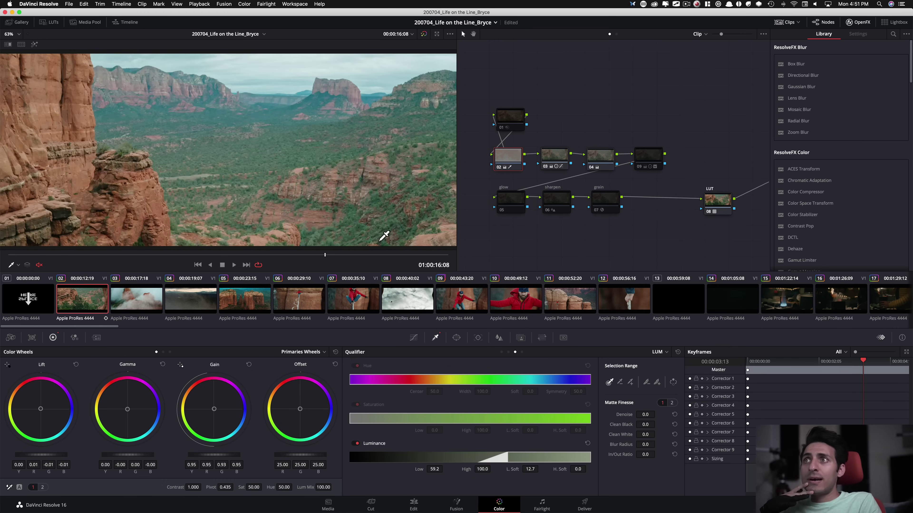
- Toggle node 02 off and on near the end of clip 02 to compare the highlights with and without it, leaving it enabled
key("super+d")
key("super+d")
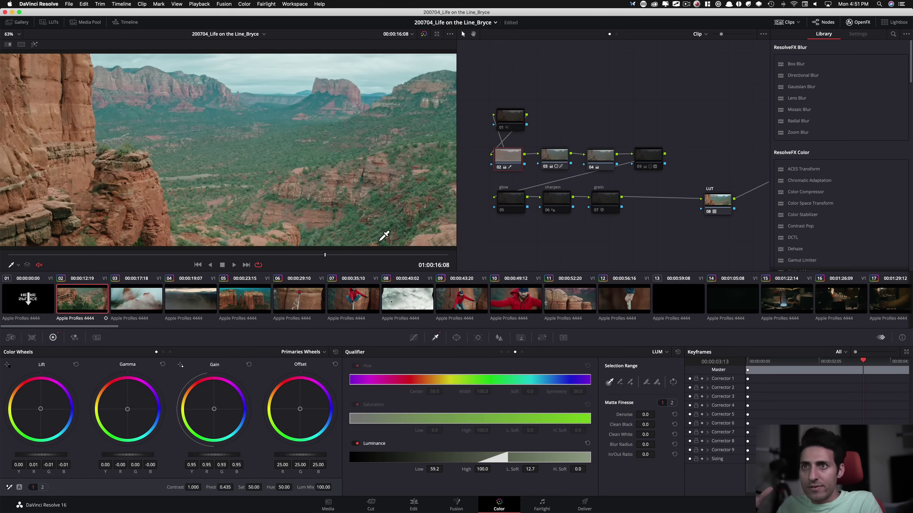
key("super+d")
key("super+d")
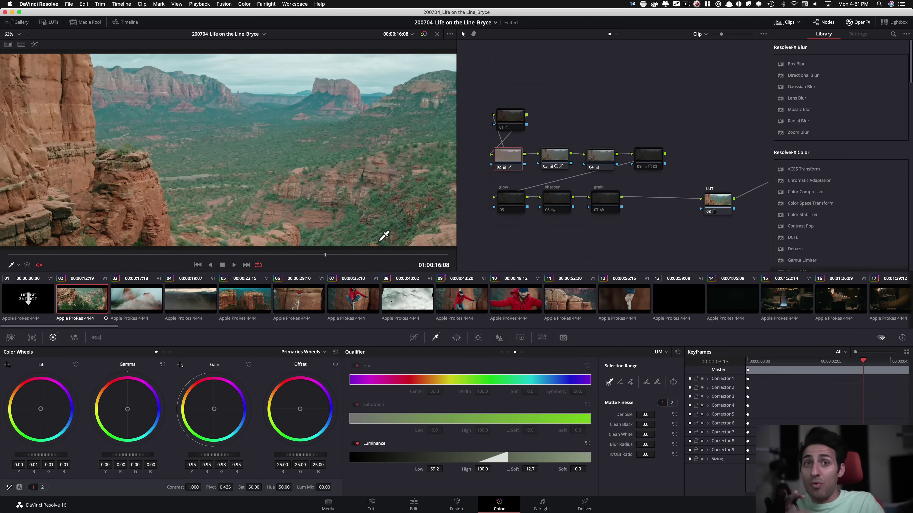
key("super+d")
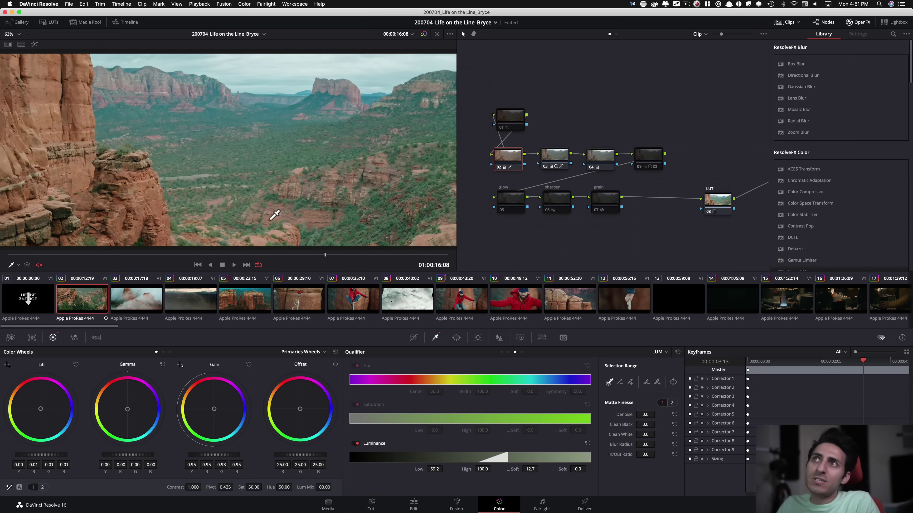
key("super+d")
key("super+d")
left_click_drag(328, 262, 377, 257)
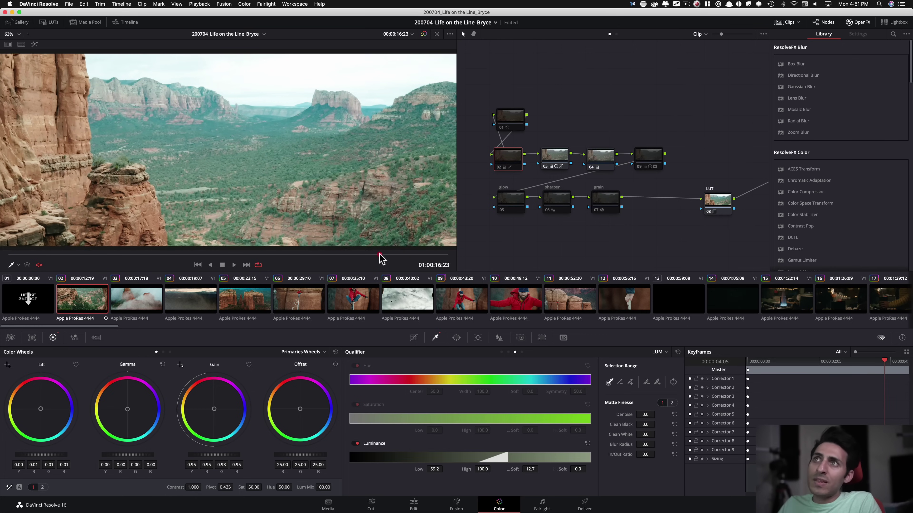
key("super+d")
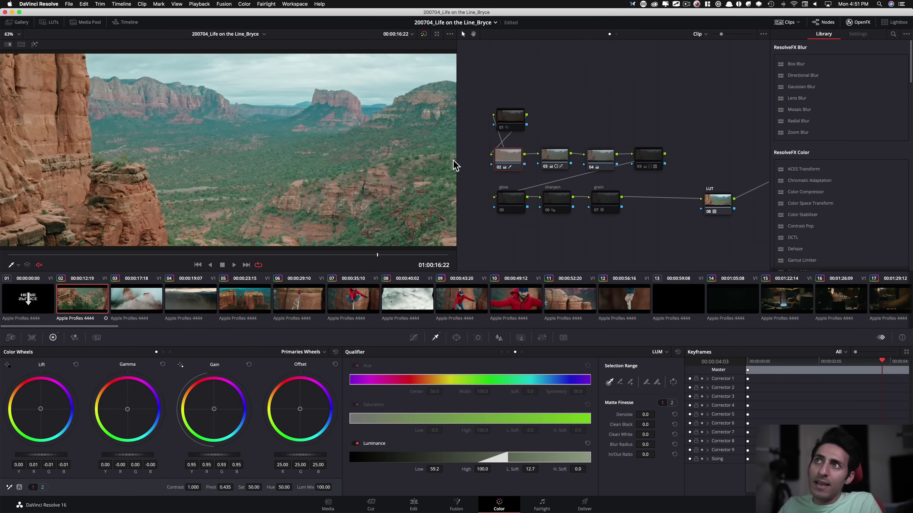
key("super+d")
key("super+d")
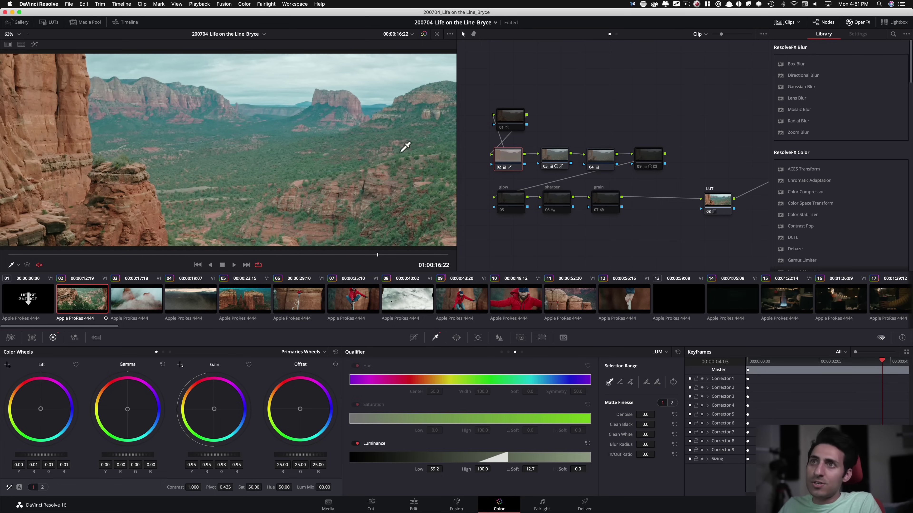
- Go back to 01:00:14:03 in clip 02 and spotlight node 02's Lift wheel to review its adjustment
left_click_drag(327, 266, 128, 259)
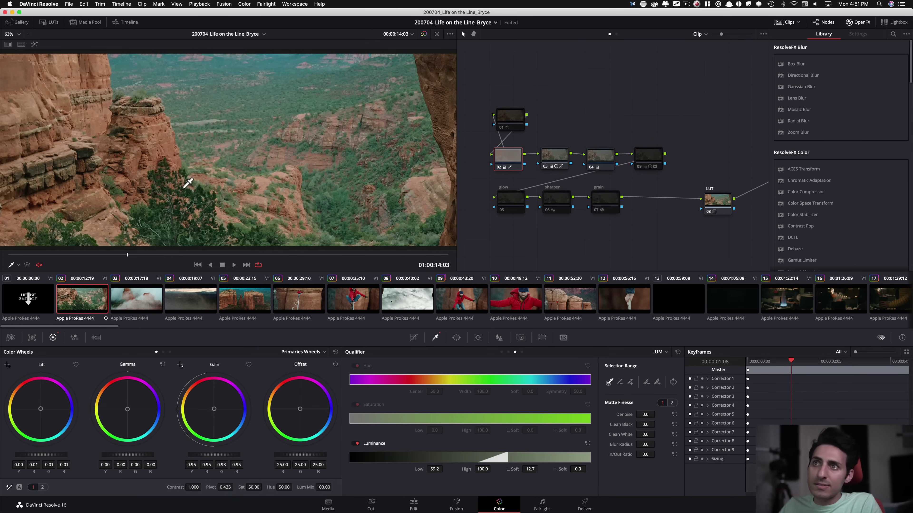
key("alt+Tab")
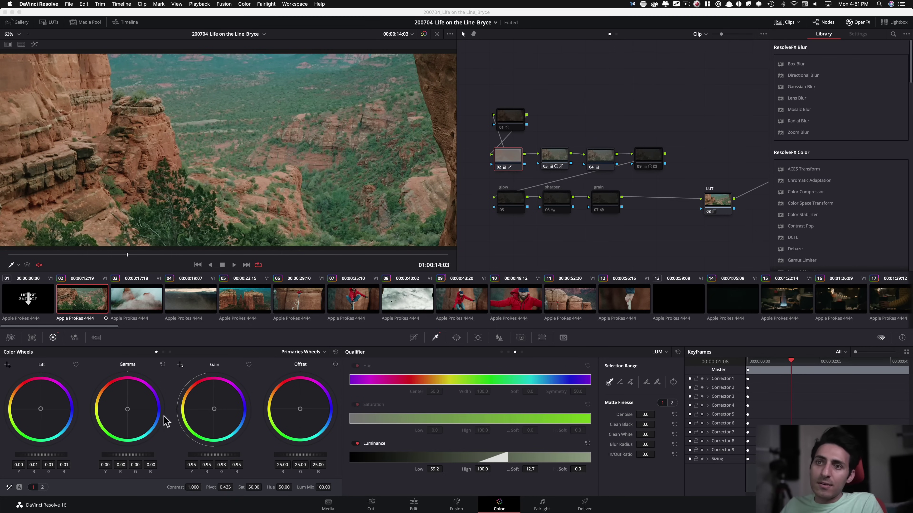
key("f")
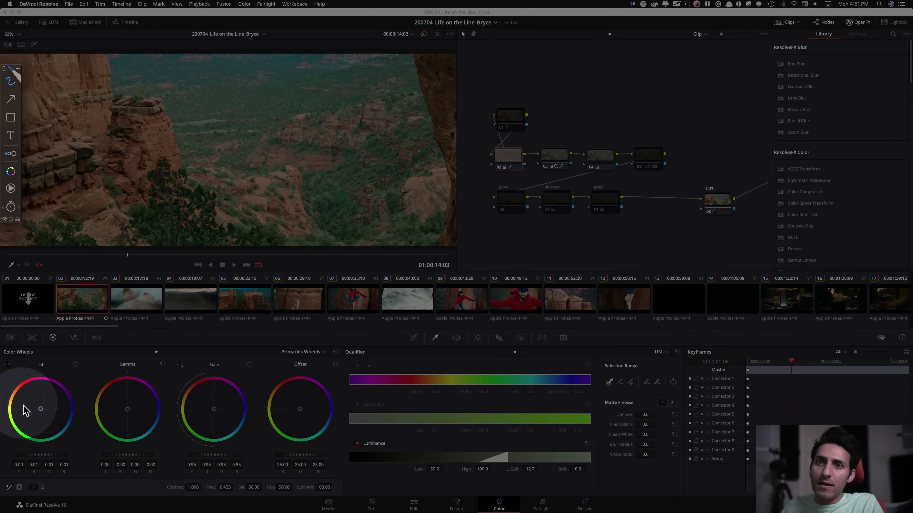
key("f")
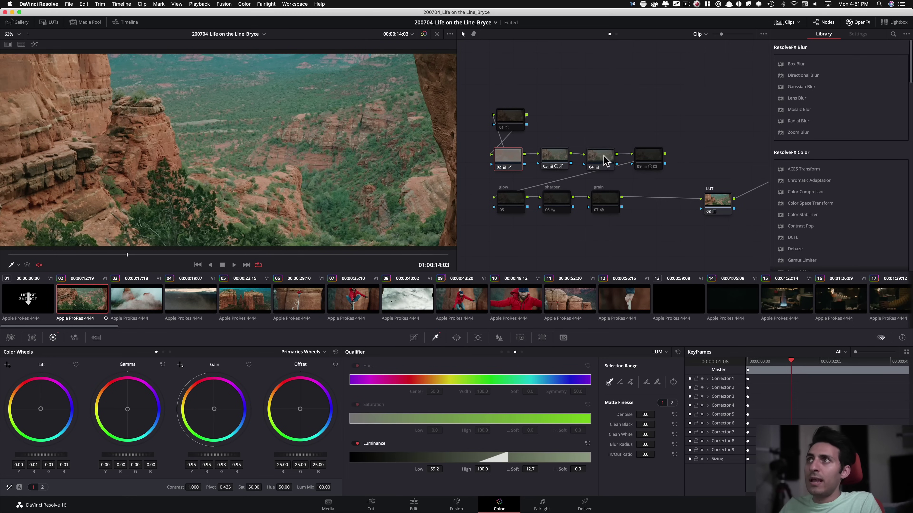
- Enable node 09 on clip 02 and view the shot at 01:00:16:20
left_click(657, 162)
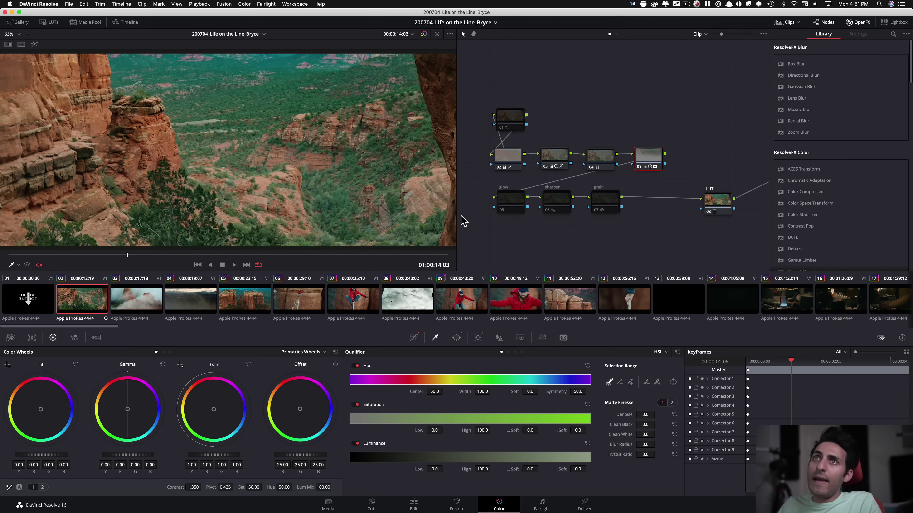
key("super+d")
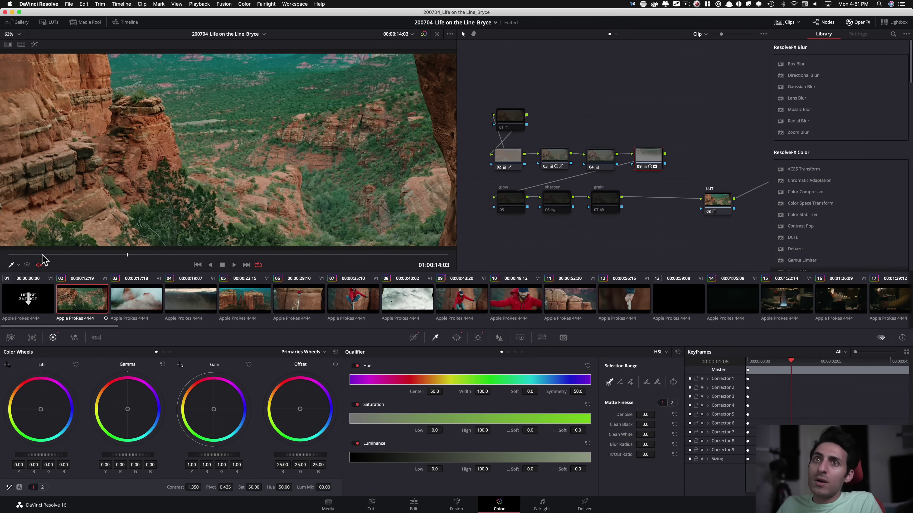
left_click_drag(235, 255, 370, 255)
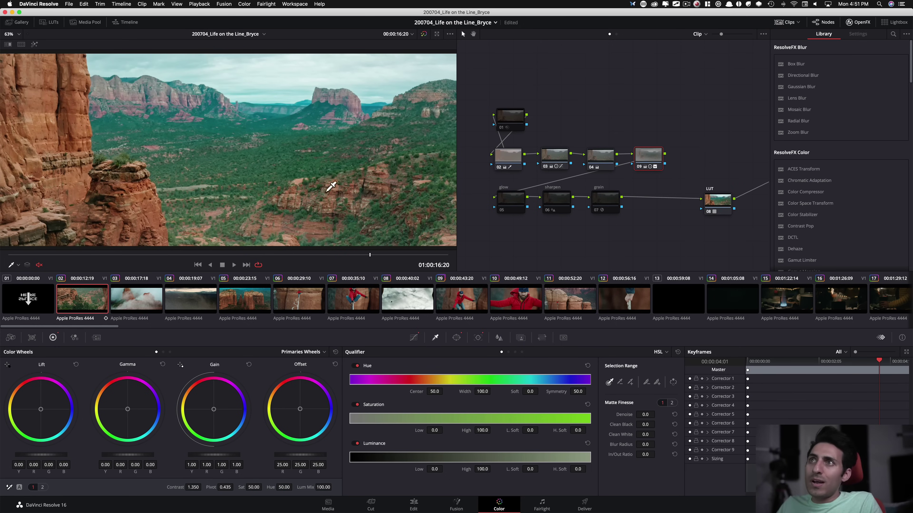
- Examine node 09's circular window and its tracking data, scrubbing clip 02 back to 01:00:16:06 to follow the window's movement
left_click(457, 339)
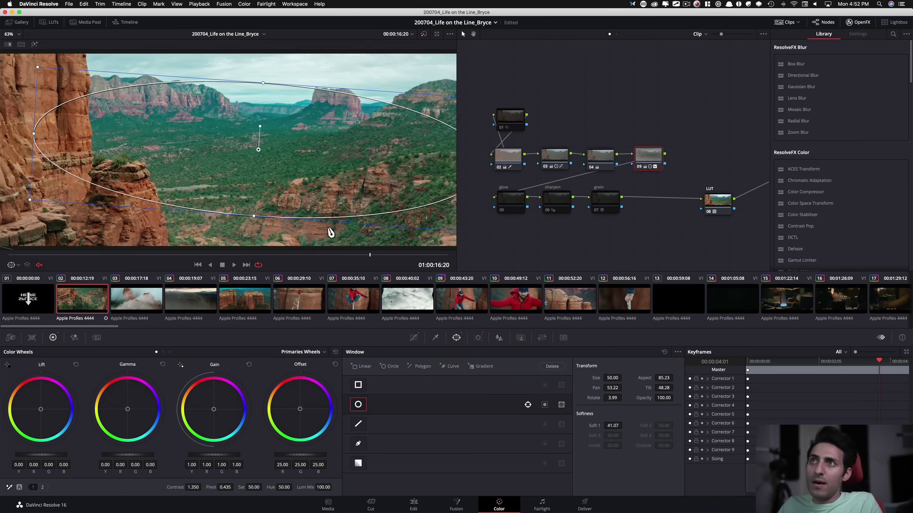
left_click(478, 338)
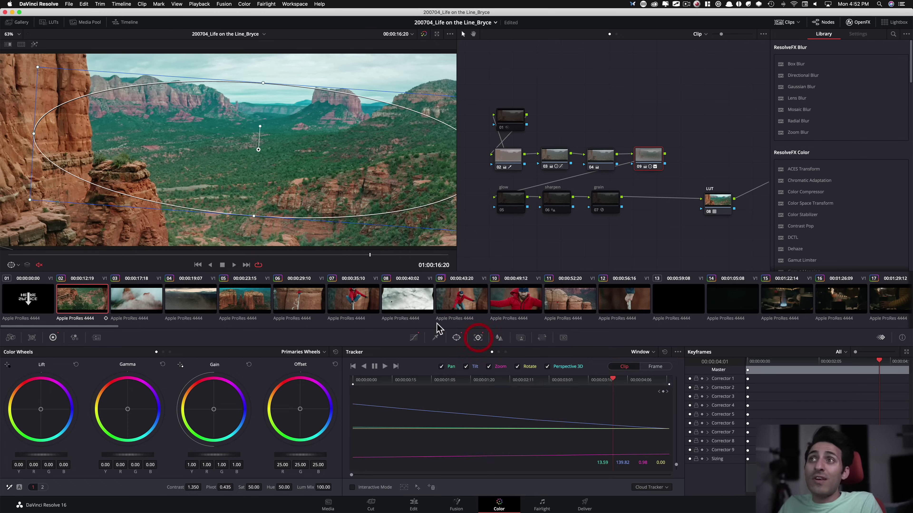
left_click_drag(380, 259, 316, 253)
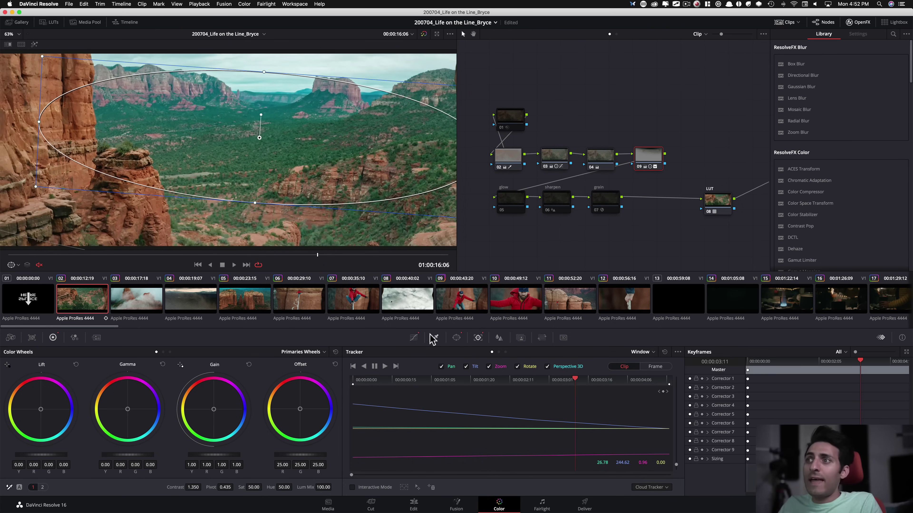
- Review node 09's Custom and Hue Vs Hue curves along with its contrast setting on clip 02
left_click(413, 338)
left_click(494, 352)
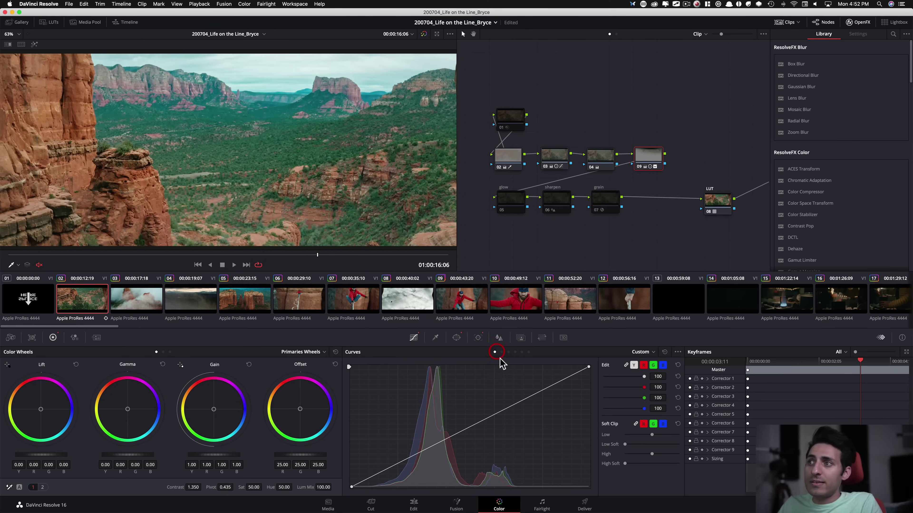
left_click(501, 353)
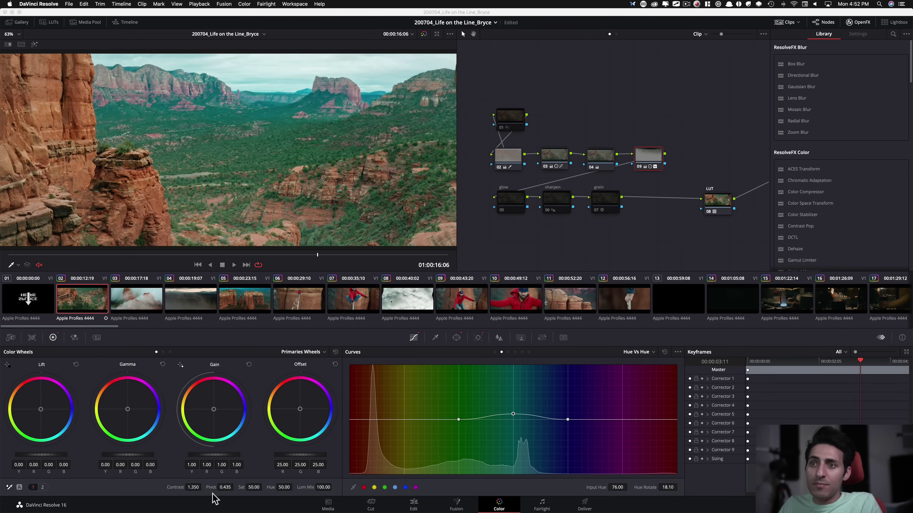
key("ctrl+Tab")
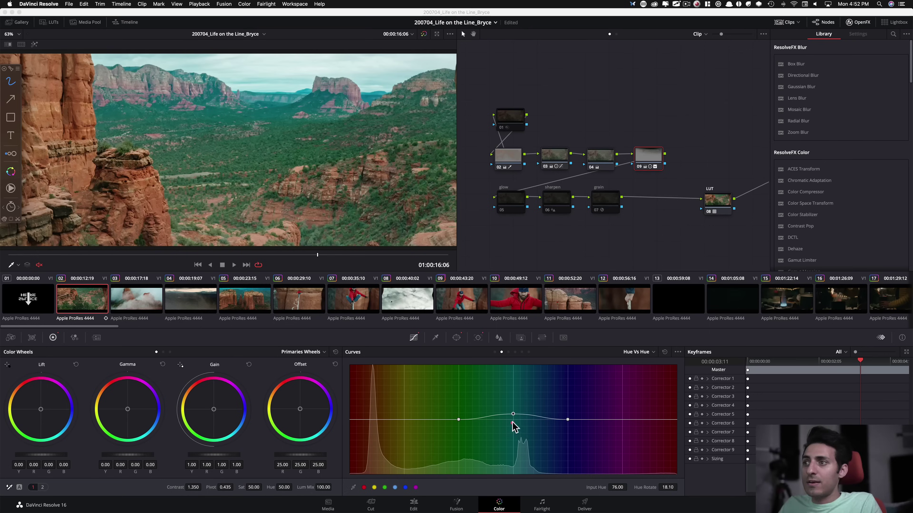
key("Escape")
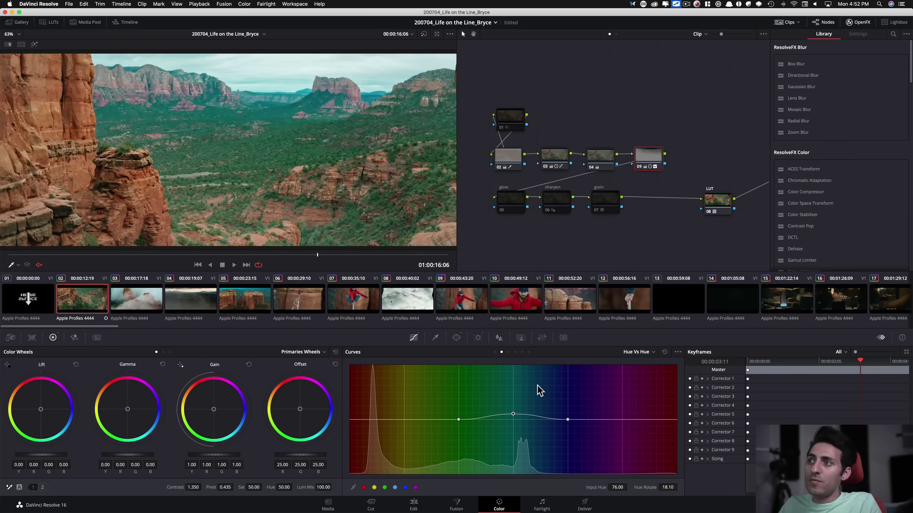
left_click(507, 352)
left_click(501, 352)
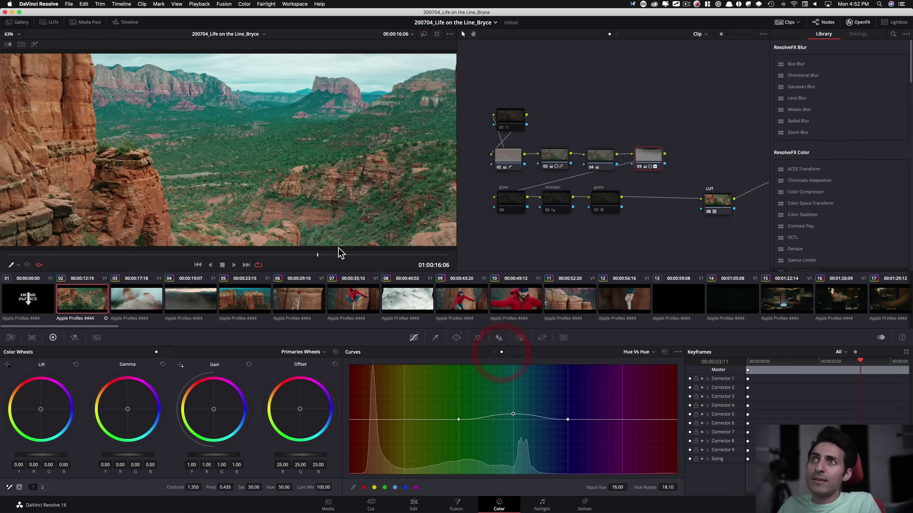
- Toggle node 09 off and on at 01:00:16:06 and 01:00:13:17 to compare its effect, then move to 01:00:15:12 with it enabled
key("super+d")
key("super+d")
key("super+d")
key("super+d")
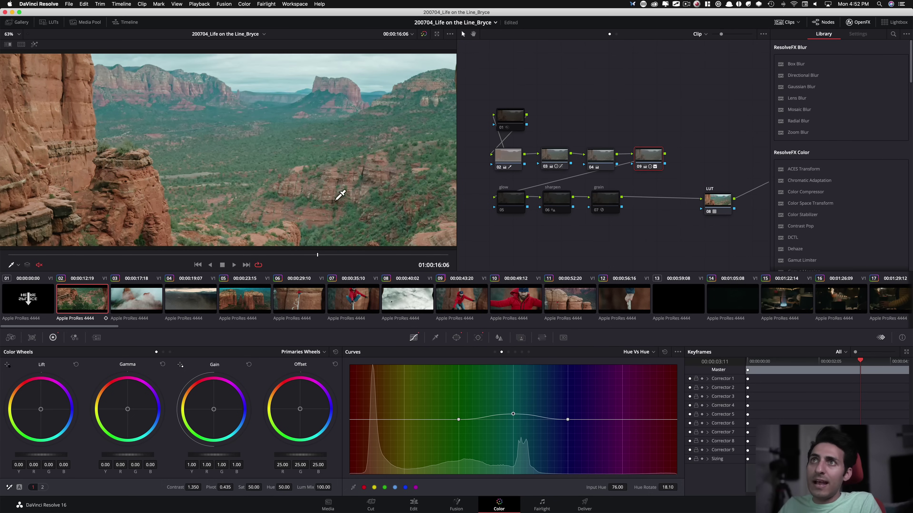
key("super+d")
key("super+d")
key("super+d")
key("super+d")
left_click_drag(362, 253, 148, 251)
left_click_drag(108, 250, 90, 253)
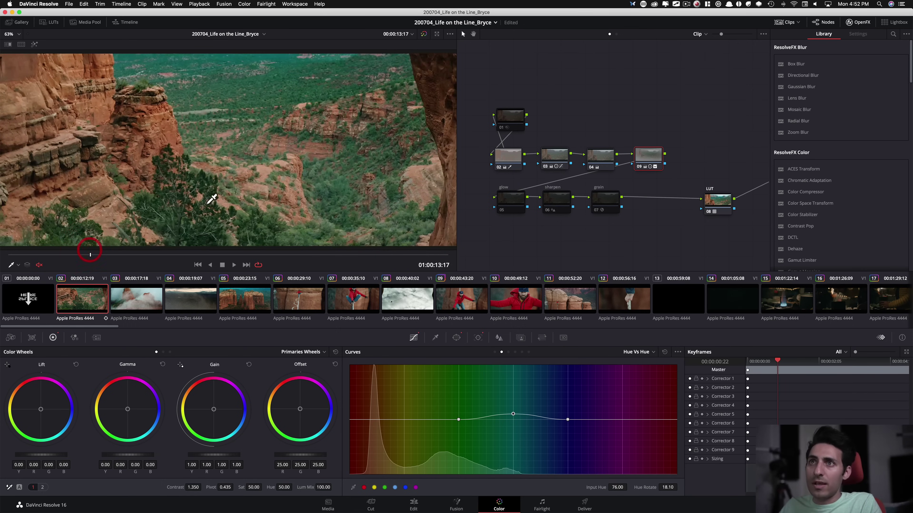
key("super+d")
key("super+d")
key("super+d")
key("super+d")
key("super+d")
key("super+d")
left_click_drag(90, 253, 251, 256)
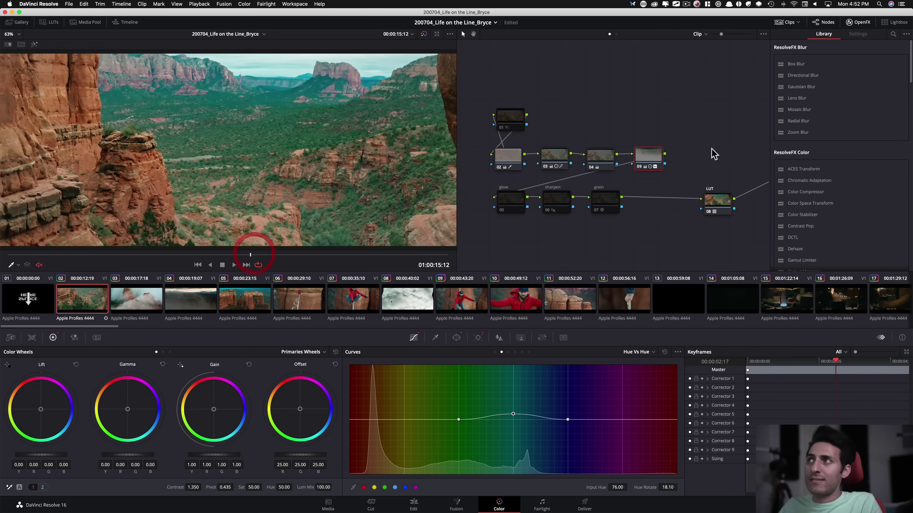
- Enable the sharpen, grain, glow and 01 nodes on clip 02, and play the shot in the enlarged viewer
left_click(553, 205)
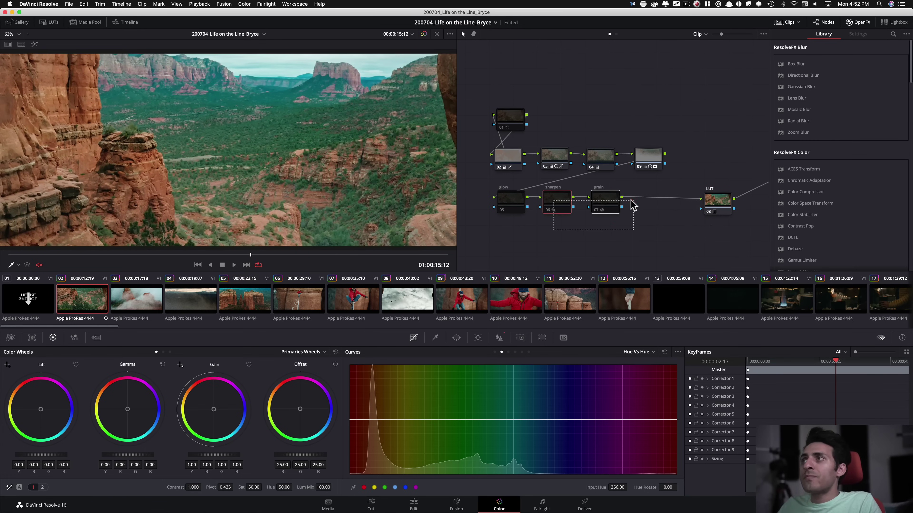
left_click(521, 119)
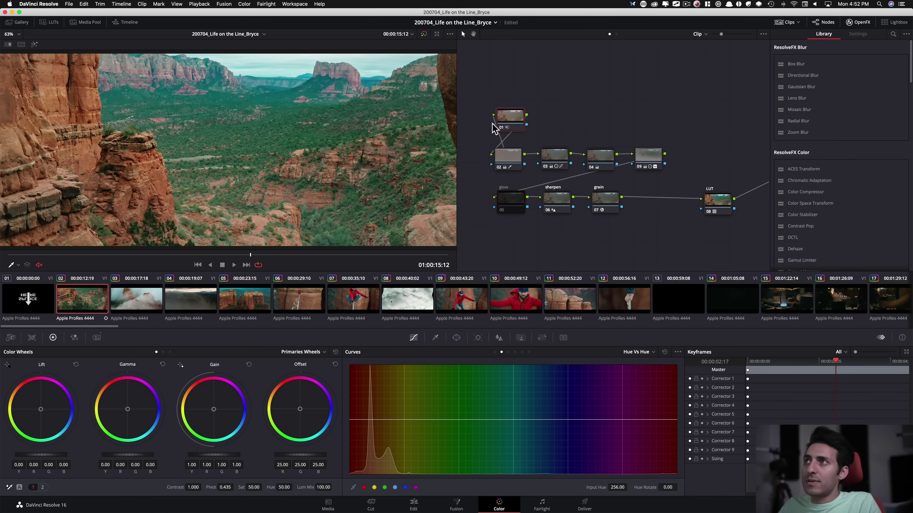
left_click(510, 208)
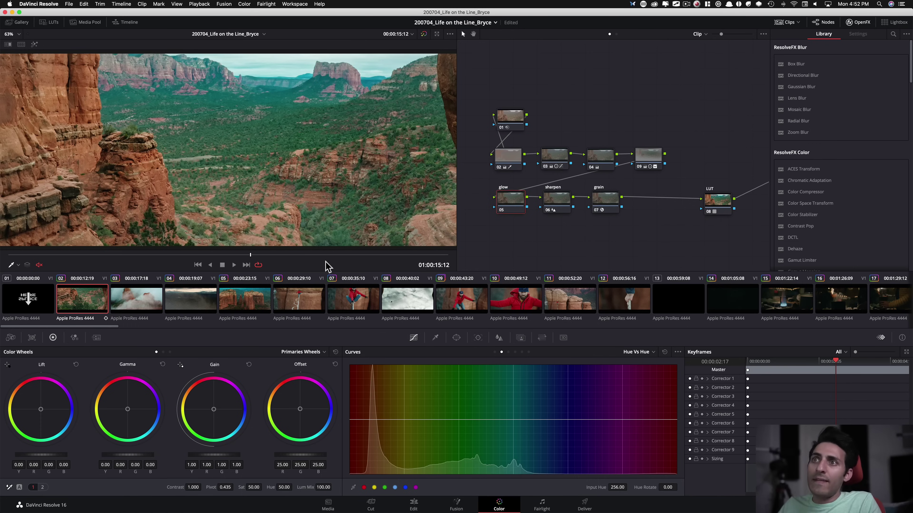
key("alt+f")
key("space")
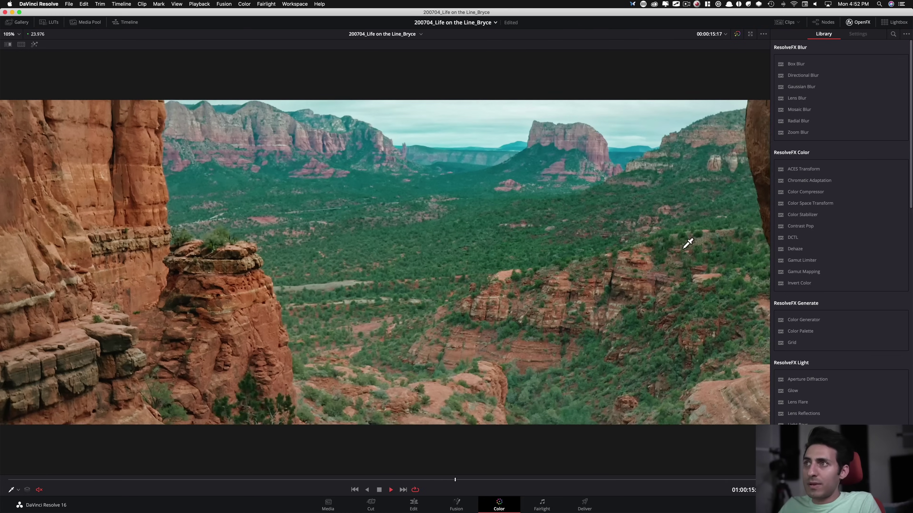
- Compare clip 02's full grade with the ungraded image in the enlarged viewer, pausing at 01:00:16:11 before returning to the standard layout
key("shift+d")
key("shift+d")
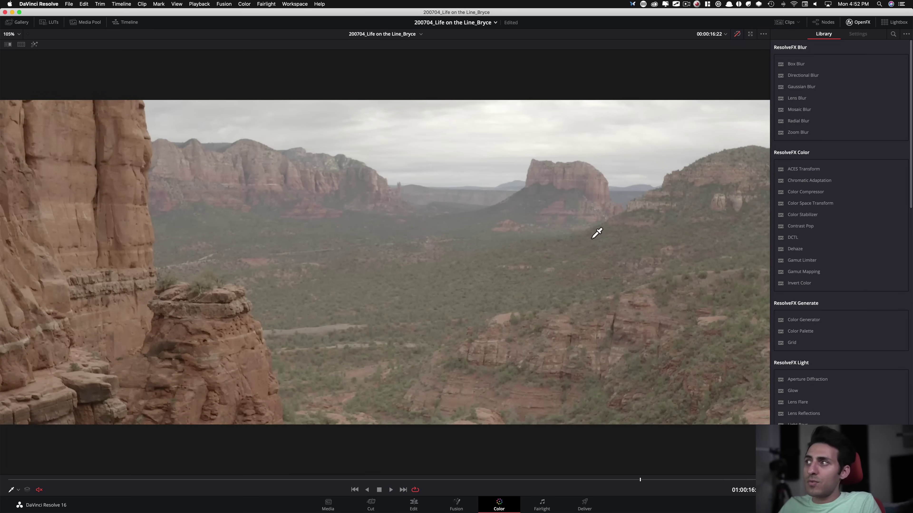
key("shift+d")
key("space")
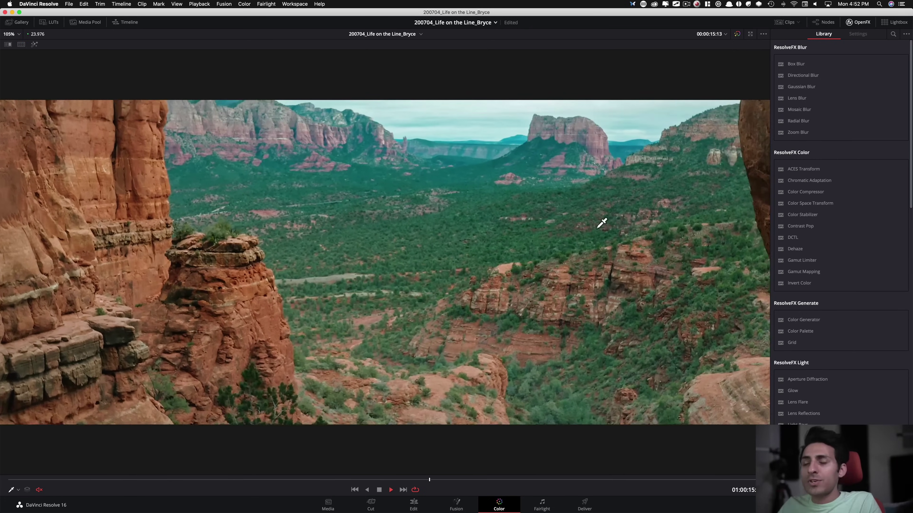
key("space")
key("shift+d")
key("shift+d")
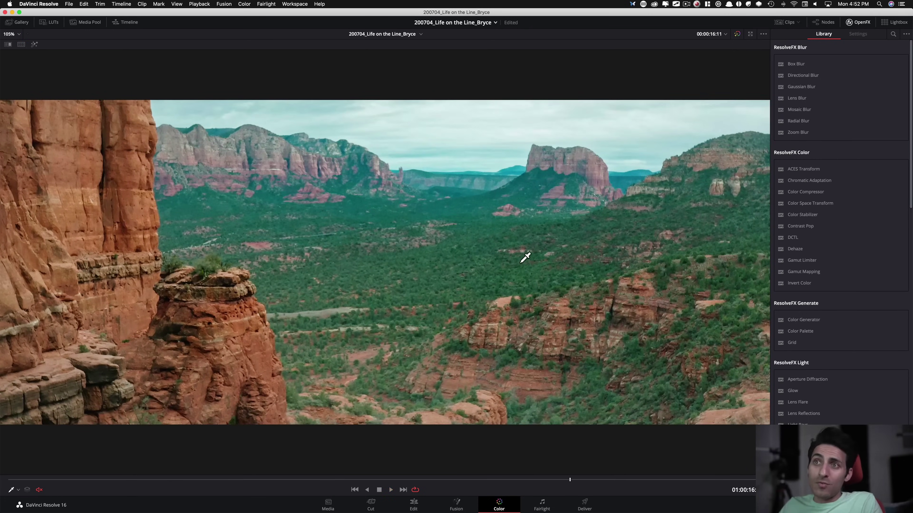
key("alt+f")
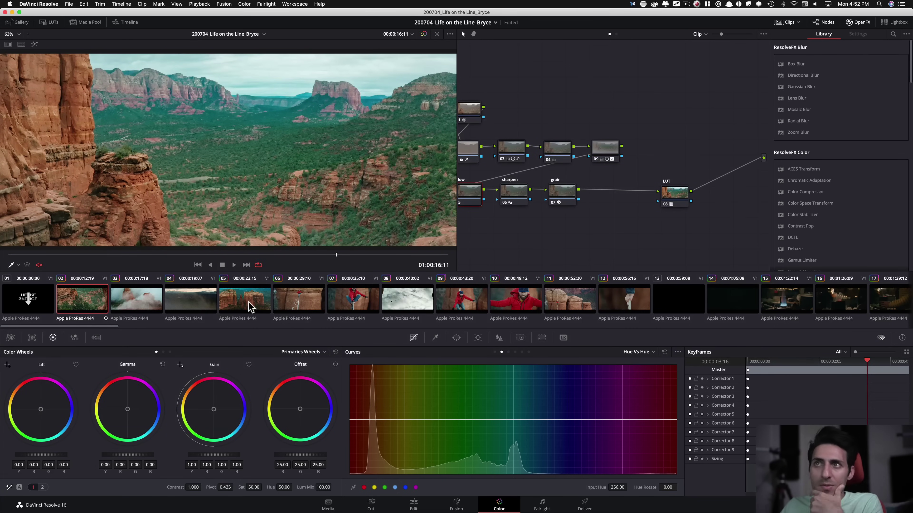
- Open clip 05 at its first frame and disable all of its nodes
left_click(238, 307)
mouse_move(12, 257)
left_mouse_down()
mouse_move(136, 256)
mouse_move(3, 255)
left_mouse_up()
left_click_drag(565, 163, 584, 167)
left_click_drag(476, 128, 484, 132)
left_click_drag(495, 92, 692, 216)
key("ctrl+d")
- Show the video scopes and enable clip 05's LUT node, placing it apart from the other nodes
key("super+shift+w")
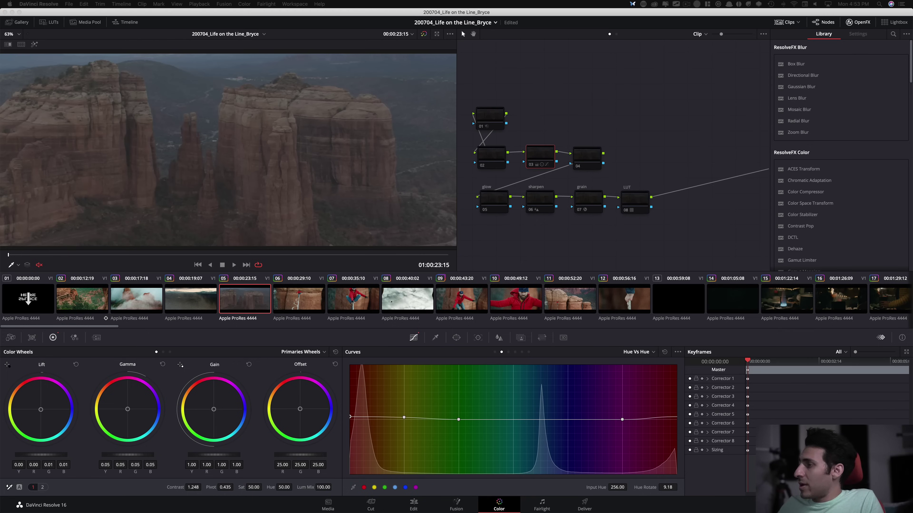
left_click_drag(758, 306, 797, 335)
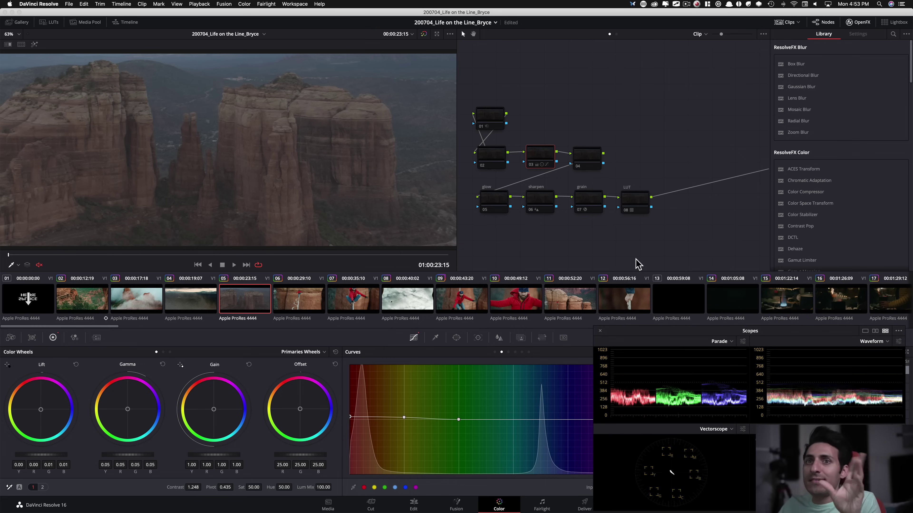
left_click_drag(636, 204, 746, 205)
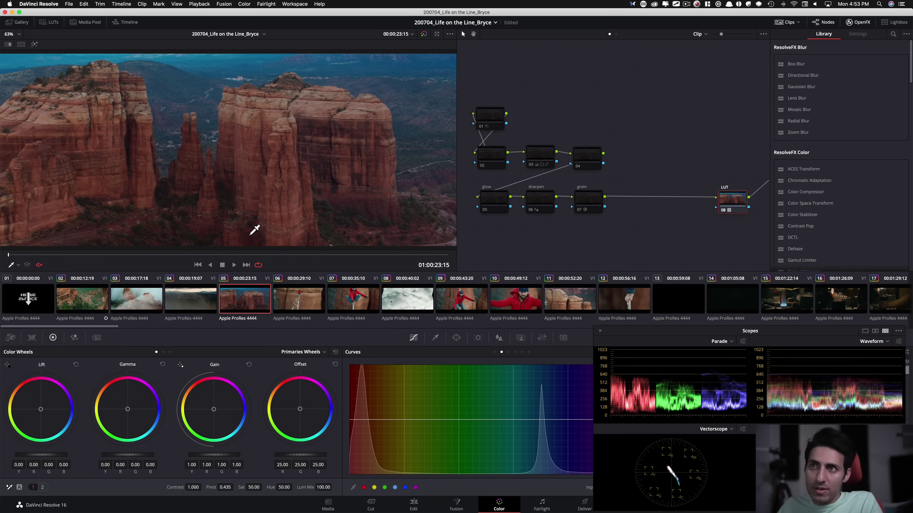
mouse_move(8, 255)
left_mouse_down()
mouse_move(296, 251)
mouse_move(7, 255)
left_mouse_up()
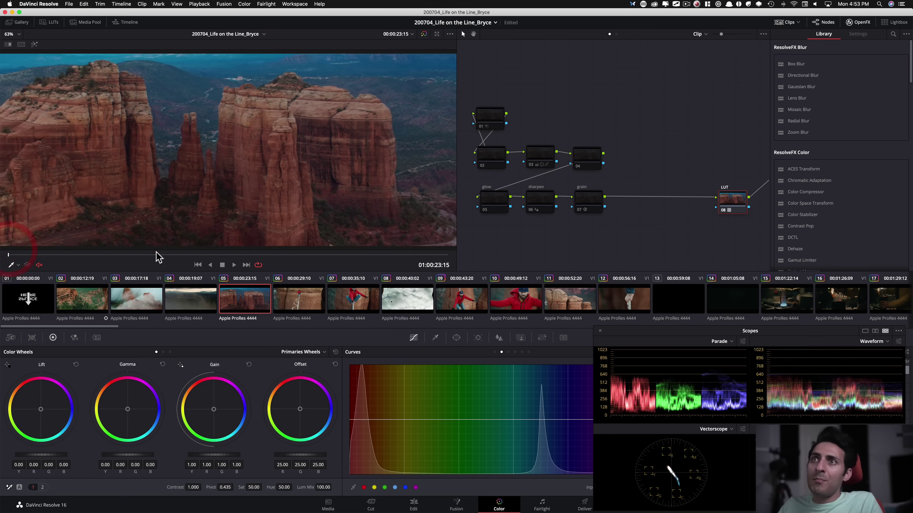
- Enable node 03 on clip 05 and toggle it to compare its effect over the LUT
left_click(544, 158)
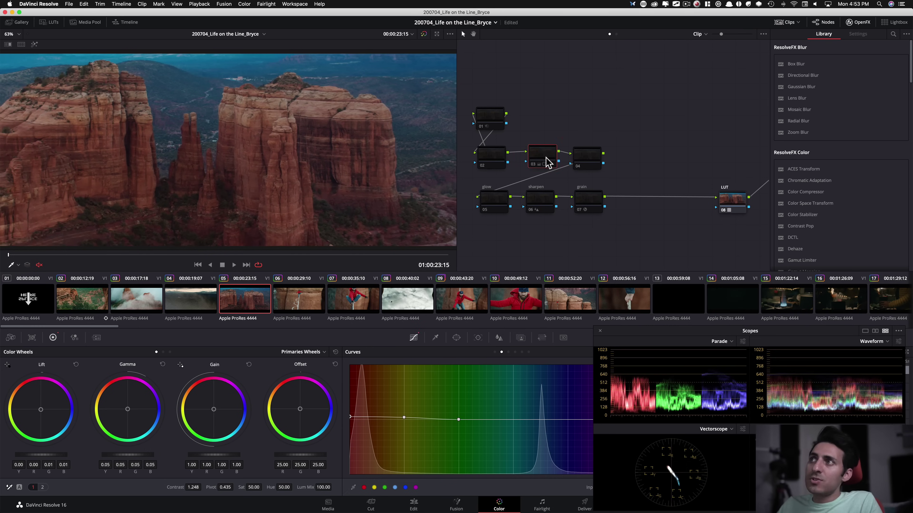
key("ctrl+d")
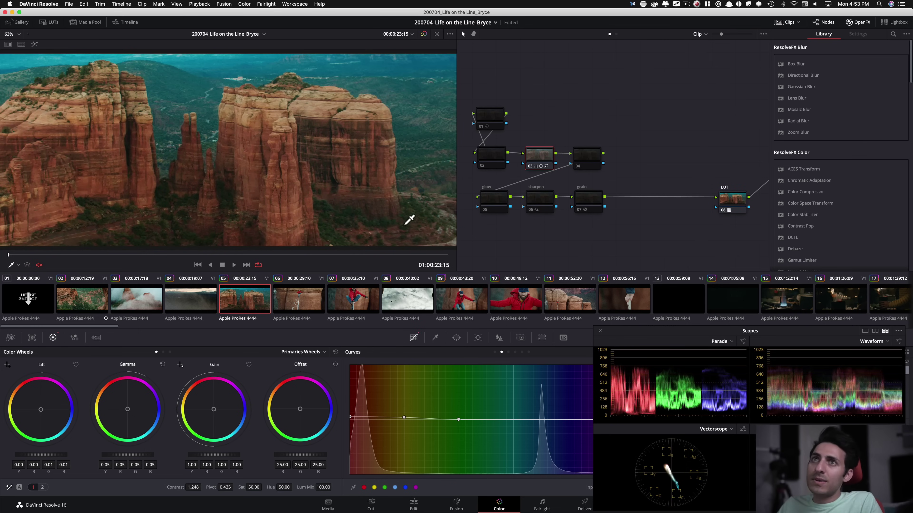
key("super+d")
key("super+d")
- Hide the scopes and spotlight node 03's contrast setting and Hue Vs Hue curve on clip 05
key("super+shift+w")
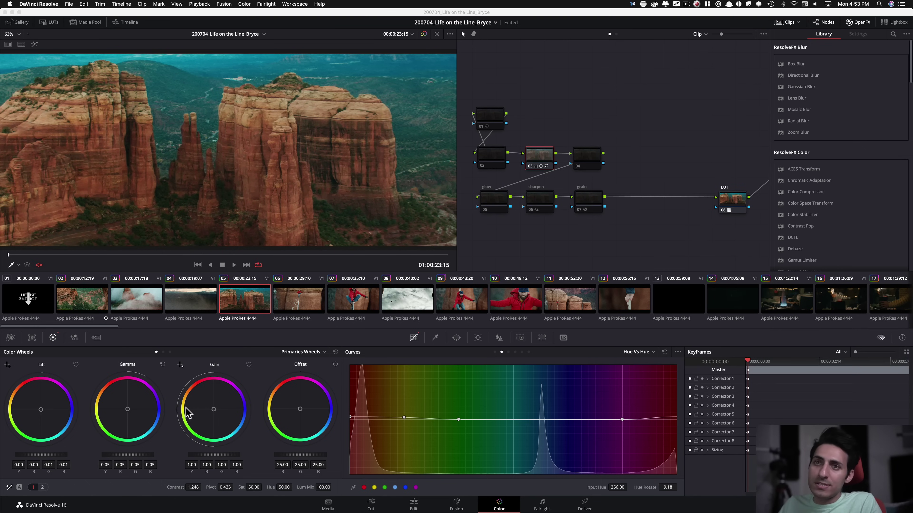
key("alt+Tab")
key("f")
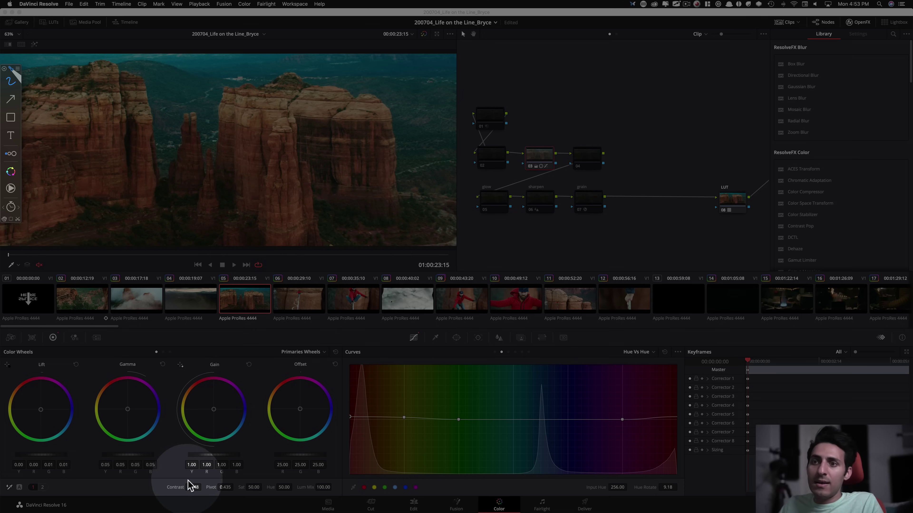
key("f")
key("f")
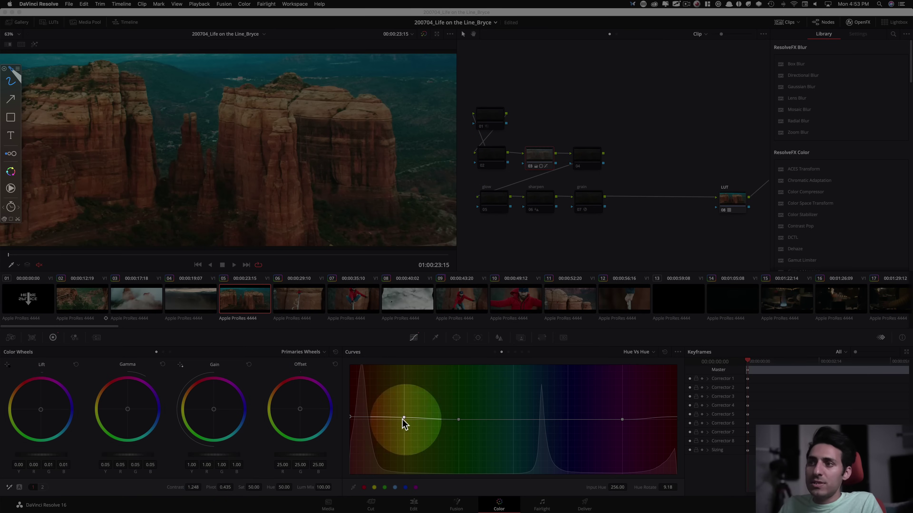
key("f")
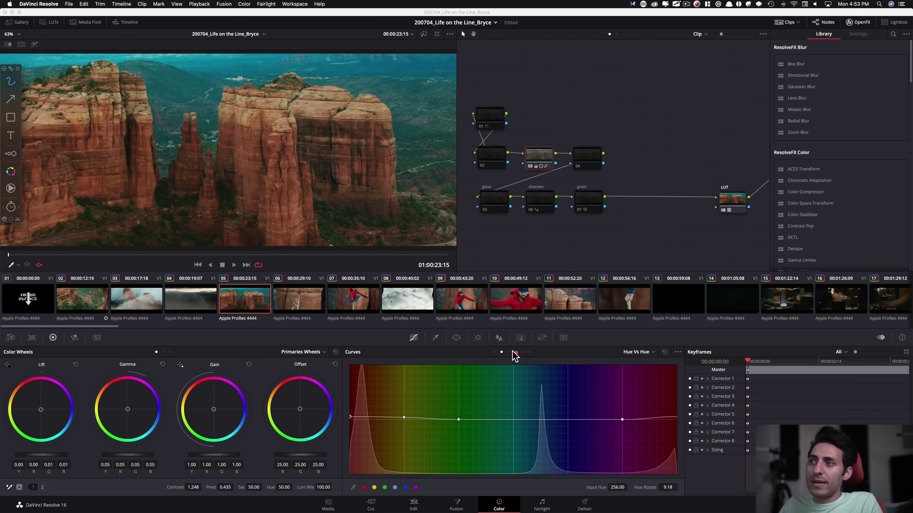
- Bring back the scopes and review node 03's Custom curve, Hue Vs Hue curve and Log wheels, ending on the Primaries Wheels
key("ctrl+shift+w")
left_click(495, 352)
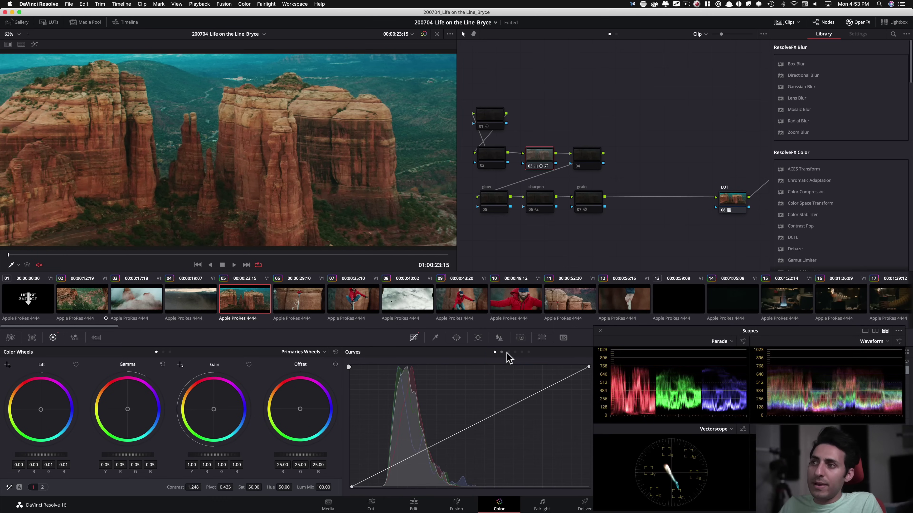
left_click(508, 353)
left_click(502, 353)
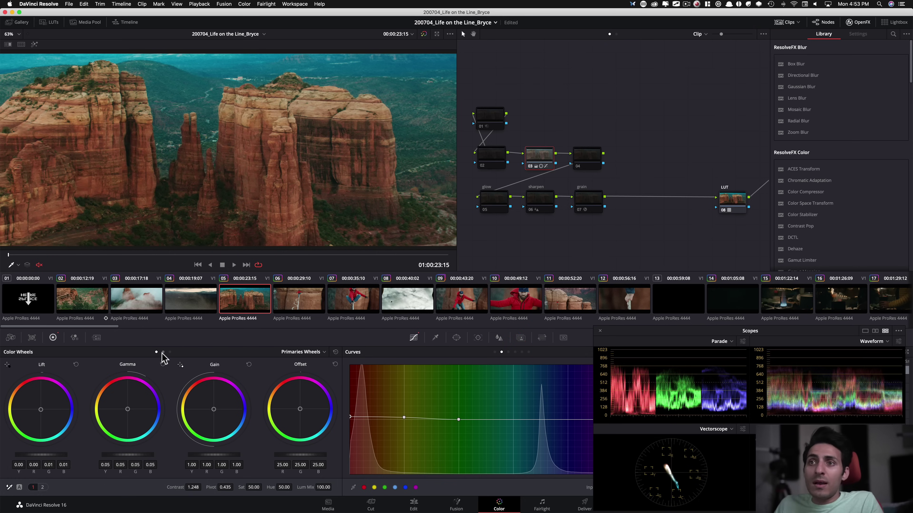
left_click(170, 353)
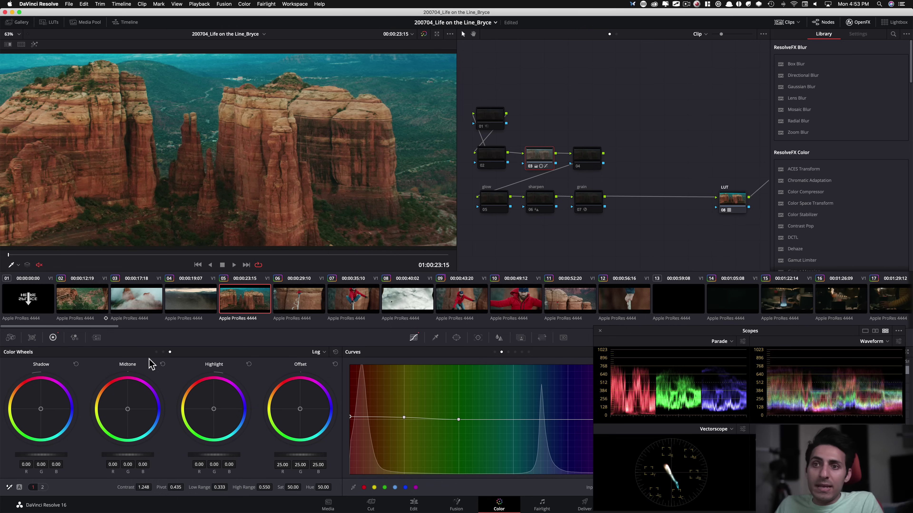
left_click(157, 353)
- Toggle node 03 off and on repeatedly on clip 05 to compare its effect, leaving it enabled
key("super+d")
key("super+d")
key("super+d")
key("super+d")
key("super+d")
key("super+d")
key("super+d")
key("super+d")
- Scrub through clip 05, return to its first frame, and compare the current grade with all grades bypassed
key("l")
key("l")
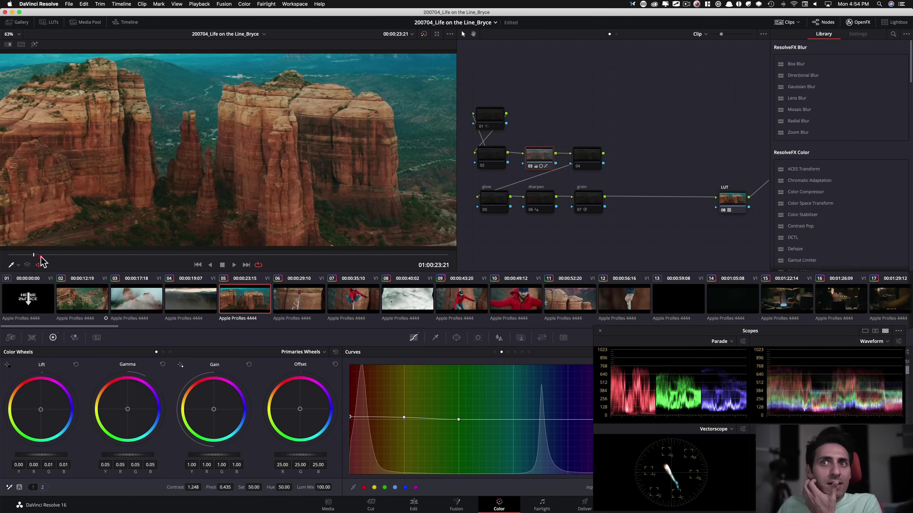
left_click_drag(424, 242, 1, 246)
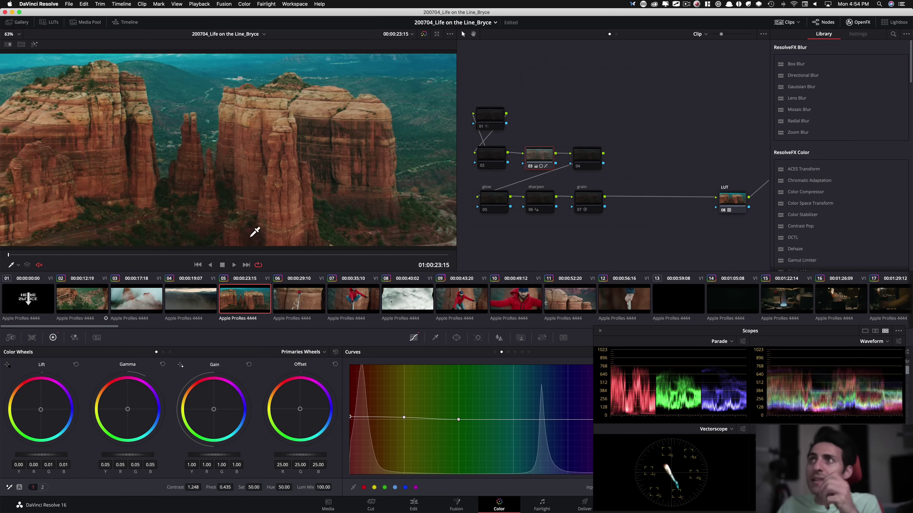
key("shift+d")
key("shift+d")
key("shift+d")
key("shift+d")
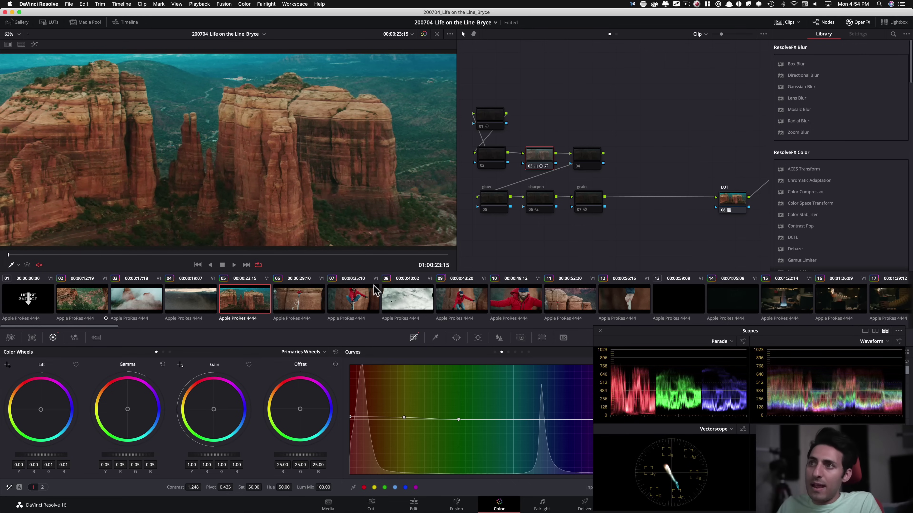
- Open clip 08 and disable all of its nodes
left_click_drag(112, 333, 142, 328)
left_click(190, 305)
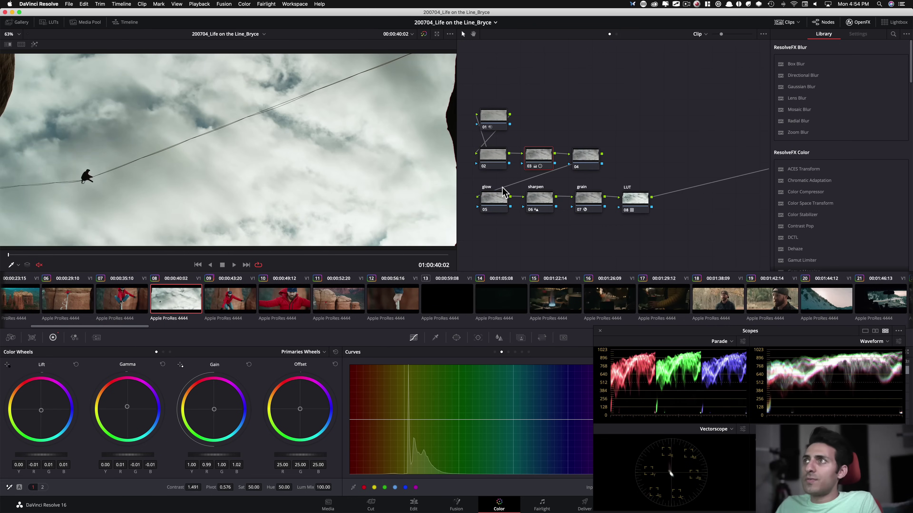
left_click_drag(494, 88, 695, 219)
key("super+d")
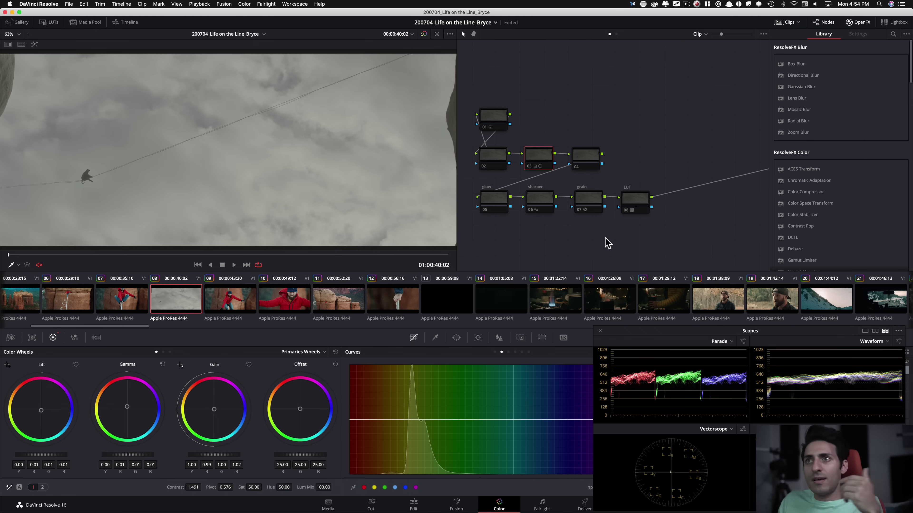
- Look at the neighbouring clips 07 and 09 for reference, scrubbing through them, and return to clip 08
left_click(136, 307)
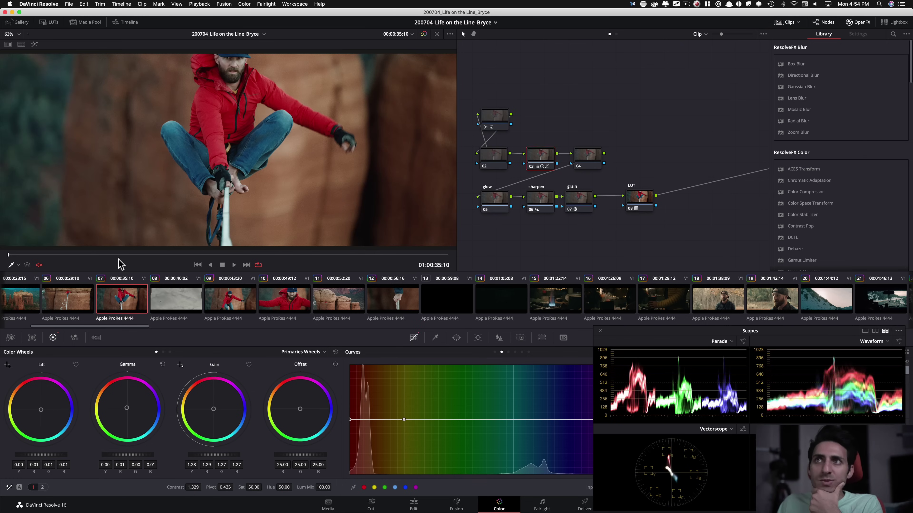
left_click_drag(102, 254, 262, 254)
left_click(221, 297)
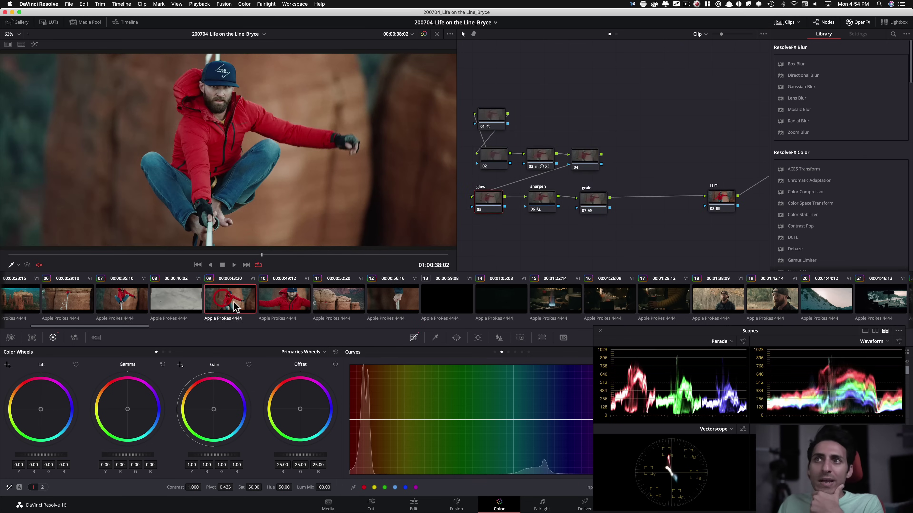
left_click_drag(200, 255, 147, 251)
left_click(188, 298)
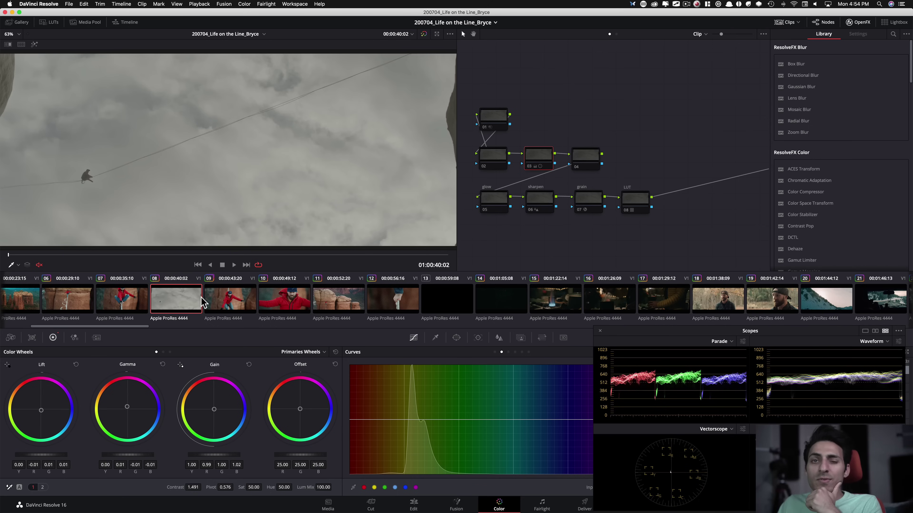
- Enable the LUT node and node 03 on clip 08, toggling node 03 to compare its effect
left_click_drag(637, 204, 715, 203)
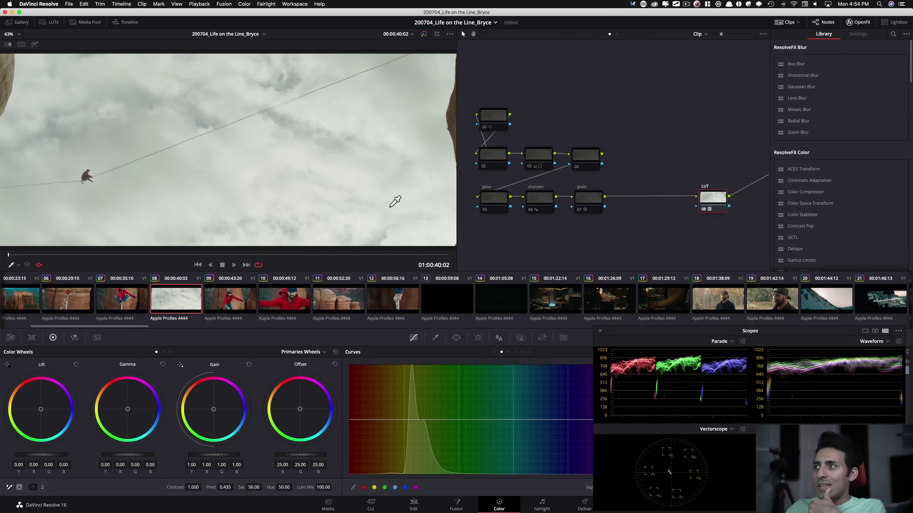
left_click(547, 161)
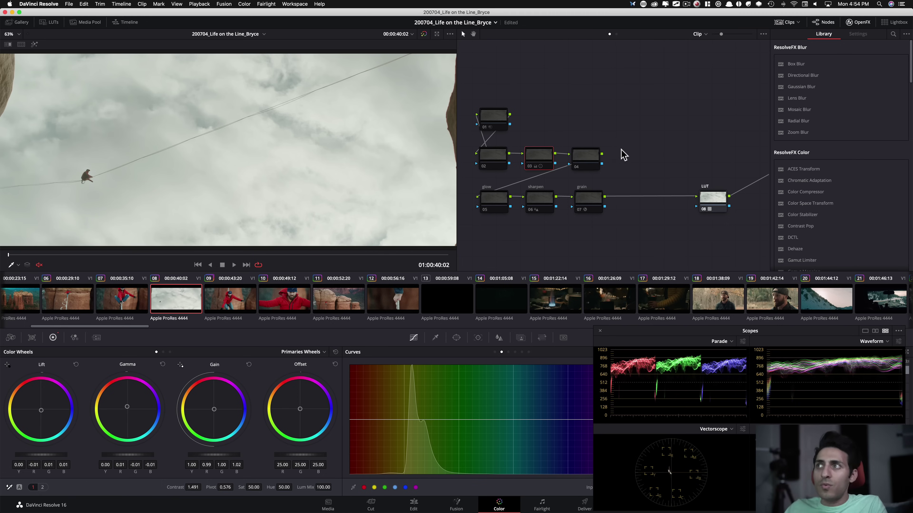
key("super+d")
key("super+d")
key("super+d")
key("super+d")
key("super+d")
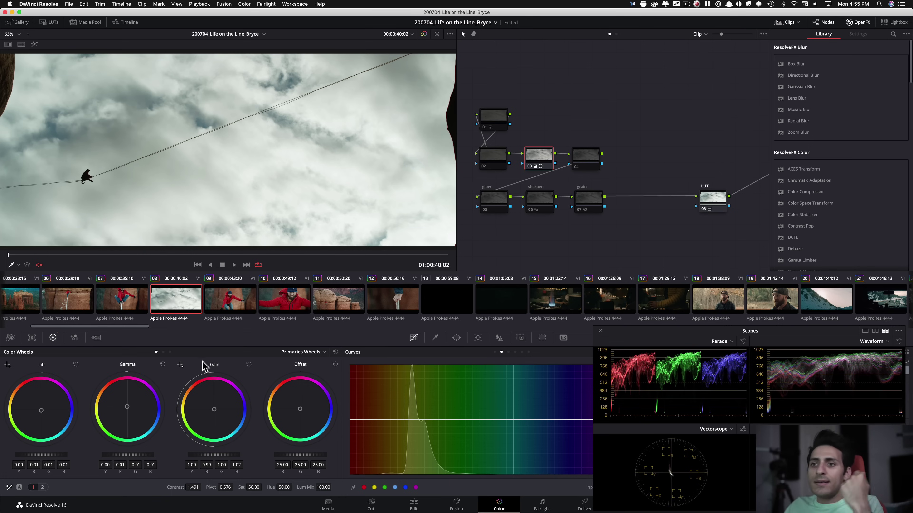
- Examine node 03's Custom curve and its lift, gamma and gain wheels on clip 08, spotlighting the wheels
key("super+shift+w")
key("alt+Tab")
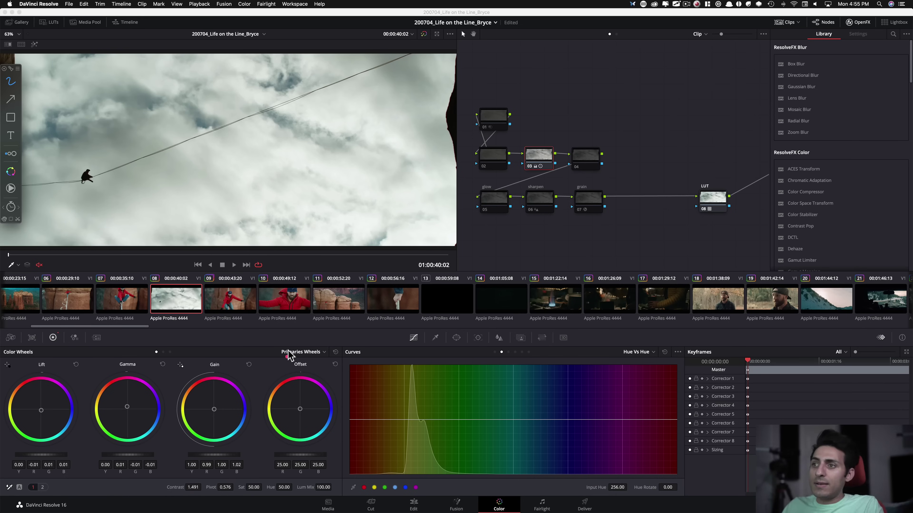
key("super+shift+w")
left_click(494, 353)
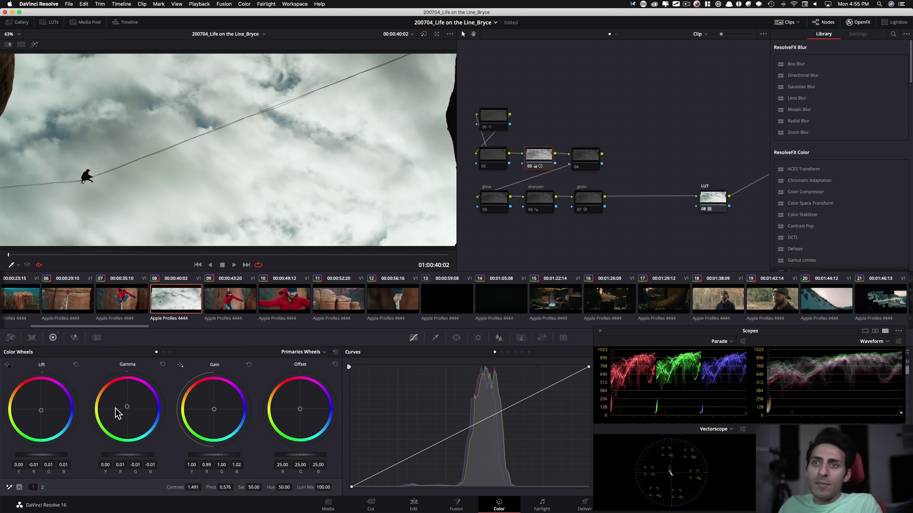
key("super+shift+w")
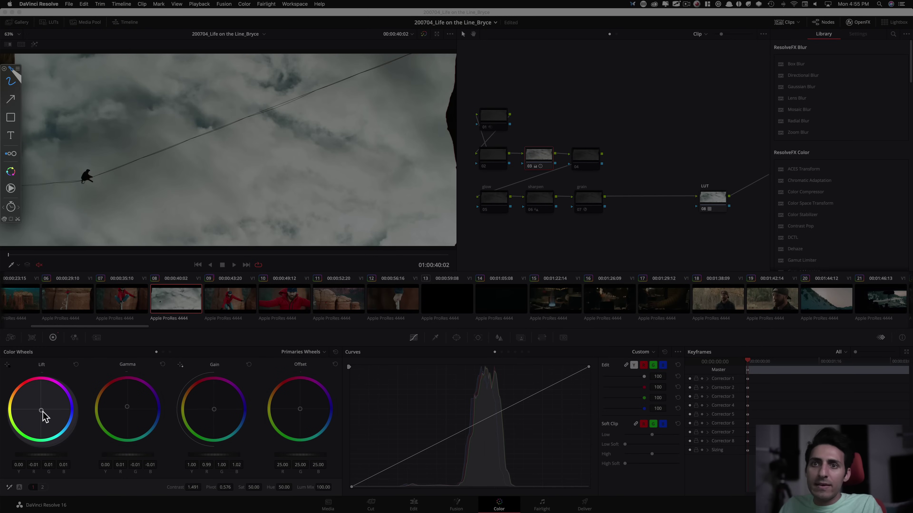
key("f")
key("f")
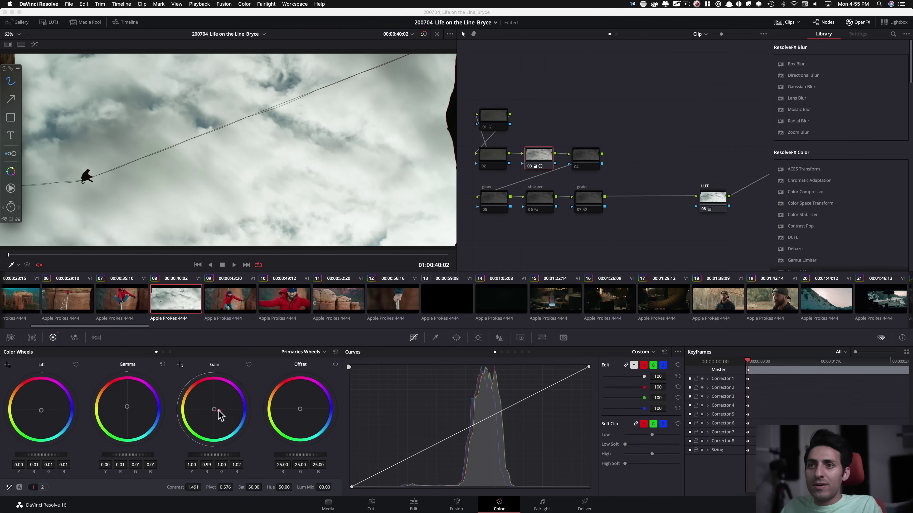
key("ctrl+shift+w")
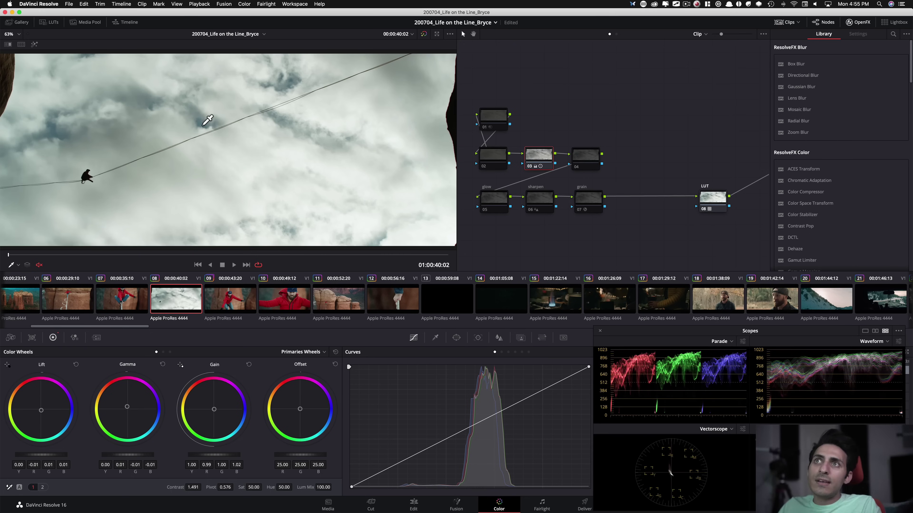
- Toggle node 03 off and on at clip 08's first frame to compare the sky's contrast, leaving it enabled
key("super+d")
key("super+d")
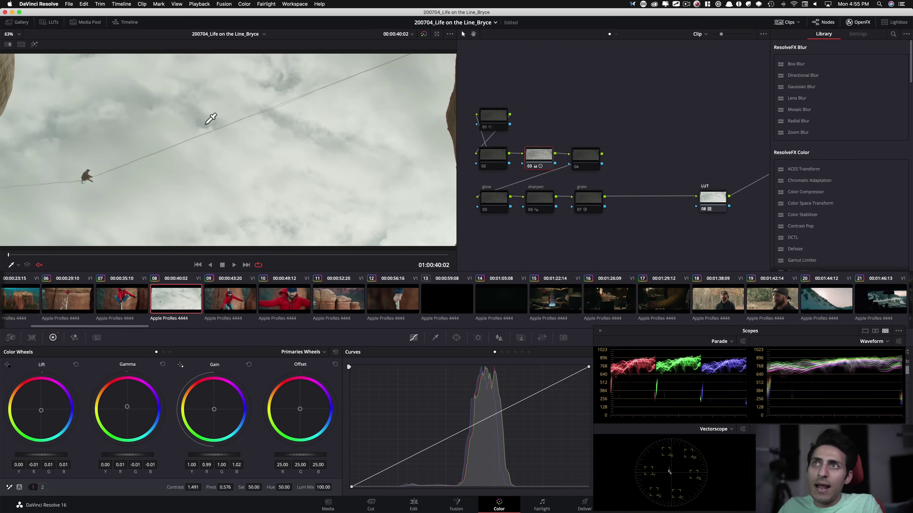
key("super+d")
key("super+d")
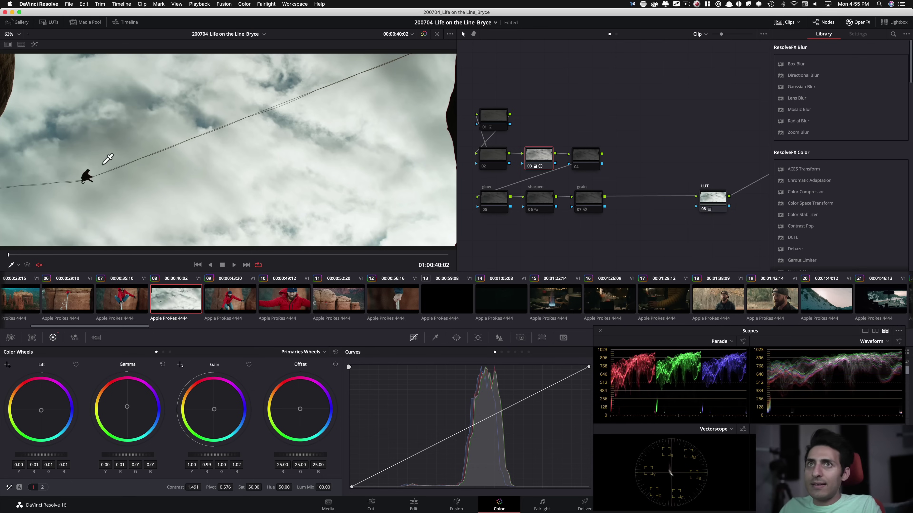
- Switch node 03 off and on repeatedly on clip 08 to compare the clouds and the scopes with and without it
key("super+d")
key("super+d")
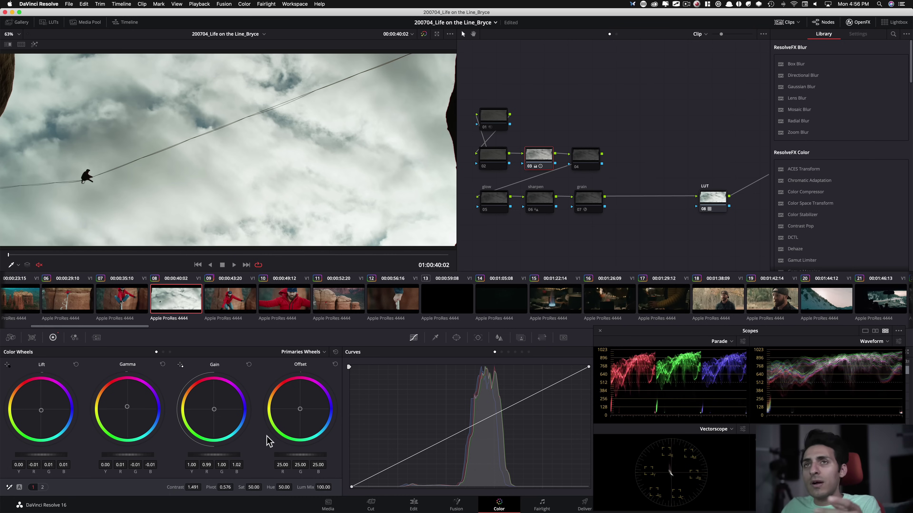
key("super+d")
key("super+d")
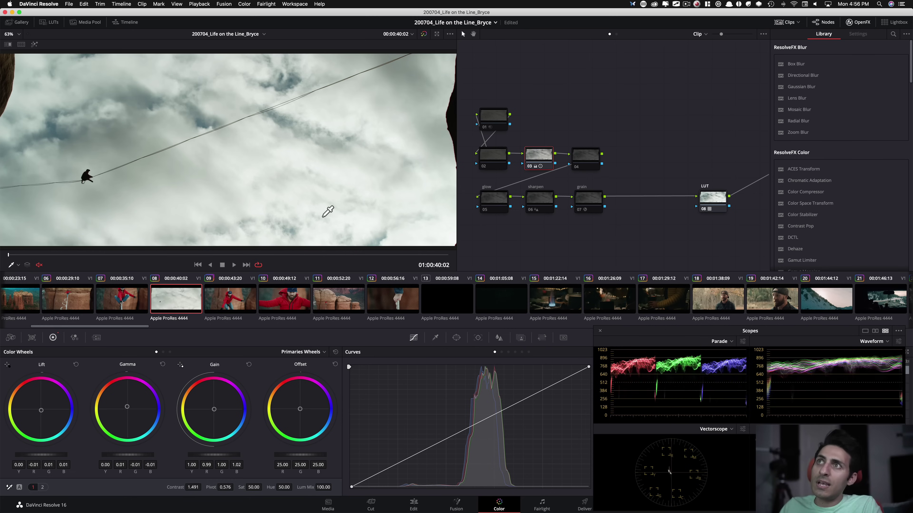
key("super+d")
key("super+d")
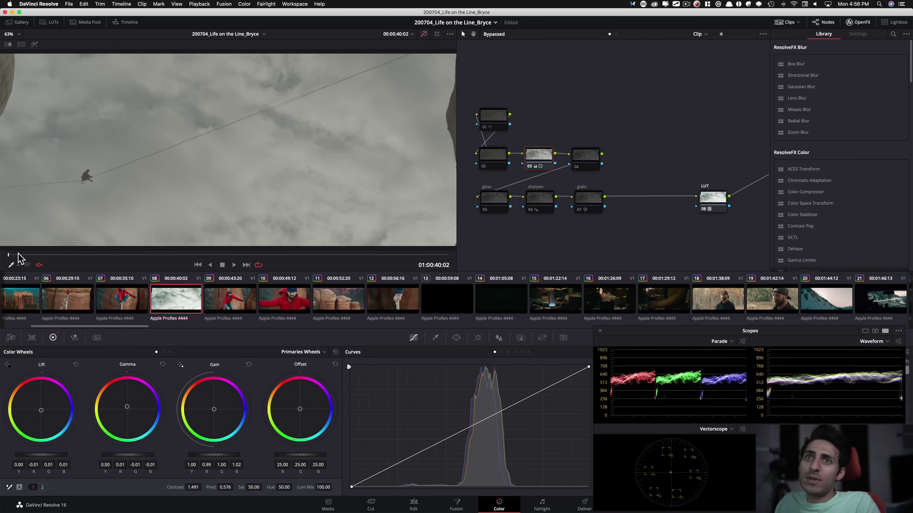
- Play clip 08 in the enlarged viewer and compare the graded and bypassed image before returning to the normal layout
key("alt+f")
key("space")
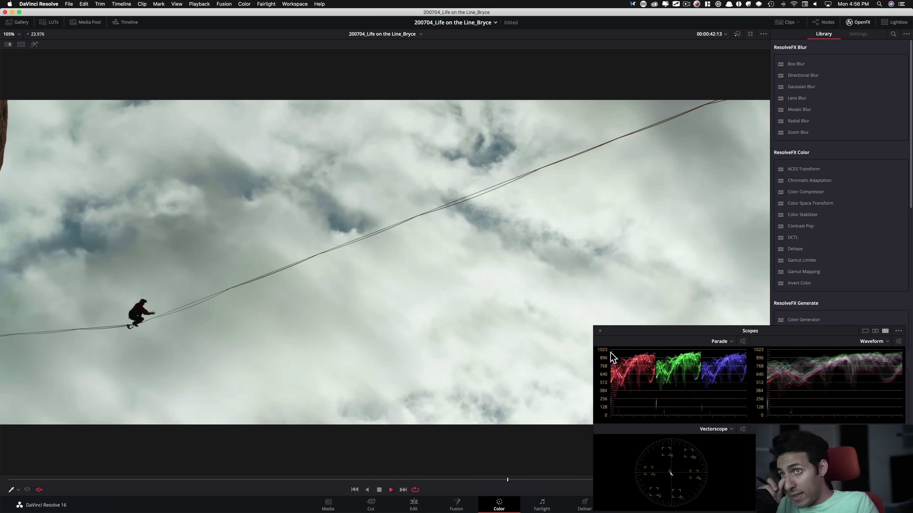
key("space")
key("shift+d")
key("shift+d")
key("shift+d")
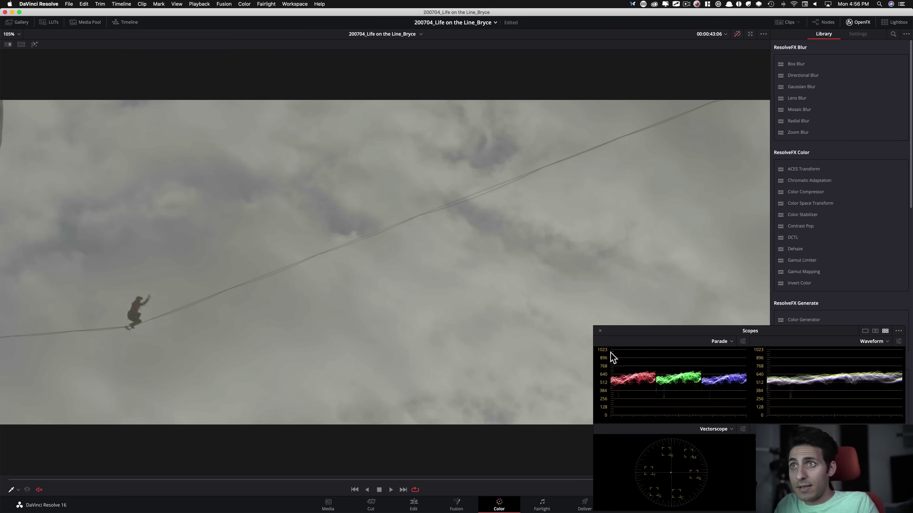
key("shift+d")
key("alt+f")
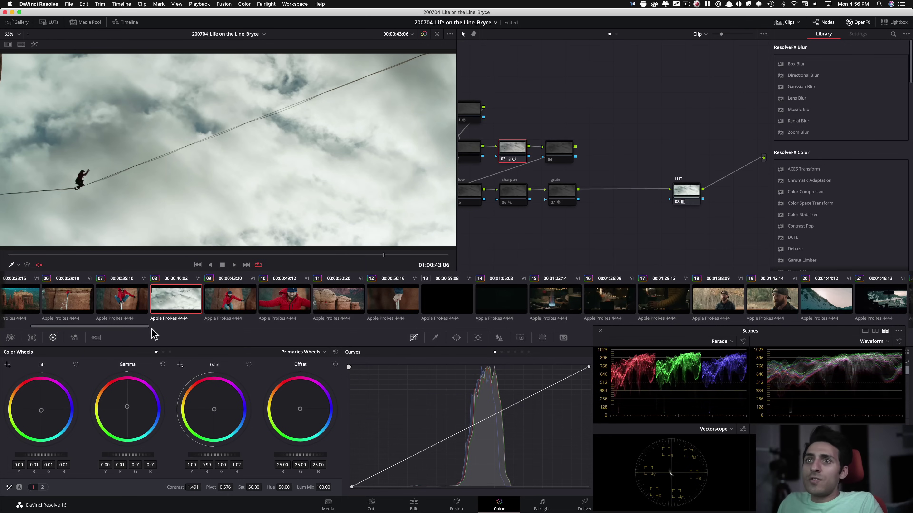
- Open clip 14 and scrub to the frame at 01:01:19:08
left_click_drag(130, 327, 149, 327)
left_click(346, 299)
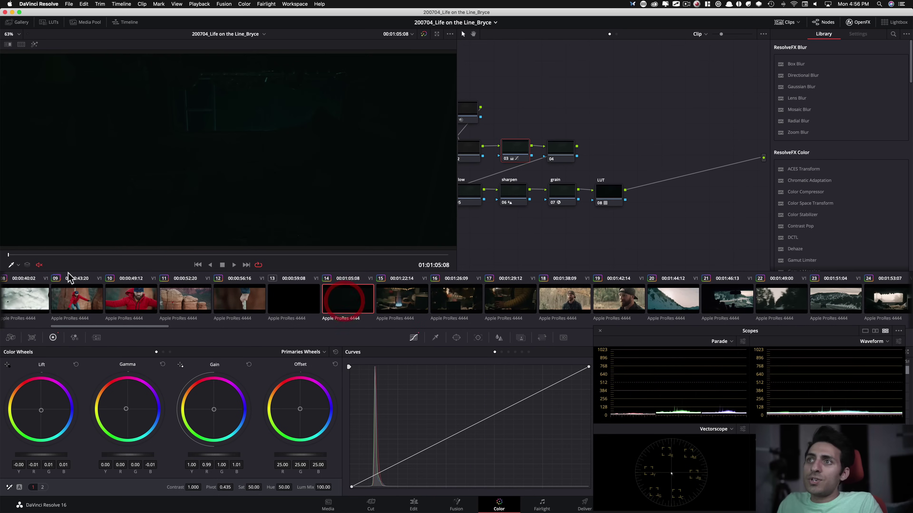
left_click_drag(8, 255, 366, 256)
- Disable all nodes on clip 14, set the LUT node apart from the others, and enable only the LUT node
left_click_drag(599, 205, 632, 209)
left_click_drag(499, 86, 678, 232)
key("super+d")
left_click_drag(651, 197, 711, 200)
key("super+d")
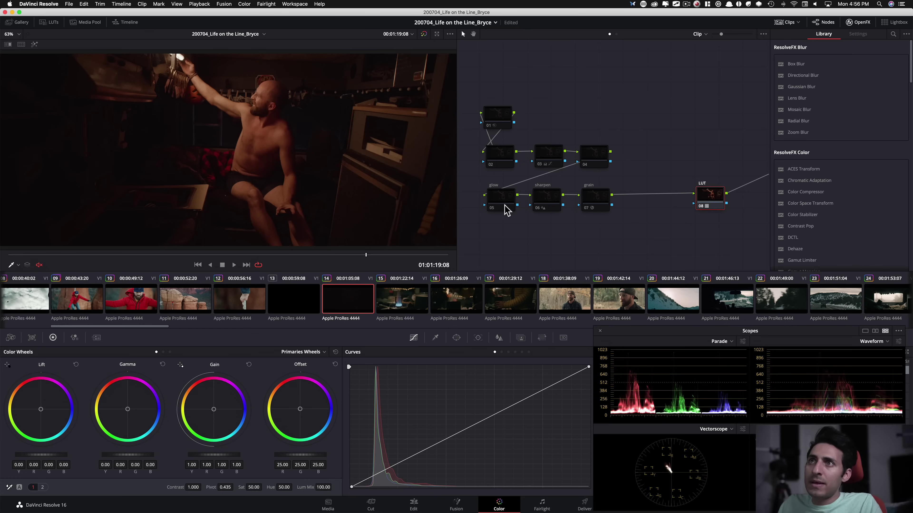
- Enable node 03 on clip 14 and toggle it several times to compare its effect over the LUT
left_click(547, 154)
key("super+d")
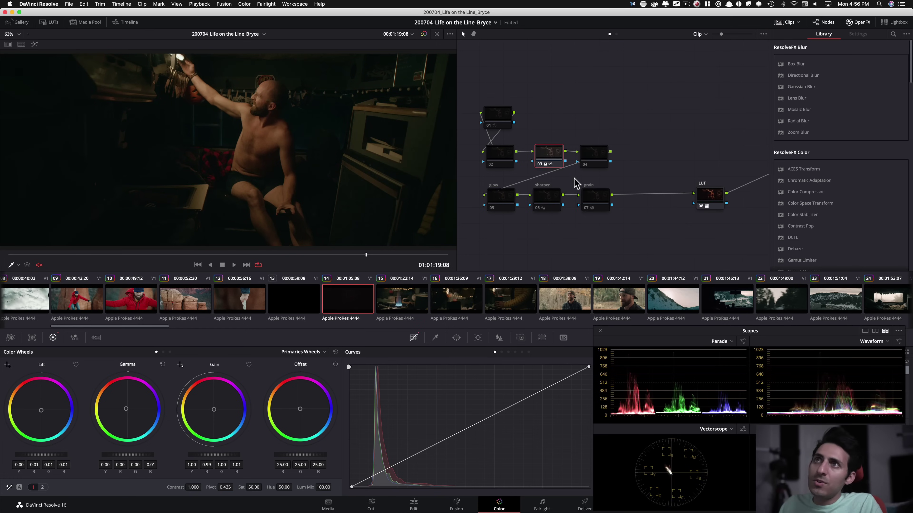
key("super+d")
key("super+d")
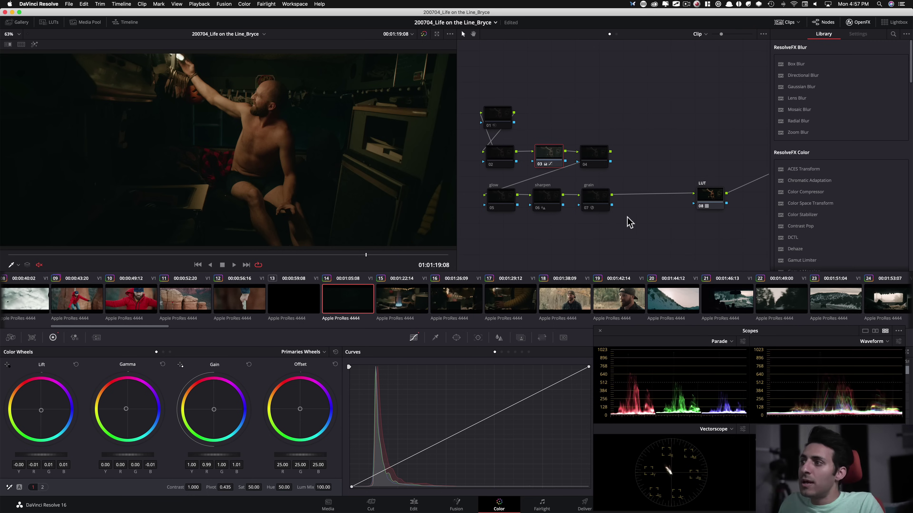
key("super+d")
key("super+d")
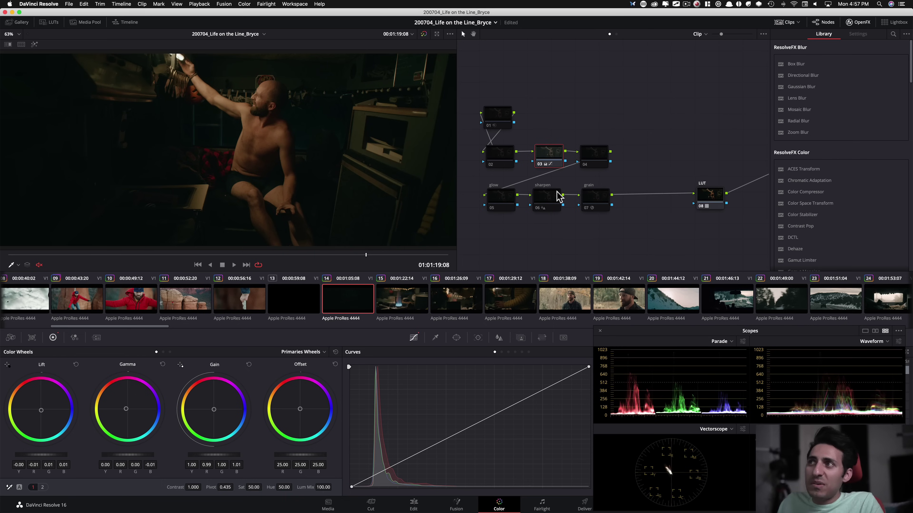
- Re-enable clip 14's remaining nodes: 01, 02, 04, glow, sharpen and grain
left_click(499, 115)
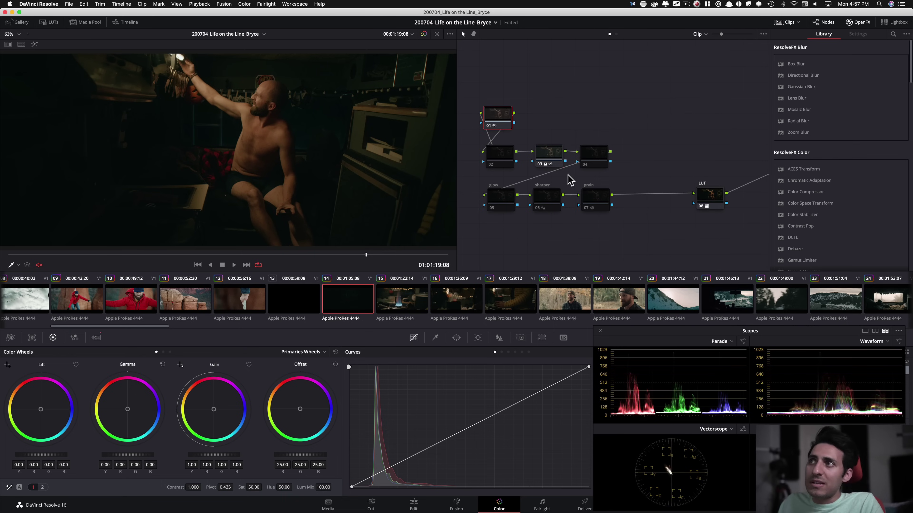
left_click(593, 203)
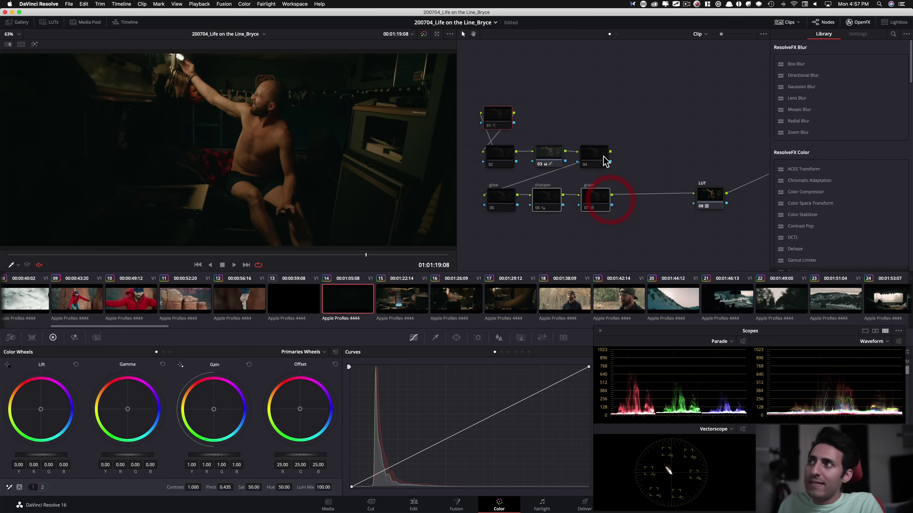
left_click(498, 153)
left_click(495, 196)
key("super+d")
left_click(546, 198)
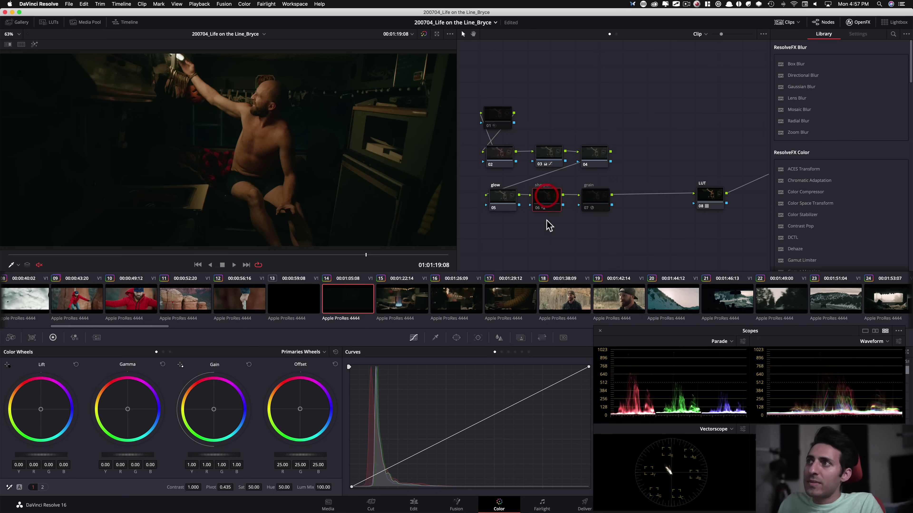
key("super+d")
left_click(607, 196)
key("super+d")
left_click(500, 117)
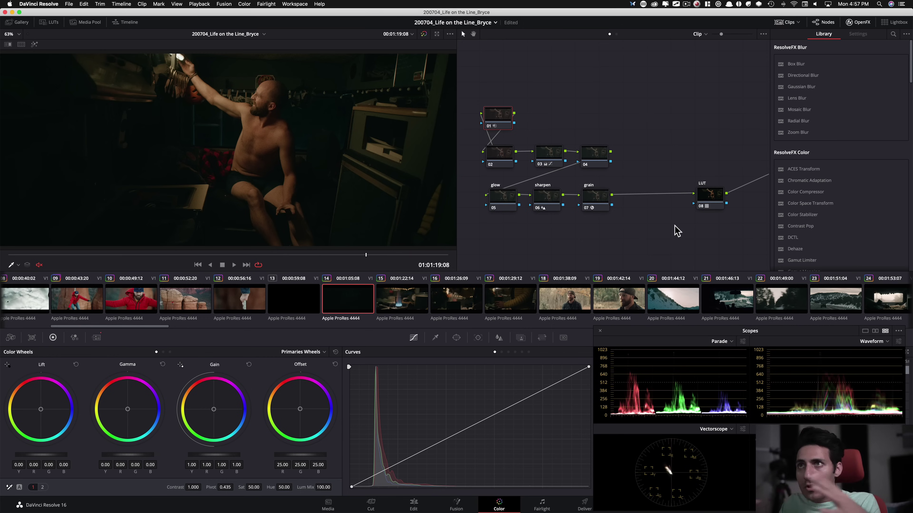
- Compare clip 14's full grade with the bypassed image at two frames, including 01:01:19:23, ending at 01:01:19:13
key("shift+d")
key("shift+d")
mouse_move(395, 254)
left_mouse_down()
mouse_move(432, 254)
mouse_move(373, 254)
mouse_move(382, 255)
left_mouse_up()
key("shift+d")
key("shift+d")
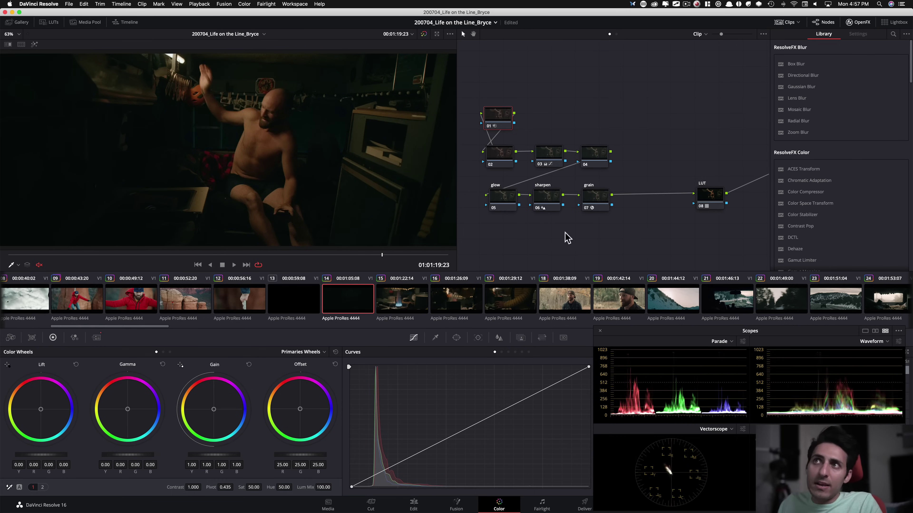
left_click_drag(382, 255, 371, 255)
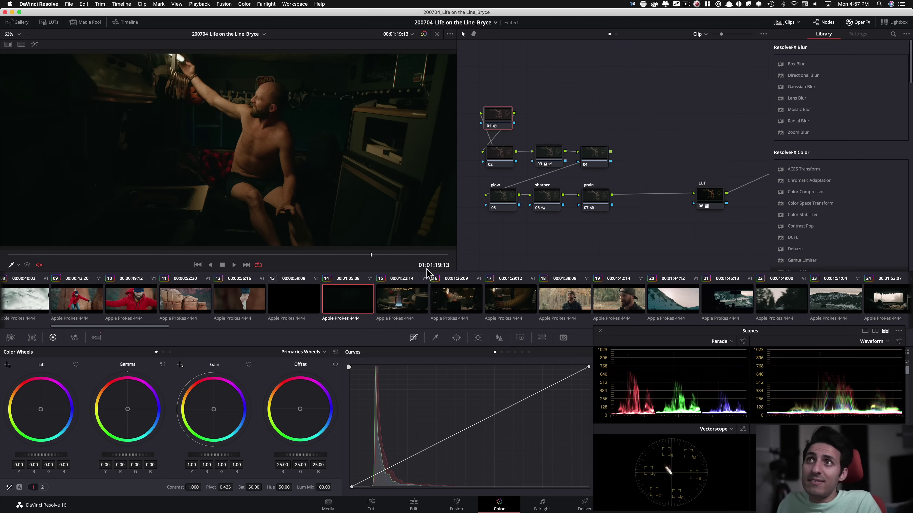
- On clip 15 at 01:01:23:23, disable every node, set the LUT node apart and enable only the LUT
left_click(395, 308)
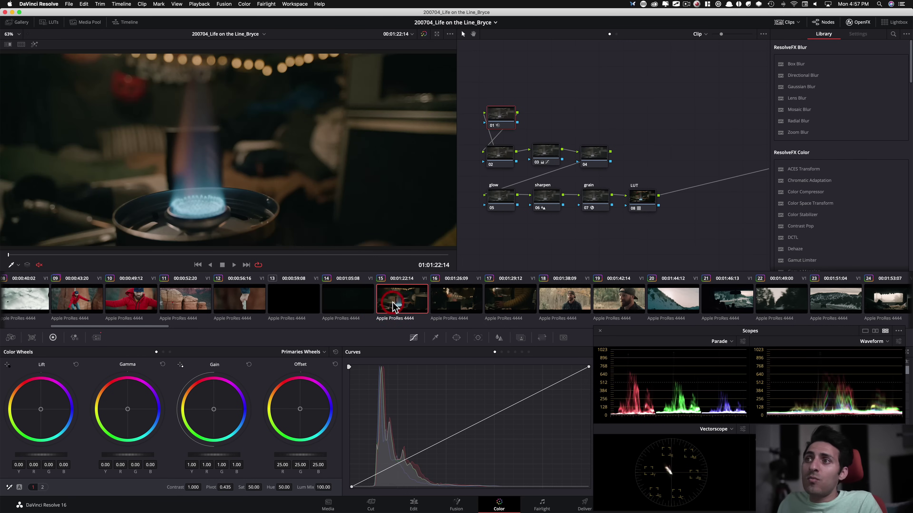
left_click_drag(94, 258, 172, 257)
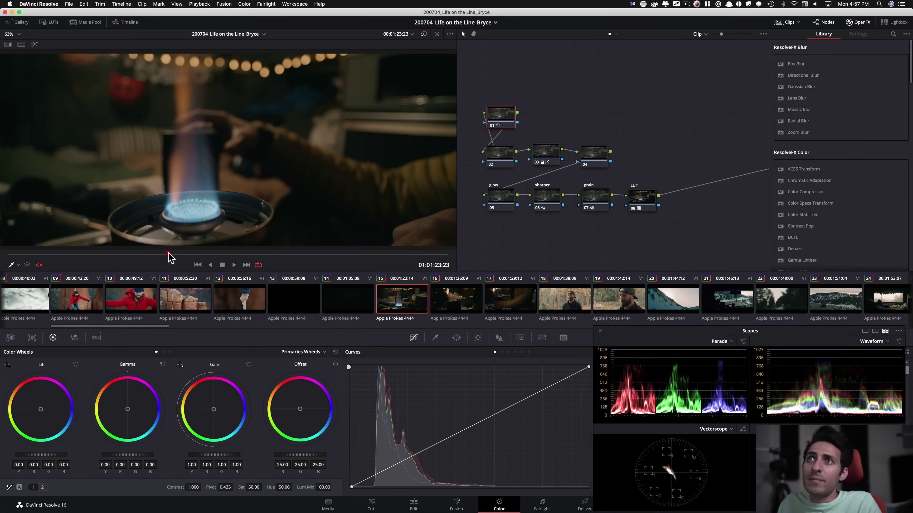
left_click_drag(685, 232, 485, 95)
key("super+d")
left_click(647, 153)
left_click(642, 205)
left_click_drag(661, 205, 744, 199)
key("super+d")
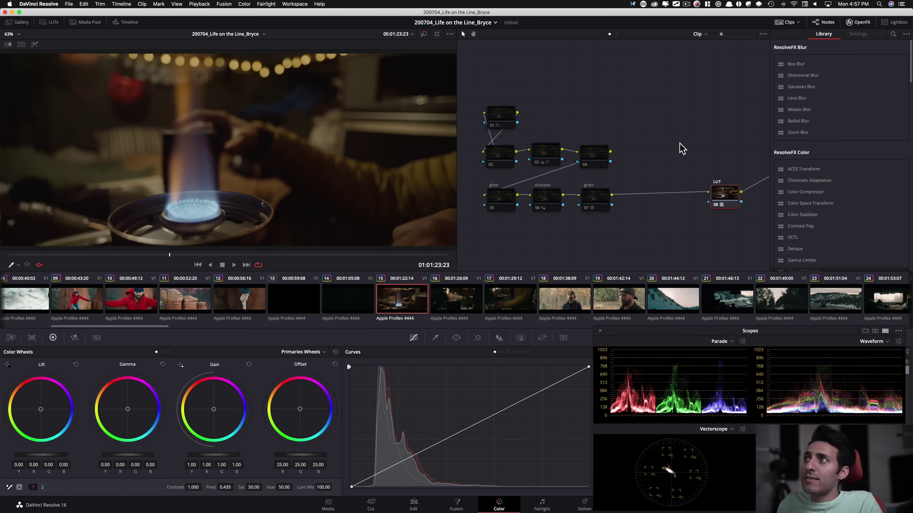
- Enable node 03 on clip 15 and examine its color wheels and Hue Vs Hue curve
left_click(544, 158)
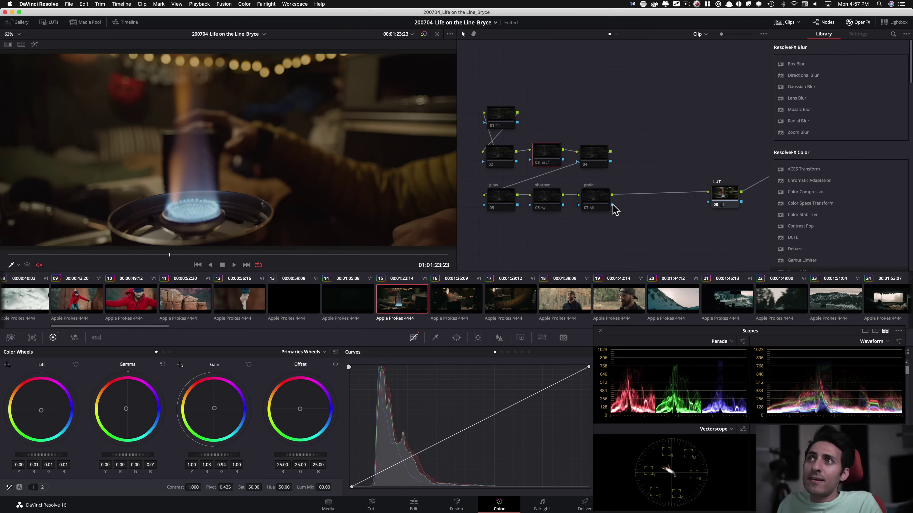
key("ctrl+alt+Tab")
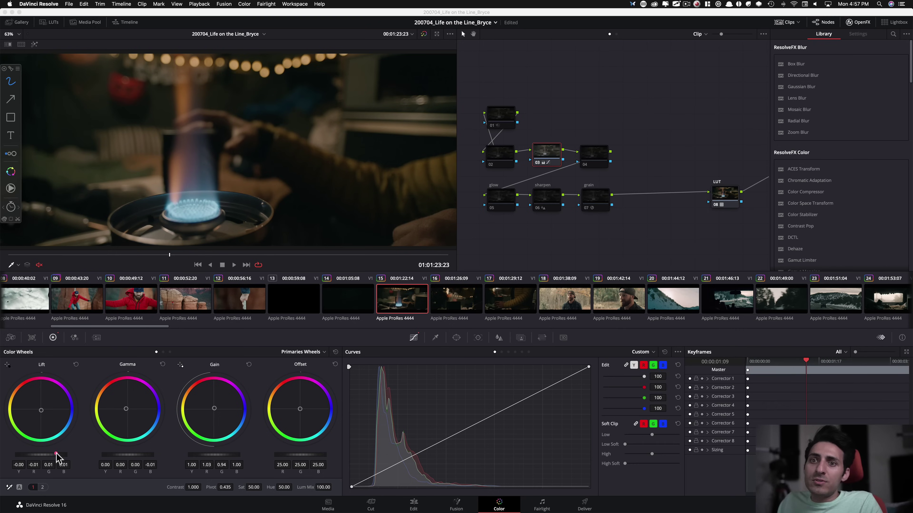
key("f")
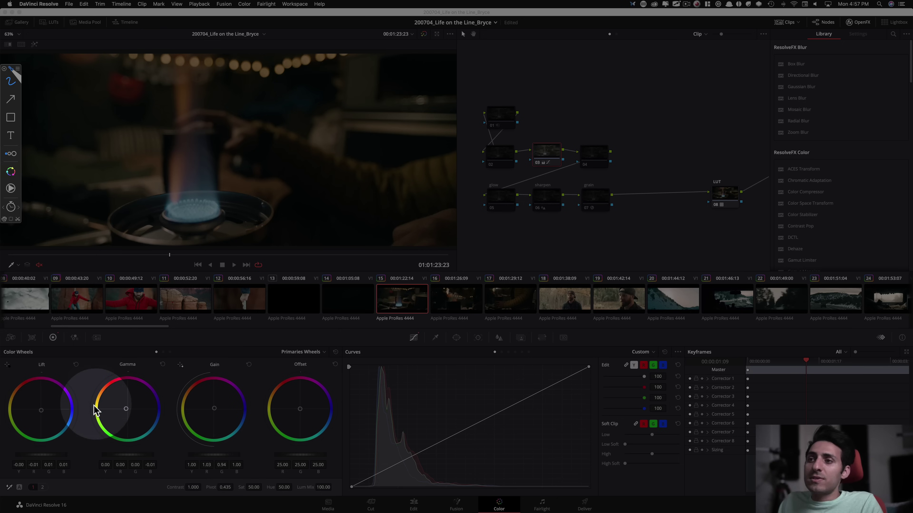
key("f")
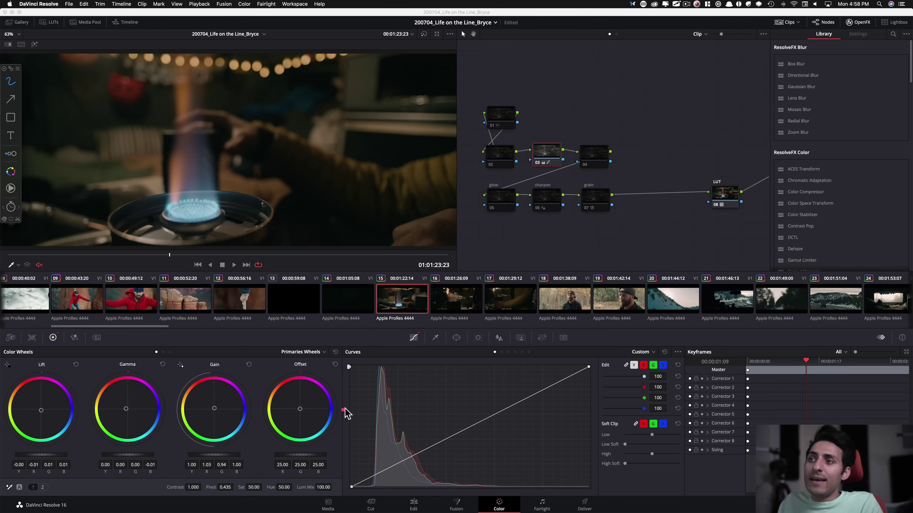
key("ctrl+alt+Tab")
left_click(502, 352)
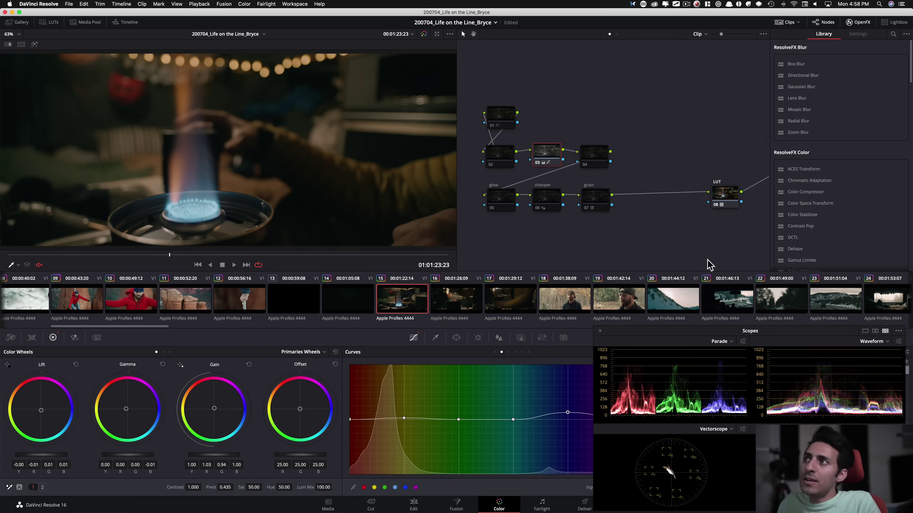
- Re-enable the remaining nodes on clip 15 and compare the full grade with the bypassed image
left_click(541, 196)
left_click_drag(486, 222, 623, 197)
key("super+d")
left_click(593, 156)
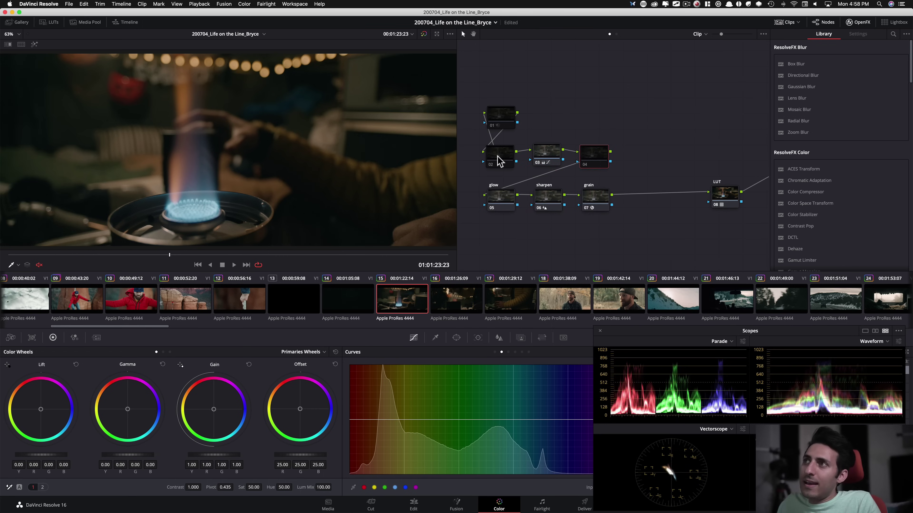
left_click(499, 158)
left_click(498, 118)
key("shift+d")
key("shift+d")
- Open clip 23 at 01:01:51:22, set its LUT node apart, and leave only the LUT and node 03 enabled
left_click(453, 299)
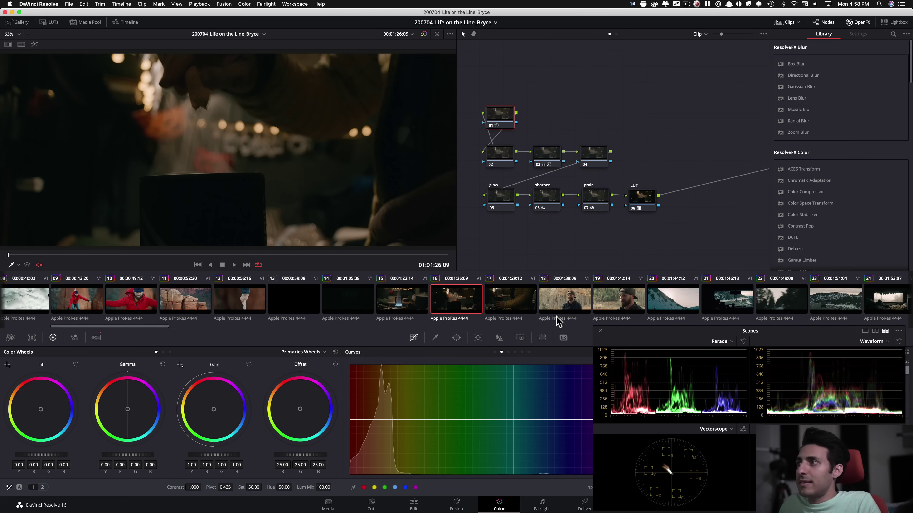
left_click_drag(149, 327, 220, 326)
left_click(310, 302)
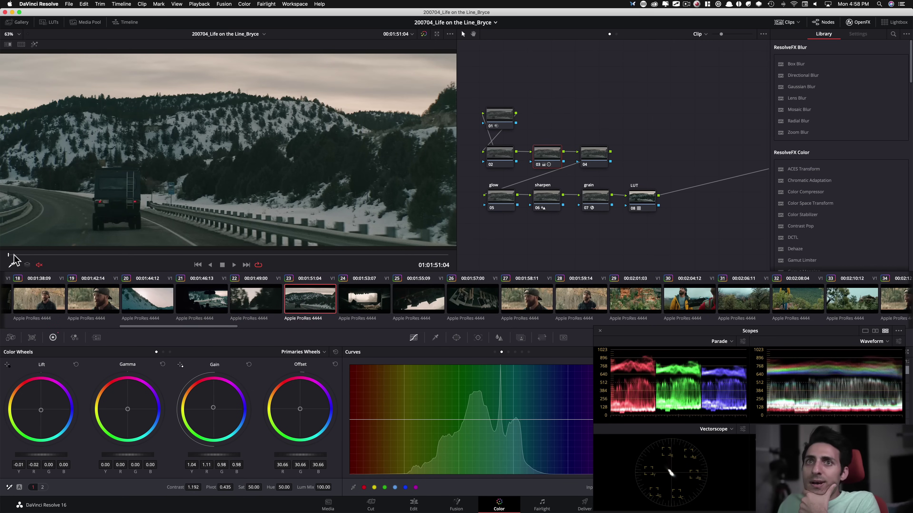
left_click_drag(29, 254, 167, 255)
left_click_drag(485, 90, 729, 201)
left_click(557, 149)
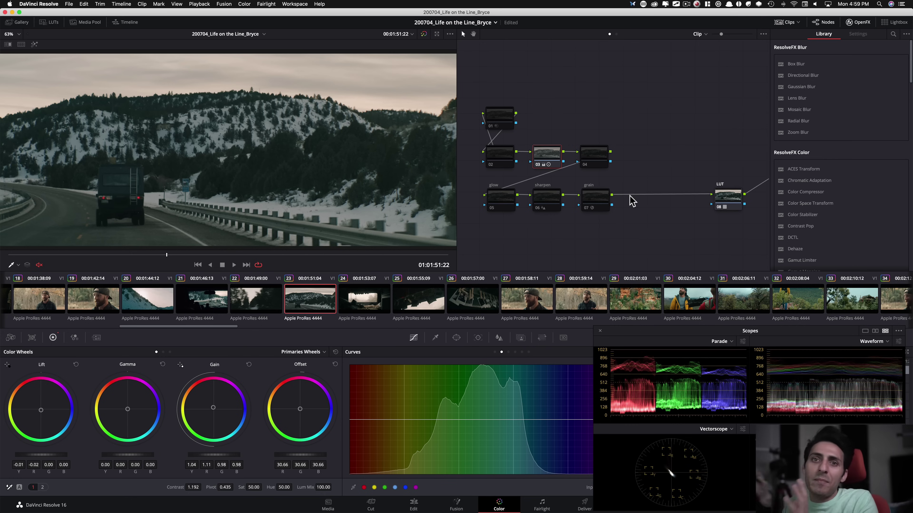
- Toggle node 03 off and on repeatedly on clip 23 to compare the sky and snow, leaving it enabled
key("super+d")
key("super+d")
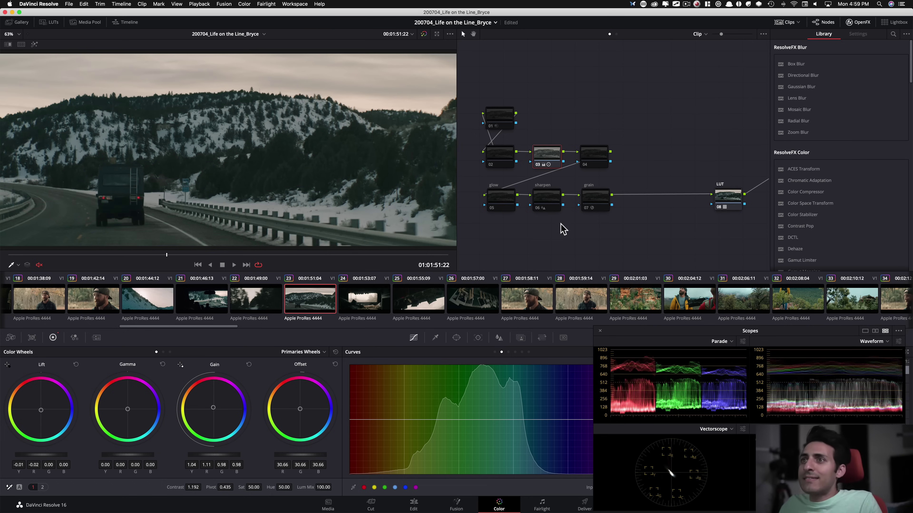
key("super+d")
key("super+d")
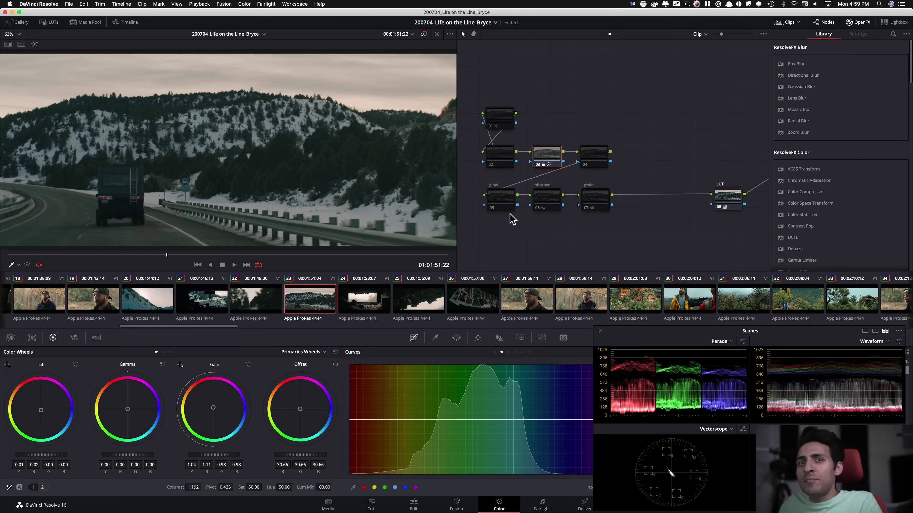
key("super+d")
key("super+d")
key("super+d")
key("super+d")
key("super+d")
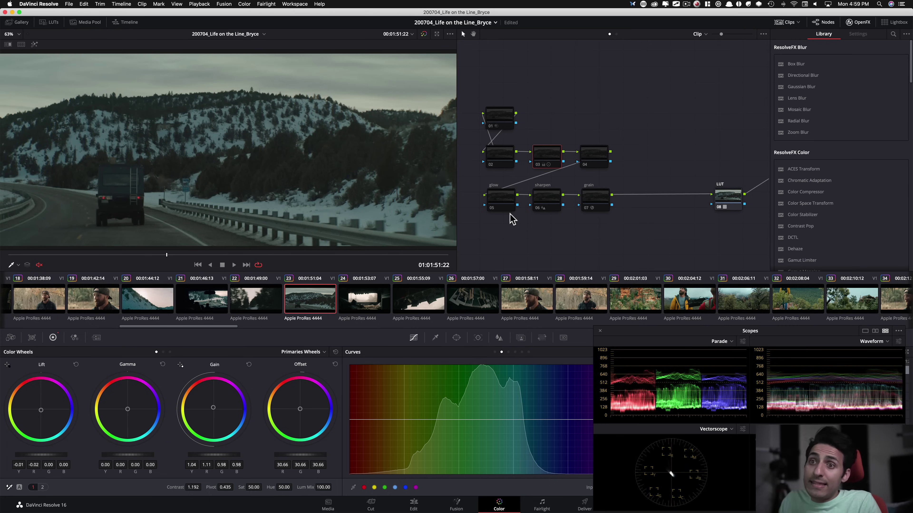
key("super+d")
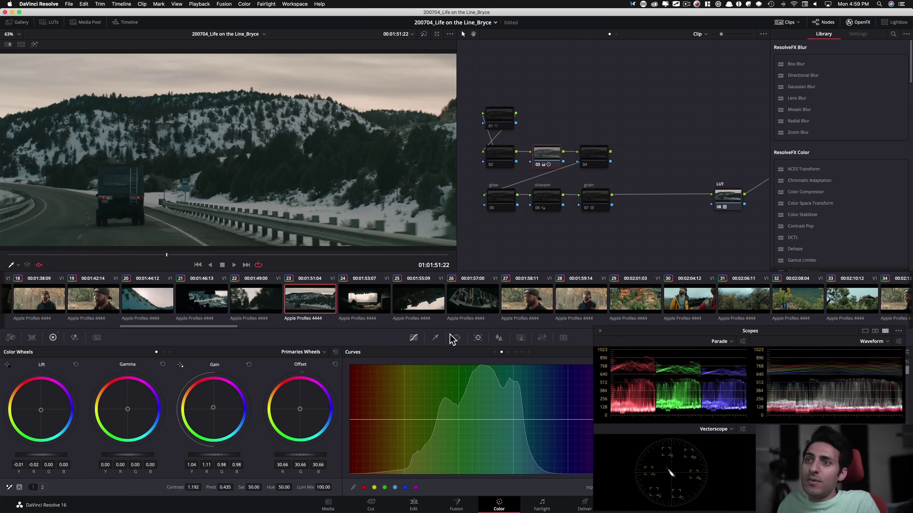
- Examine node 03's Primaries Wheels on clip 23, look at its Log wheels, and return to Primaries Wheels
key("alt+Tab")
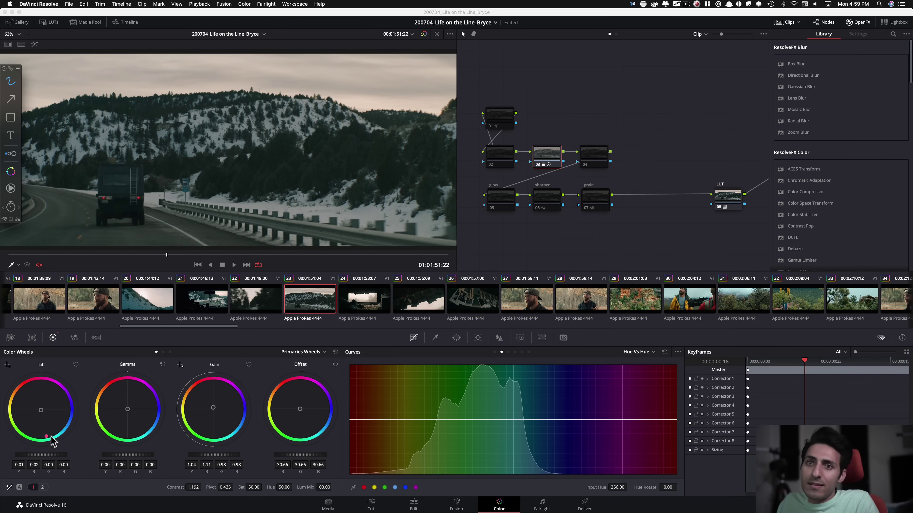
key("f")
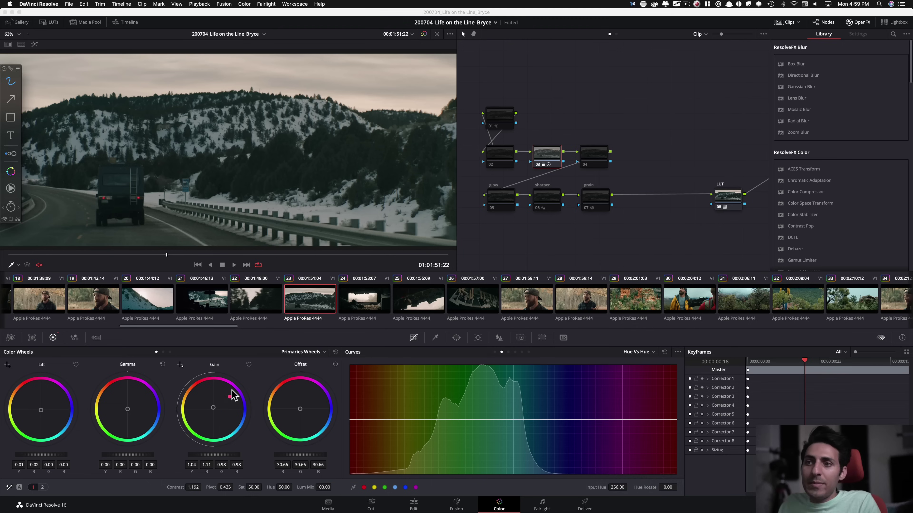
key("super+shift+w")
left_click(170, 352)
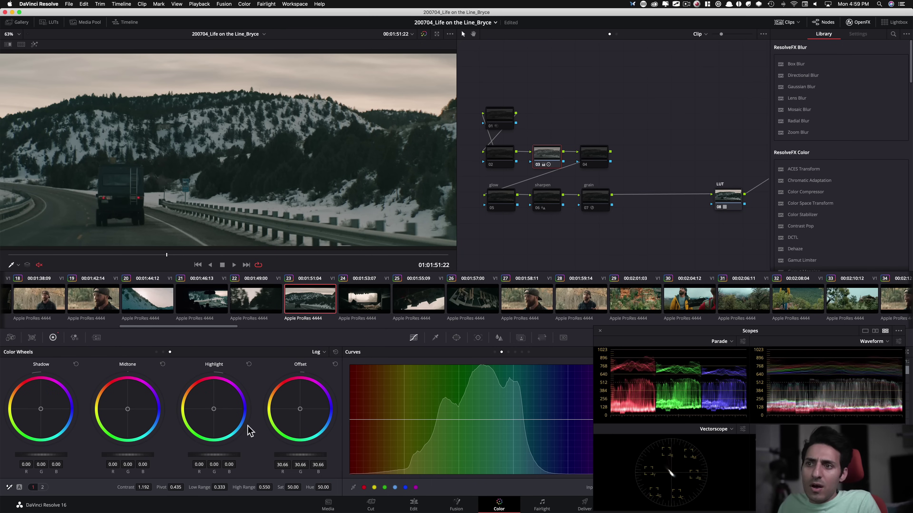
left_click(156, 352)
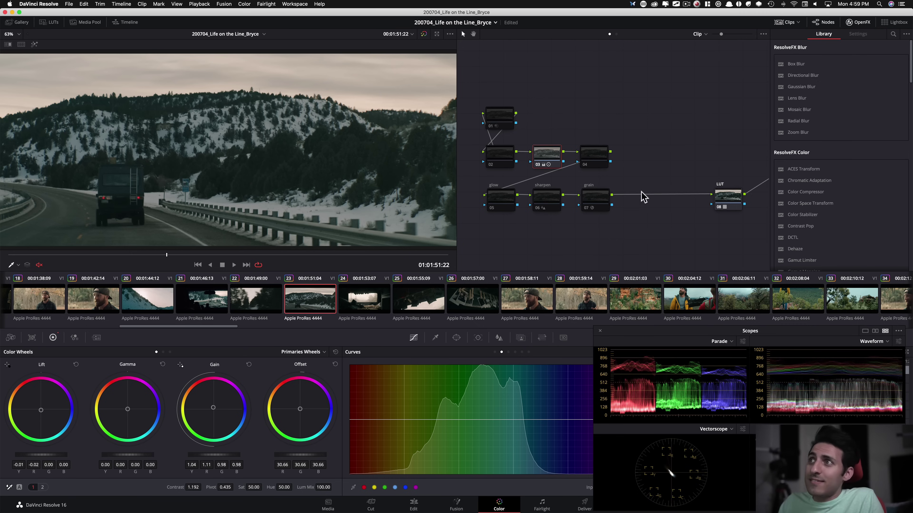
- Re-enable nodes 01, 02, 04, glow, sharpen and grain on clip 23
left_click(494, 201)
left_click_drag(468, 184, 651, 211)
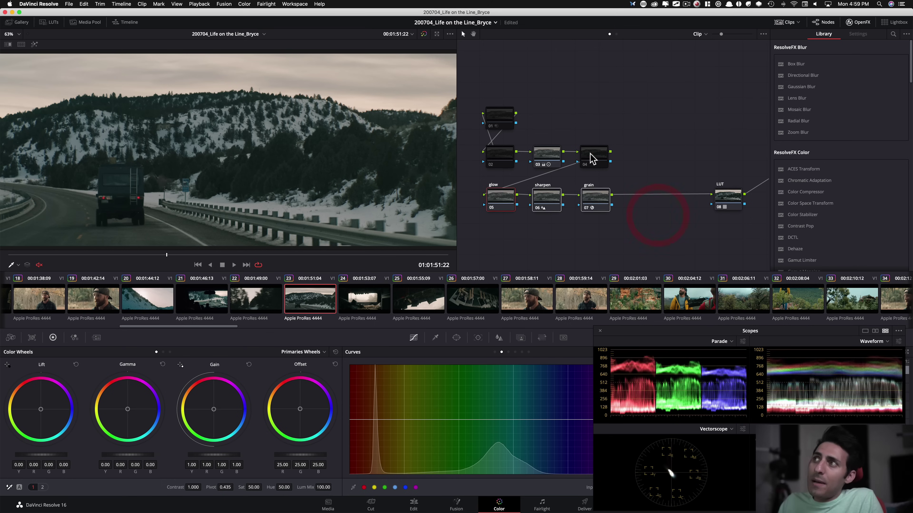
left_click(593, 155)
left_click(501, 123)
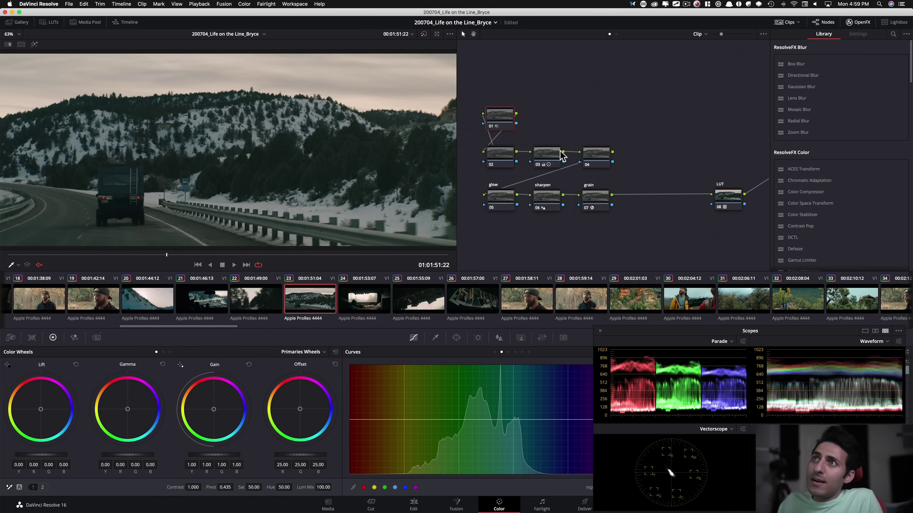
- View clips 24 and 25 against clip 23 to compare their grades, ending on clip 25
left_click(354, 306)
left_click(397, 306)
left_click(301, 308)
left_click(438, 306)
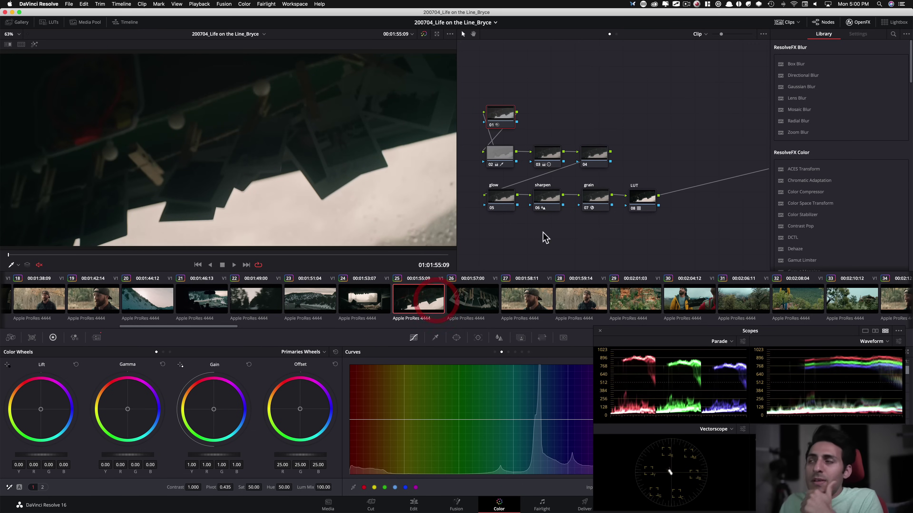
- Toggle node 03 off and on repeatedly on clip 25 to judge its effect, leaving it enabled
left_click(549, 158)
key("super+d")
key("super+d")
key("super+d")
key("super+d")
key("super+d")
- Compare clip 23 with clip 25 again, and toggle node 02 off and on in clip 25
left_click(311, 305)
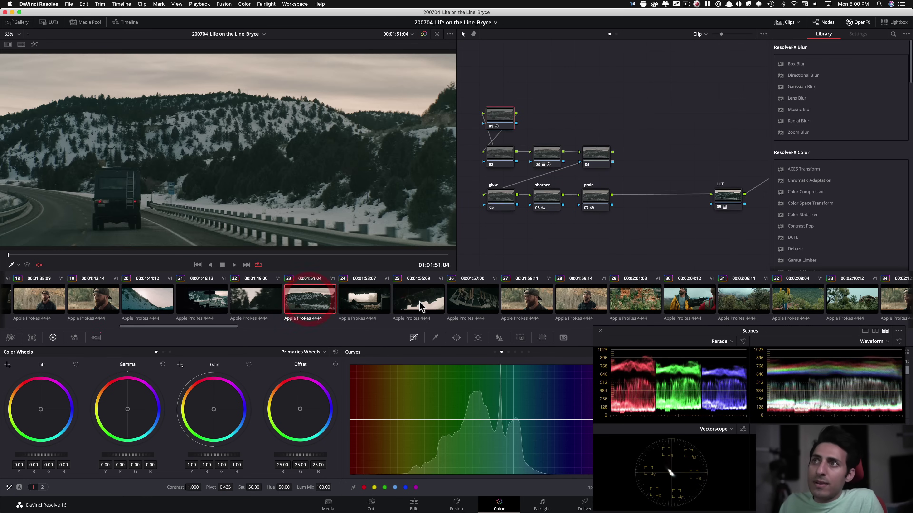
left_click(424, 307)
left_click(500, 154)
key("super+d")
key("super+d")
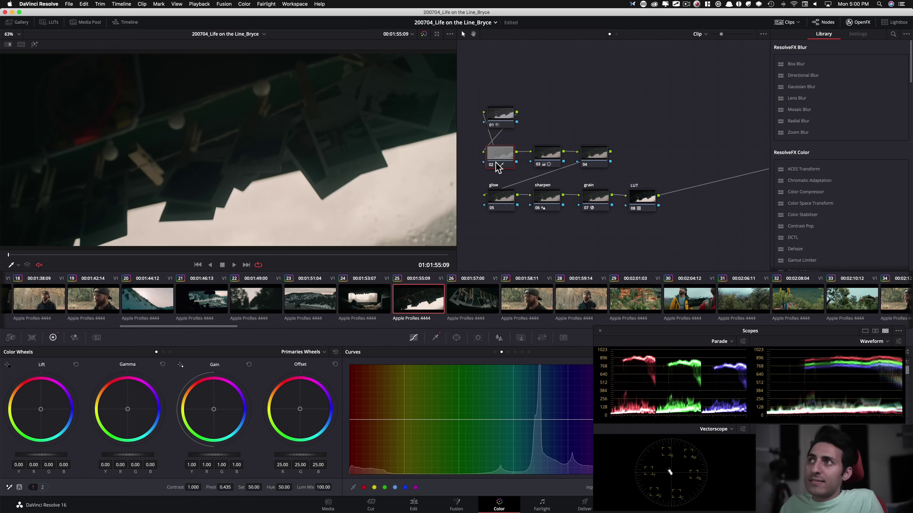
- Highlight node 02's selection on clip 25 and examine its Luminance qualifier and Highlights adjustment
key("shift+h")
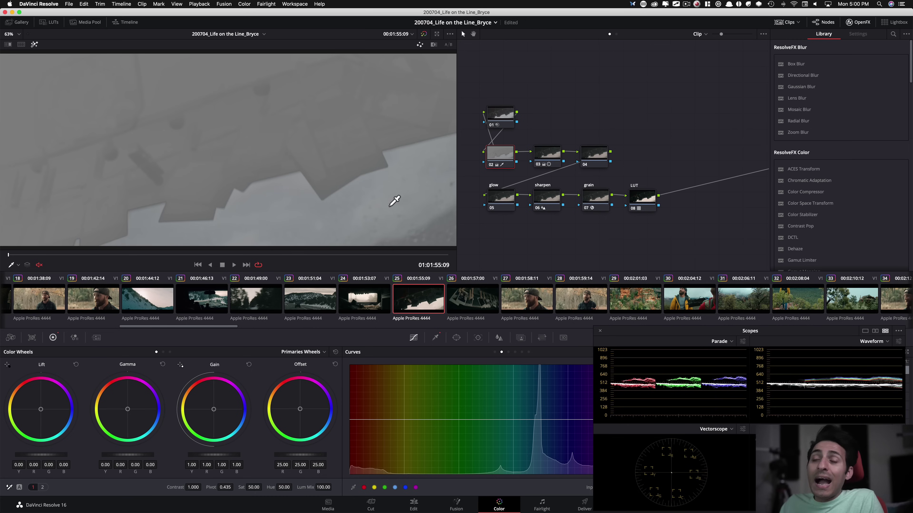
left_click(436, 338)
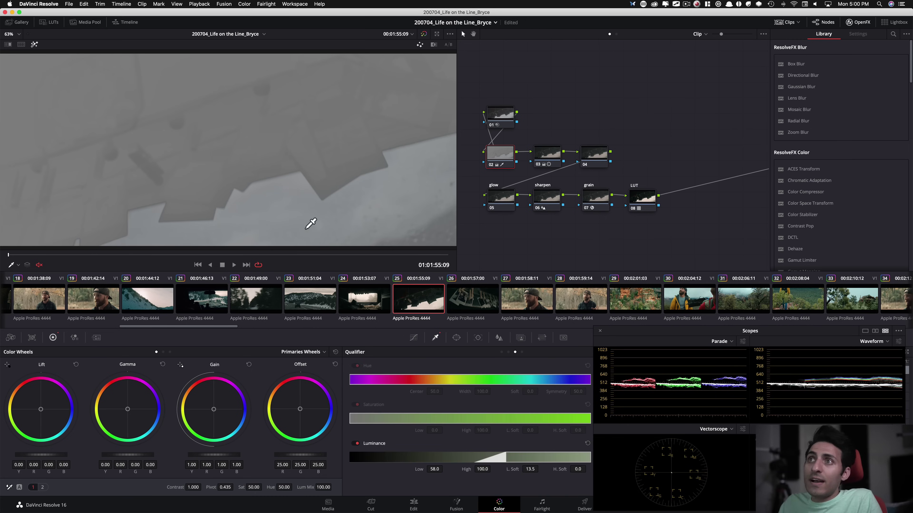
key("shift+h")
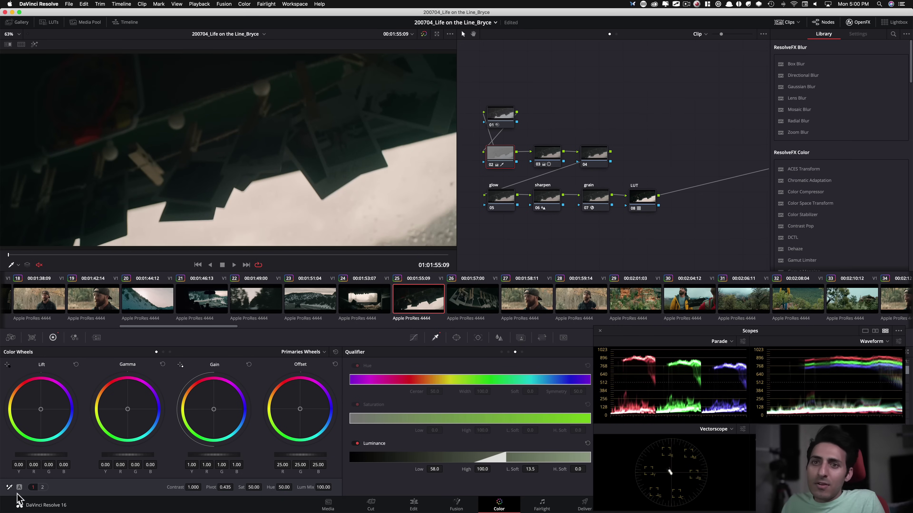
left_click(43, 488)
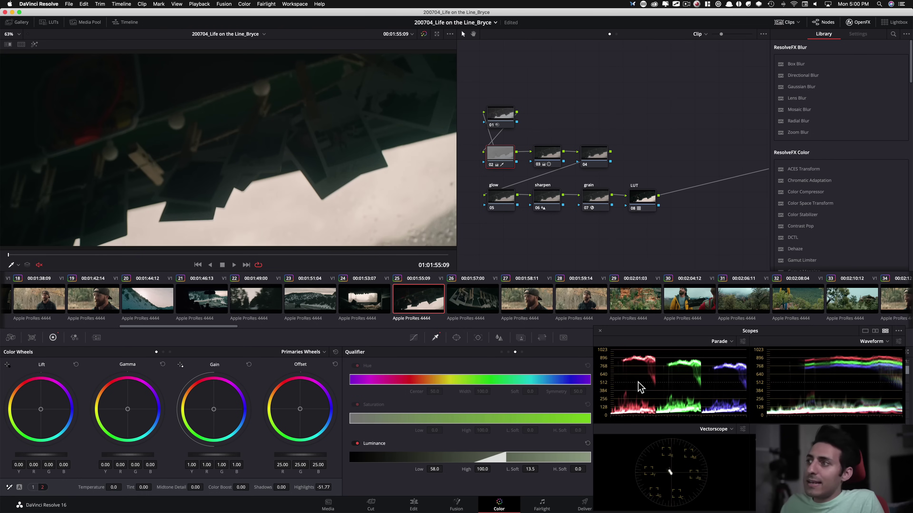
- Toggle node 02 off and on while watching the highlights in the Parade scope, leaving it enabled
key("super+d")
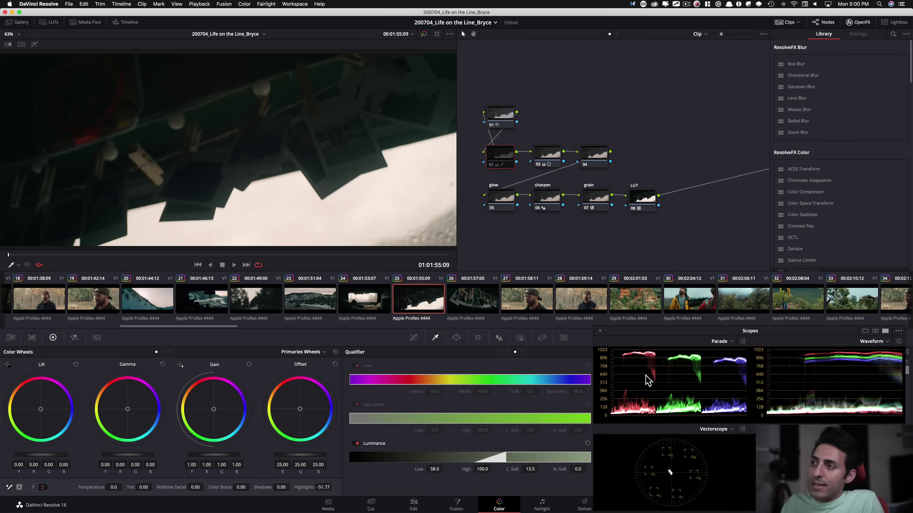
key("super+d")
key("super+d")
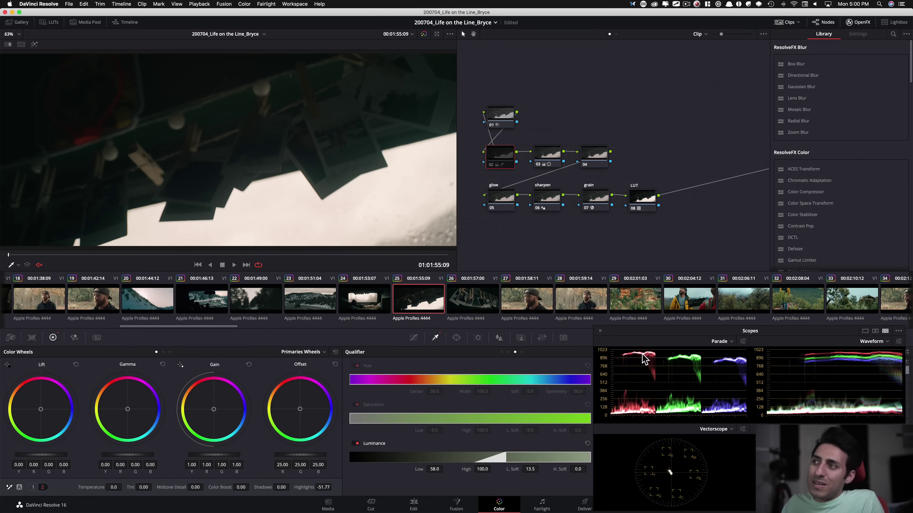
key("super+d")
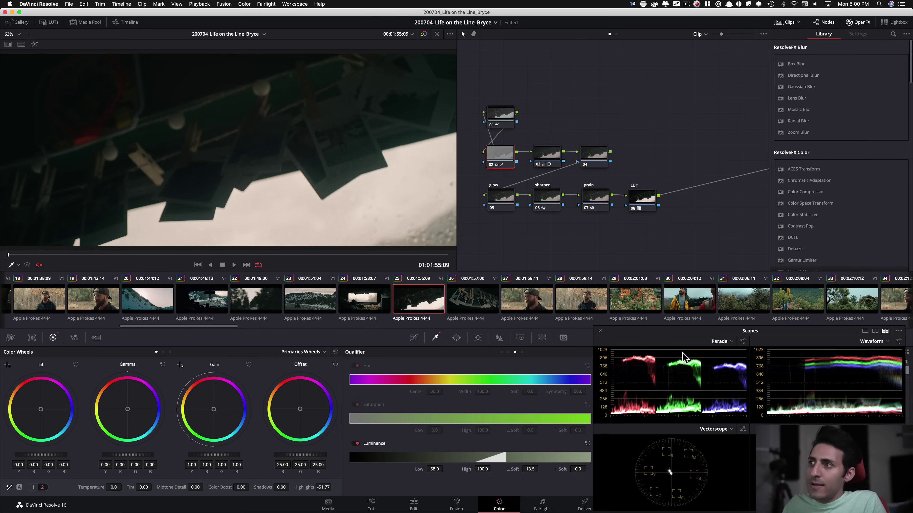
key("super+d")
key("super+d")
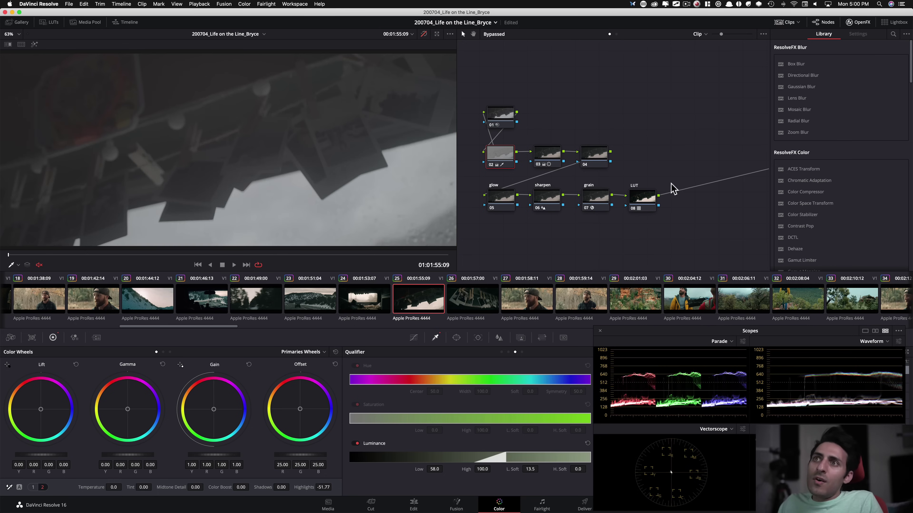
- Open clip 26 and compare the image with node 03 toggled off and on and with the whole grade bypassed
left_click(449, 302)
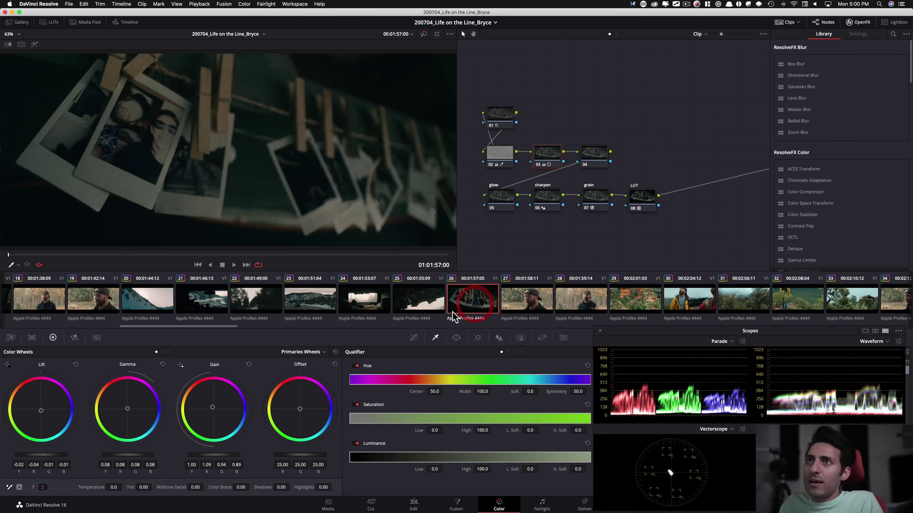
key("super+d")
key("super+d")
key("super+d")
key("super+d")
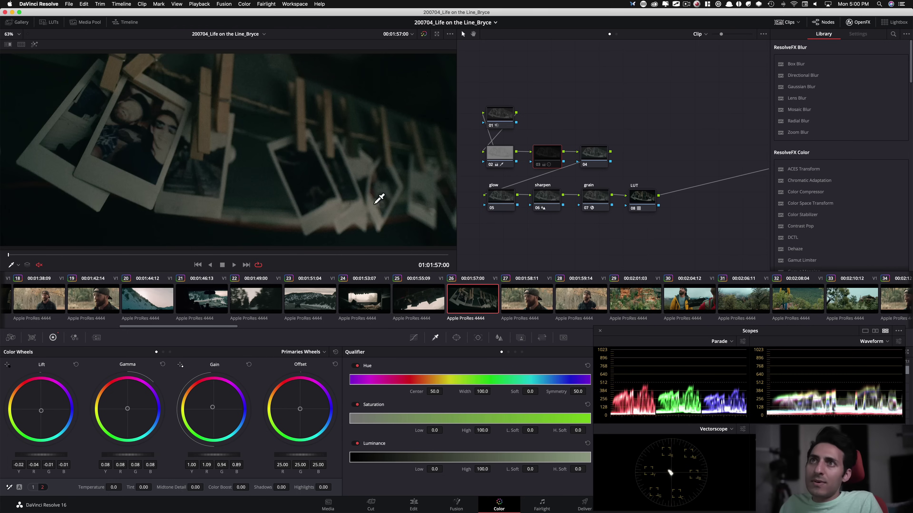
key("super+d")
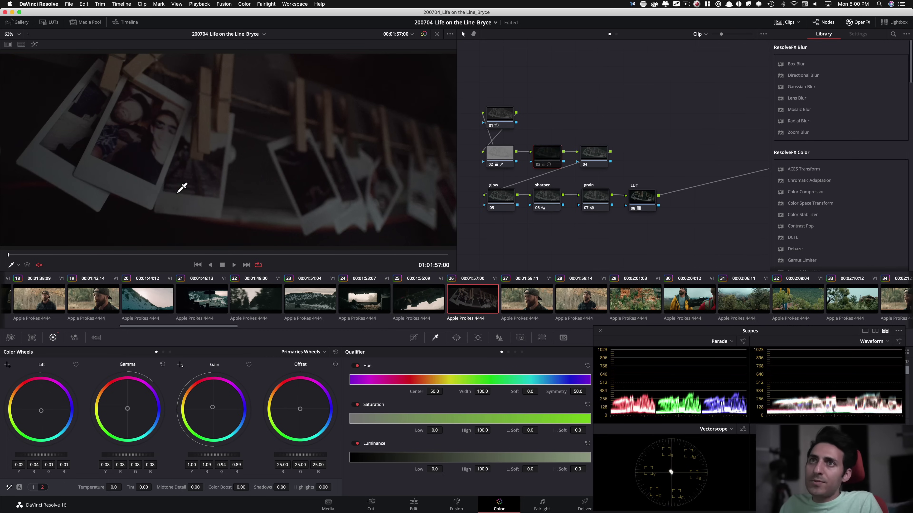
key("super+d")
key("shift+d")
key("shift+d")
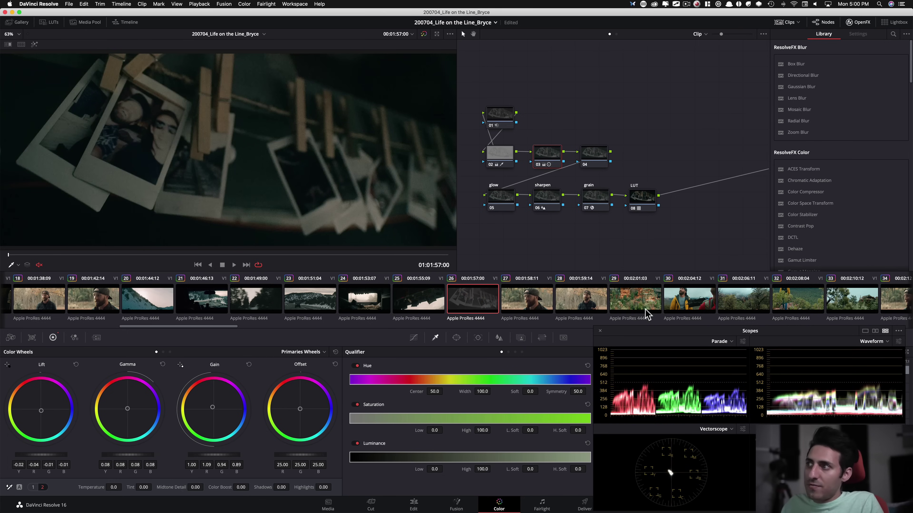
- Open clip 29, move to 01:02:02:14, and disable every node except the LUT
left_click(619, 304)
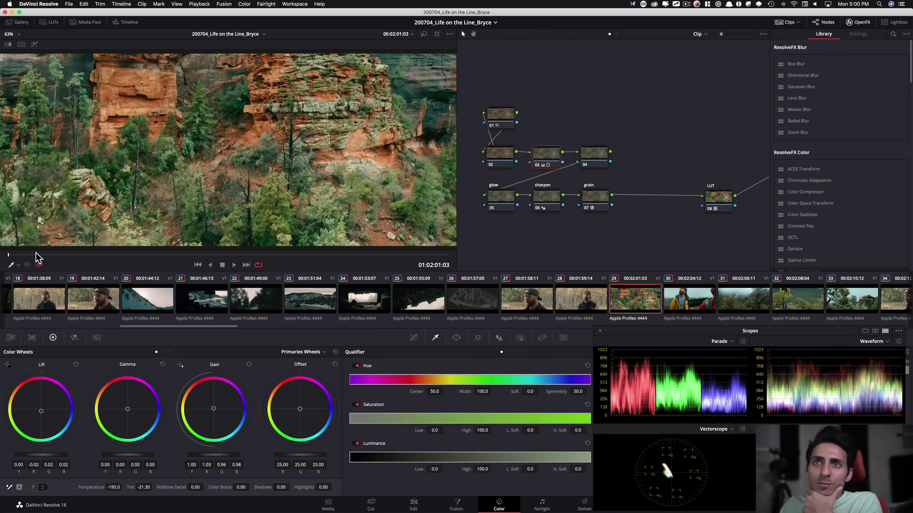
left_click_drag(15, 254, 202, 252)
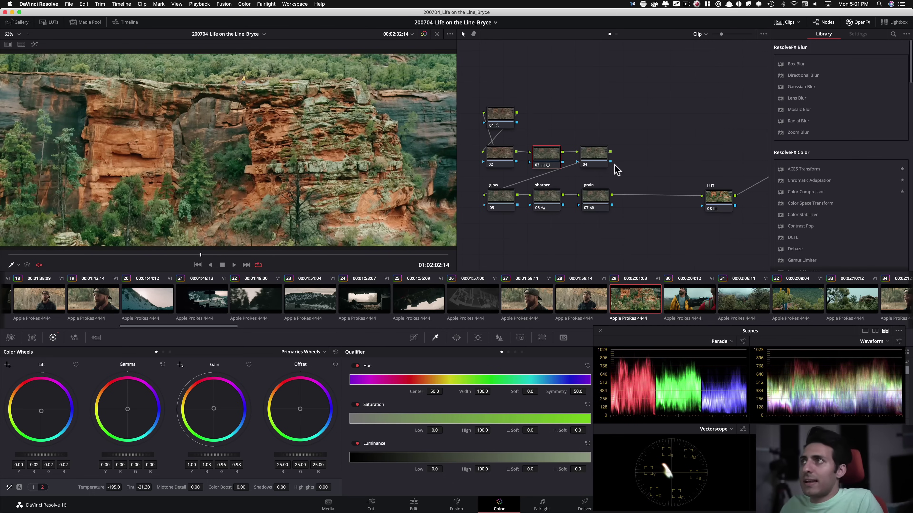
left_click_drag(493, 92, 743, 218)
key("super+d")
left_click(726, 204)
key("super+d")
key("super+d")
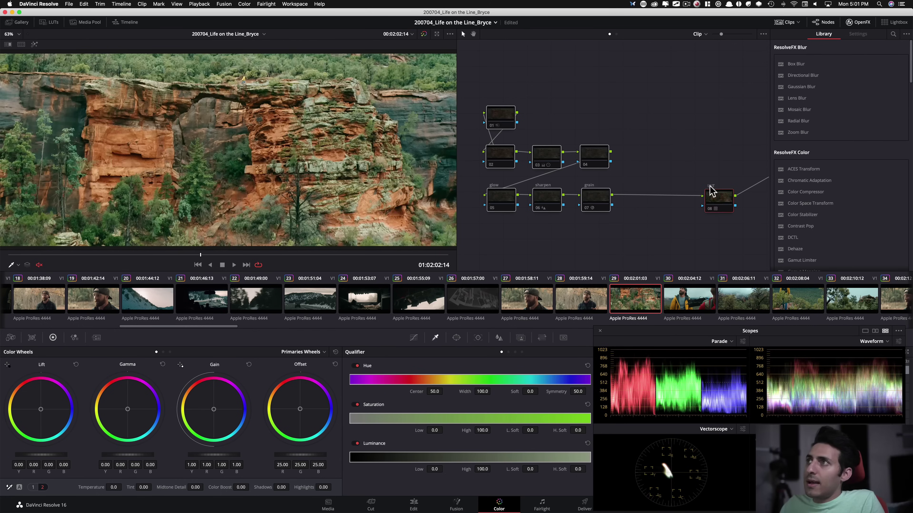
left_click(702, 166)
left_click(720, 196)
key("super+d")
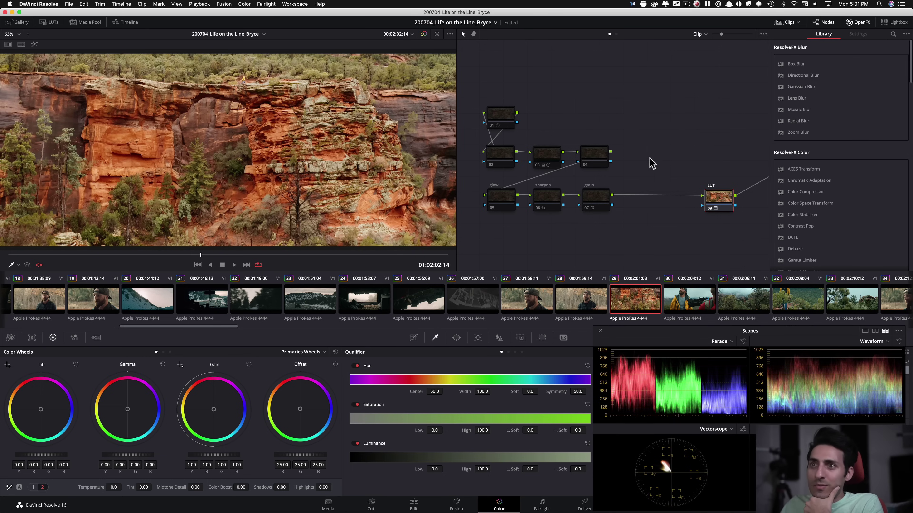
- Enable node 03 on clip 29 and examine its Primaries Wheels and Contrast setting
left_click(549, 155)
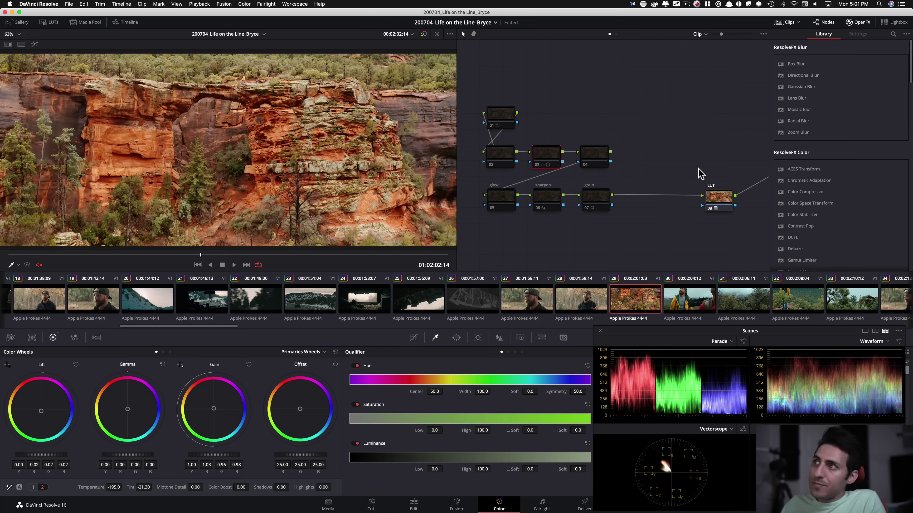
key("super+d")
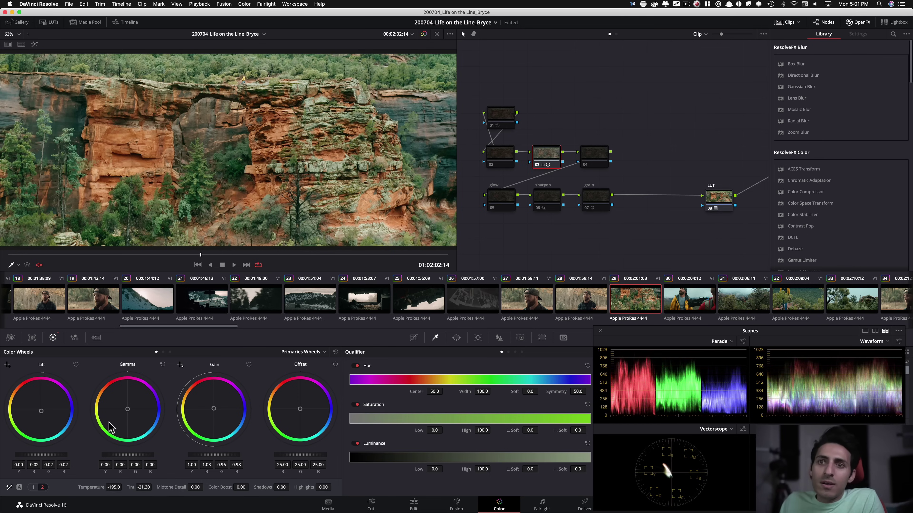
key("alt+super+d")
key("f")
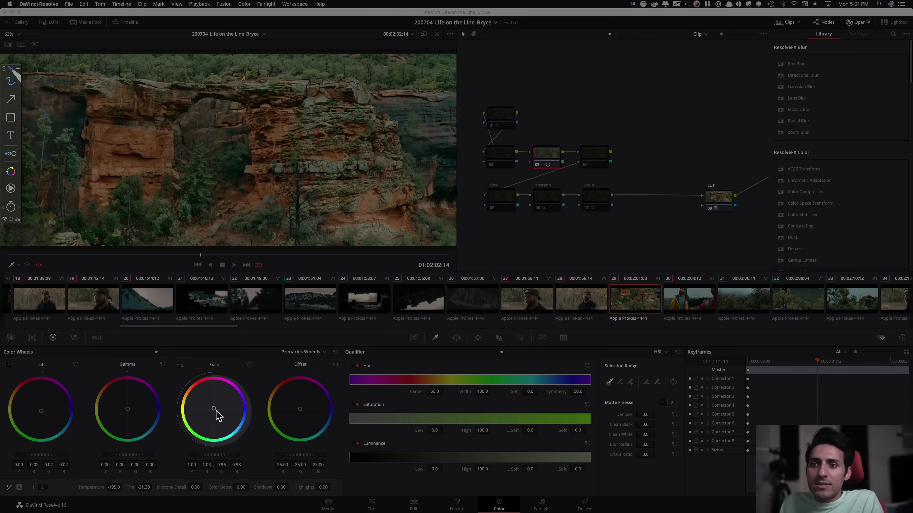
key("Escape")
left_click(34, 487)
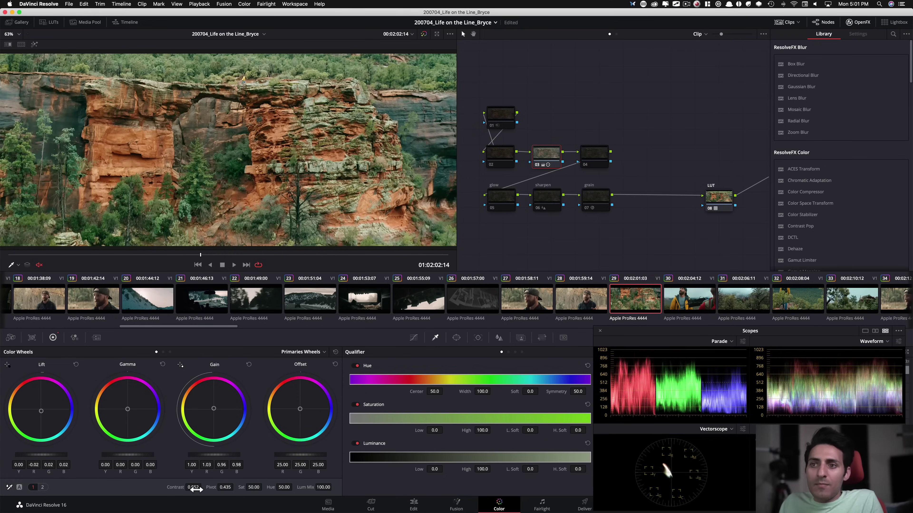
key("ctrl+Tab")
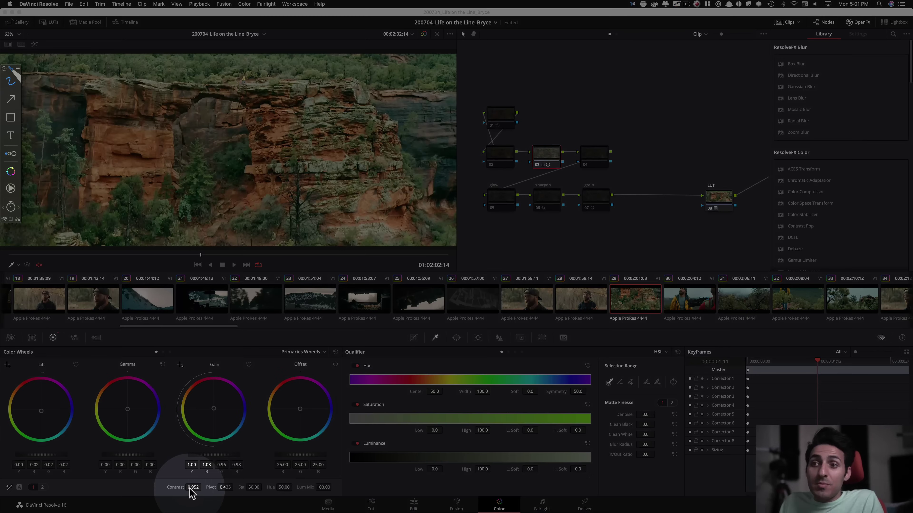
key("f")
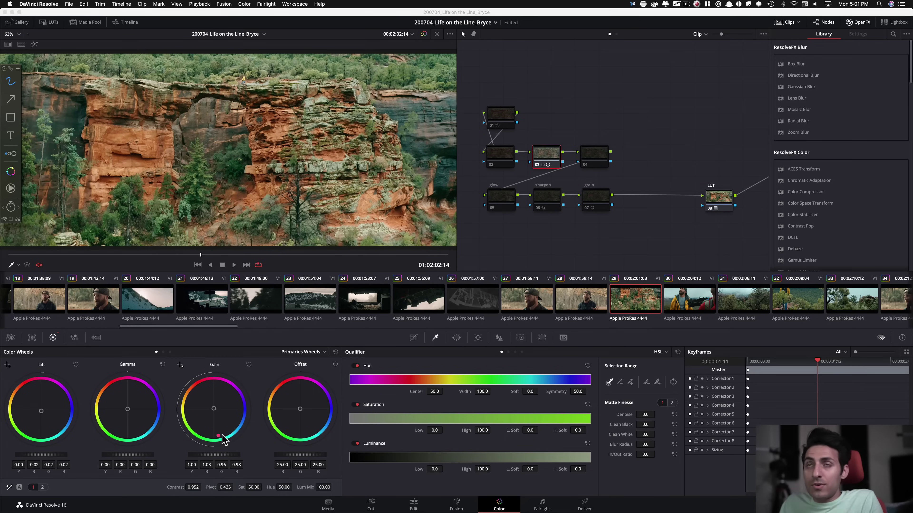
key("Escape")
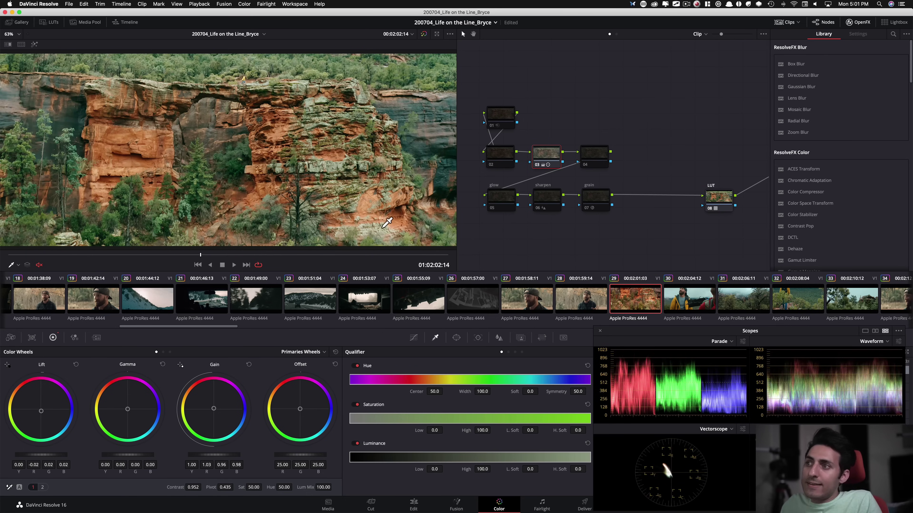
- Move to 01:02:03:04 in clip 29, re-enable its remaining nodes, and enlarge the viewer to inspect the full grade
left_click_drag(201, 255, 277, 255)
left_click_drag(489, 95, 633, 236)
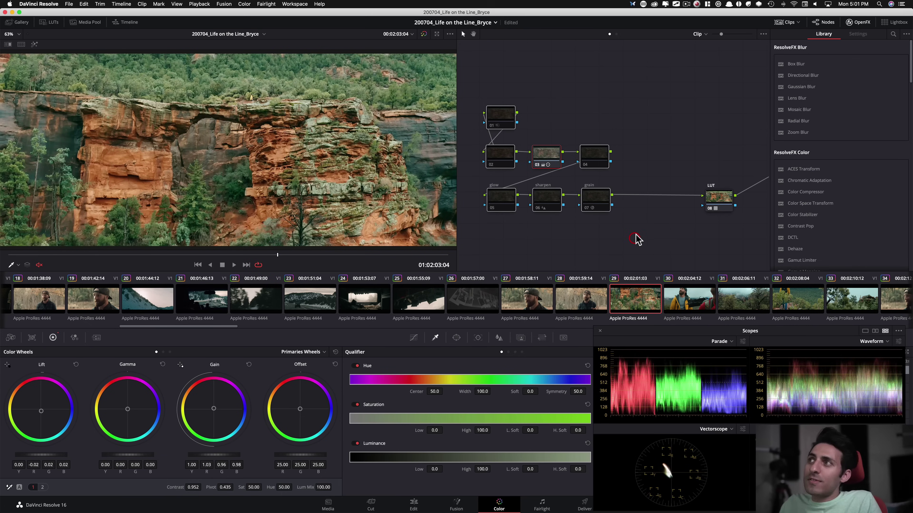
key("super+d")
key("super+d")
left_click(674, 143)
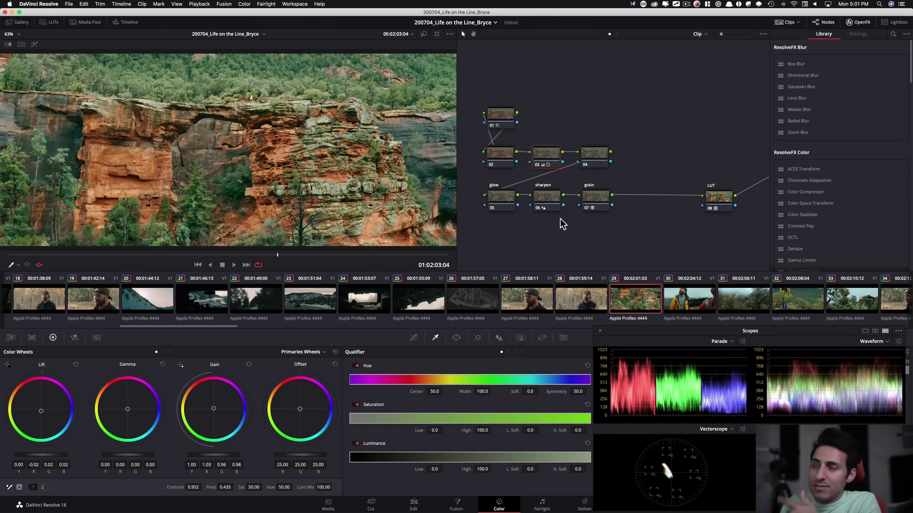
key("alt+f")
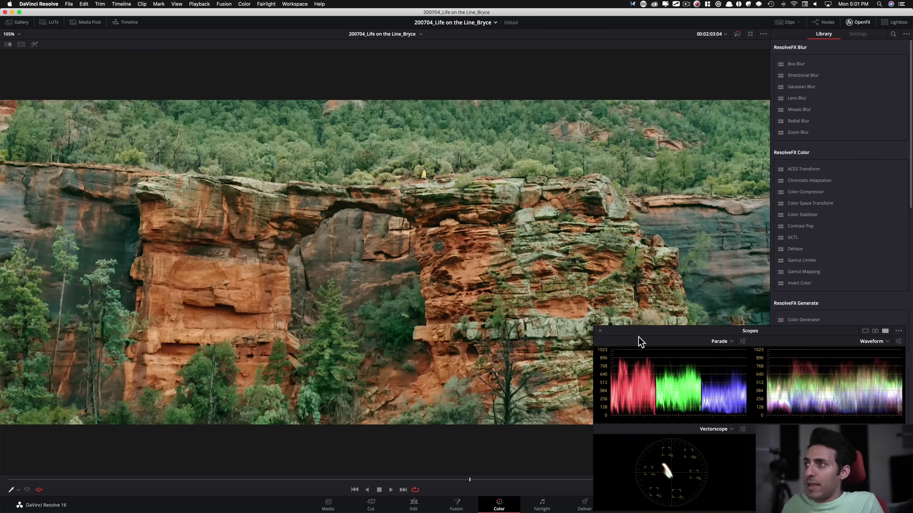
- Play clip 29 in the enlarged viewer and compare its image with the whole grade bypassed and restored
key("alt+f")
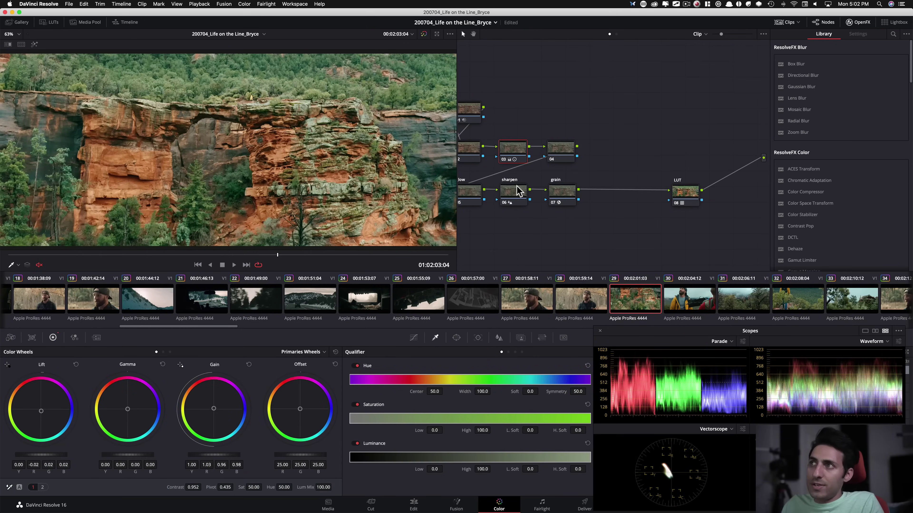
key("alt+f")
left_click(224, 470)
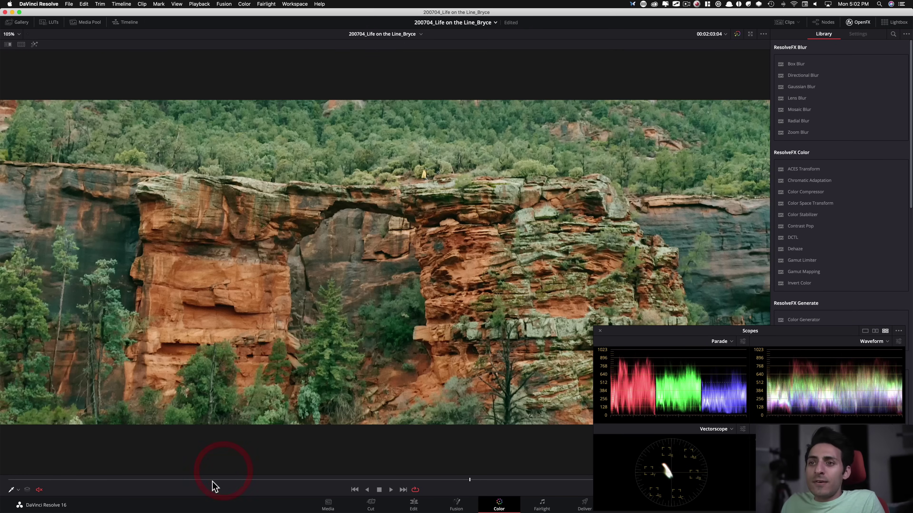
key("space")
key("alt+f")
key("alt+f")
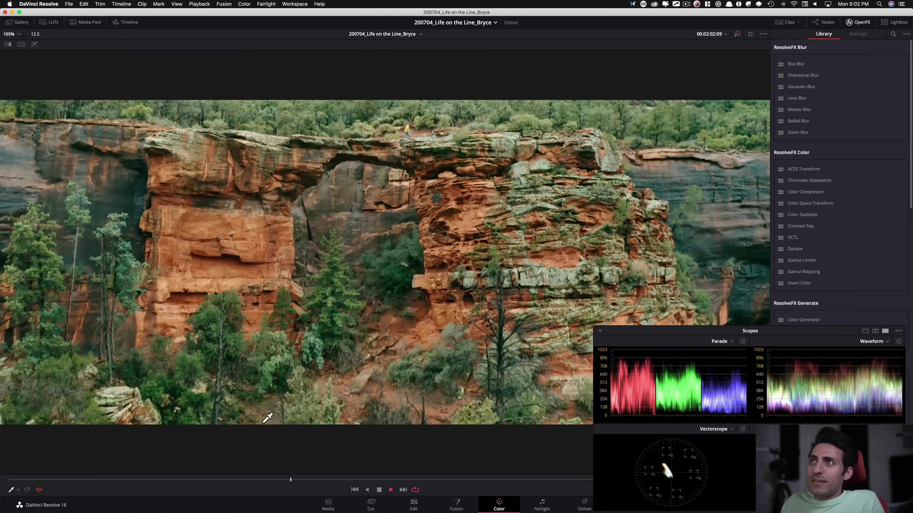
key("space")
key("shift+d")
key("shift+d")
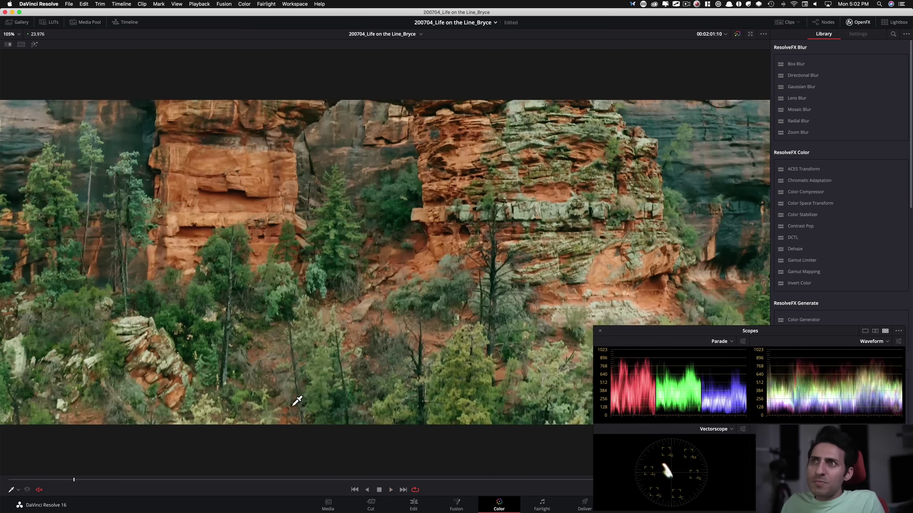
key("space")
key("alt+f")
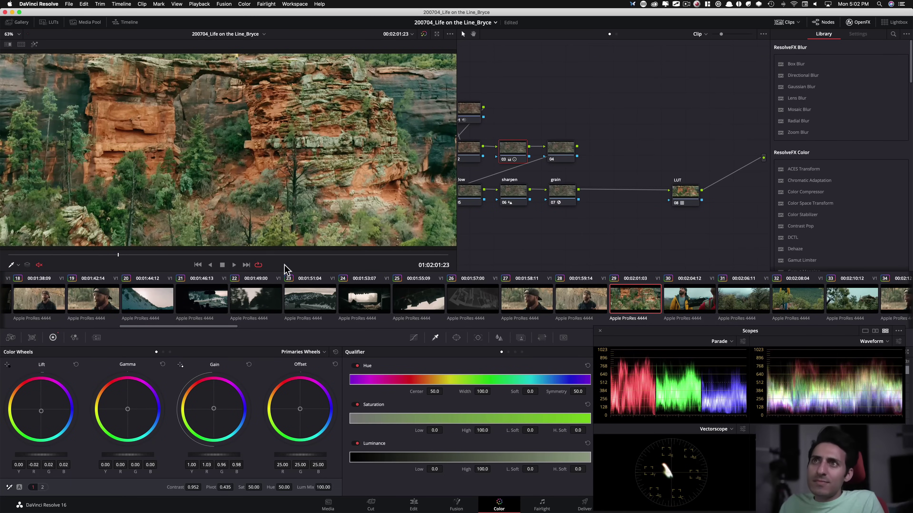
- Move to 01:02:02:18 in clip 29 and compare the image with node 03 off and on and with the whole grade bypassed
left_click_drag(161, 255, 223, 255)
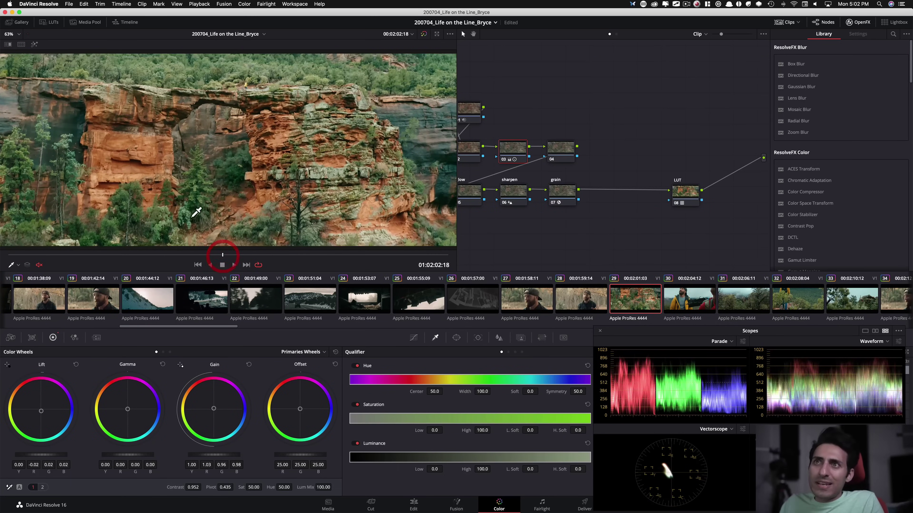
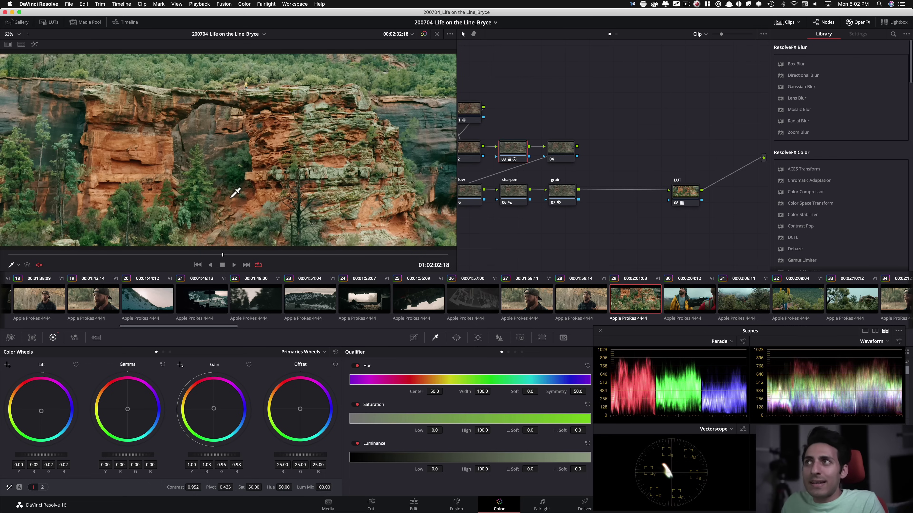
left_click_drag(662, 184, 646, 165)
key("super+d")
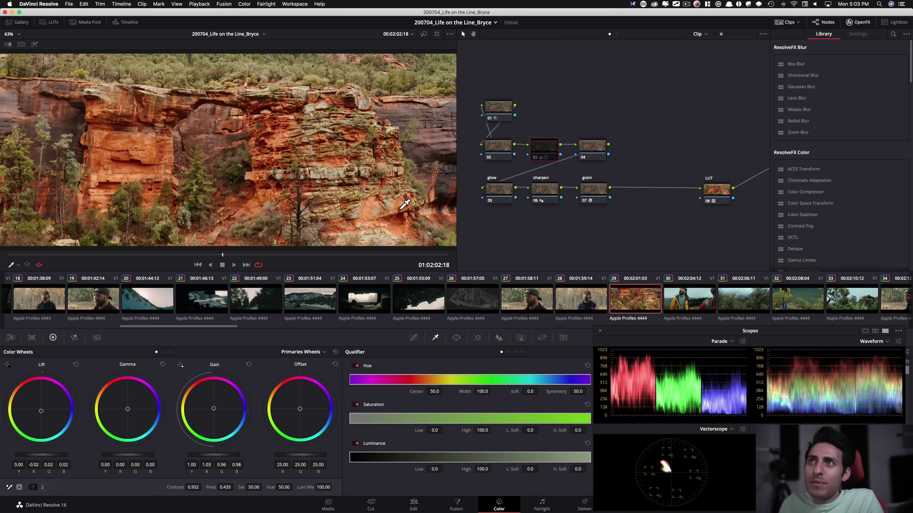
key("super+d")
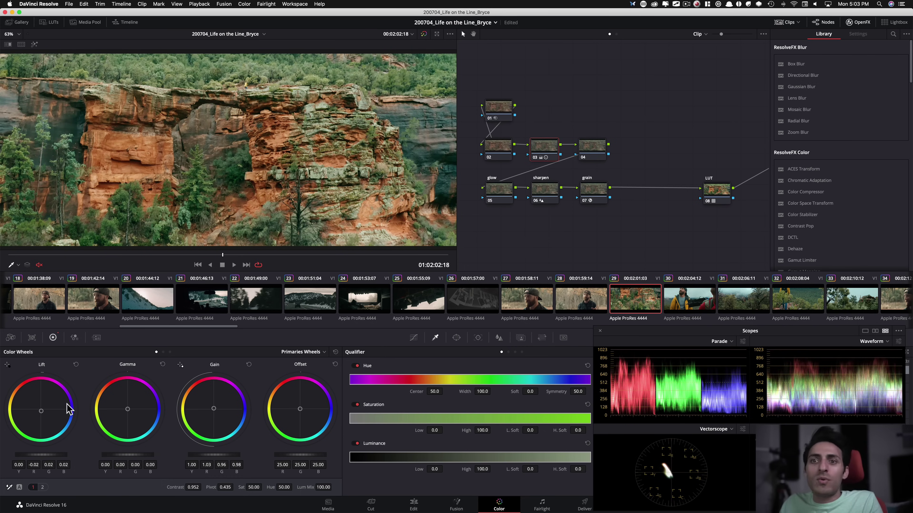
key("super+d")
key("super+d")
key("shift+d")
key("shift+d")
key("shift+d")
key("shift+d")
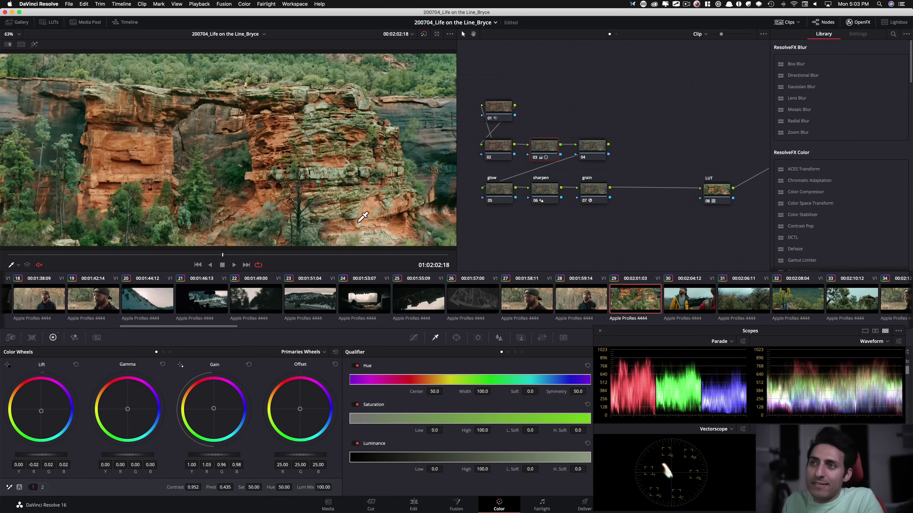
- Open clip 30 and move to 01:02:05:18
left_click_drag(217, 327, 272, 327)
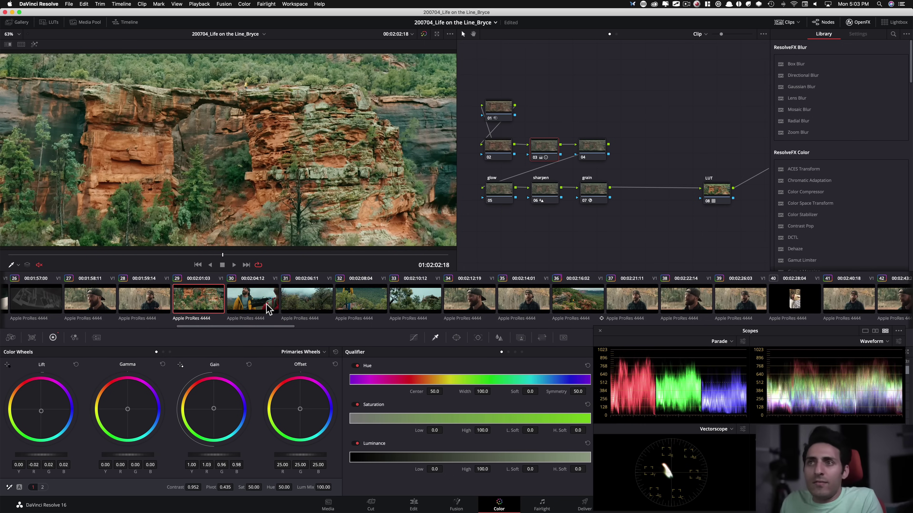
left_click(258, 307)
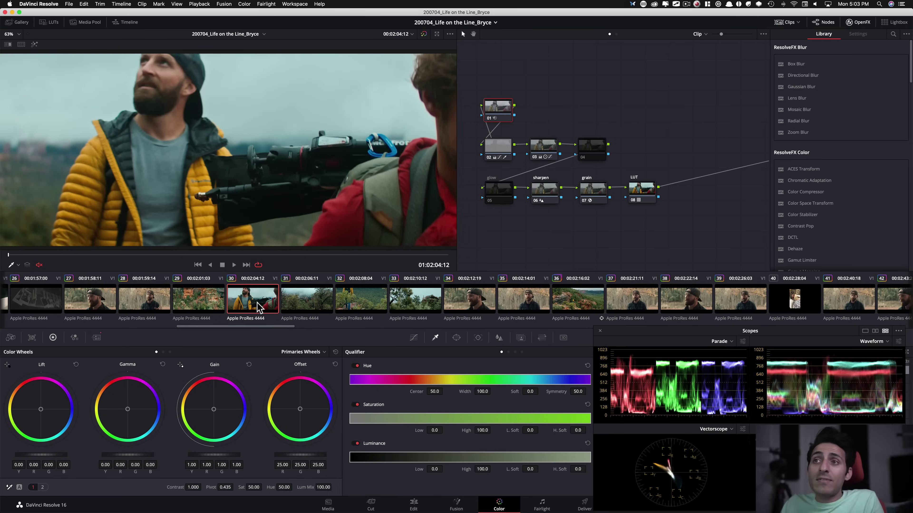
left_click_drag(23, 256, 297, 264)
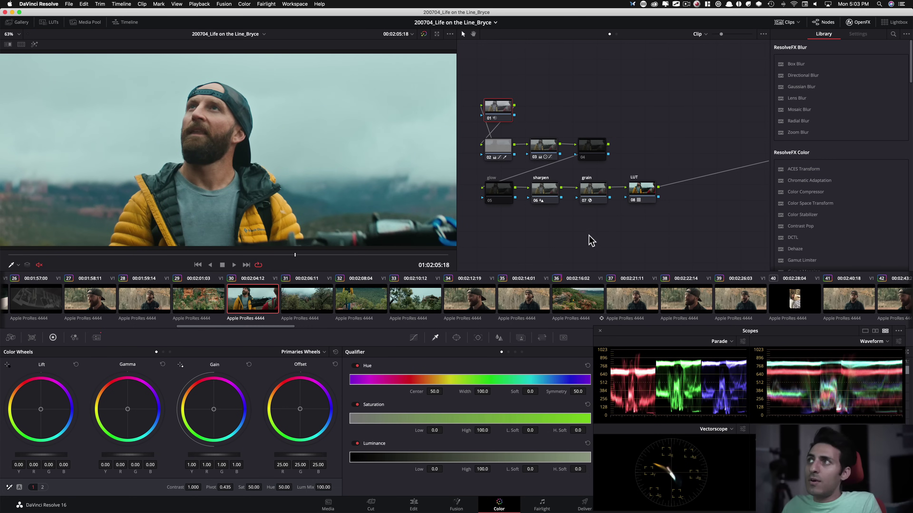
- Disable every node on clip 30 except the LUT, and set the LUT node apart from the other nodes
left_click_drag(493, 86, 668, 218)
key("super+d")
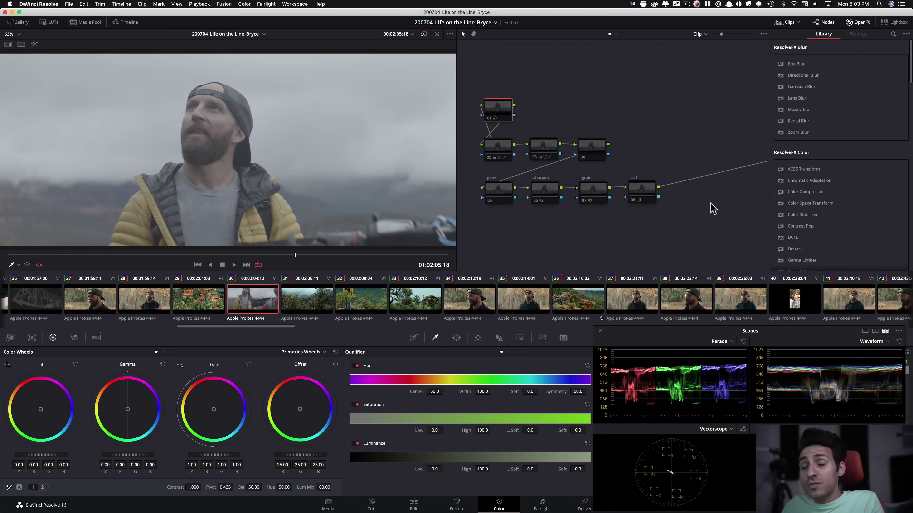
left_click_drag(644, 194, 710, 194)
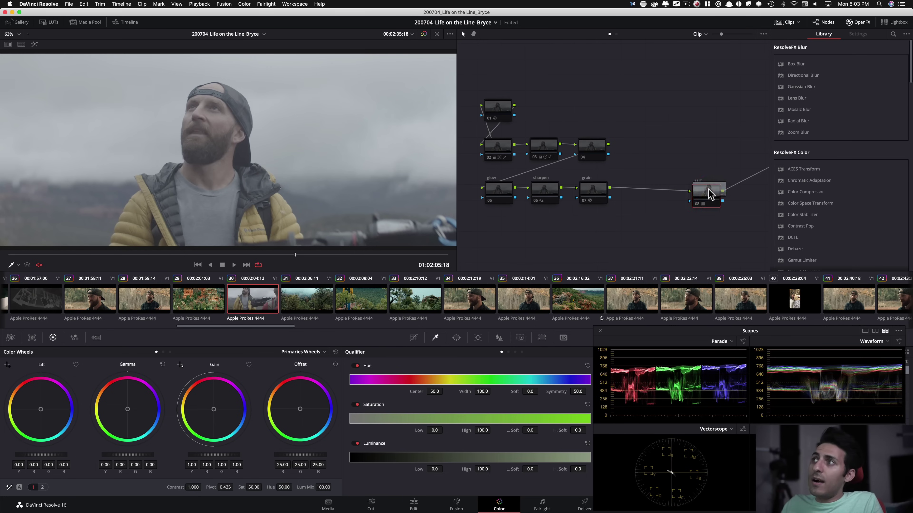
key("super+d")
left_click_drag(638, 191, 722, 192)
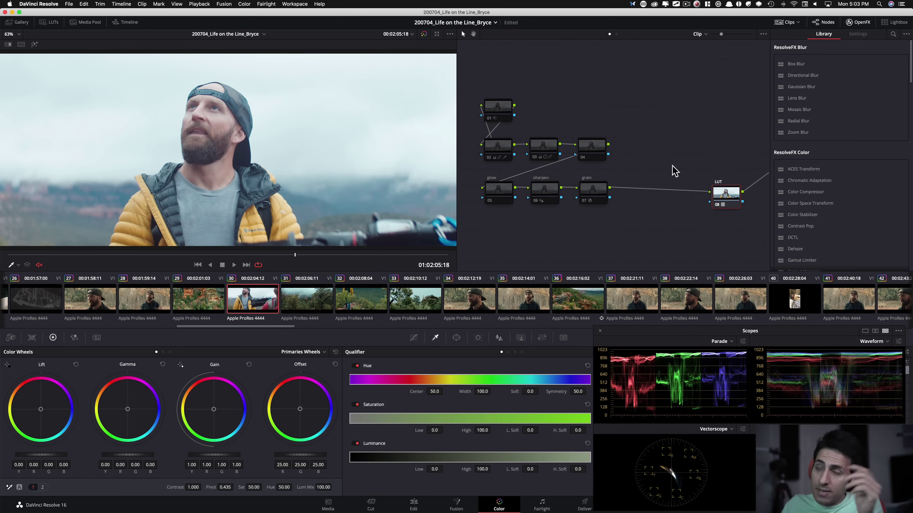
- Enable node 03 on clip 30 and examine its Temperature, Tint, Contrast and Pivot settings
left_click(544, 150)
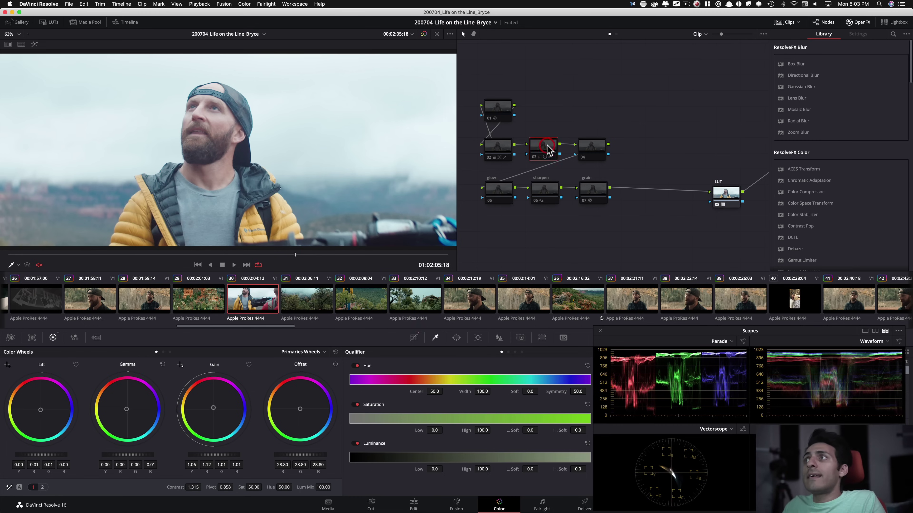
left_click(43, 487)
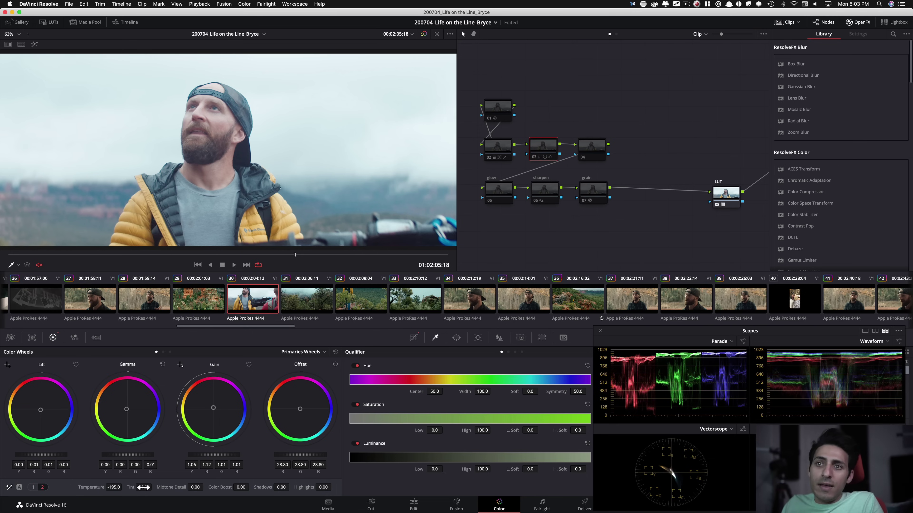
key("super+d")
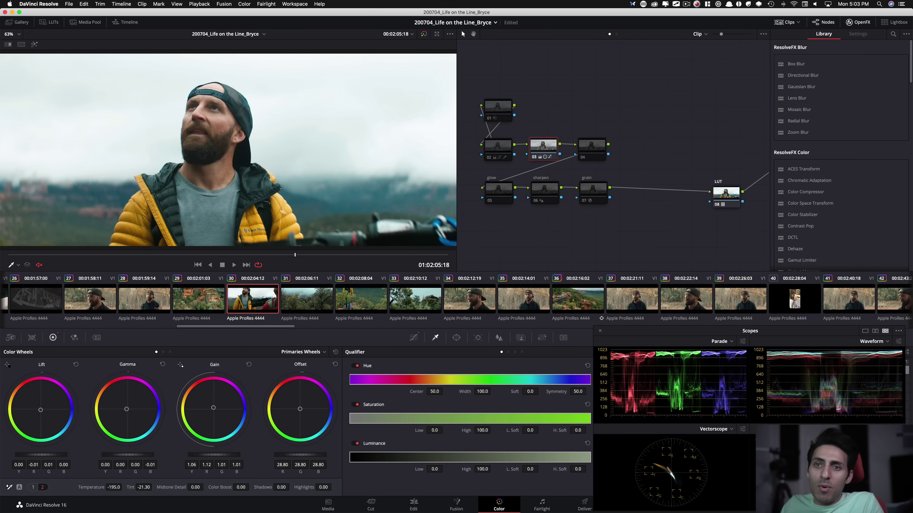
left_click(33, 488)
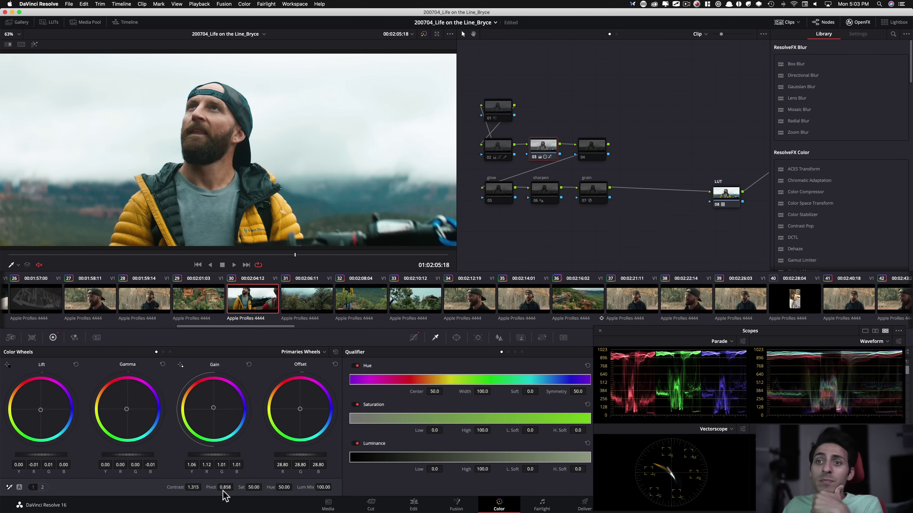
- Spotlight node 03's Primaries Wheels with the screen annotation tool to examine the Gamma and Gain adjustments
key("ctrl+alt+s")
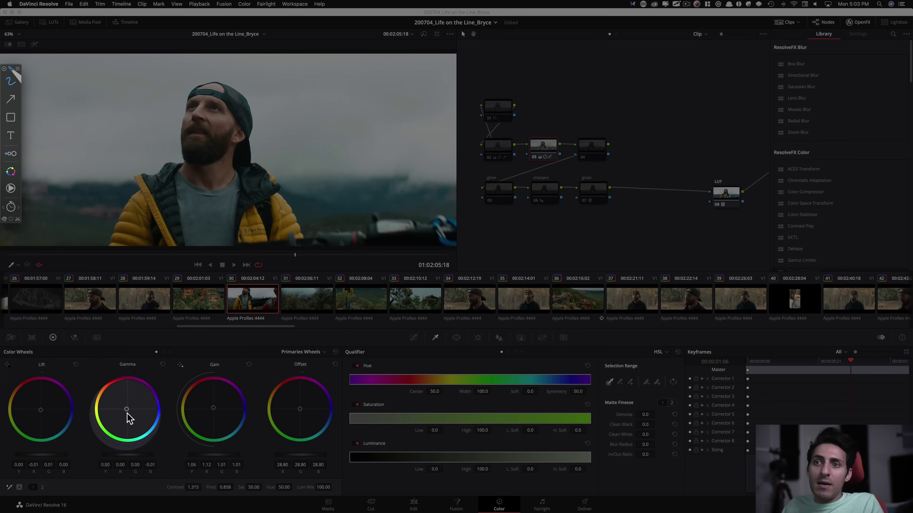
key("f")
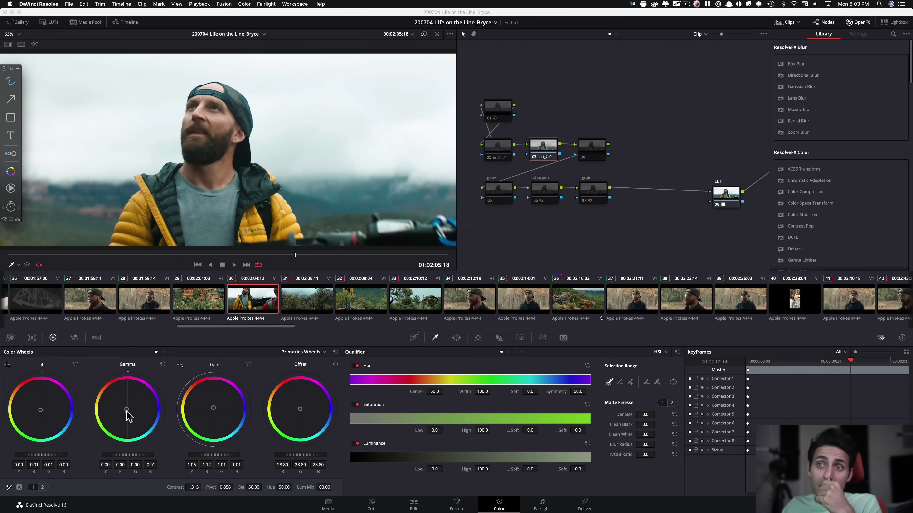
key("f")
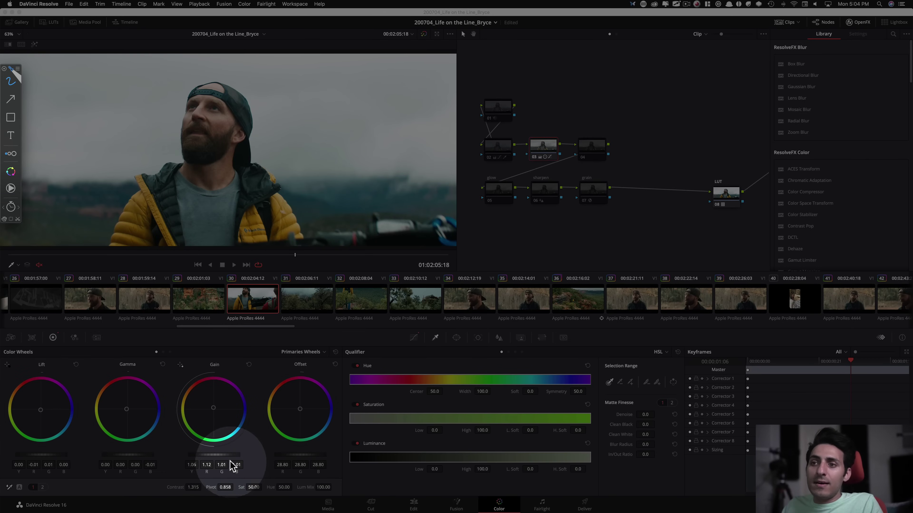
key("f")
key("super+shift+w")
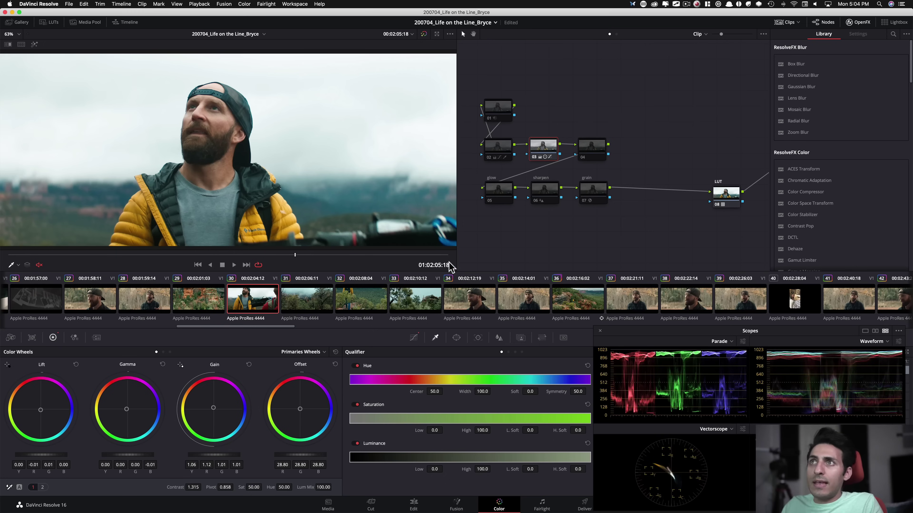
- Compare clip 30 with node 03 toggled off and on, and inspect the image in the enlarged viewer
key("super+d")
key("super+d")
key("super+d")
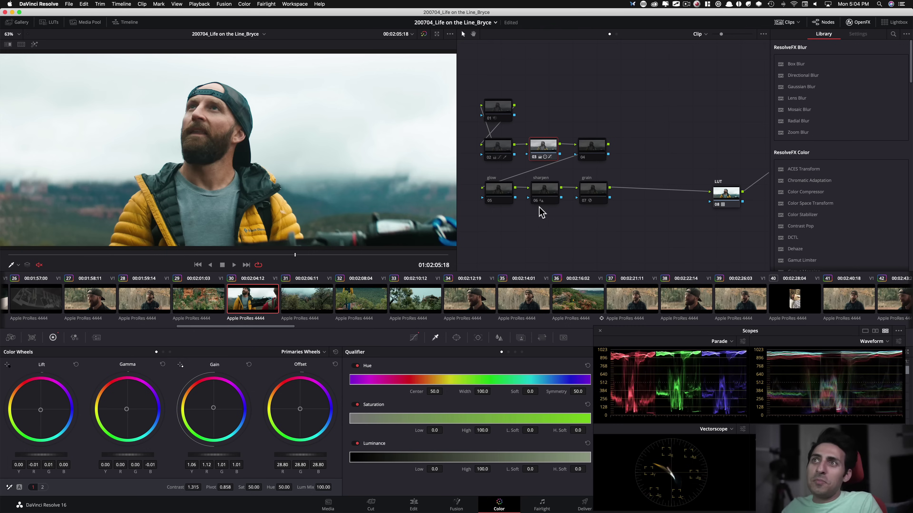
key("super+d")
key("super+d")
key("super+d")
key("super+d")
key("alt+f")
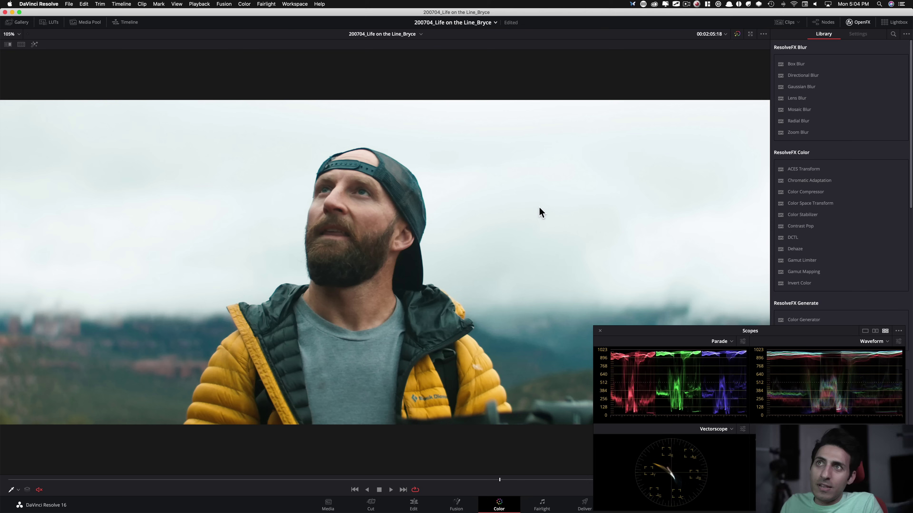
key("alt+f")
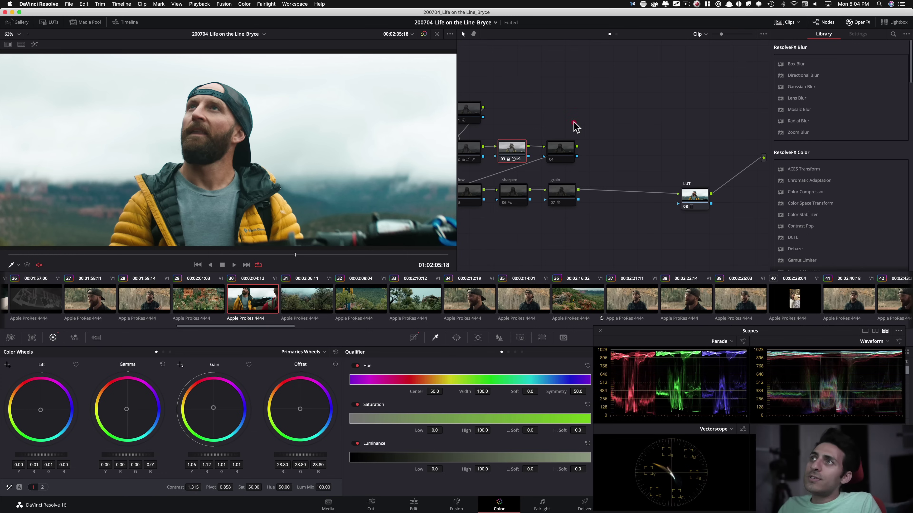
- Enable node 02 on clip 30 and inspect its luminance qualifier selection with Highlight
left_click(492, 153)
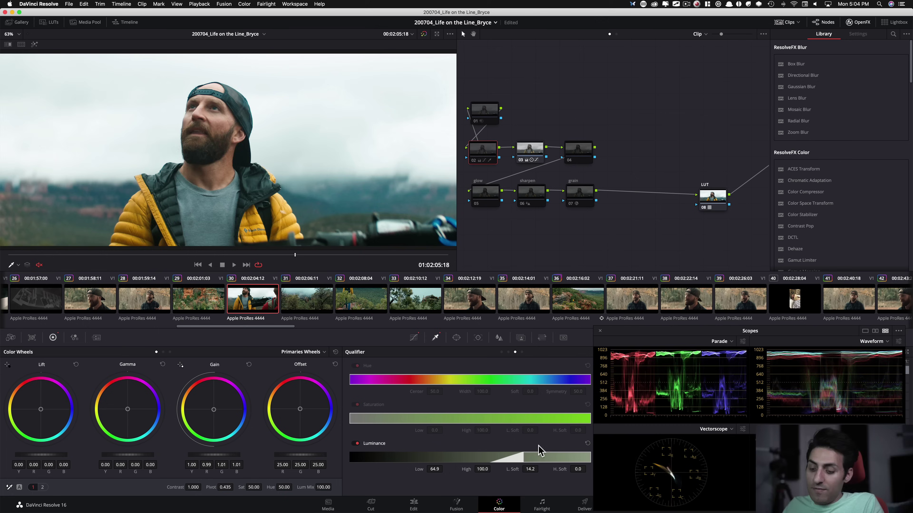
key("shift+h")
key("super+d")
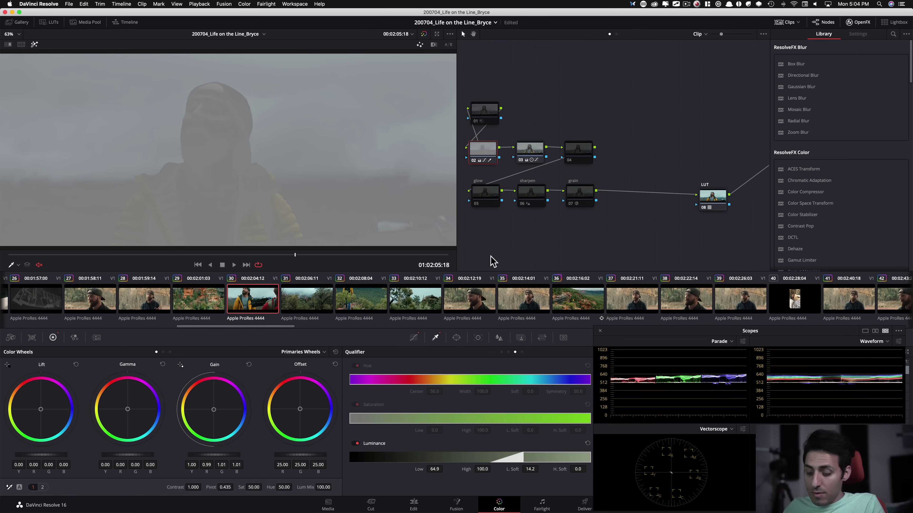
key("shift+h")
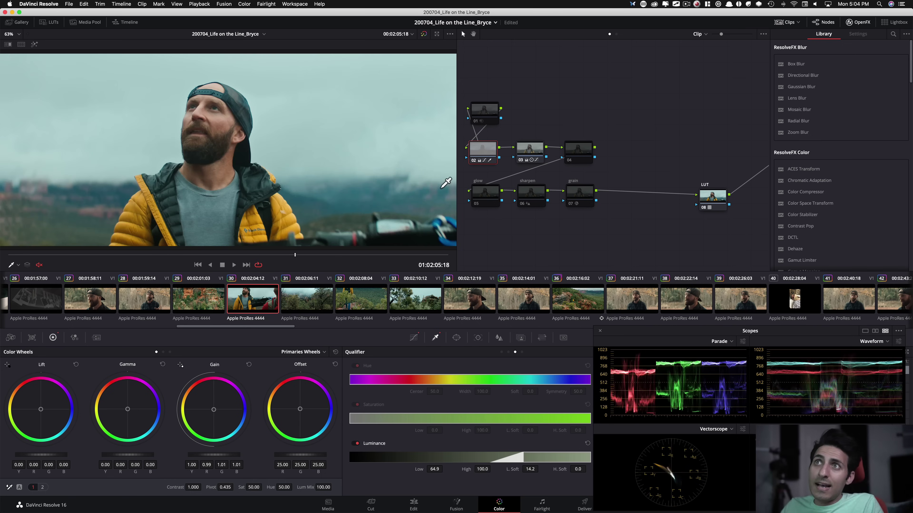
key("super+d")
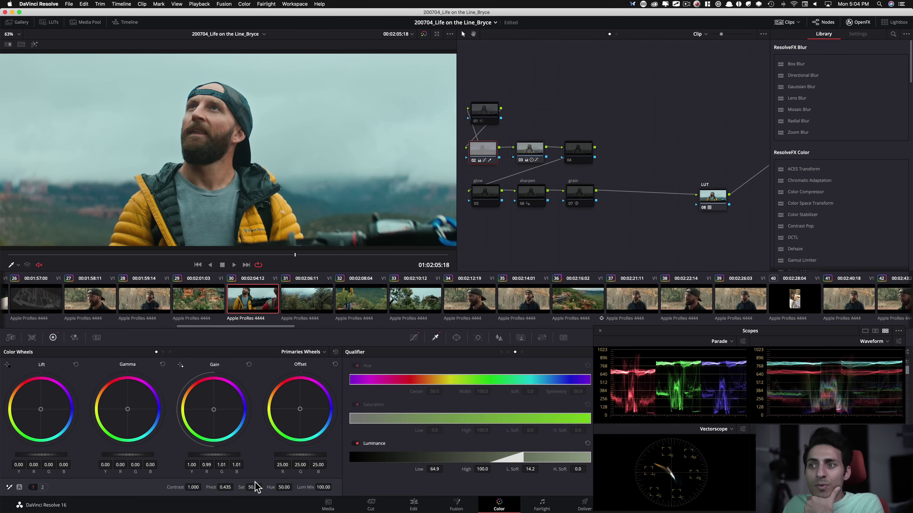
- Examine node 02's Highlights setting and spotlight its Gain wheel with the screen annotation tool
left_click(43, 488)
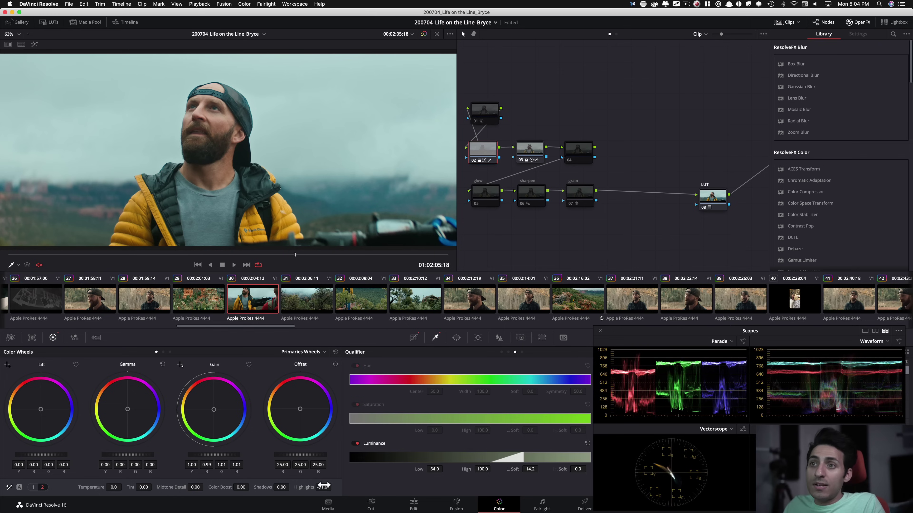
key("ctrl+Tab")
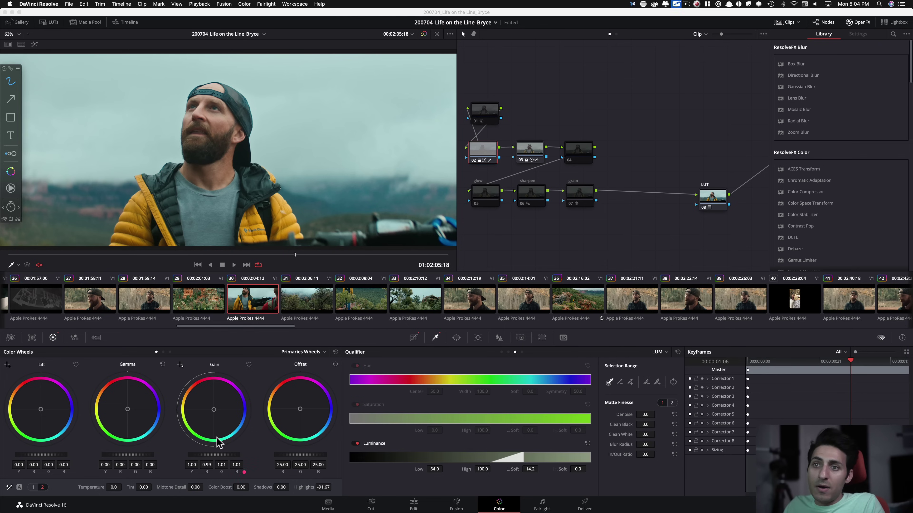
key("f")
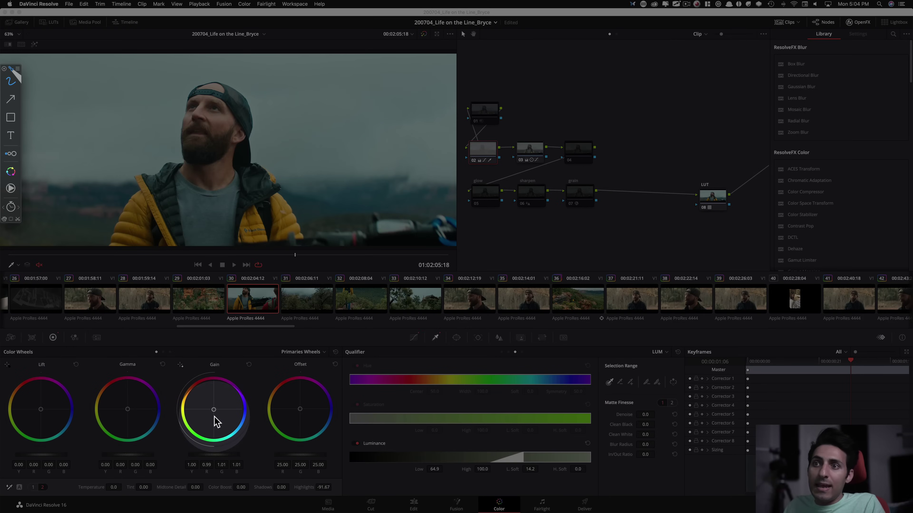
key("f")
key("ctrl+Tab")
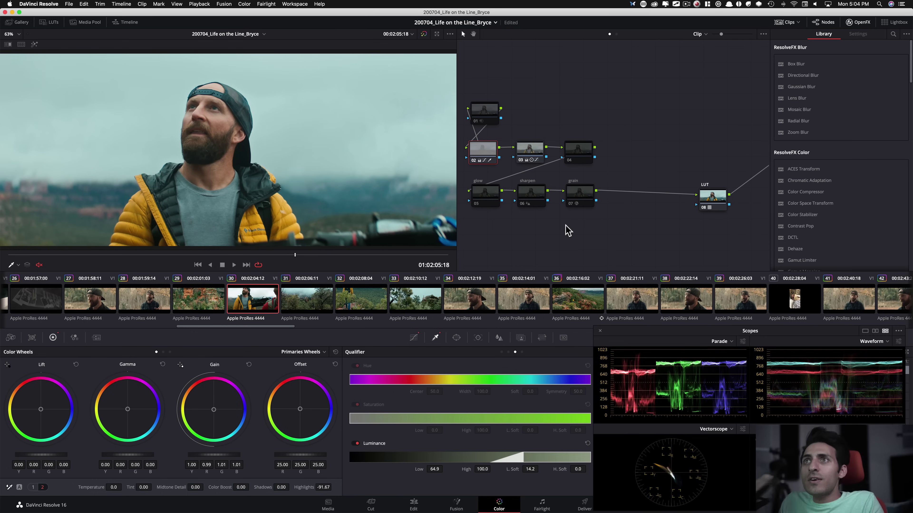
- Compare clip 30 with node 02 toggled off and on, and with the whole grade bypassed and restored
key("super+d")
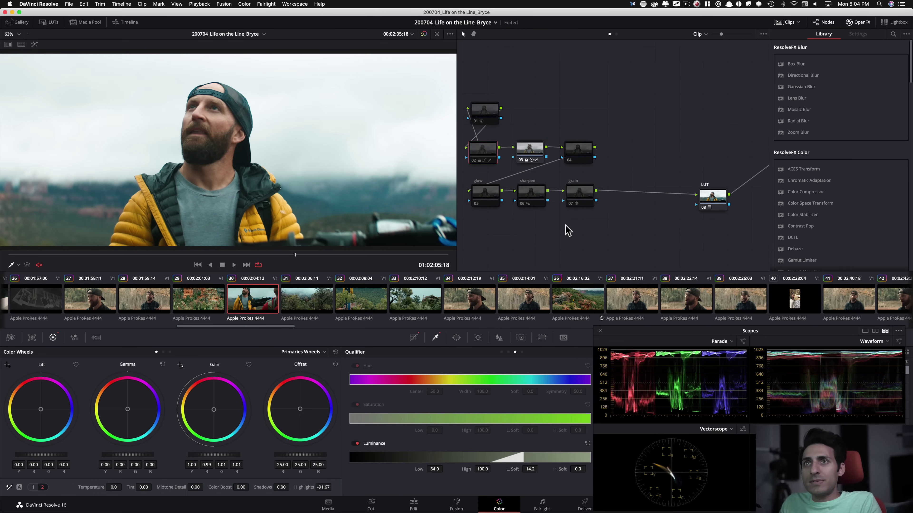
key("super+d")
key("shift+d")
key("shift+d")
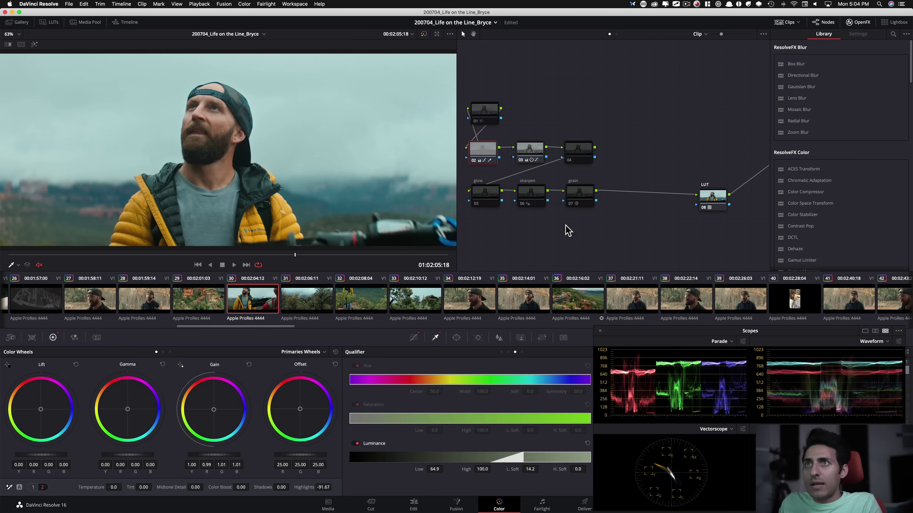
key("shift+d")
key("shift+d")
- Compare clip 30 graded and ungraded in the enlarged viewer, playing it from its start, then restore the normal layout
key("alt+f")
key("shift+d")
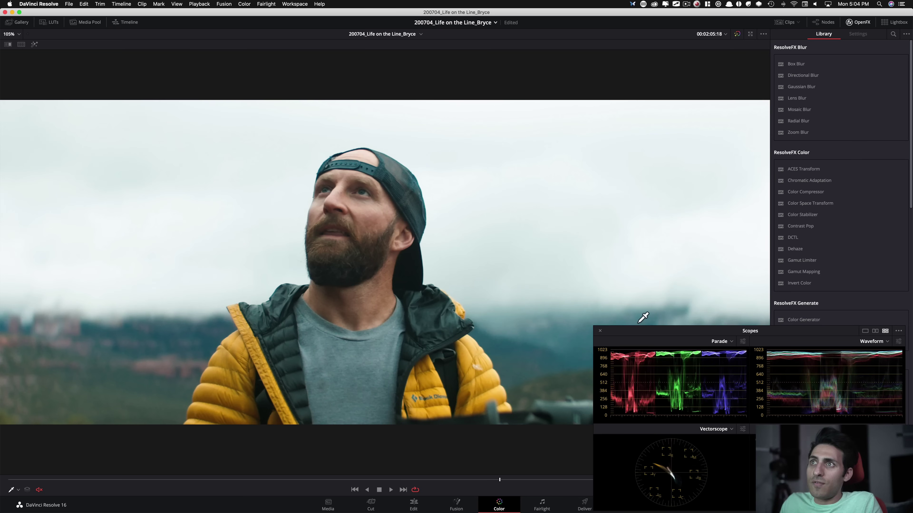
key("shift+d")
key("shift+d")
key("shift+d")
left_click(11, 480)
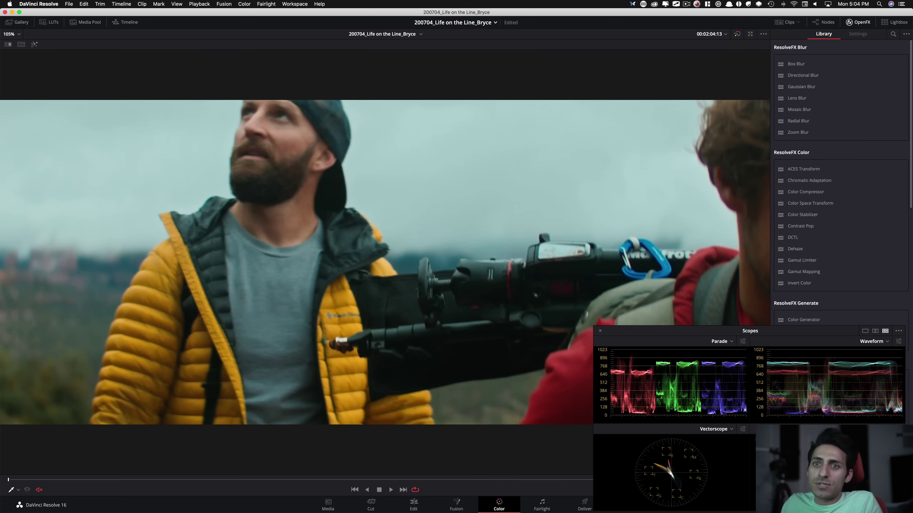
key("shift+d")
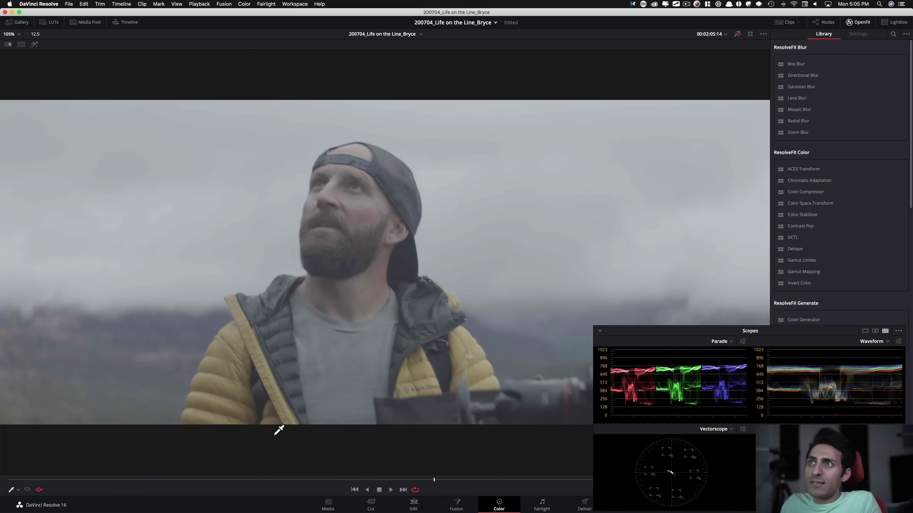
key("shift+d")
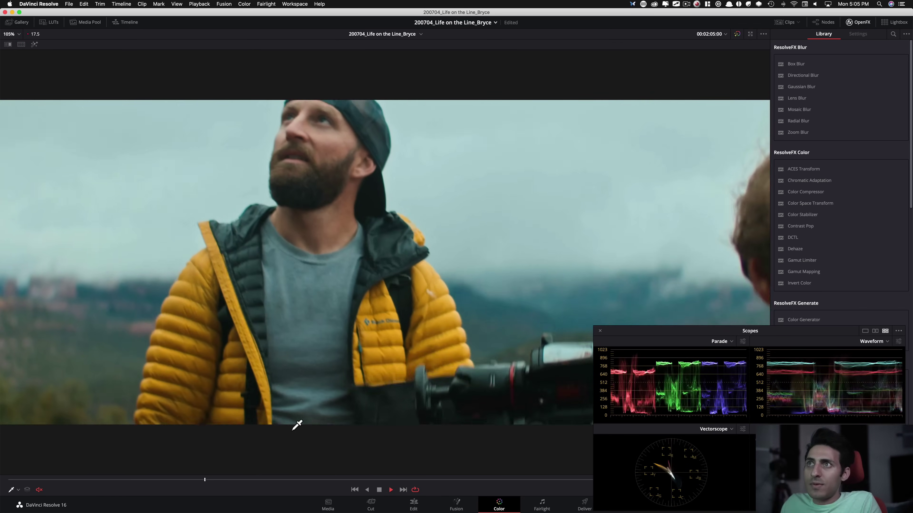
key("space")
key("alt+f")
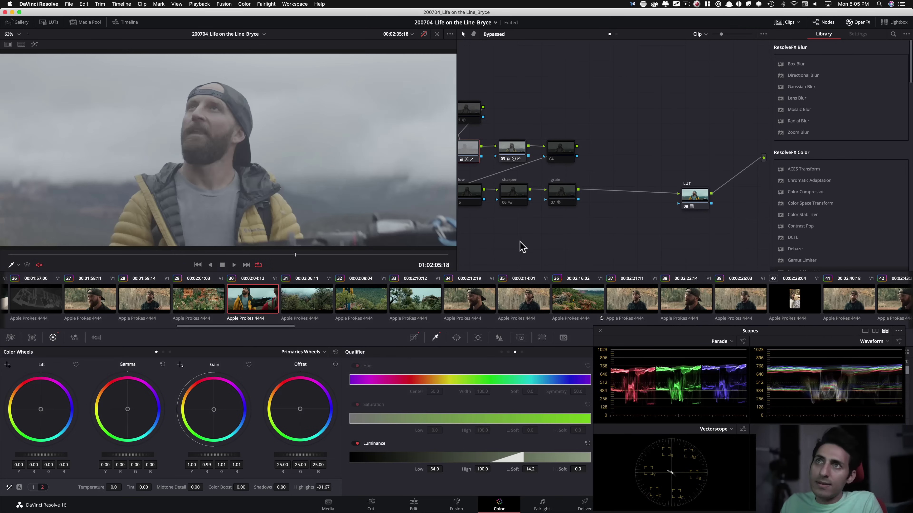
- Re-enable the remaining disabled nodes on clip 30, including node 01, node 04, glow, sharpen and grain
left_click_drag(594, 182, 618, 179)
left_click(585, 188)
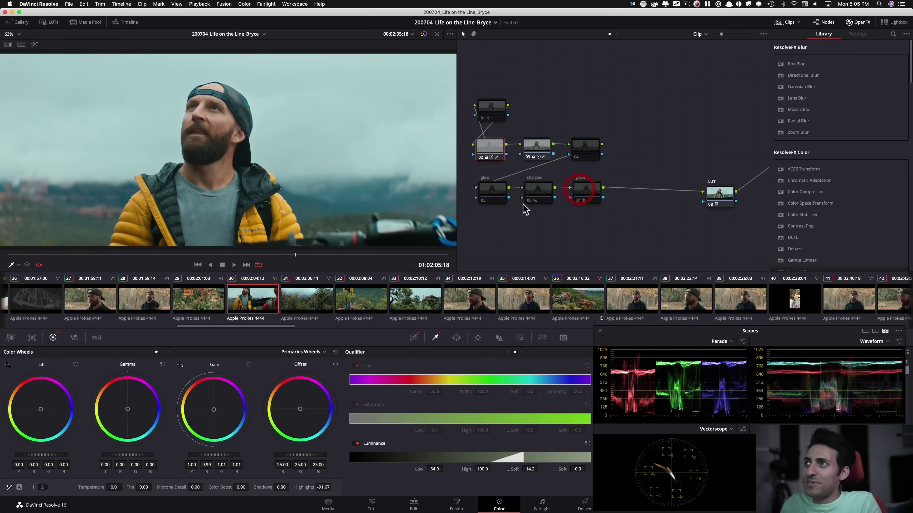
left_click(575, 148)
key("super+d")
left_click(492, 111)
key("super+d")
left_click(598, 113)
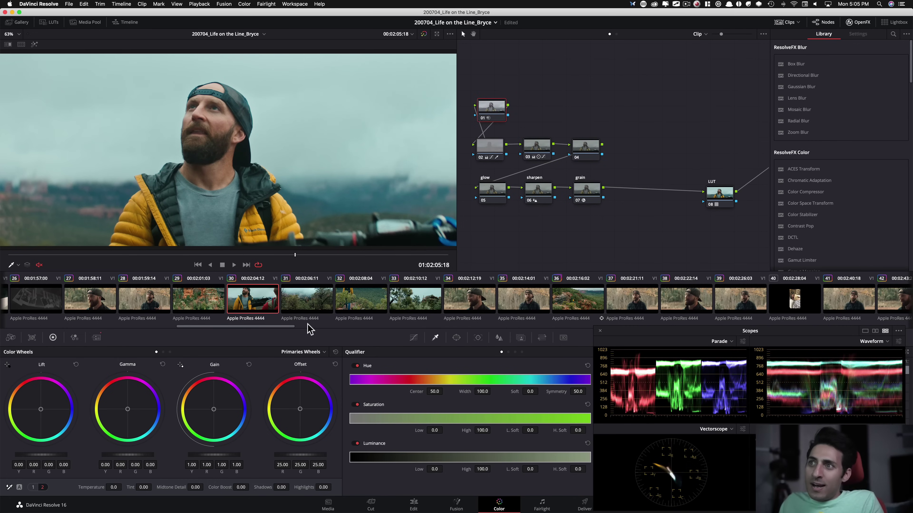
- Open clip 36 and move the playhead to 01:02:19:22
left_click_drag(270, 327, 303, 327)
left_click(329, 301)
left_click_drag(9, 255, 323, 250)
- Disable all of clip 36's nodes and re-enable only the LUT node
left_click_drag(551, 99, 700, 215)
key("super+d")
left_click(726, 246)
key("super+d")
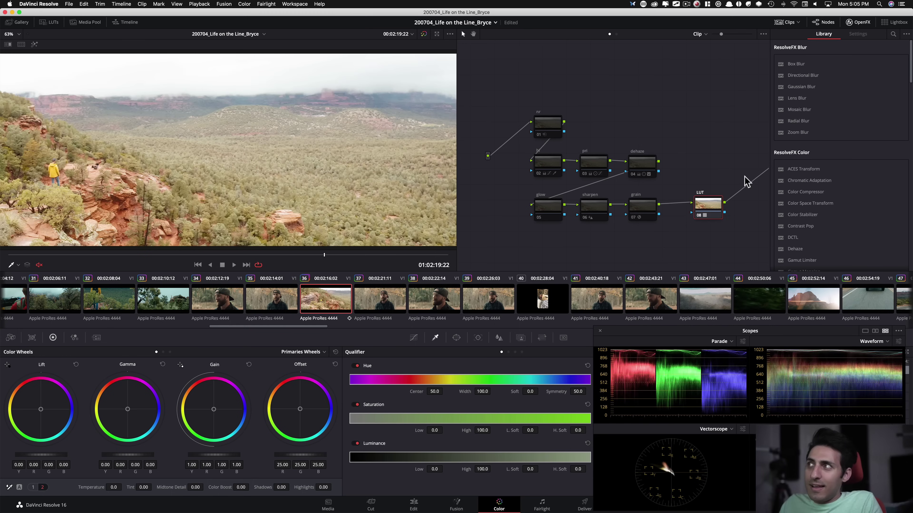
- Enable the pri node (03) on clip 36 and show its Contrast and Pivot settings
left_click(597, 165)
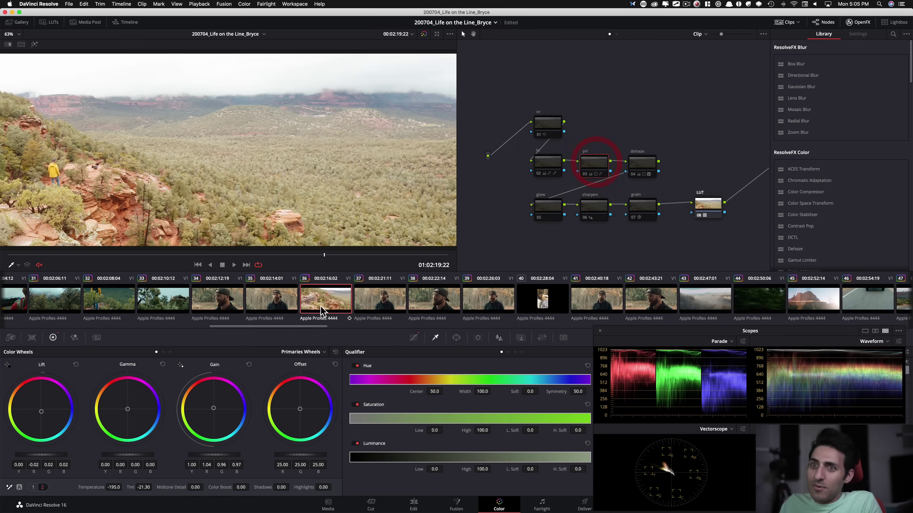
key("super+d")
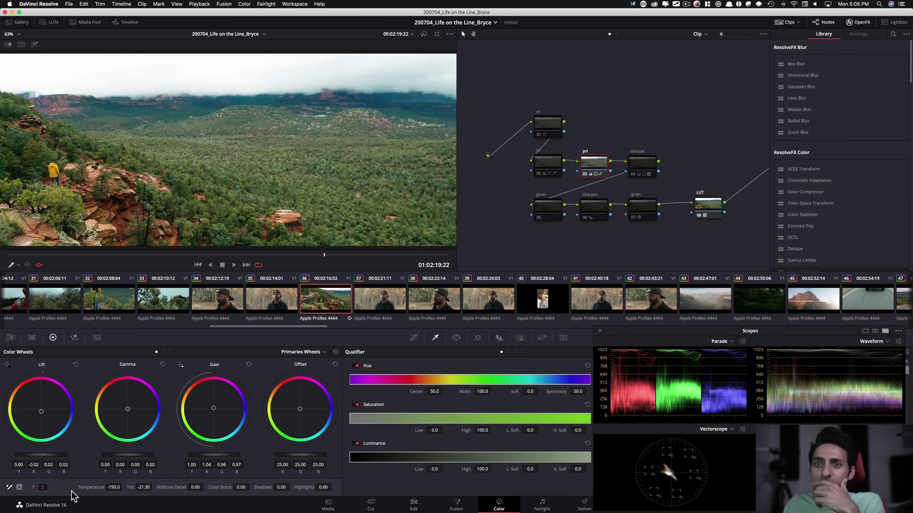
left_click(33, 487)
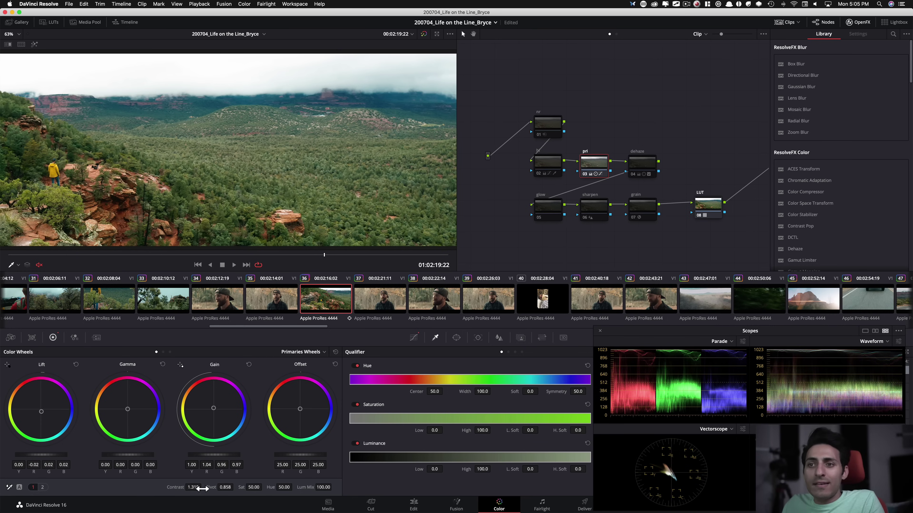
- Spotlight the pri node's Contrast, Pivot, Gain and Lift values with the screen annotation tool to examine its primary correction
key("alt+Tab")
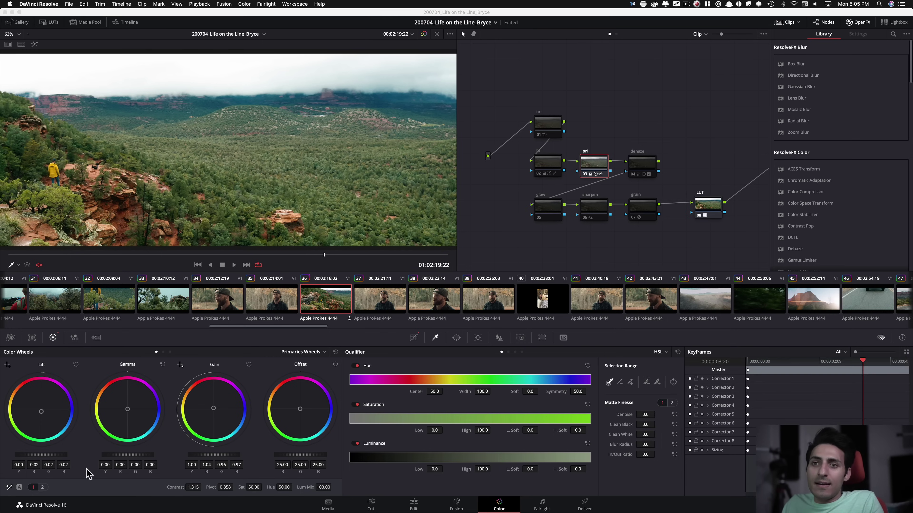
key("f")
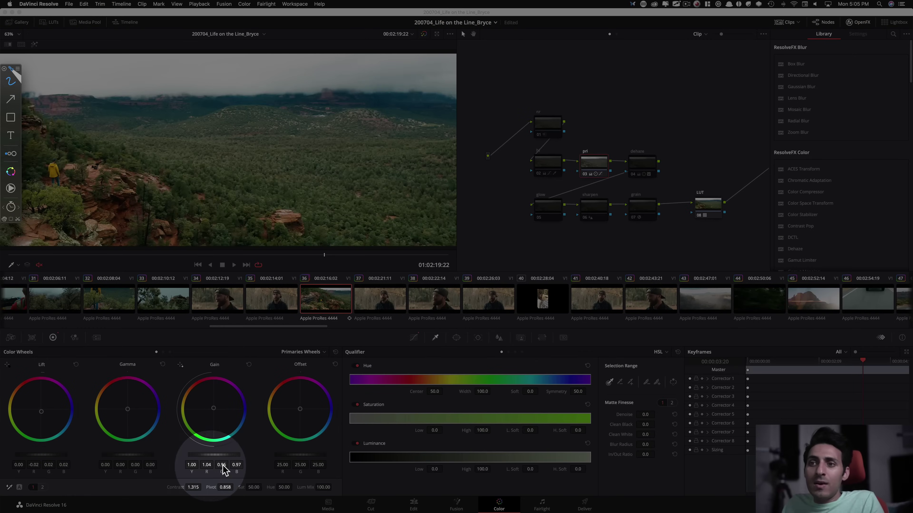
key("f")
key("f")
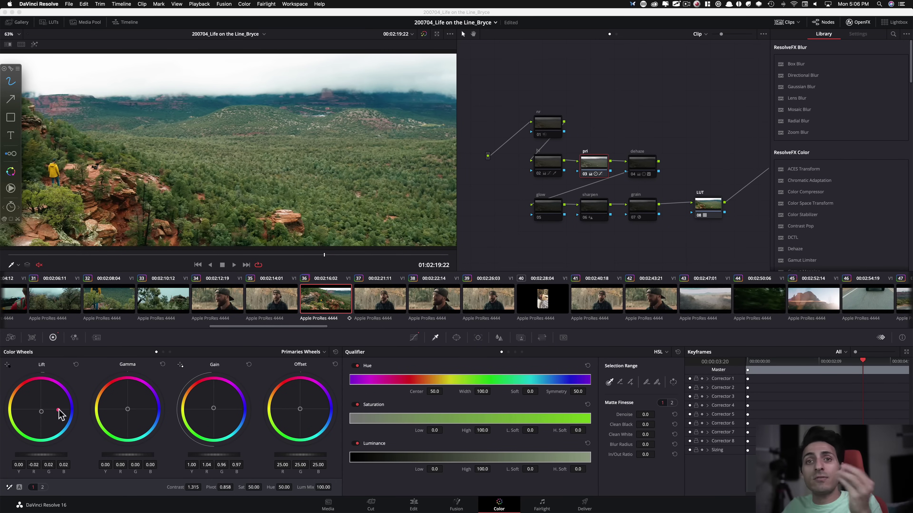
- Display the video scopes and enable node 02 in the node graph
key("super+shift+w")
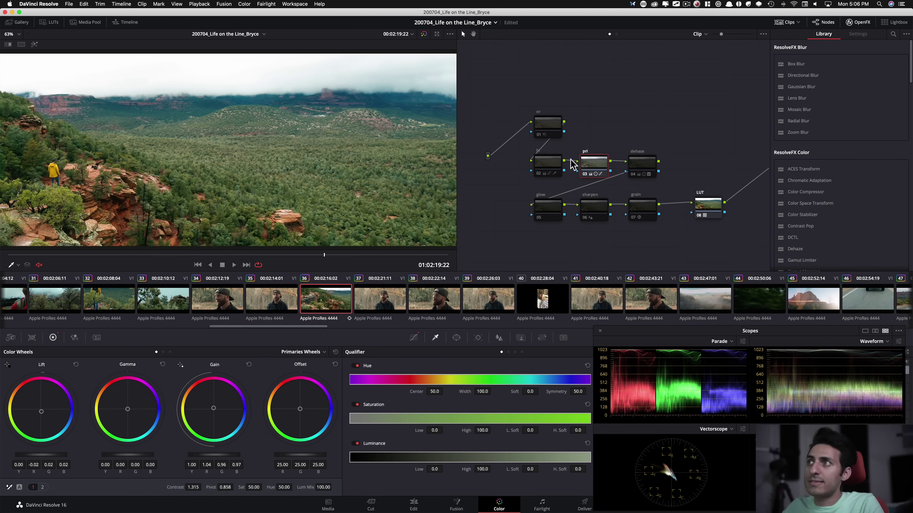
left_click(545, 173)
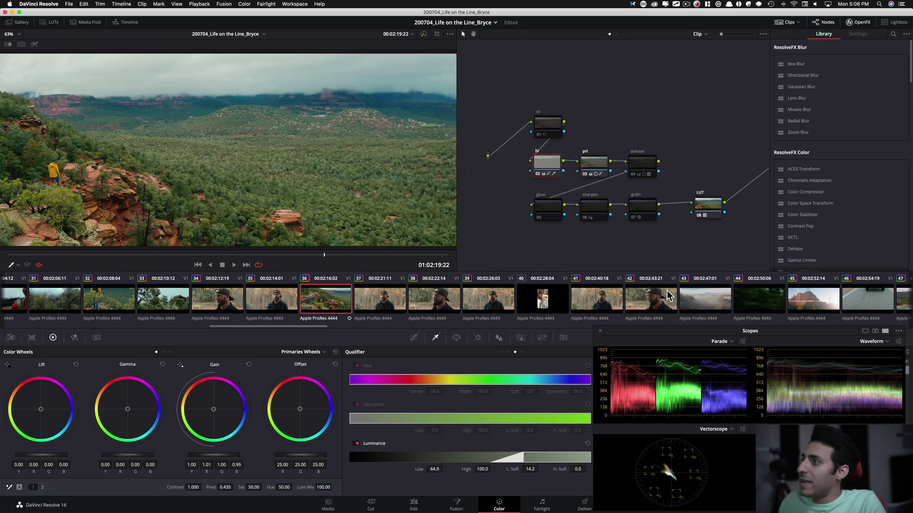
- Annotate the highlight level across the red, green and blue channels of the parade scope, and clear the drawing
key("shift+super+w")
key("ctrl+Tab")
key("super+Tab")
key("super+Tab")
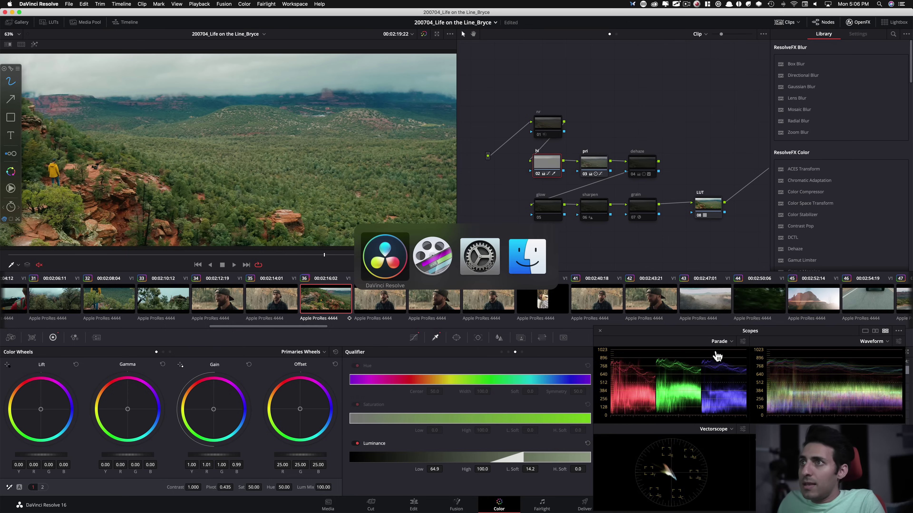
left_click_drag(611, 365, 747, 364)
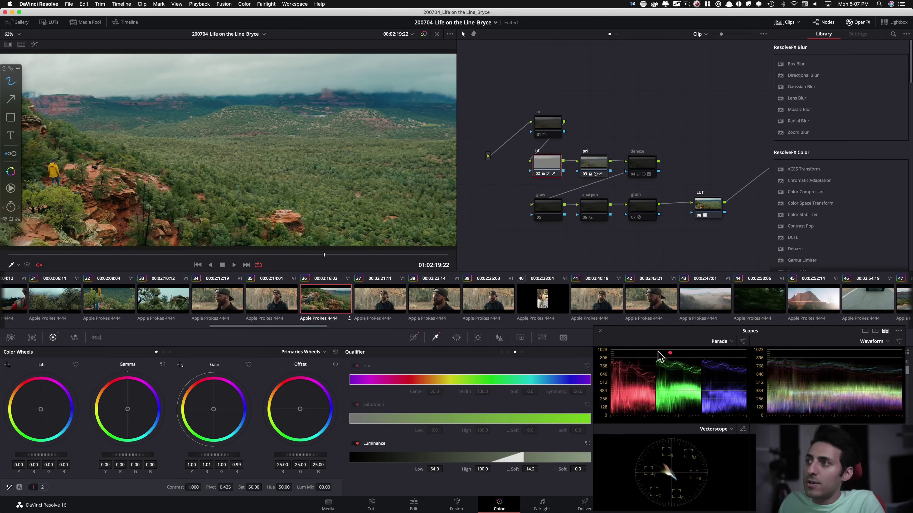
key("Escape")
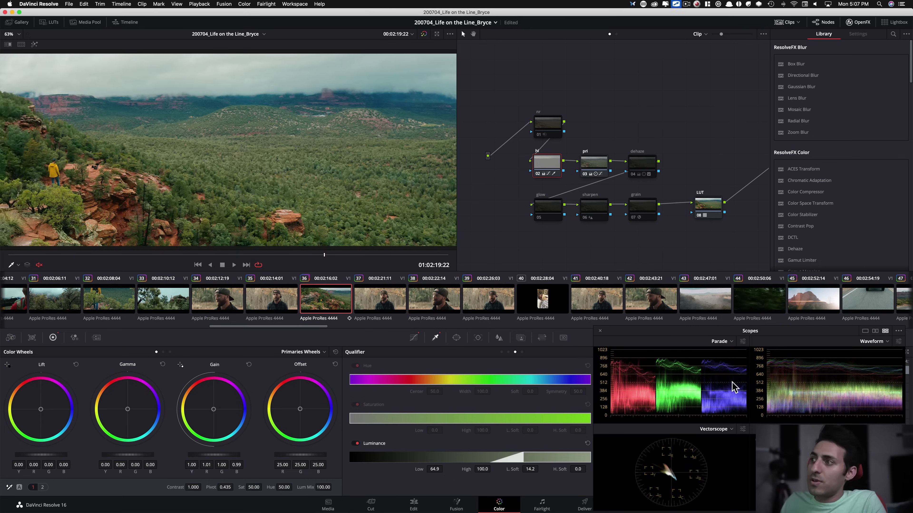
- Compare the landscape shot and its parade scope with node 02 repeatedly disabled and enabled
key("ctrl+d")
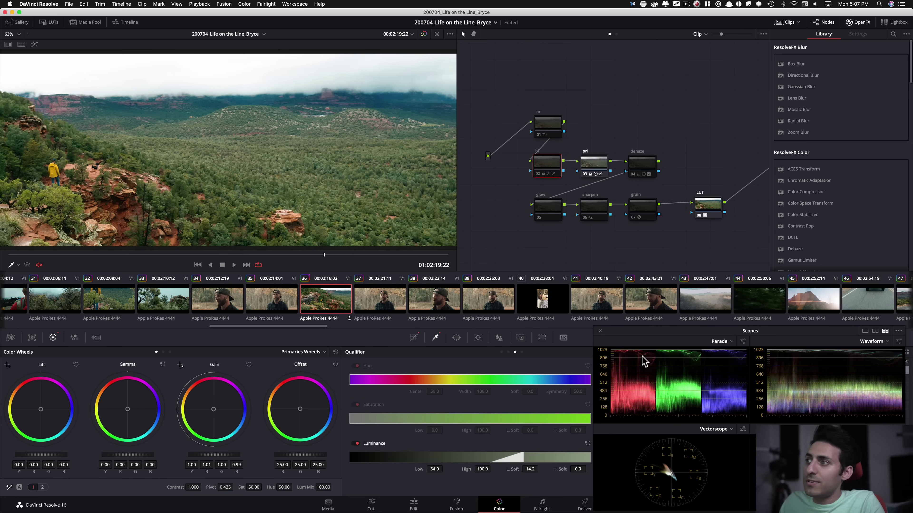
key("ctrl+d")
key("ctrl+d")
key("ctrl+d")
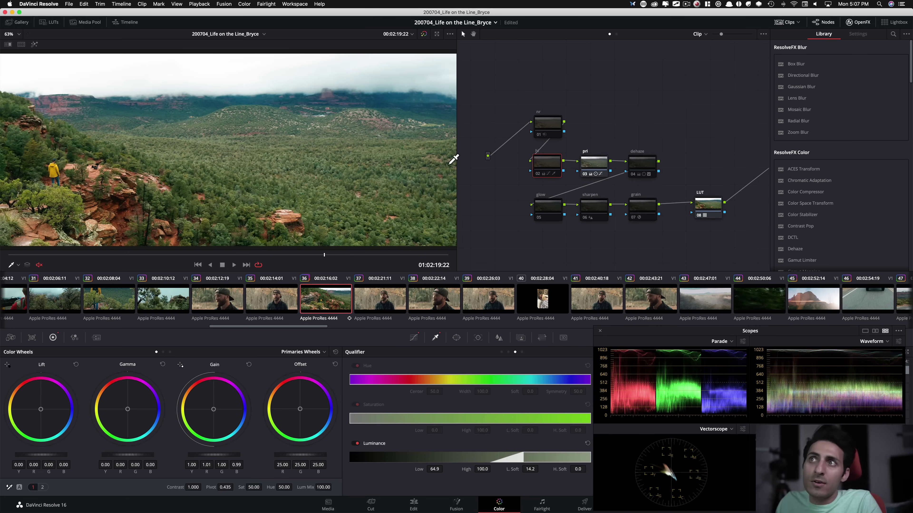
key("ctrl+d")
key("ctrl+d")
key("ctrl+d")
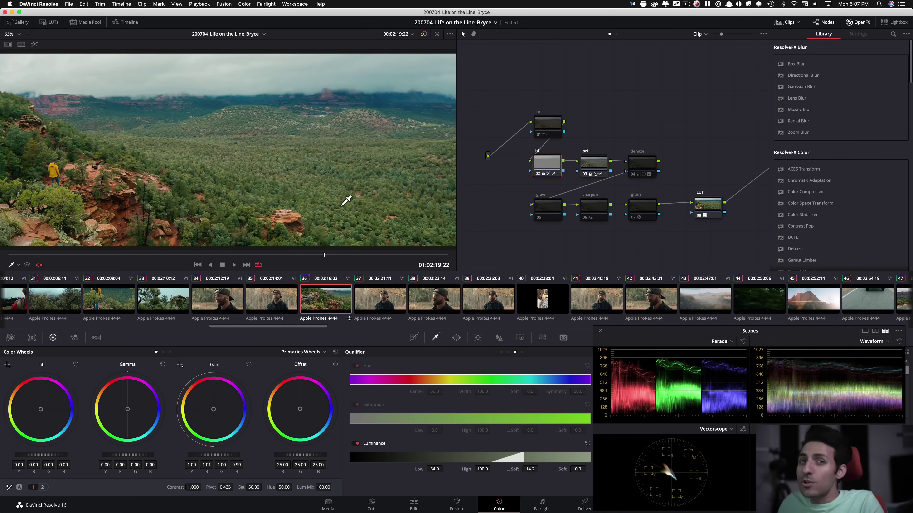
key("ctrl+d")
key("ctrl+d")
key("ctrl+d")
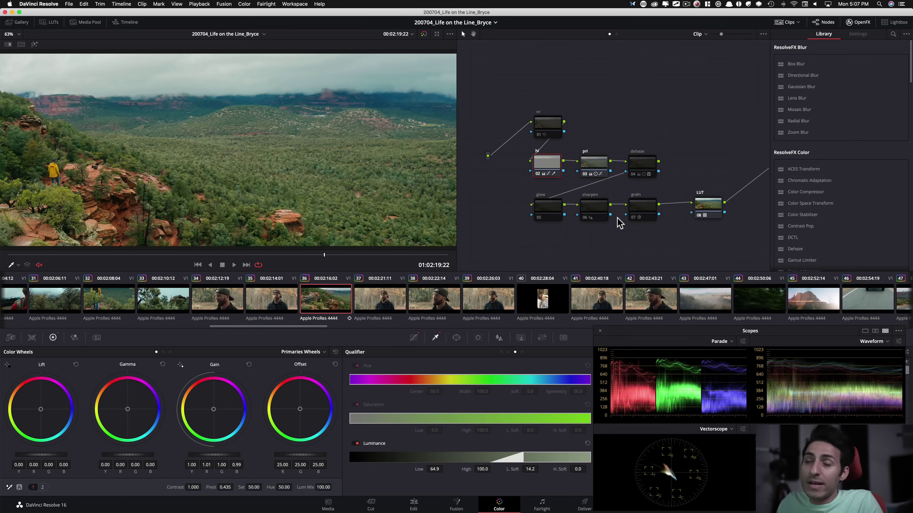
key("ctrl+d")
key("ctrl+d")
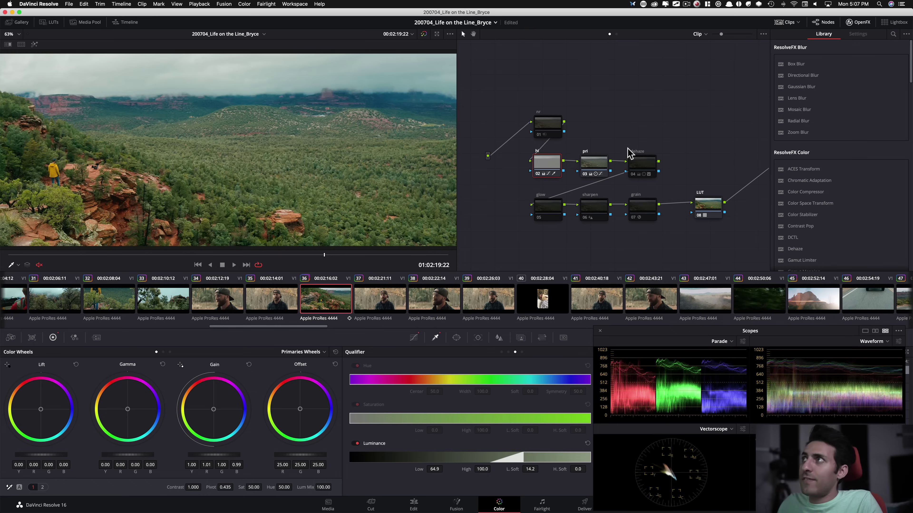
- Enable the dehaze node 04 and compare the shot with it off and on
left_click(640, 166)
key("ctrl+d")
key("ctrl+d")
key("ctrl+d")
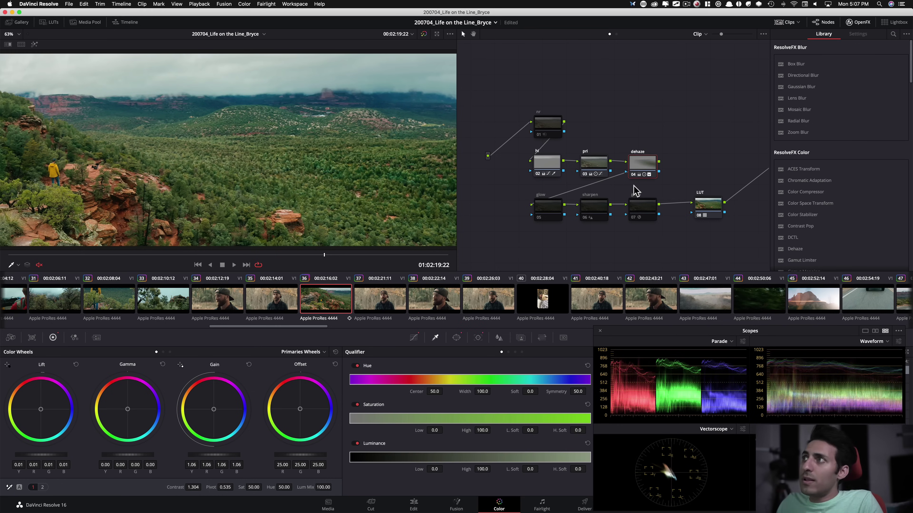
key("ctrl+d")
key("ctrl+d")
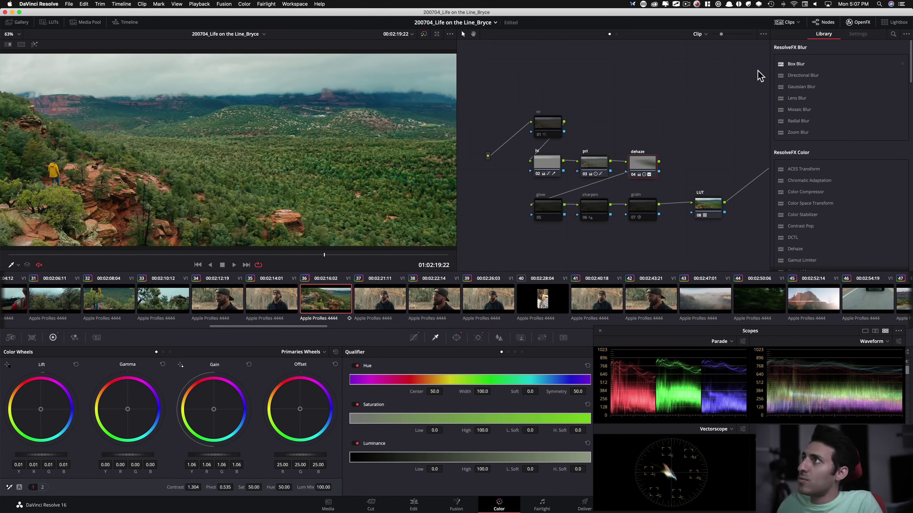
- Check the dehaze node's effect settings and compare the image with that node disabled and enabled
left_click(858, 36)
left_click(858, 34)
left_click(640, 161)
left_click(683, 141)
left_click(647, 165)
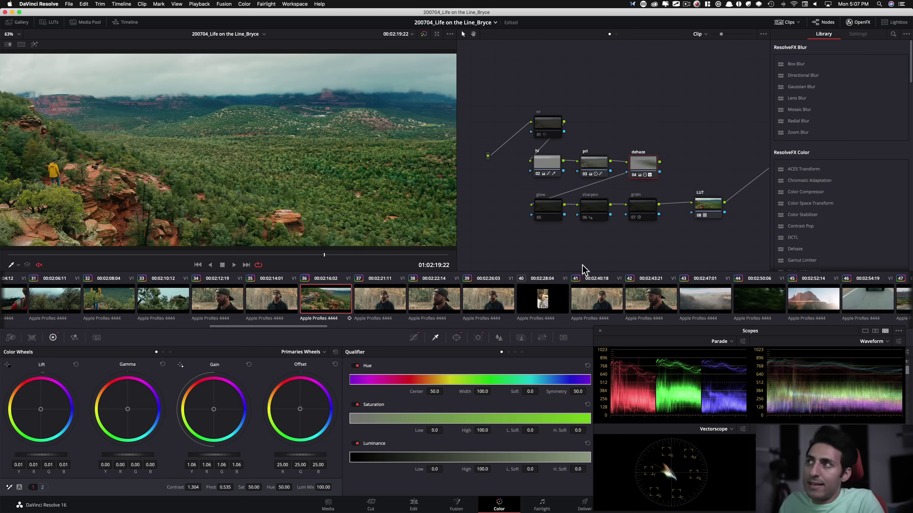
key("super+d")
key("super+d")
- Move the playhead to 01:02:20:17 and examine the dehaze node's circular power window with the node off and on
left_click_drag(332, 257, 390, 256)
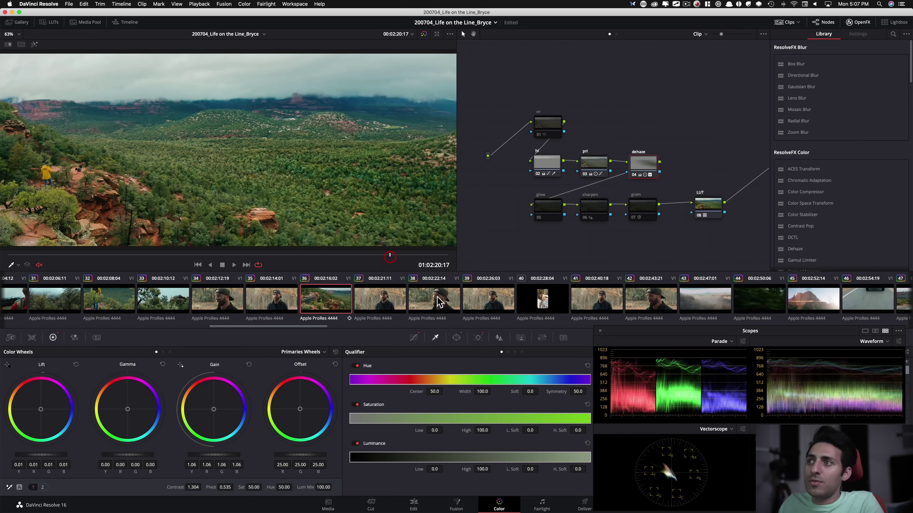
left_click(456, 337)
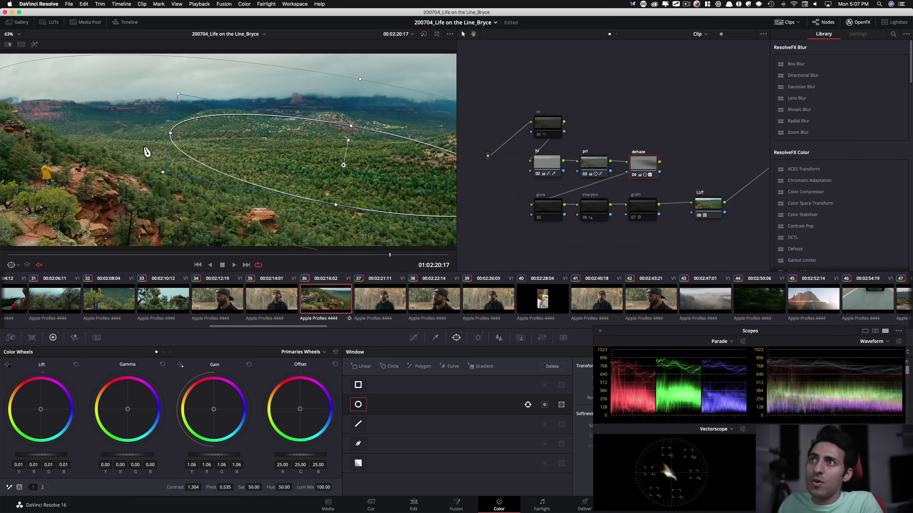
key("super+d")
key("super+d")
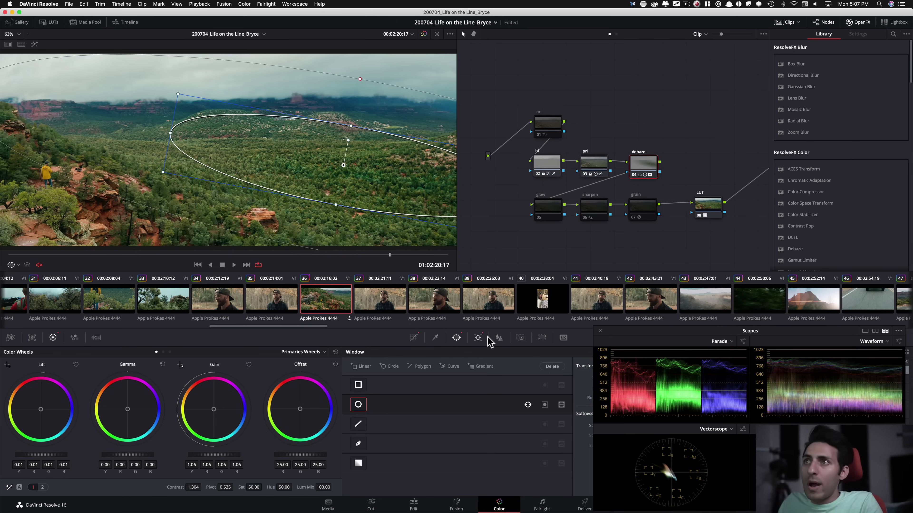
- Review the dehaze node's Hue Vs Hue curve and compare the greens with the node off and on
left_click(413, 338)
key("super+d")
key("super+d")
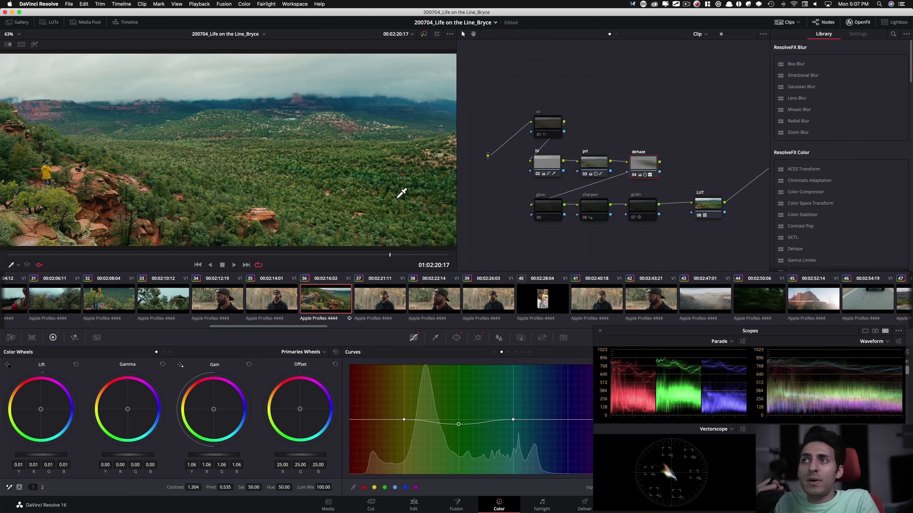
key("super+d")
key("super+d")
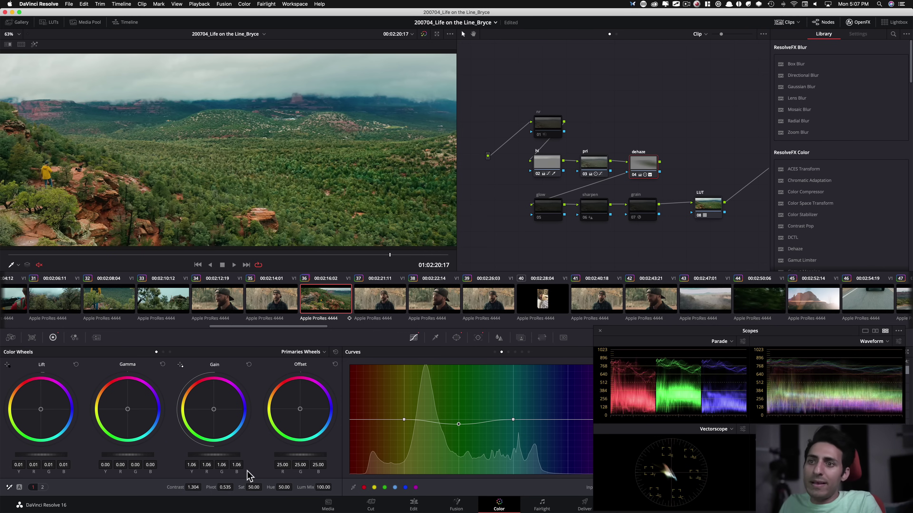
- Spotlight the color wheels with the screen annotation tool, dismiss it and bring the video scopes back
key("ctrl+Tab")
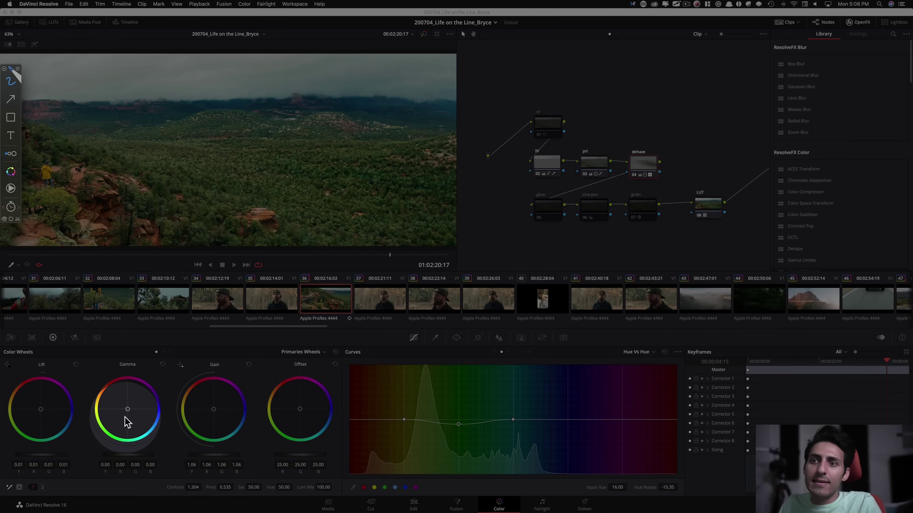
key("Escape")
left_click_drag(210, 402, 211, 401)
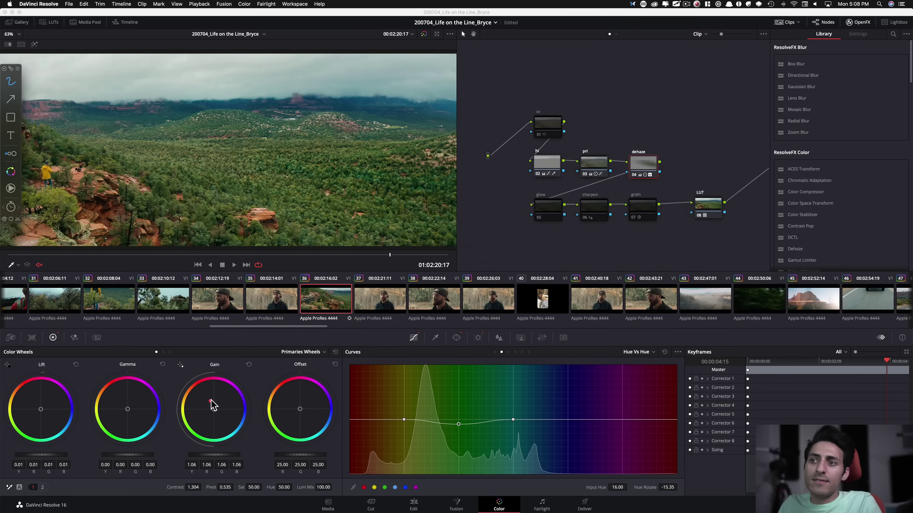
key("ctrl+shift+w")
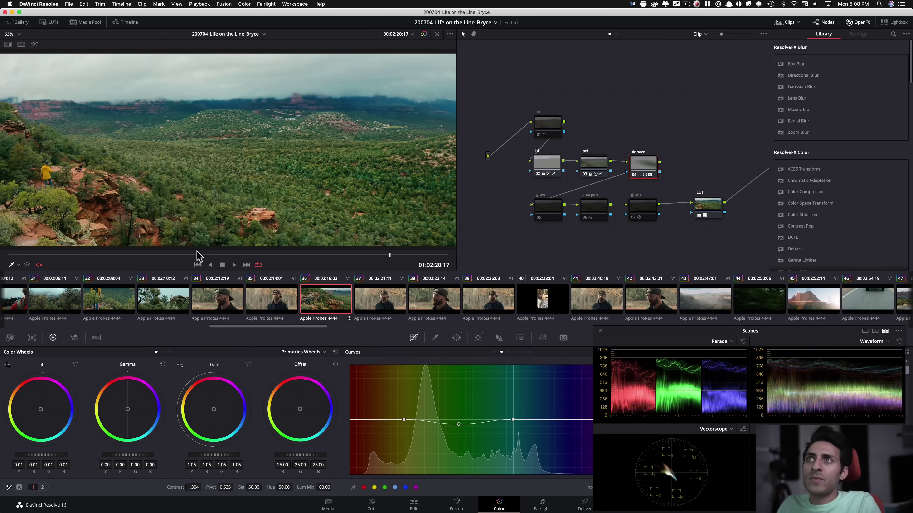
- Enable the nr node 01 and the remaining glow, sharpen and grain nodes
key("alt+f")
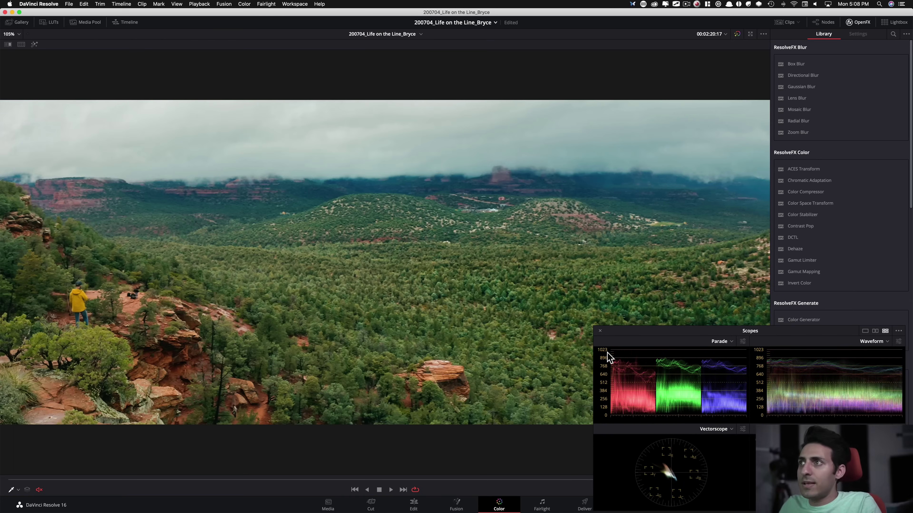
key("alt+f")
left_click(523, 126)
key("super+d")
left_click(523, 210)
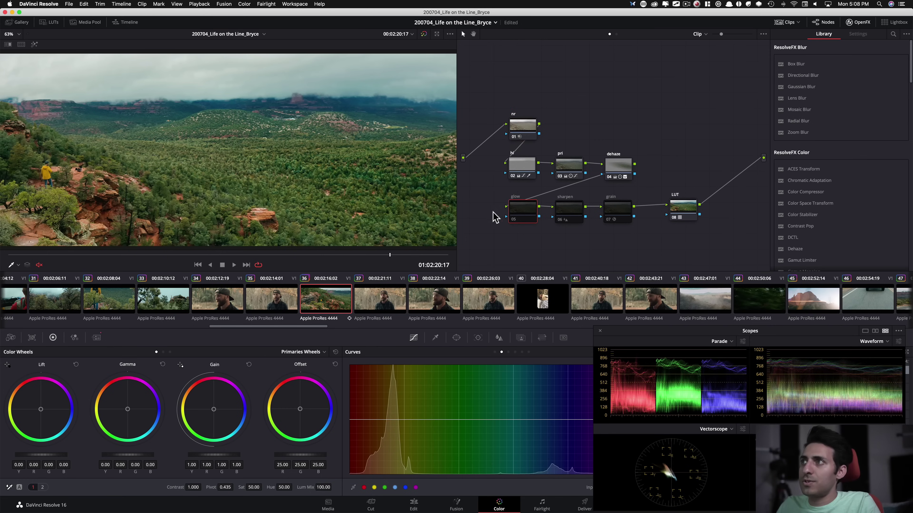
left_click(611, 221)
- Enlarge the viewer to full width with the effects library hidden, and play the clip ungraded from its start
key("alt+f")
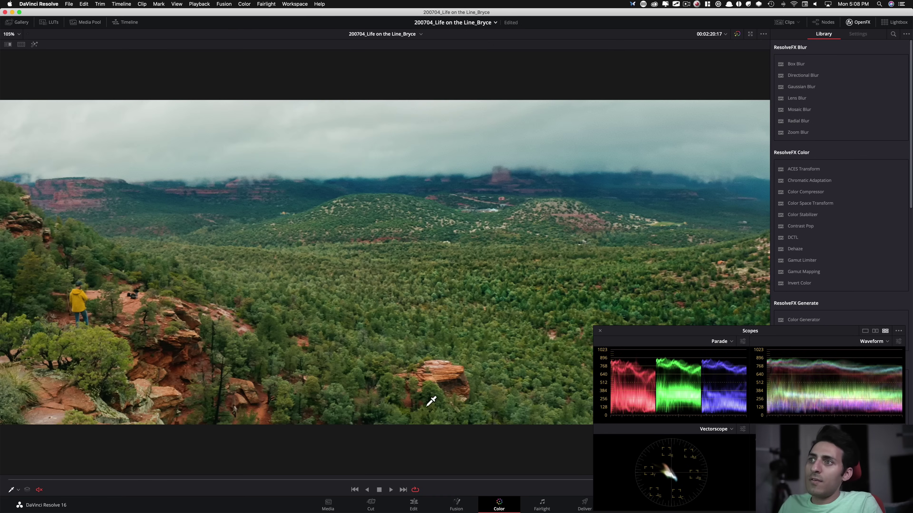
left_click(857, 22)
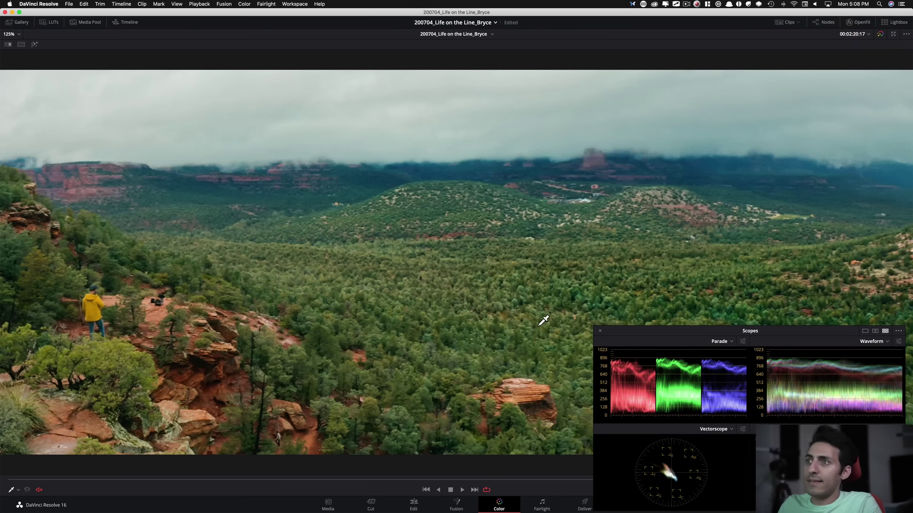
key("shift+d")
left_click(13, 481)
key("space")
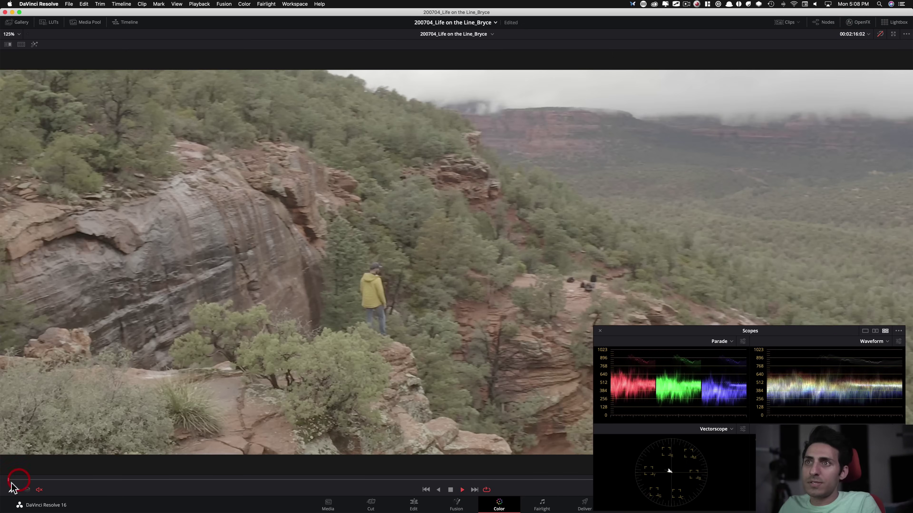
key("space")
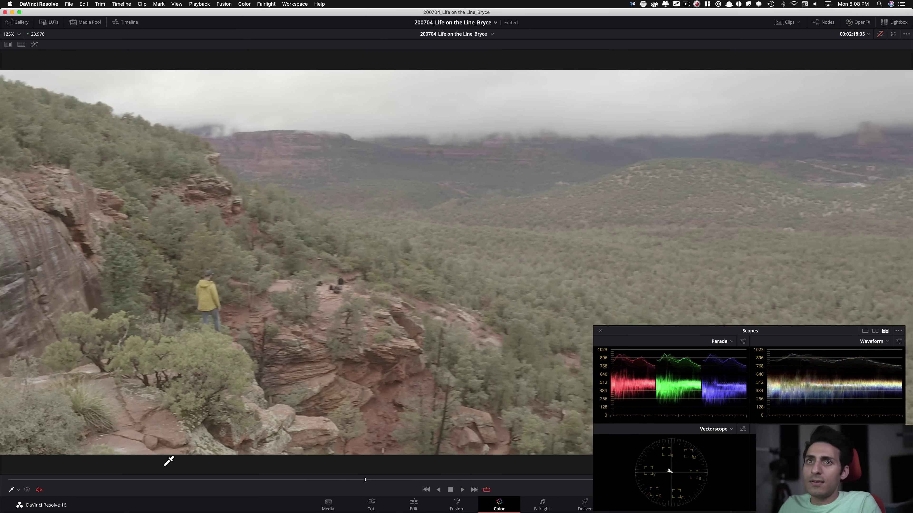
- Restore the grade, return to the clip's first frame and compare the graded and ungraded images repeatedly
key("shift+d")
left_click(11, 480)
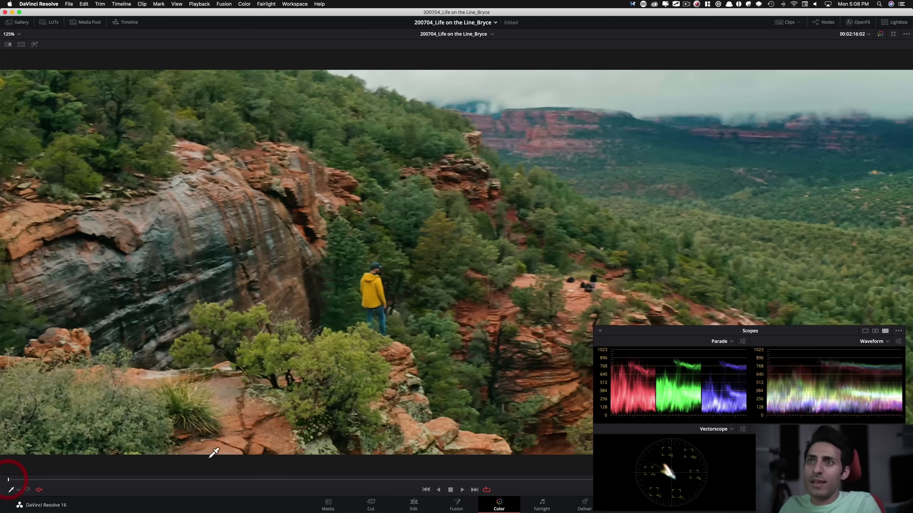
key("shift+d")
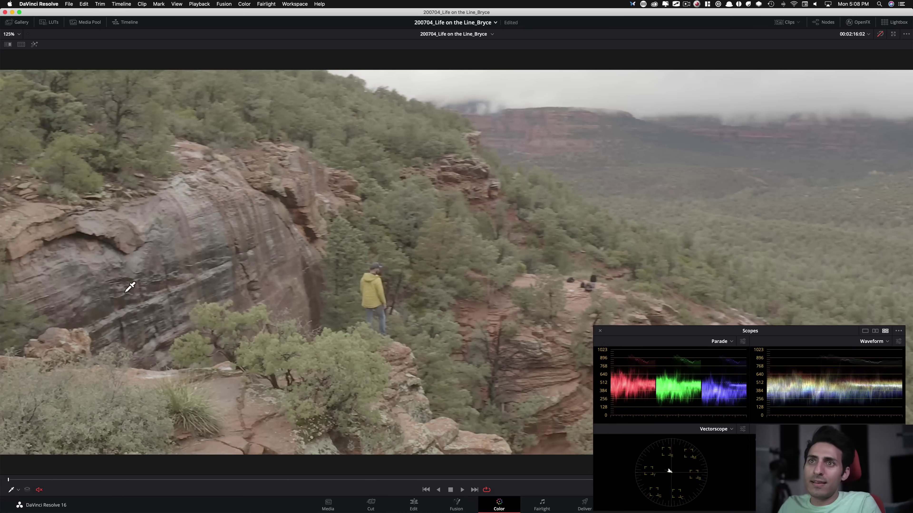
key("shift+d")
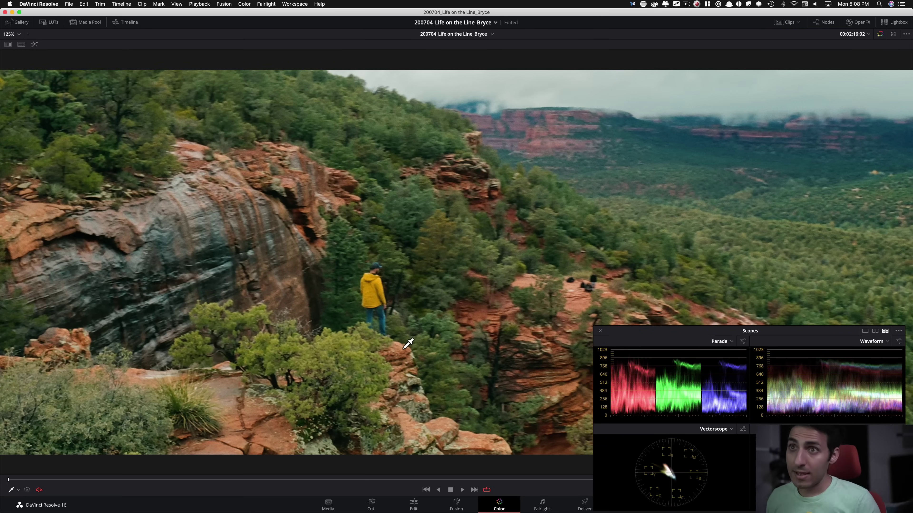
key("shift+d")
key("shift+d")
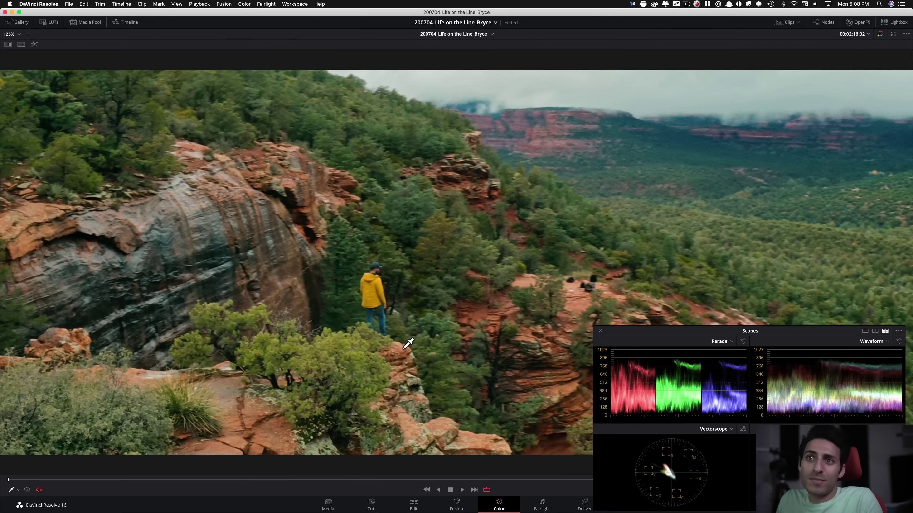
key("shift+d")
key("shift+d")
key("shift+d")
key("shift+d")
key("shift+d")
key("shift+d")
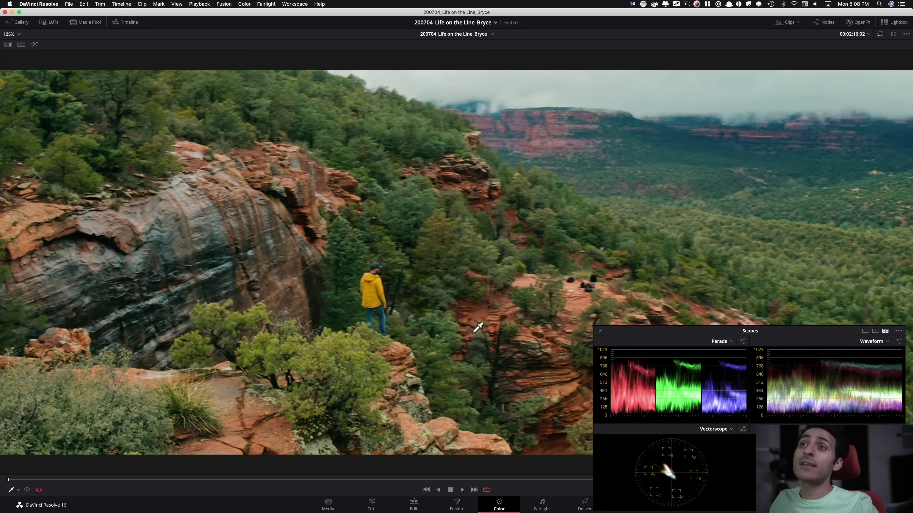
key("shift+d")
key("shift+d")
- Play the graded clip up to 00:02:20:04 and compare that frame with the grade bypassed and active
key("space")
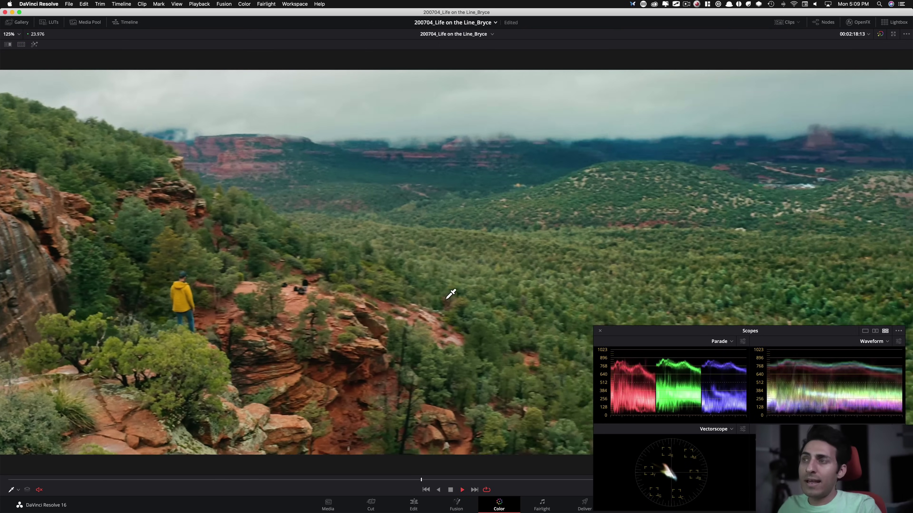
key("space")
key("shift+d")
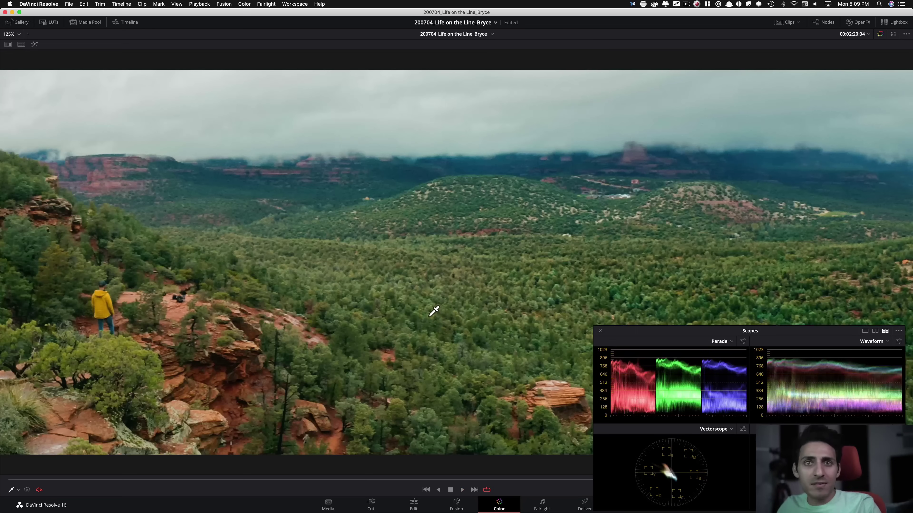
key("shift+d")
key("shift+d")
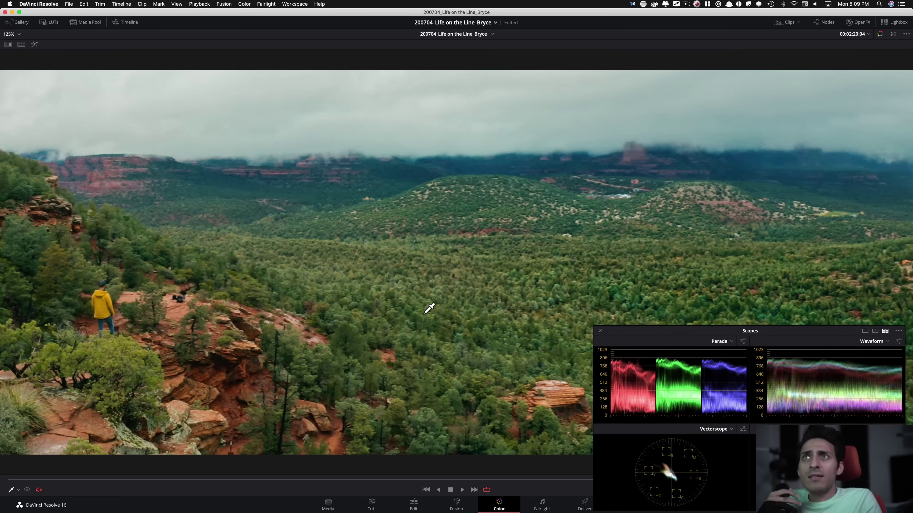
- Compare the frame at 00:02:20:04 with the grade repeatedly bypassed and restored, and return to the standard color layout
key("shift+d")
key("shift+d")
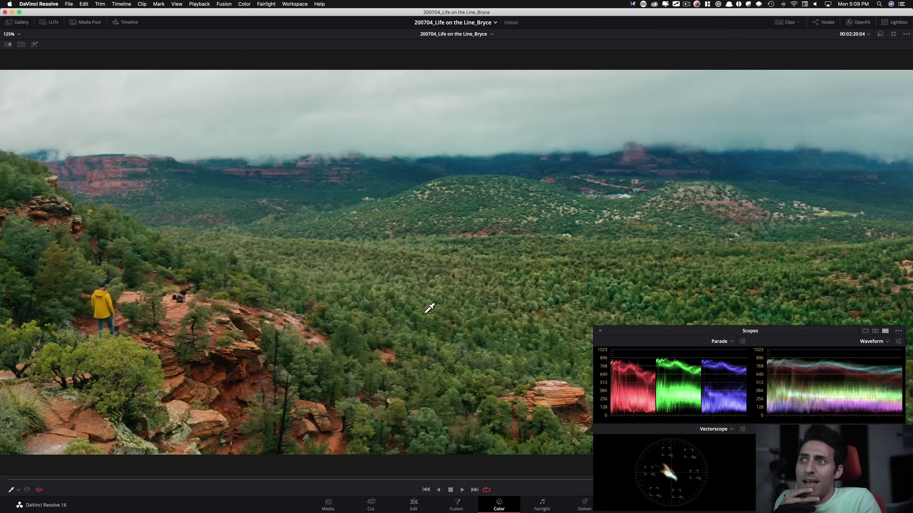
key("shift+d")
key("shift+d")
key("shift+d")
key("shift+d")
key("shift+d")
key("shift+d")
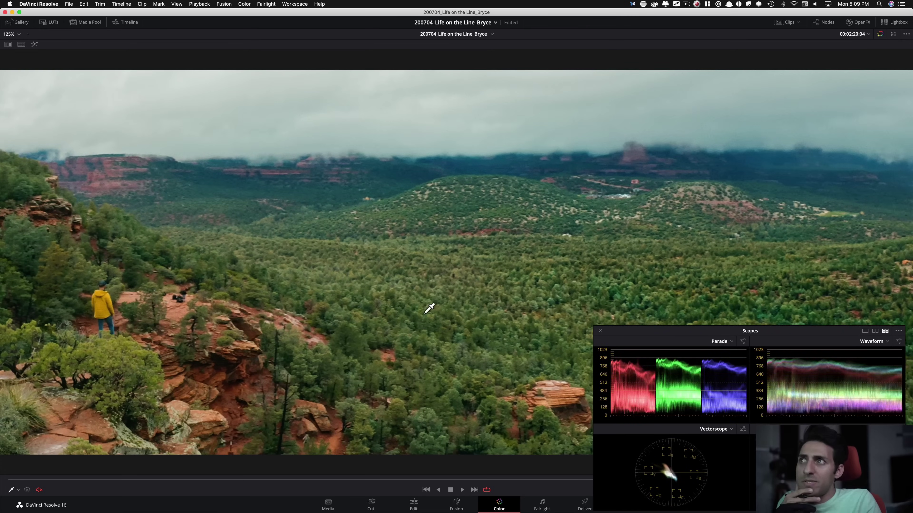
key("shift+d")
key("shift+d")
key("shift+d")
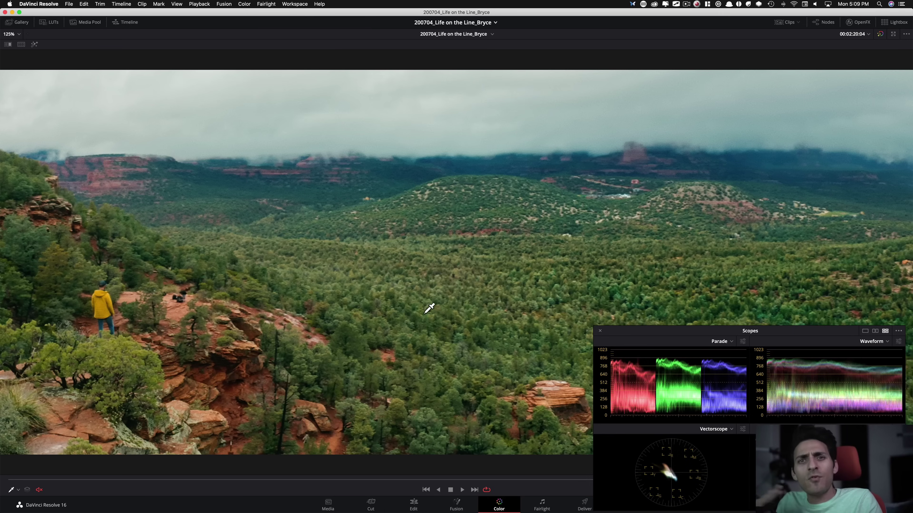
key("shift+d")
key("shift+d")
key("shift+d")
key("shift+d")
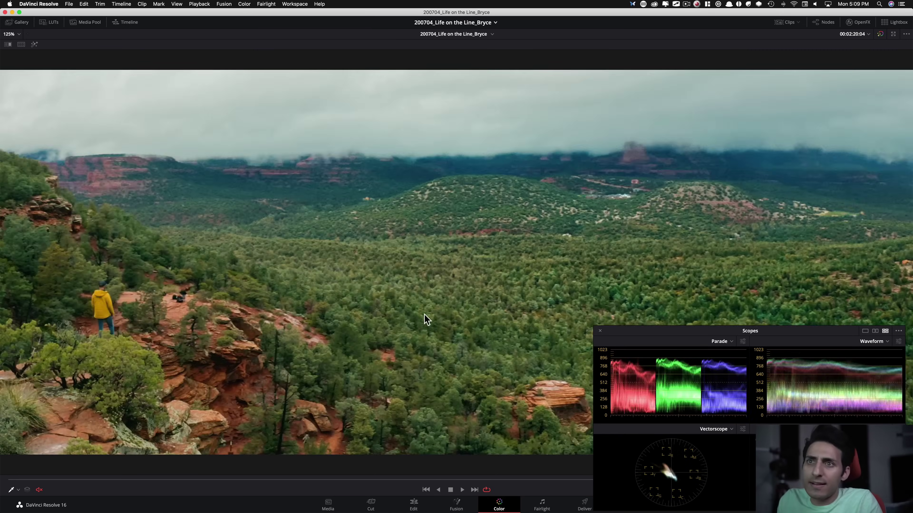
key("alt+f")
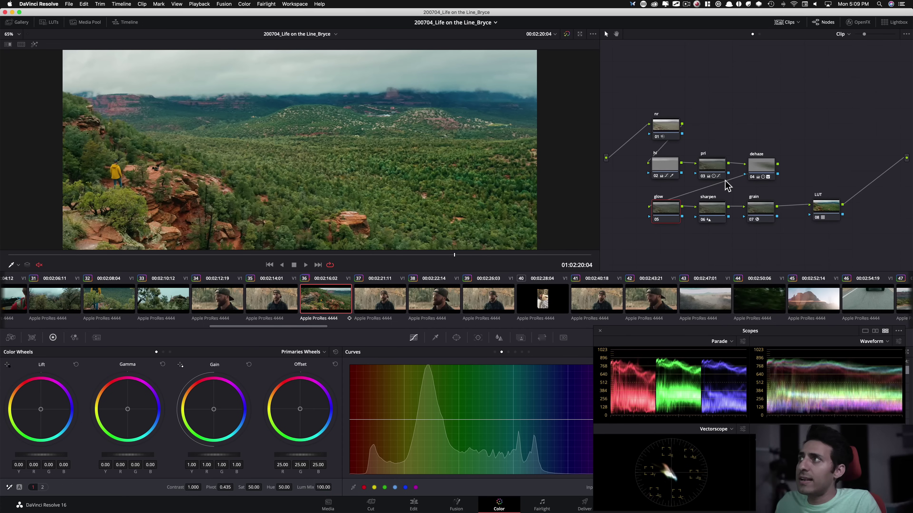
- Disable node 02 and the dehaze node 04, and scrub the clip back to 00:02:17:18 to inspect the sky
left_click(665, 166)
key("ctrl+d")
left_click(758, 166)
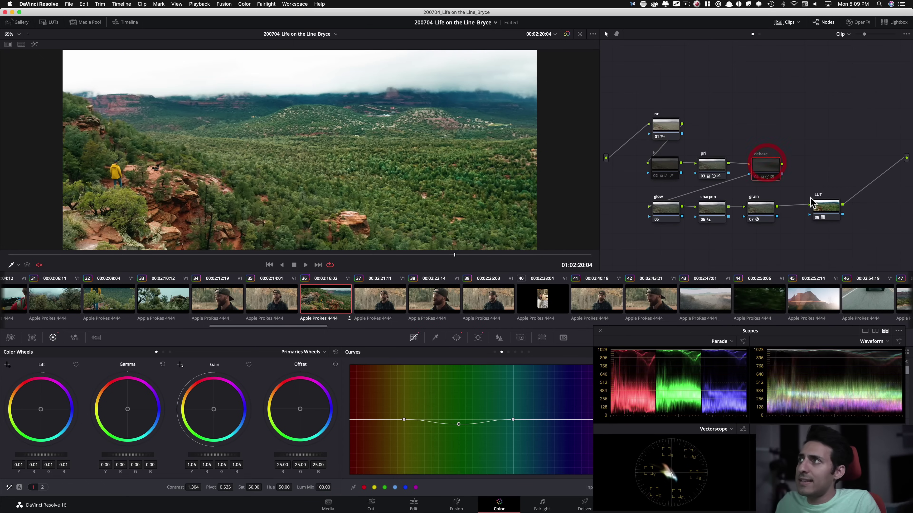
key("ctrl+d")
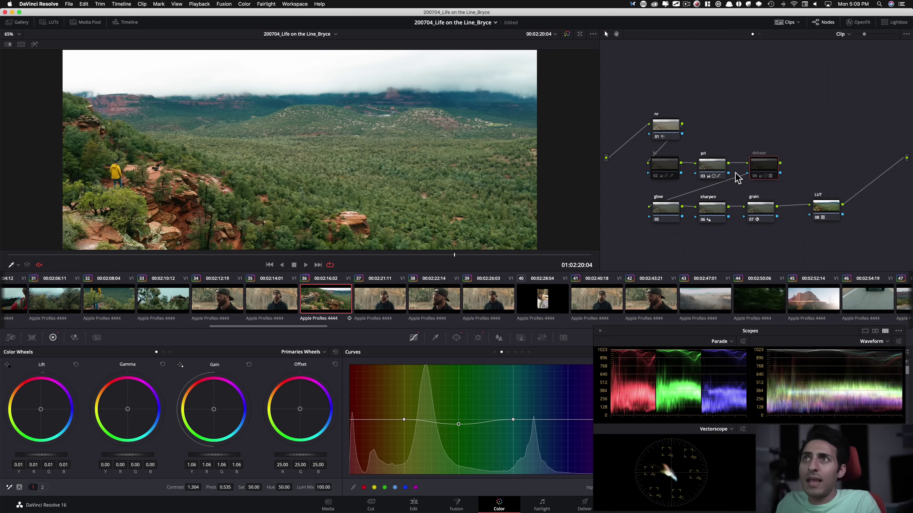
left_click_drag(341, 257, 154, 259)
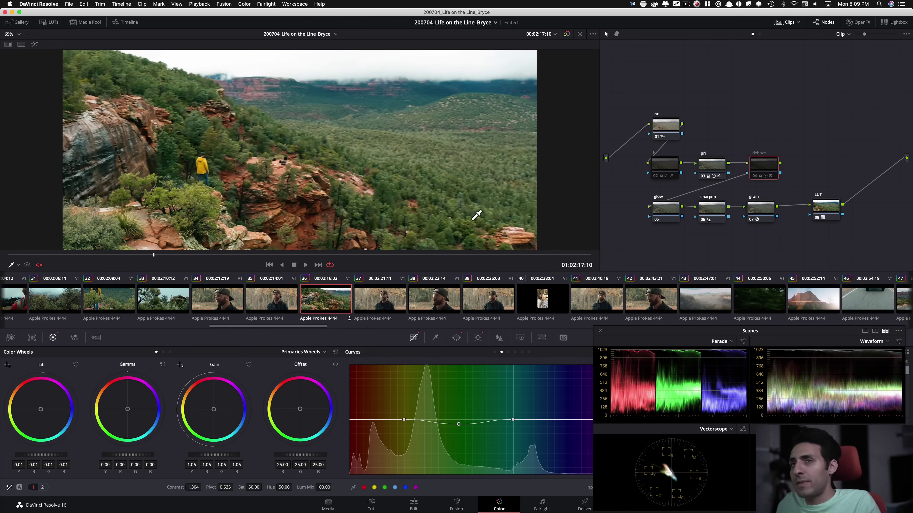
left_click(350, 256)
left_click_drag(354, 259, 190, 256)
- Re-enable node 02 and the dehaze node, check the grade against the bypassed image, and scrub to 00:02:19:08
left_click(666, 169)
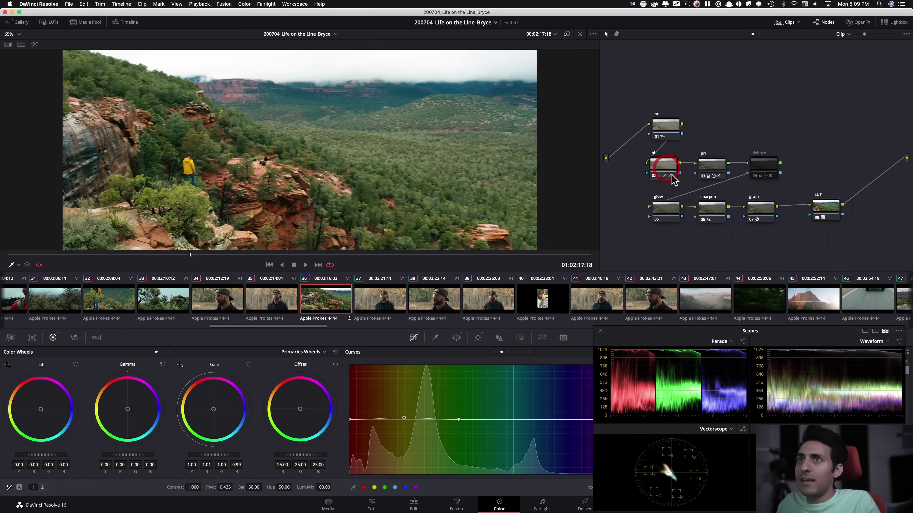
left_click(764, 169)
key("shift+d")
key("shift+d")
left_click_drag(238, 256, 363, 255)
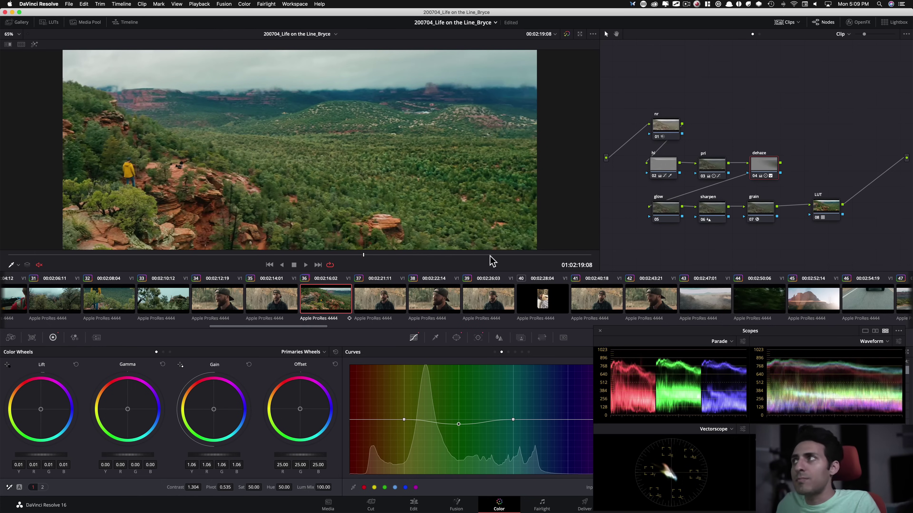
- Look at the misty mountain clip 43, open the van road clip 48, and park the playhead at 00:03:00:14
left_click_drag(281, 327, 361, 326)
left_click(201, 301)
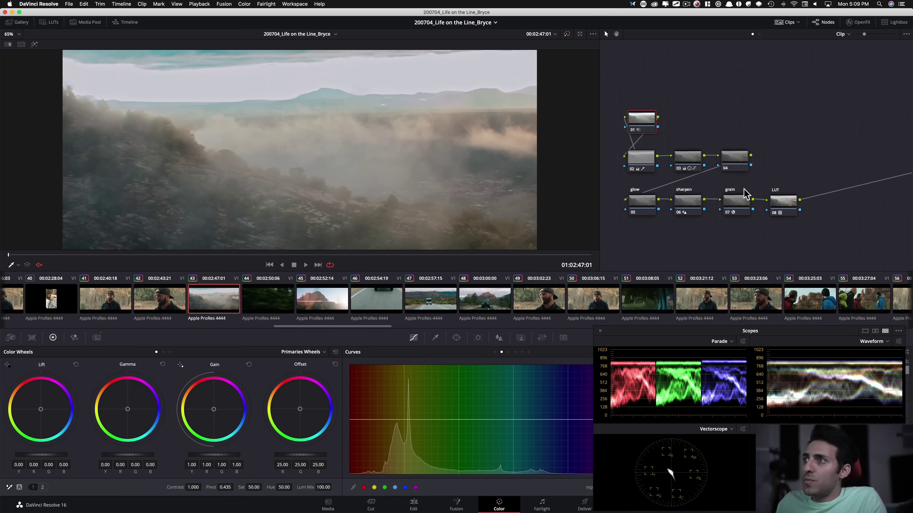
left_click_drag(341, 327, 316, 327)
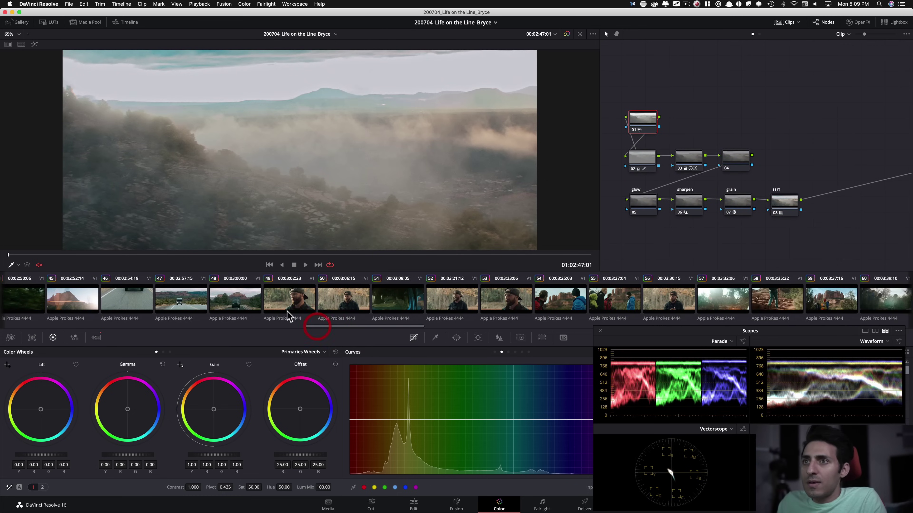
left_click(241, 304)
mouse_move(126, 260)
left_mouse_down()
mouse_move(176, 260)
mouse_move(125, 259)
left_mouse_up()
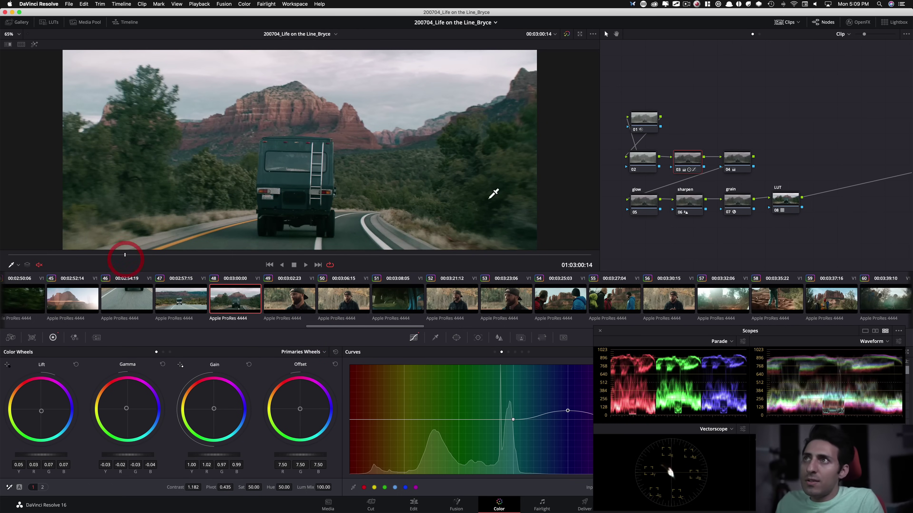
- Move the LUT node 08 further from the grain node, disable all nodes, and enable only the LUT
left_click(783, 207)
left_click_drag(783, 208, 811, 205)
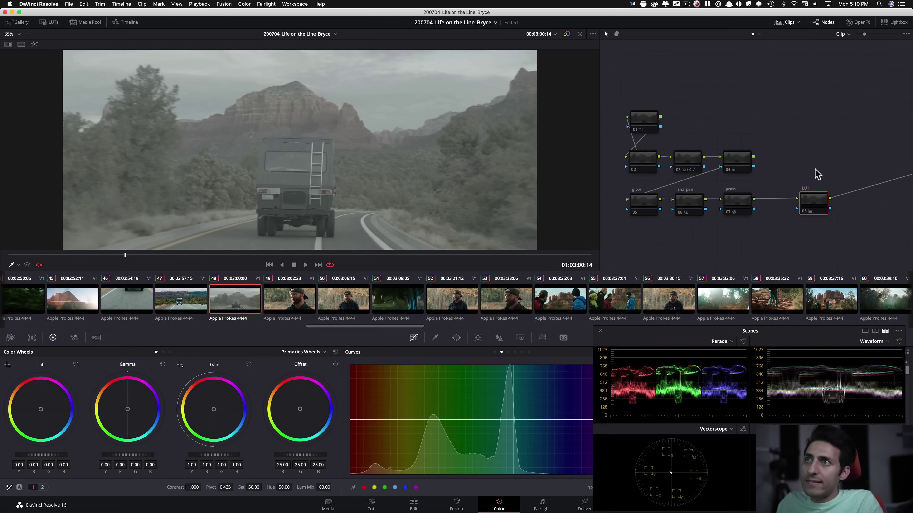
key("ctrl+d")
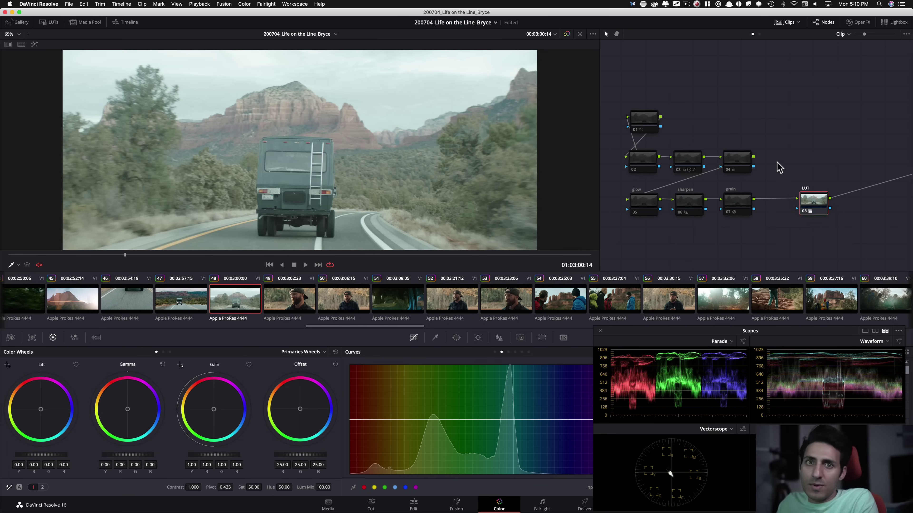
- Enable node 03, compare the shot with and without it, and review its temperature, tint and contrast settings
left_click(679, 161)
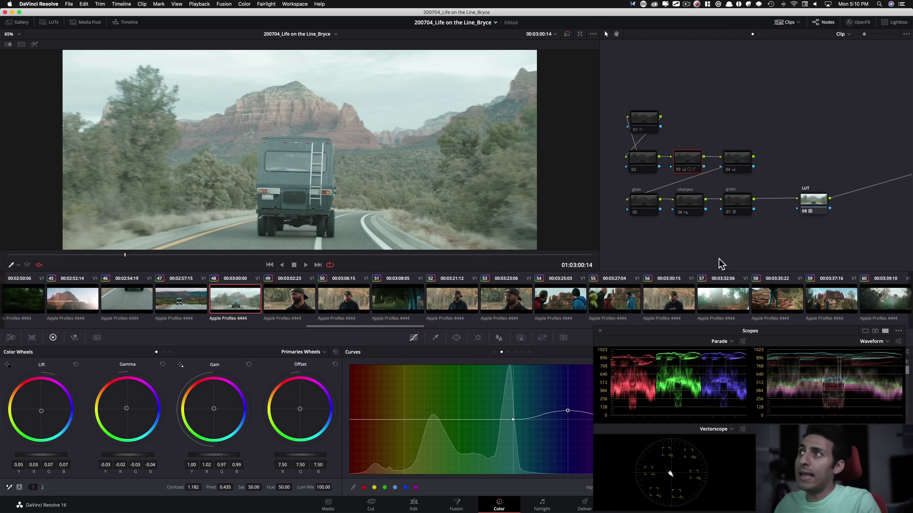
left_click(41, 488)
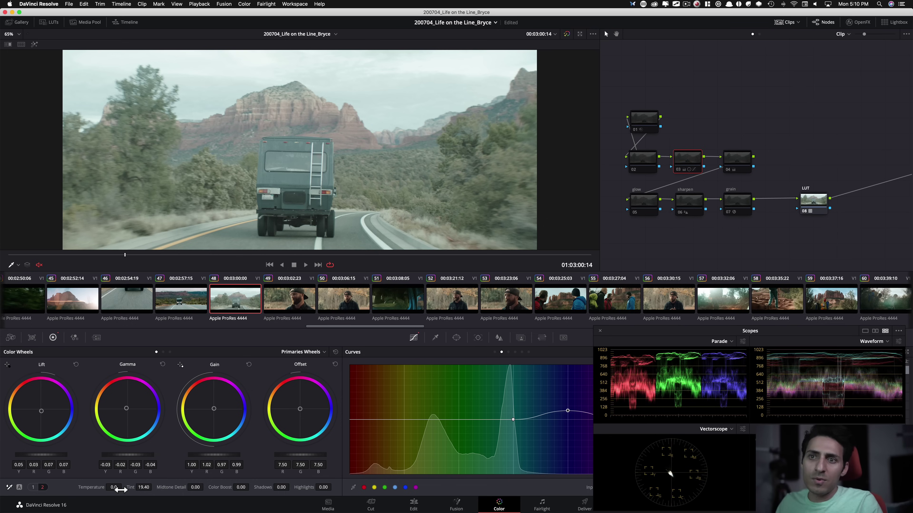
key("super+d")
key("super+d")
key("super+d")
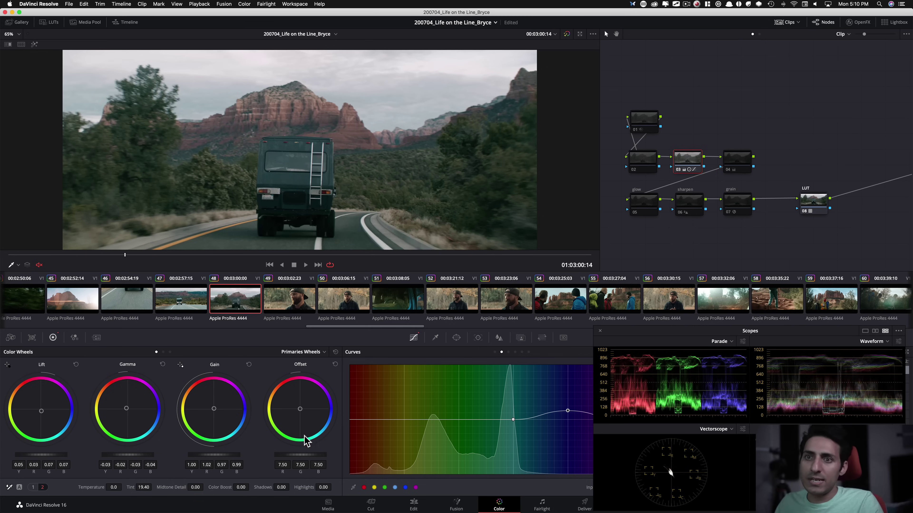
key("super+d")
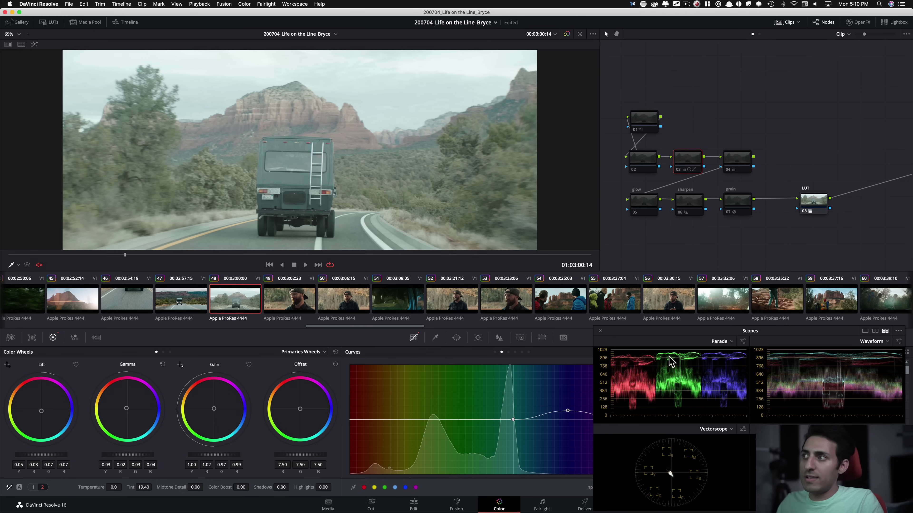
key("super+d")
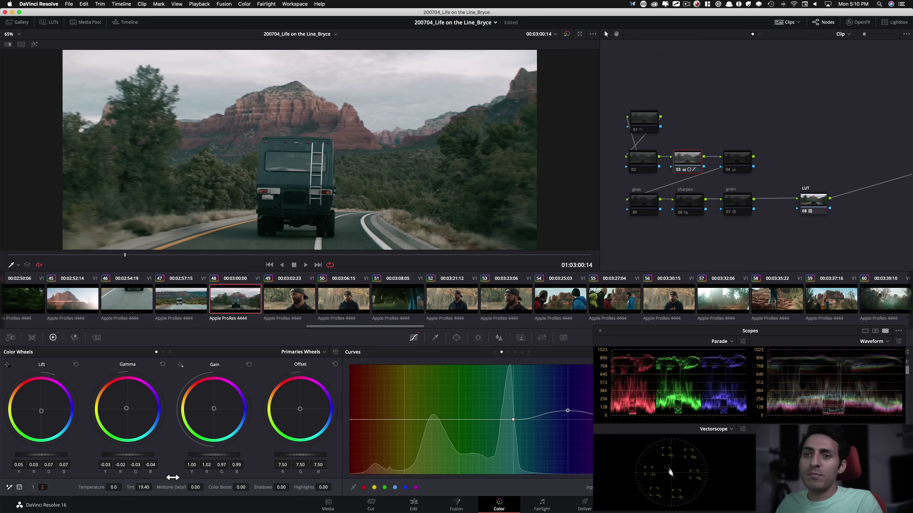
left_click(34, 488)
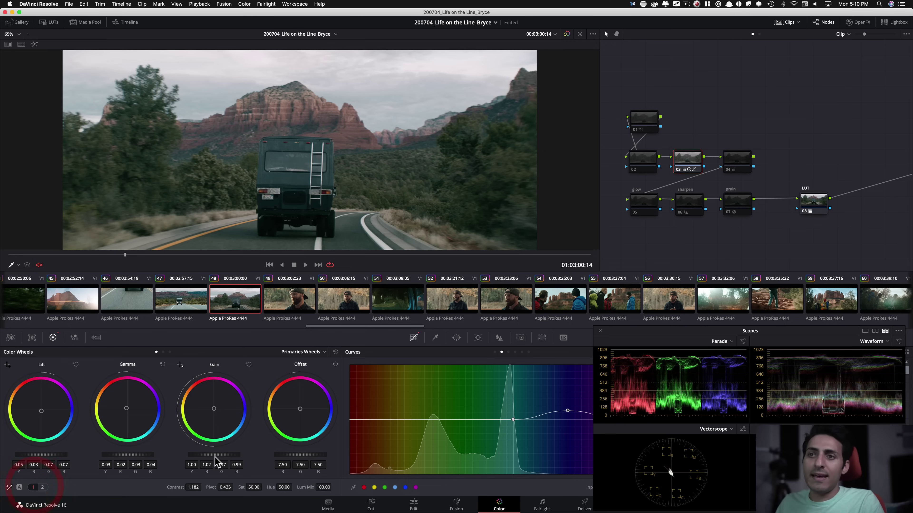
- Hide the scopes to expose the full curve and keyframe areas, restore them, and toggle node 03 for comparison
key("ctrl+shift+Tab")
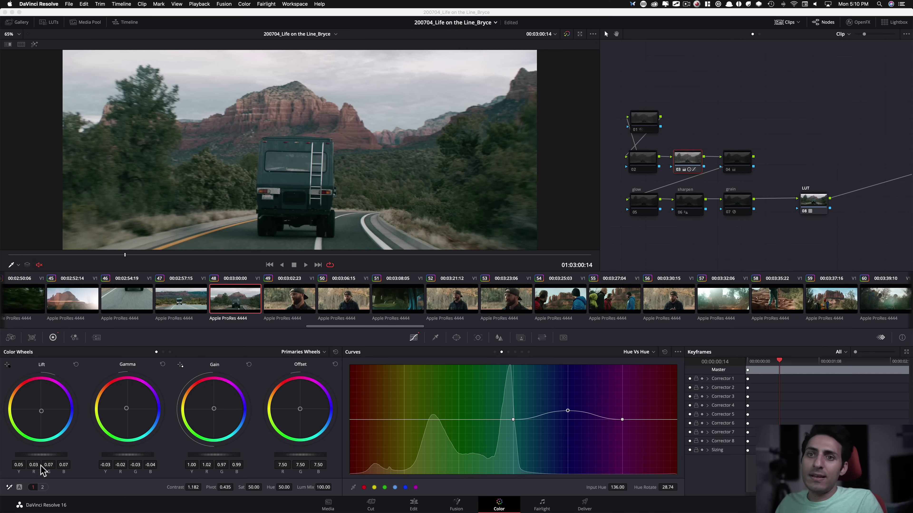
key("f")
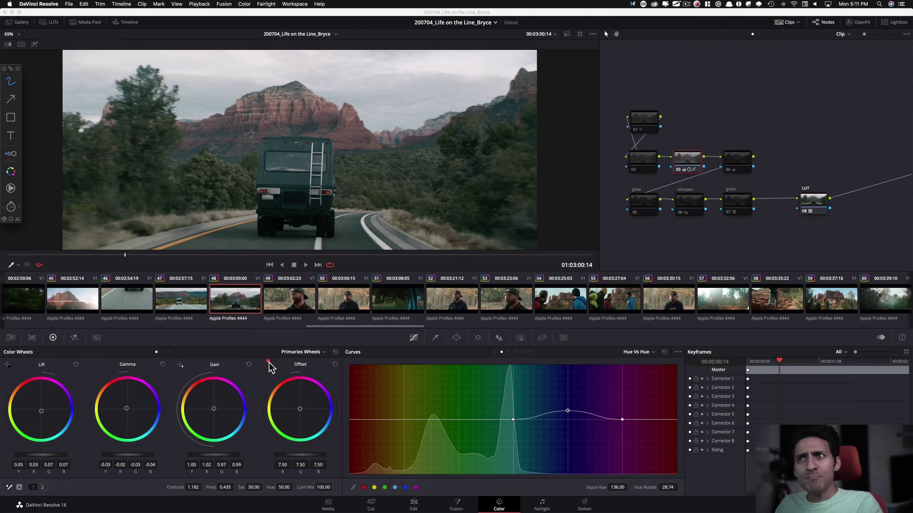
key("super+shift+w")
key("super+d")
key("super+d")
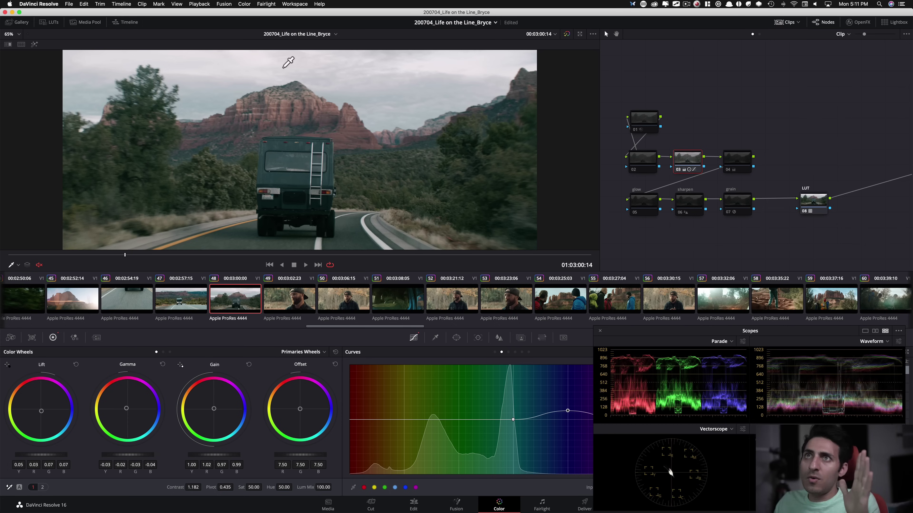
key("super+d")
key("super+d")
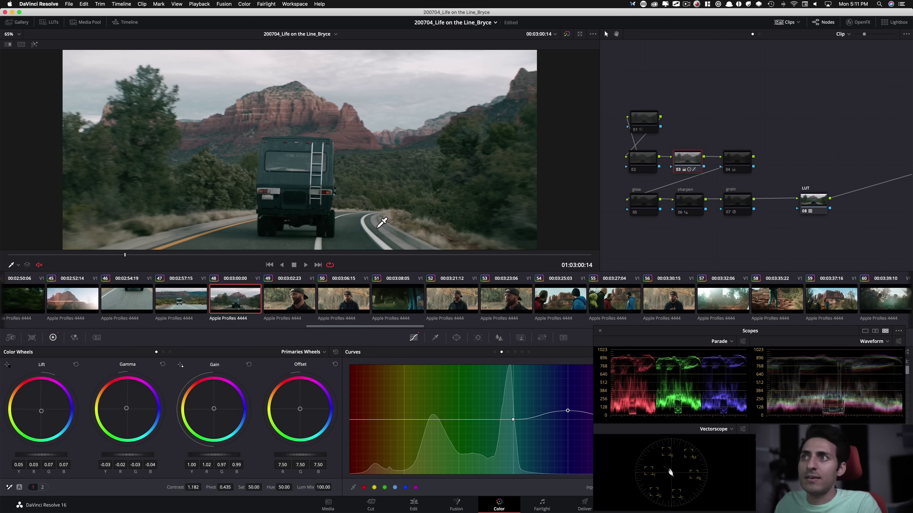
- Enlarge the viewer to full width and compare the van shot with its whole grade bypassed and active
key("alt+f")
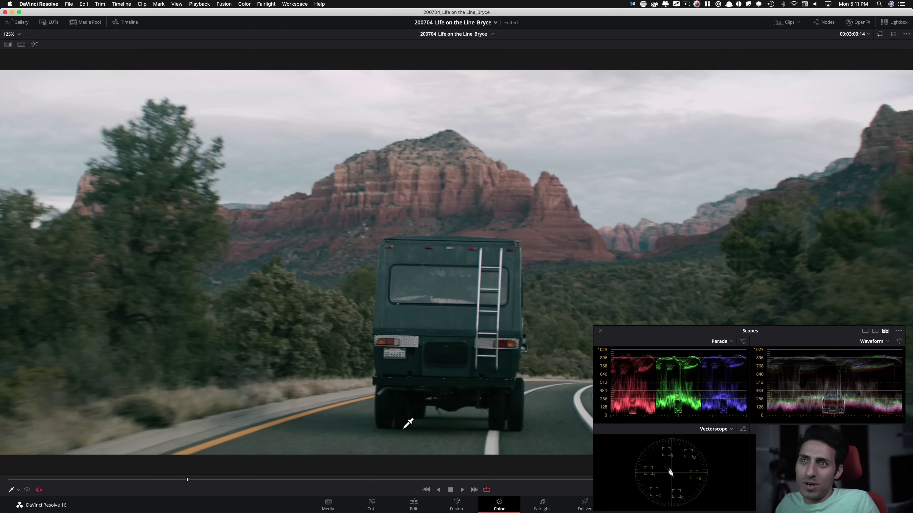
key("shift+d")
key("shift+d")
key("shift+d")
key("shift+d")
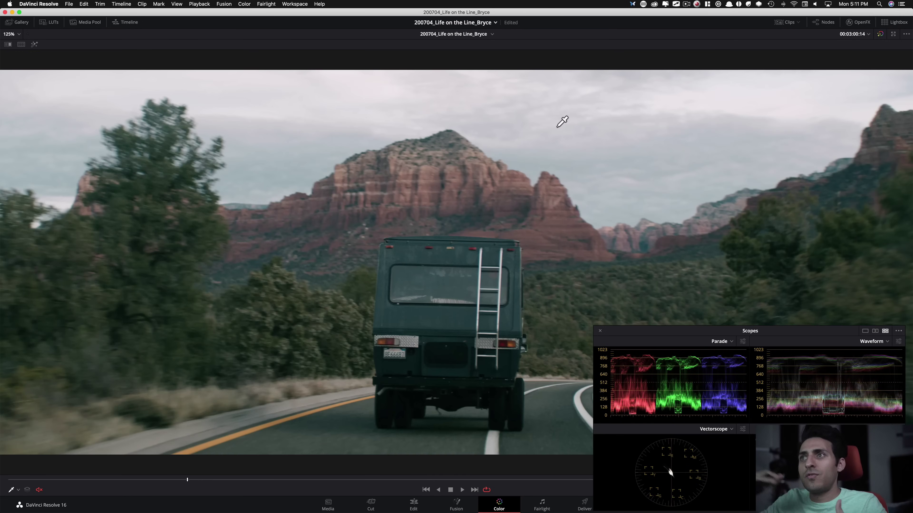
key("shift+d")
key("shift+d")
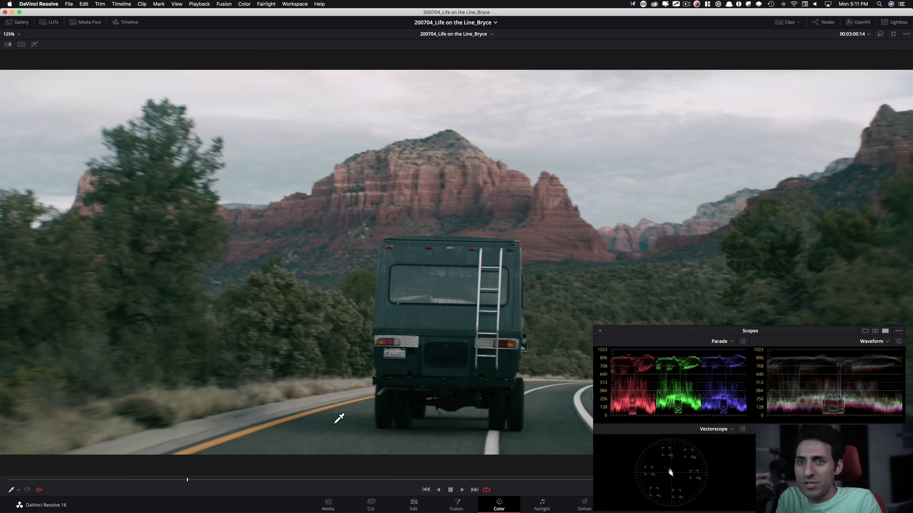
- Toggle node 03 off and on in the enlarged viewer to compare the van shot with the LUT alone
key("super+d")
key("super+d")
key("super+d")
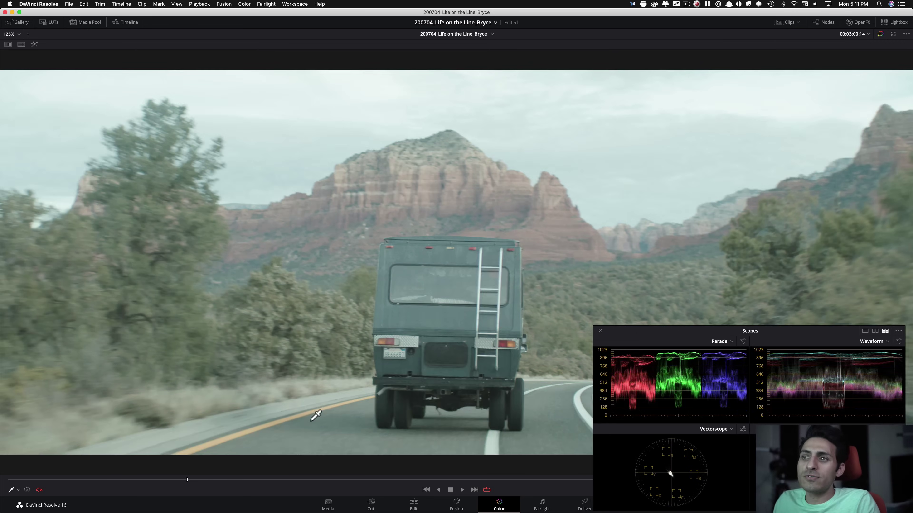
key("super+d")
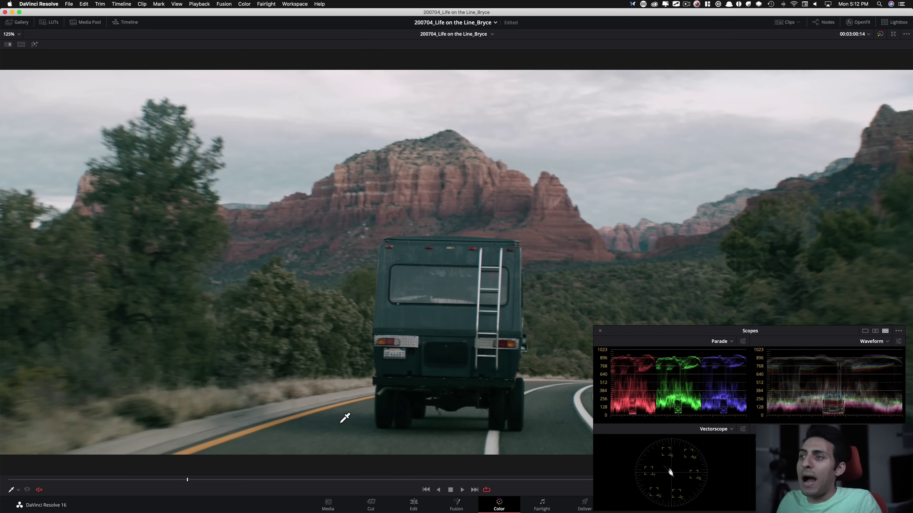
key("super+d")
key("super+d")
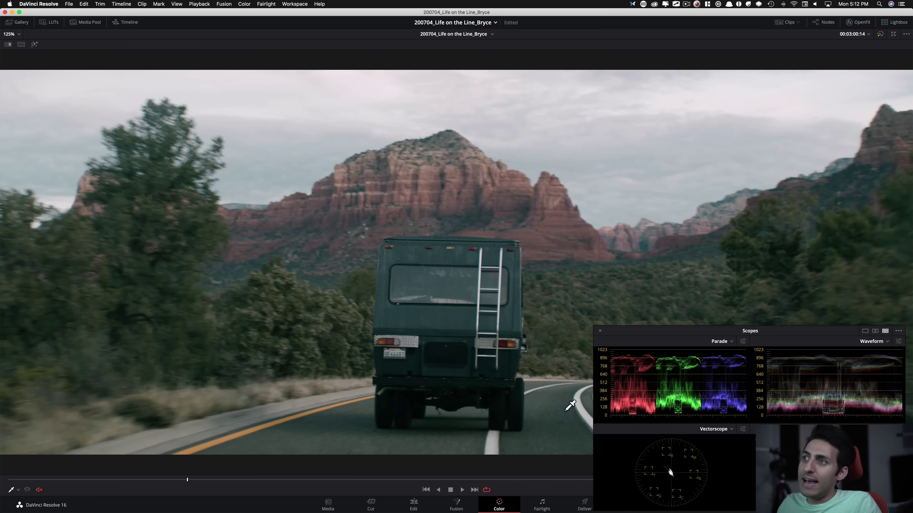
- Return to the standard color layout and check node 03's effect again in the node graph
key("alt+f")
key("super+d")
key("super+d")
key("super+d")
key("super+d")
left_click_drag(660, 162, 687, 171)
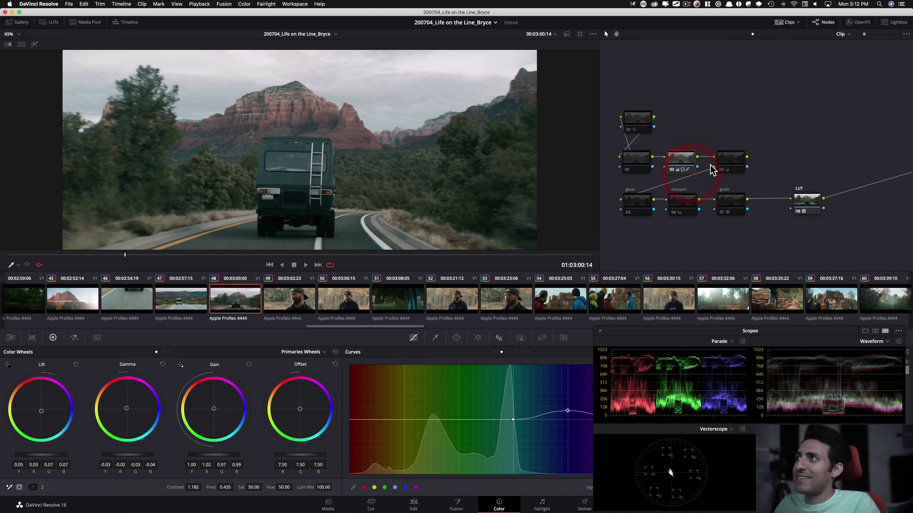
- Enable the saturation node 04 and compare the van shot with and without it
left_click(717, 139)
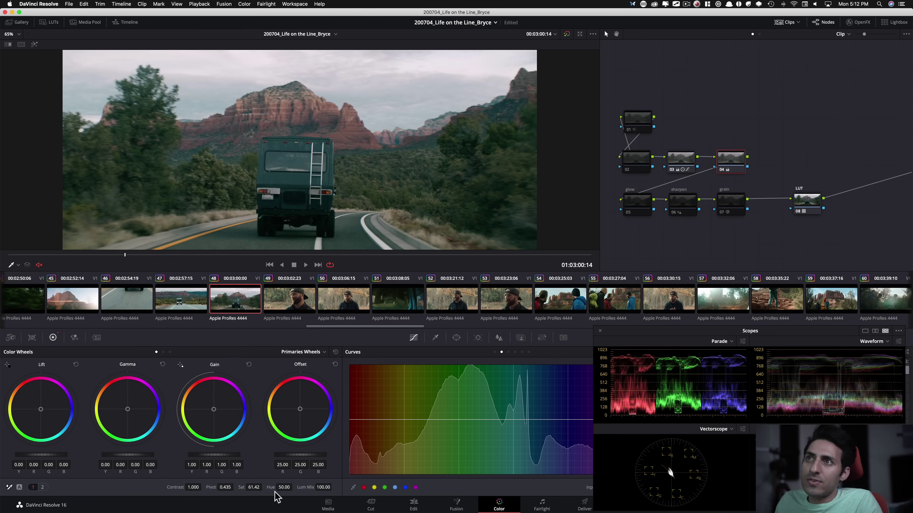
key("super+d")
key("ctrl+d")
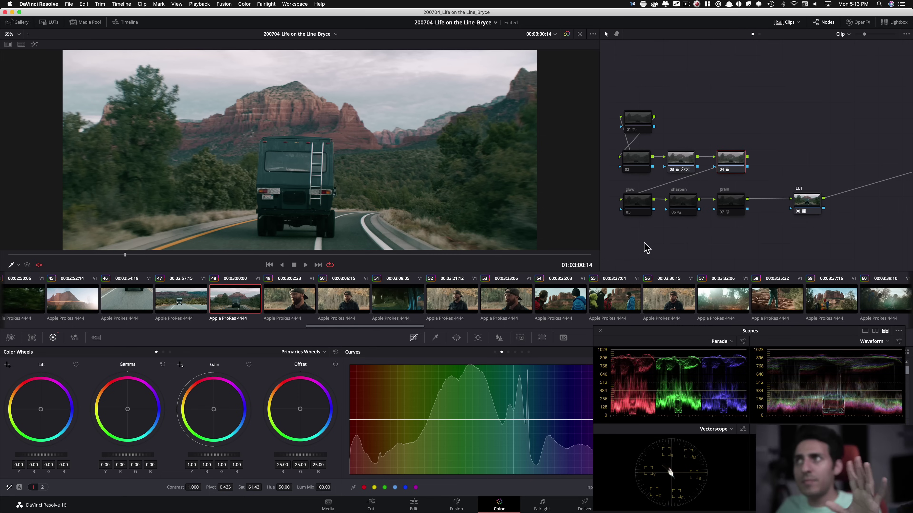
- Re-enable the glow, sharpen and grain nodes plus nodes 01 and 02 on the van shot
left_click(636, 204)
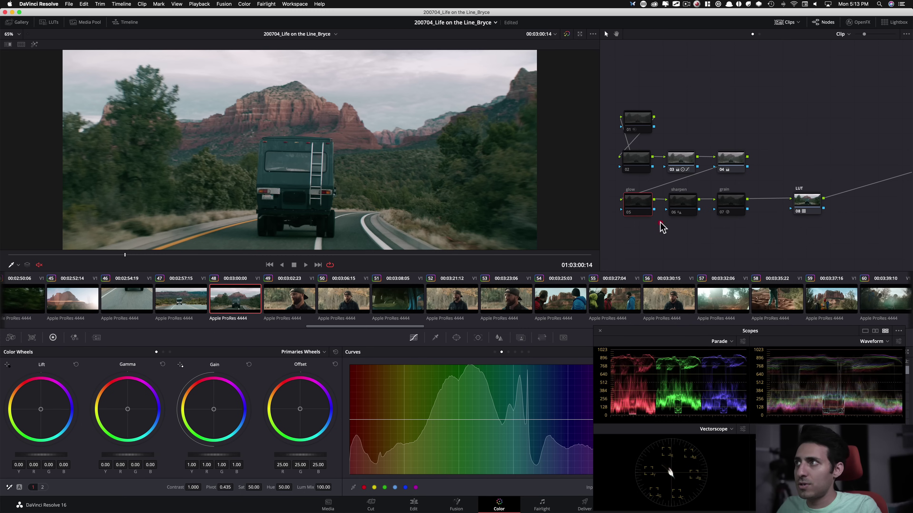
left_click(643, 122)
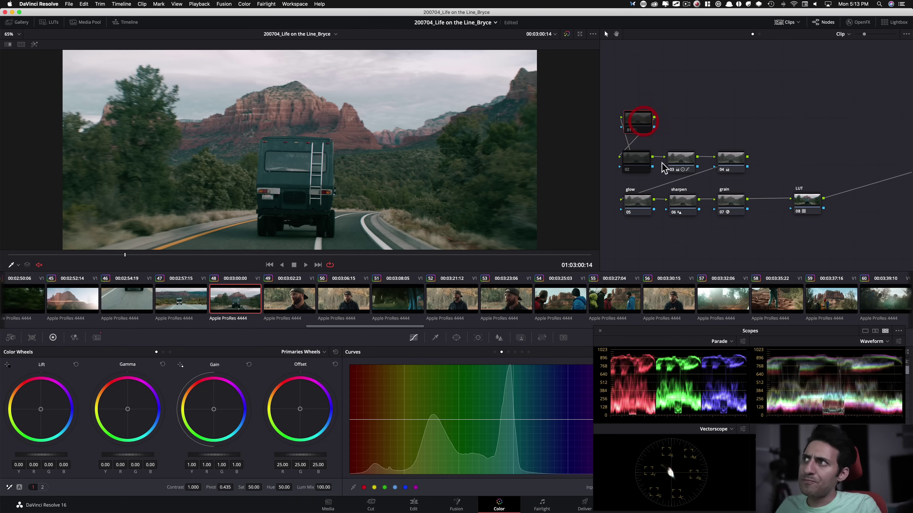
left_click(638, 162)
key("shift+d")
key("shift+d")
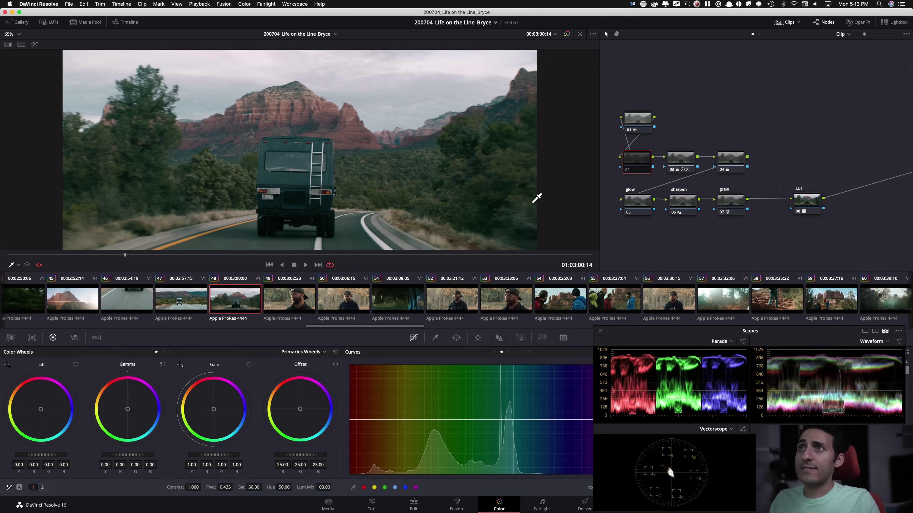
key("shift+d")
key("shift+d")
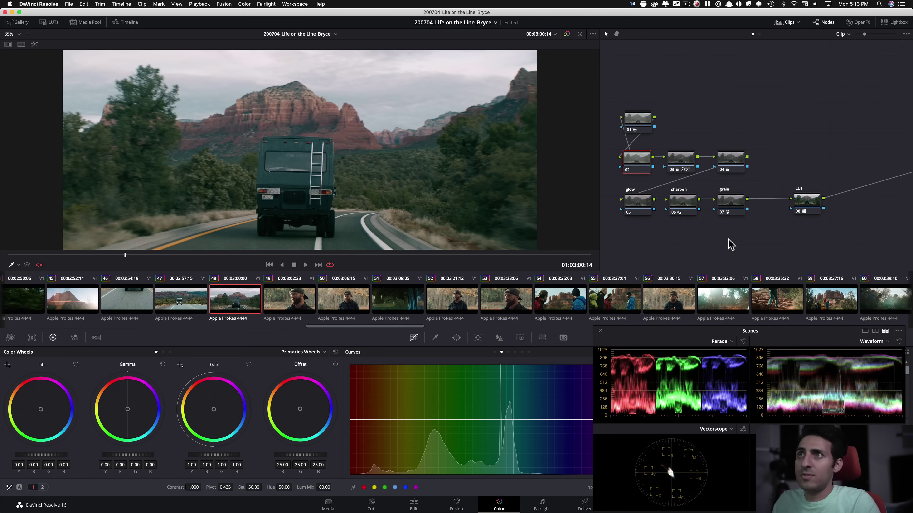
- Play the van shot in the enlarged viewer to compare it ungraded and fully graded, and return to the standard layout
key("alt+f")
key("shift+d")
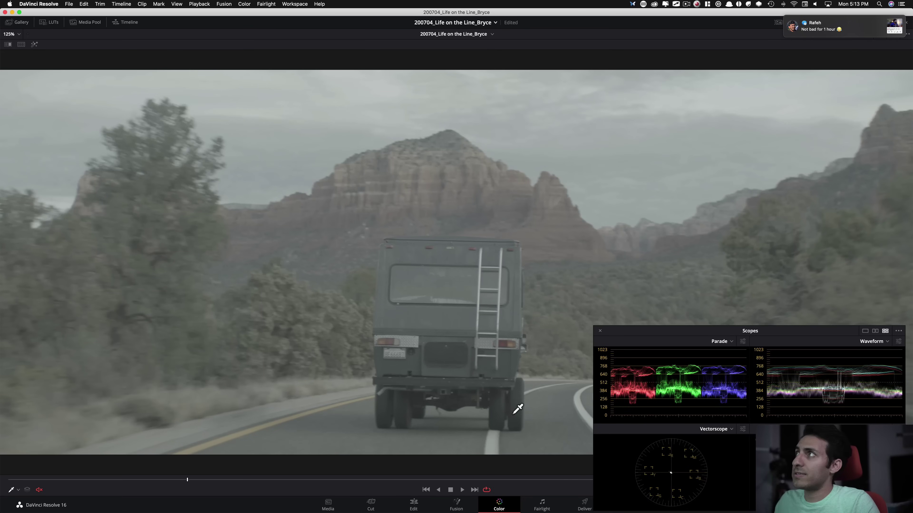
key("space")
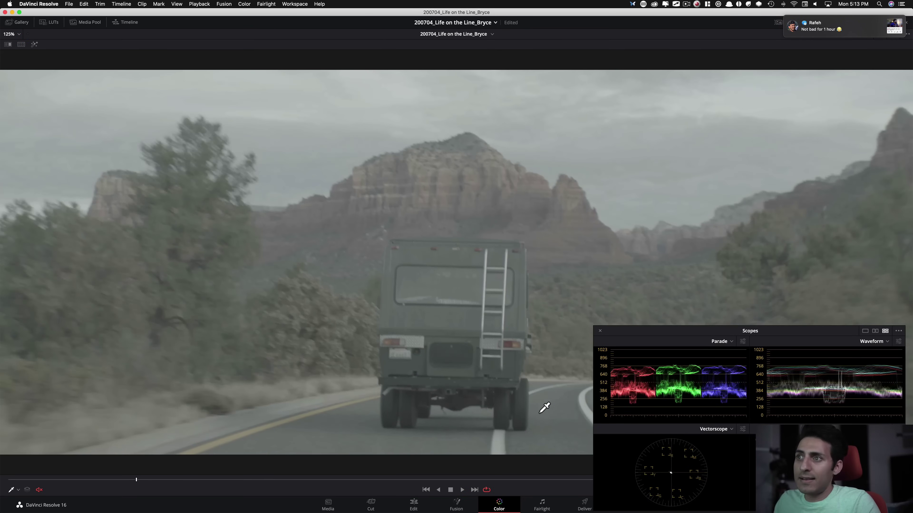
key("shift+d")
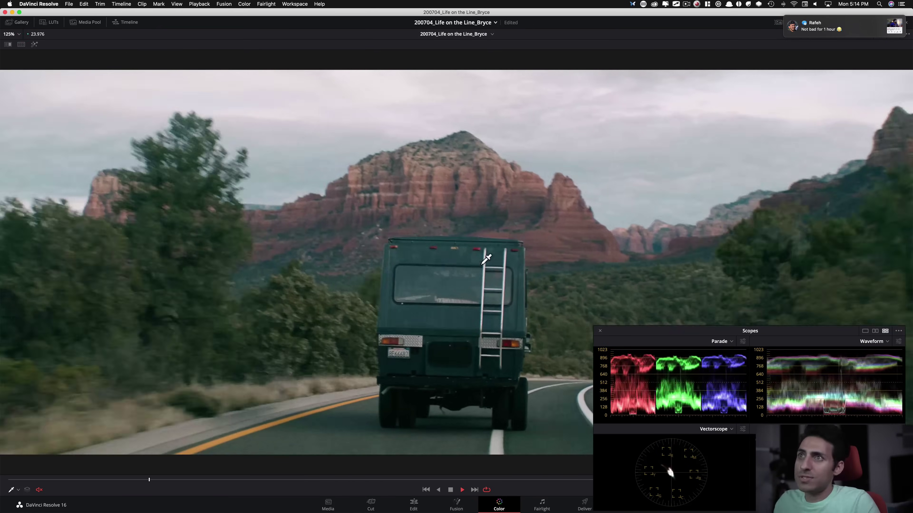
key("space")
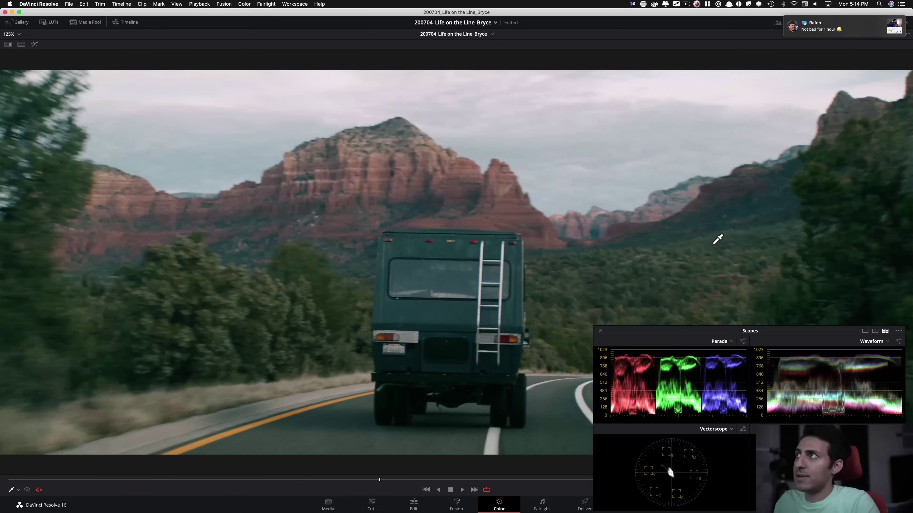
key("alt+f")
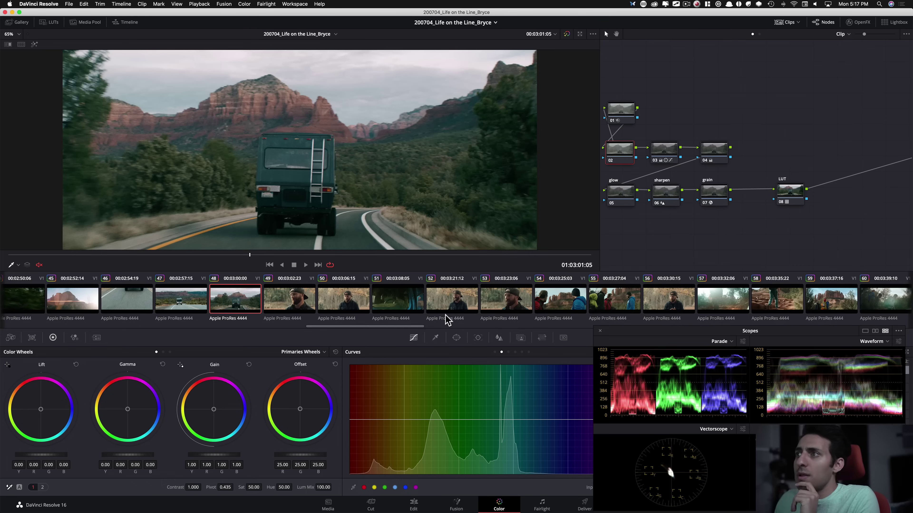
- Open clip 59 with the backpackers facing the red rocks and compare it with its grade bypassed and active
left_click_drag(409, 326, 437, 327)
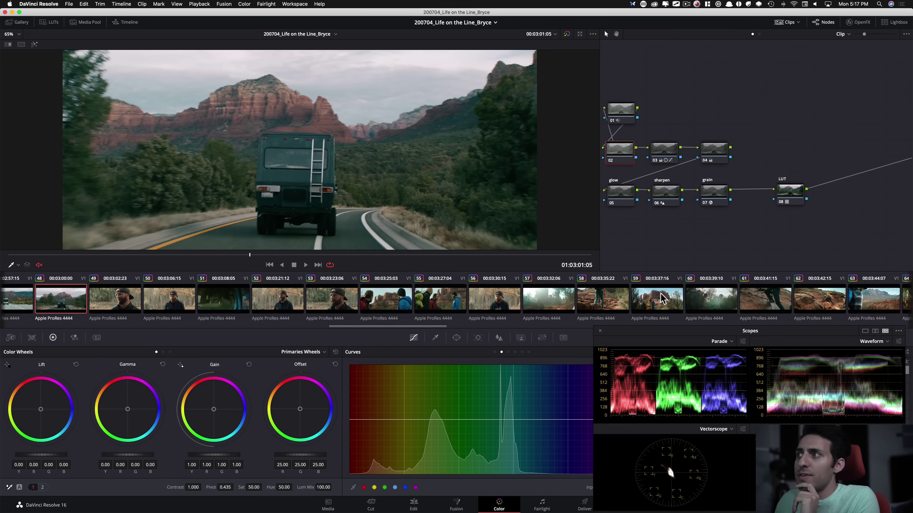
left_click(665, 297)
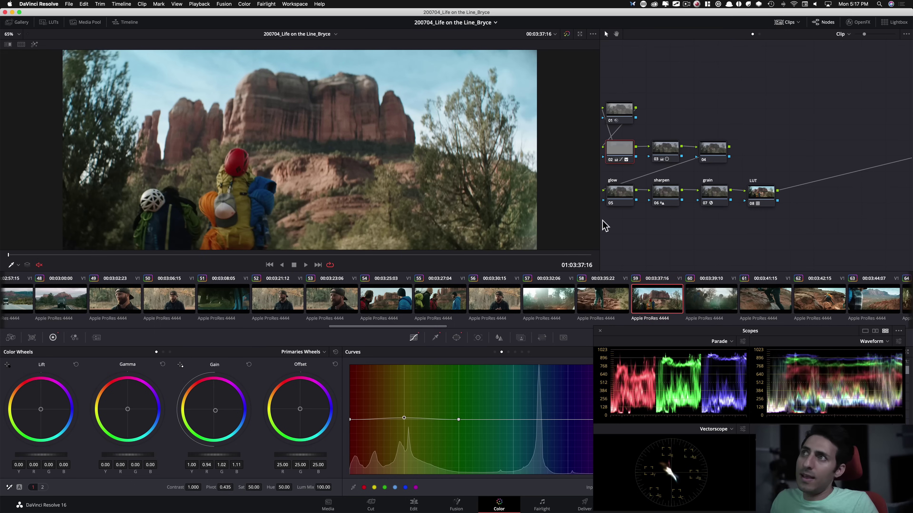
key("shift+d")
key("shift+d")
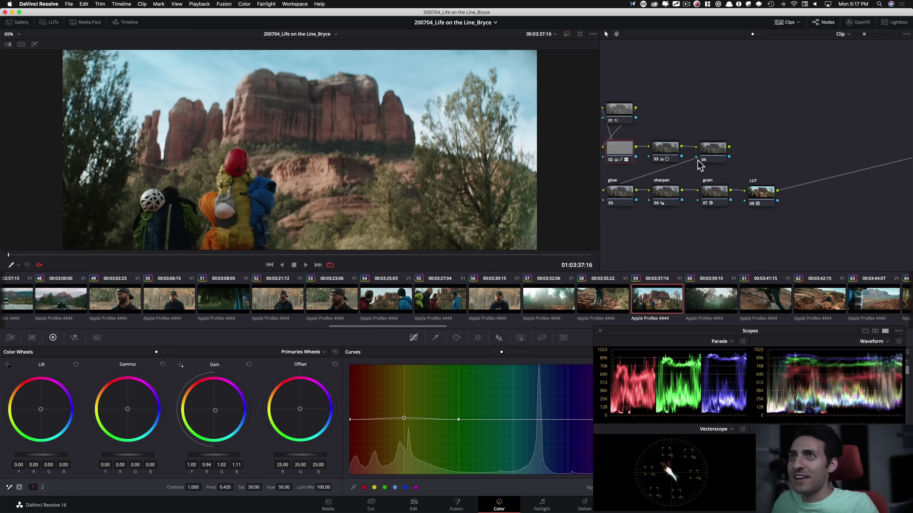
- Disable all of clip 59's nodes except the LUT node 08
left_click_drag(695, 132, 703, 142)
left_click_drag(623, 98, 831, 203)
key("super+d")
key("super+d")
key("super+d")
key("super+d")
- Enable node 03 on clip 59 and compare the shot with and without it
left_click(673, 159)
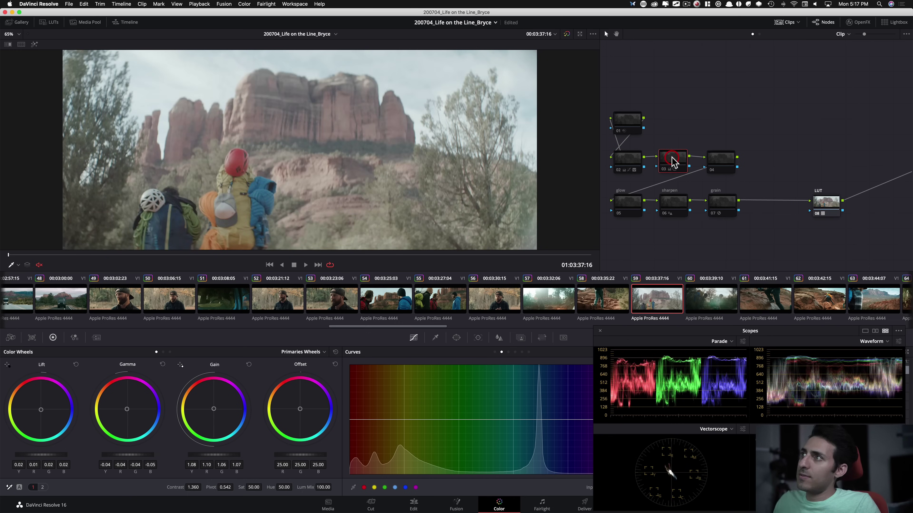
left_click_drag(674, 164, 672, 165)
key("super+d")
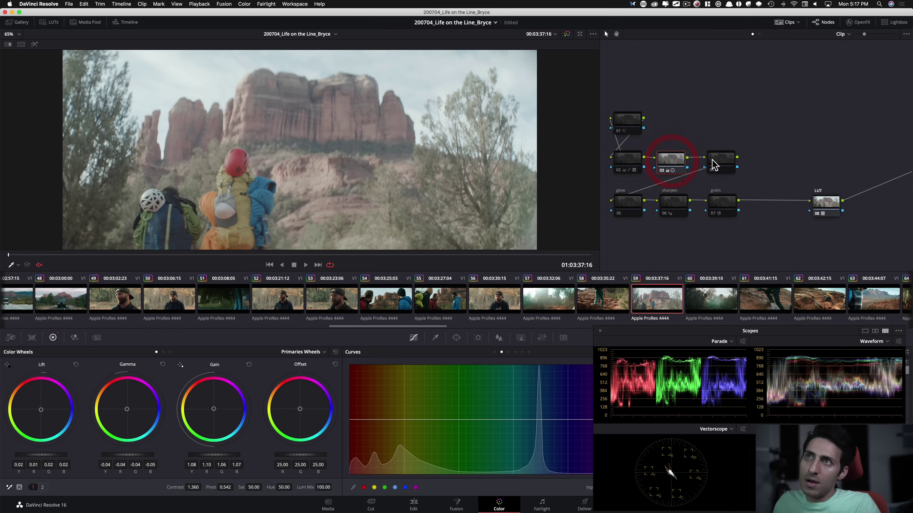
key("super+d")
key("super+d")
- Review node 03's primary adjustments and compare the backpackers shot with its whole grade bypassed and active
left_click(42, 487)
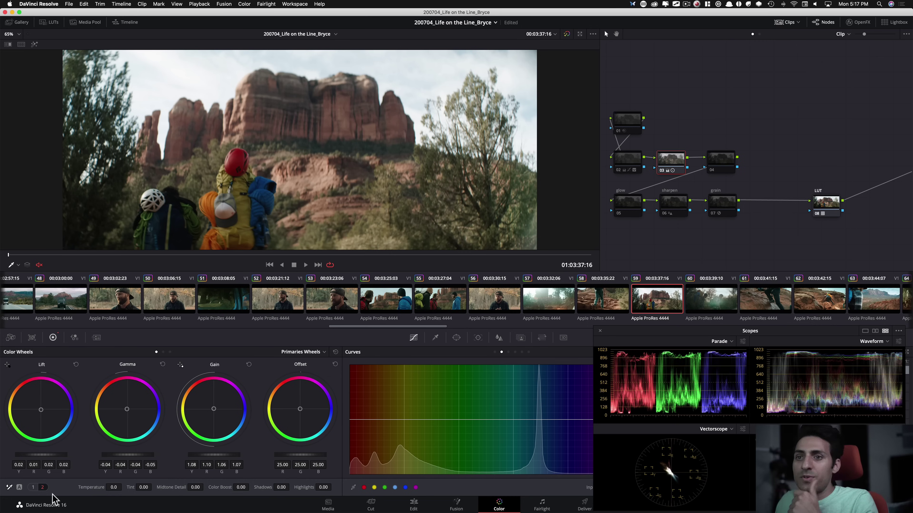
left_click(33, 487)
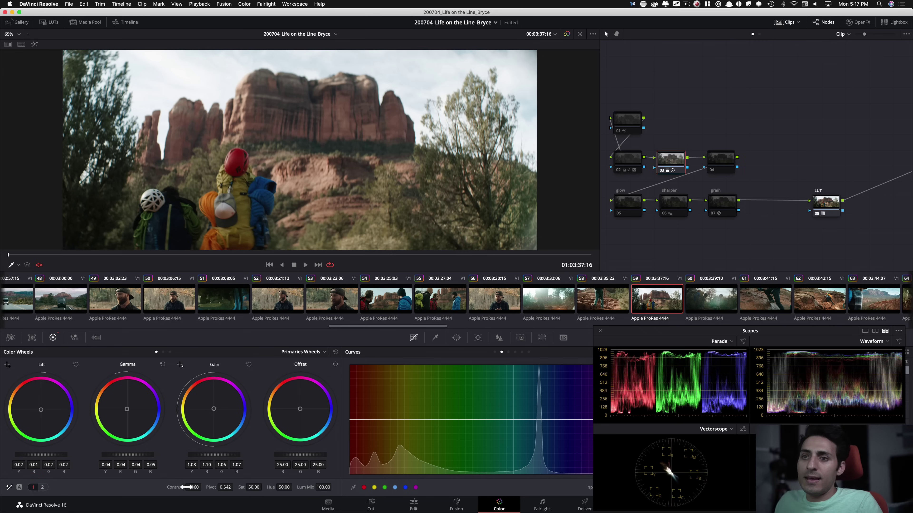
key("ctrl+Tab")
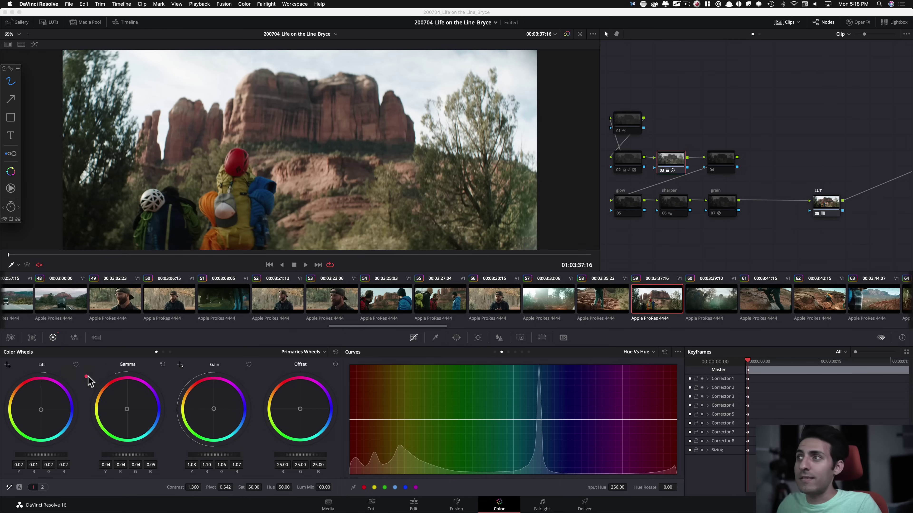
key("super+shift+w")
key("shift+d")
key("shift+d")
key("shift+d")
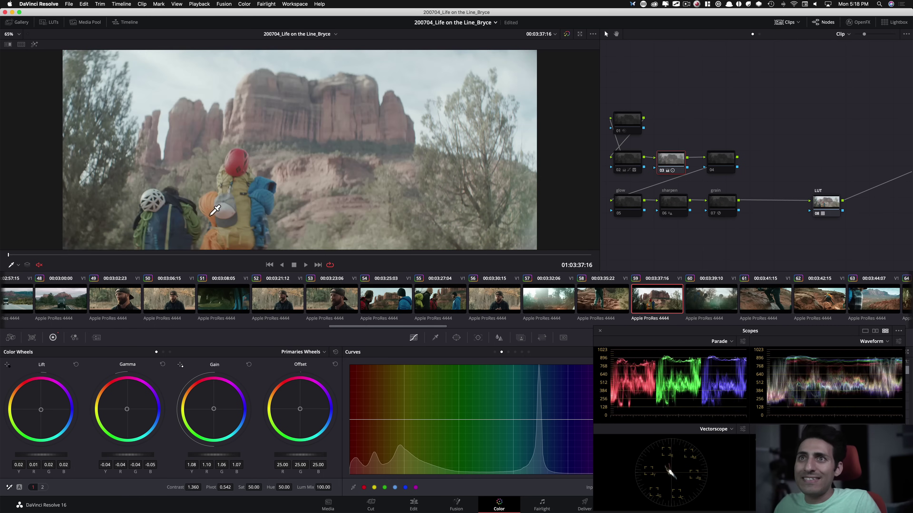
key("shift+d")
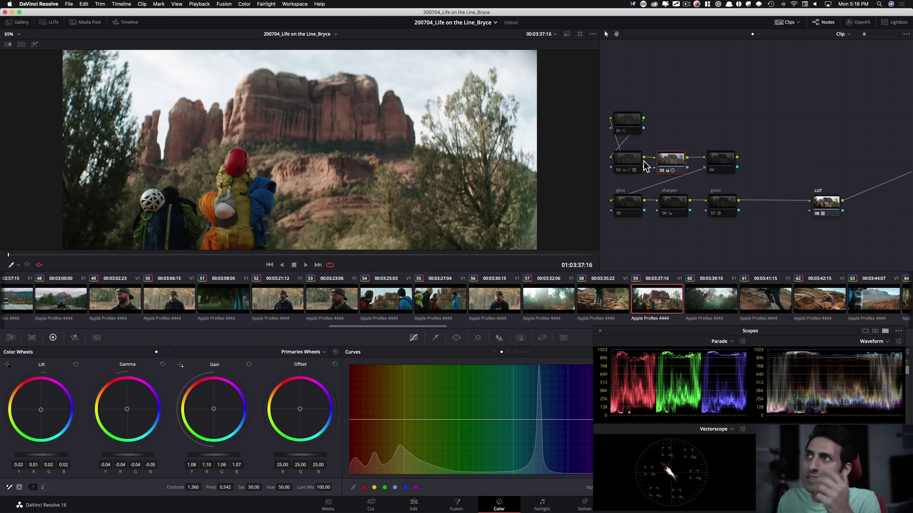
- Enable the sky correction node 02 on clip 59
left_click(747, 131)
left_click(626, 160)
key("super+d")
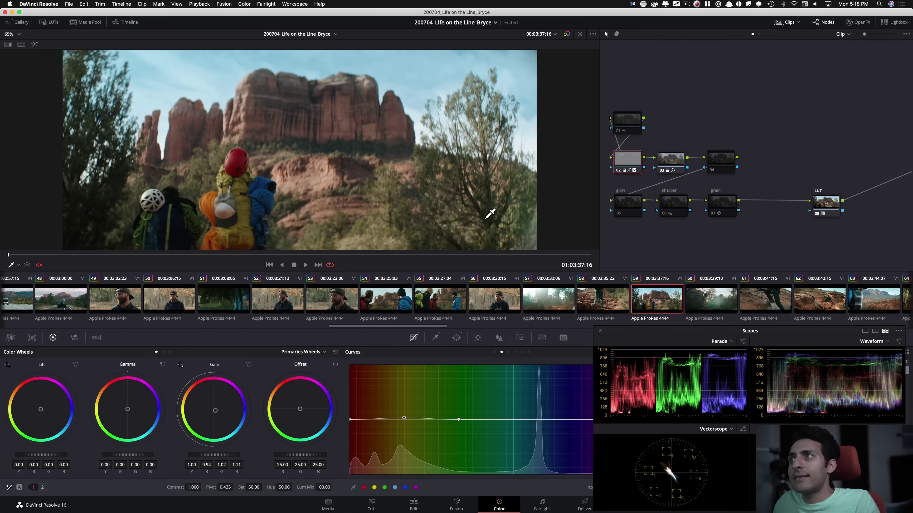
- Inspect node 02's affected area in Highlight view along with its luminance qualifier, Hue Vs Hue curve, Gain balance and Highlights adjustment
key("shift+h")
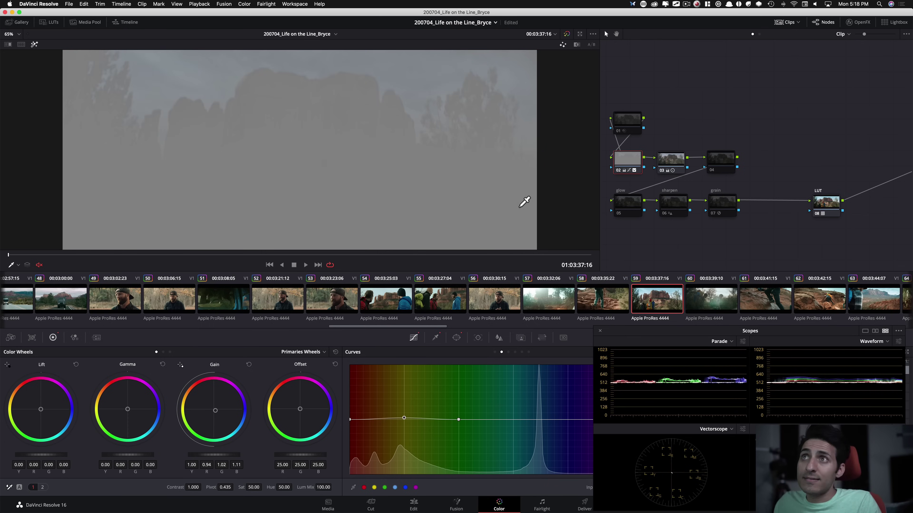
left_click(437, 337)
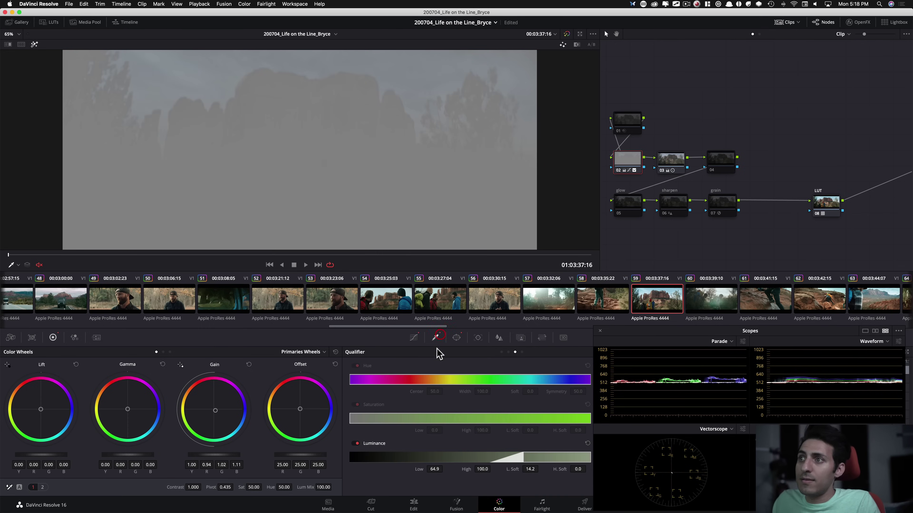
left_click(414, 337)
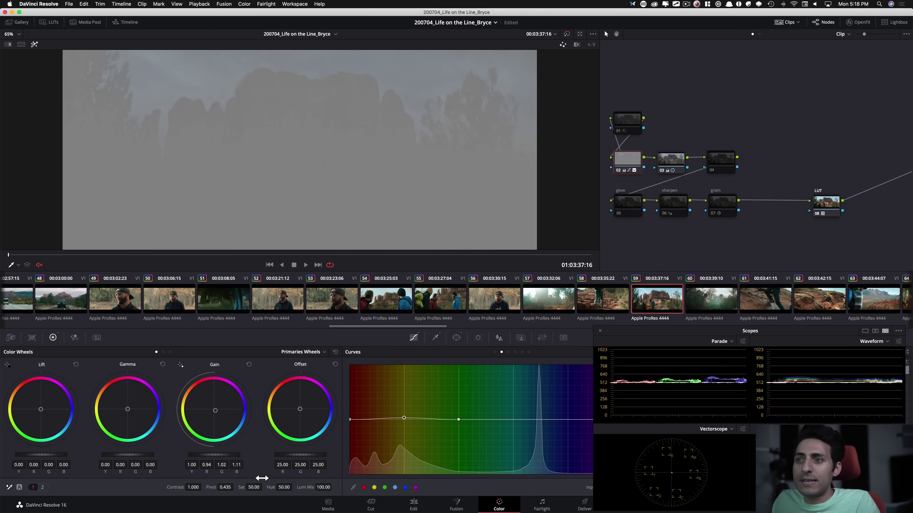
left_click(42, 487)
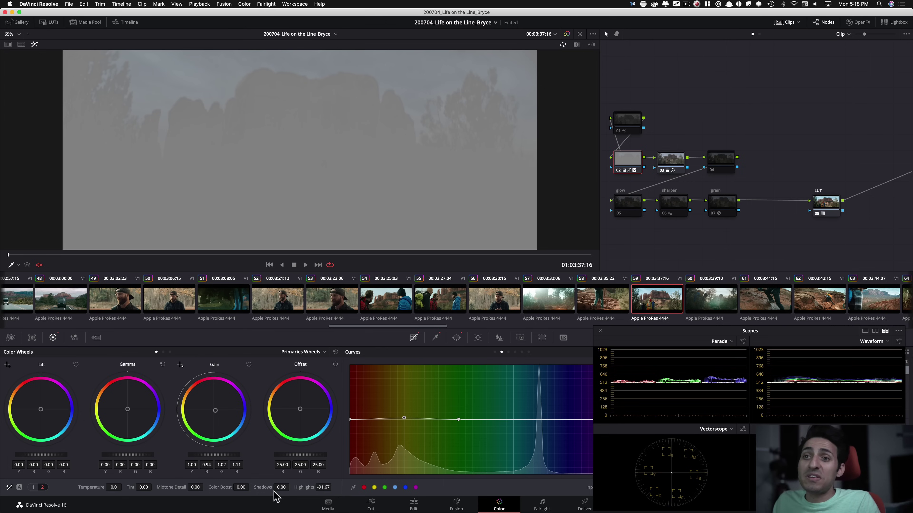
key("ctrl+Tab")
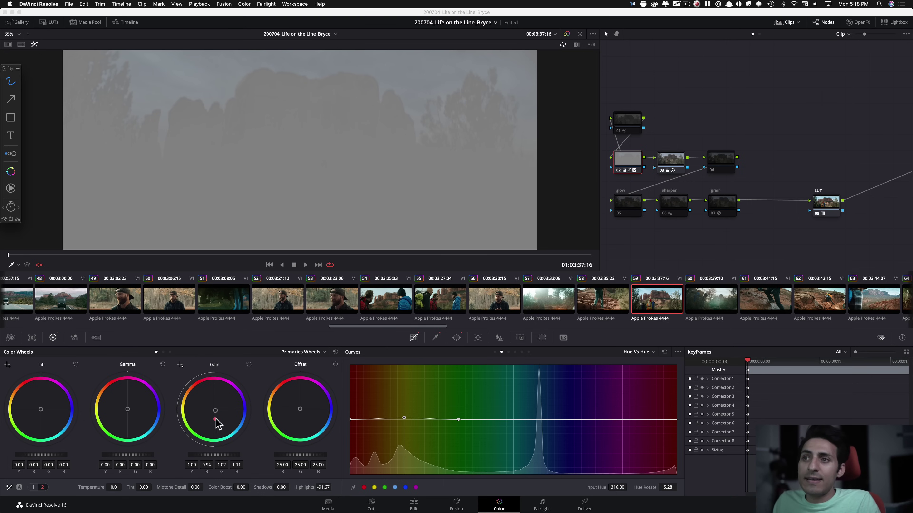
key("f")
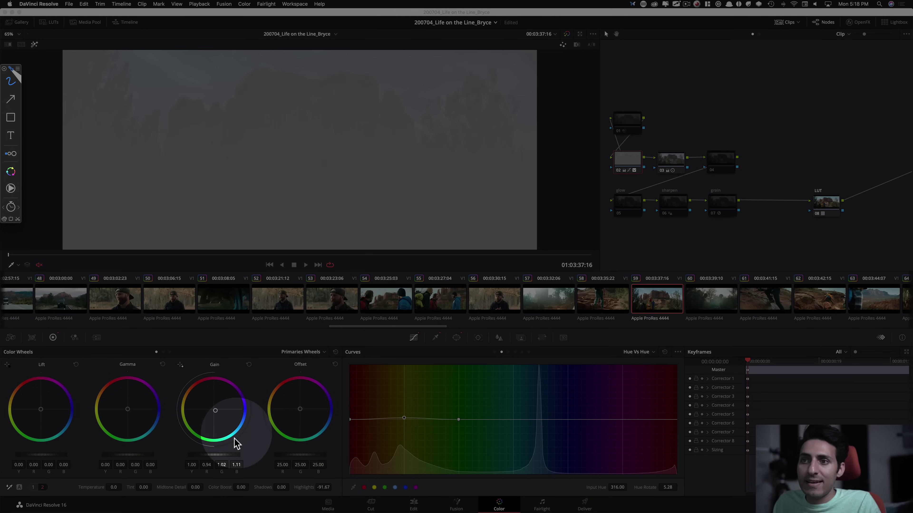
key("ctrl+Tab")
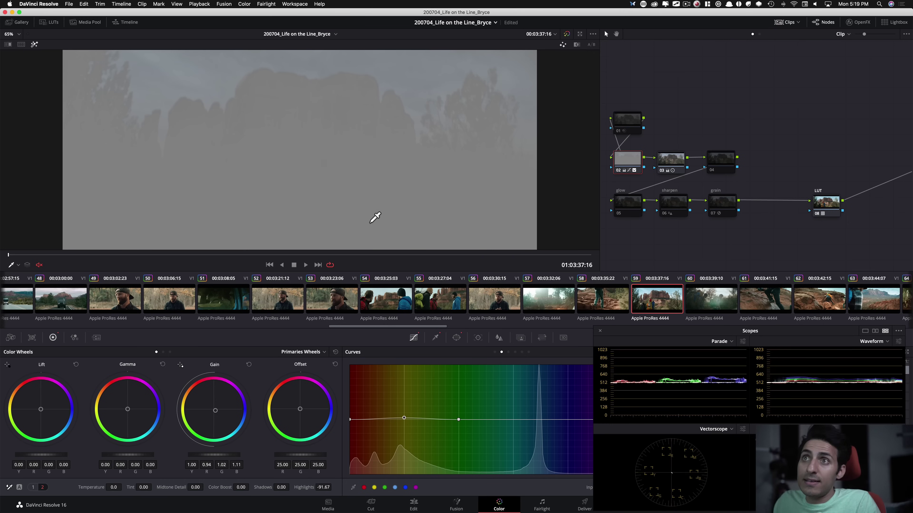
key("shift+h")
- Toggle node 02 off and on to compare the sky with and without its correction
key("super+d")
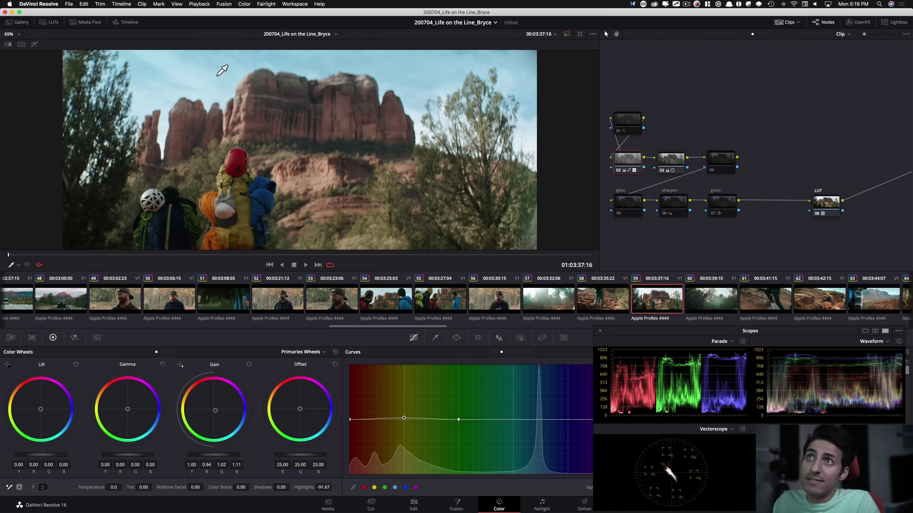
key("super+d")
key("super+d")
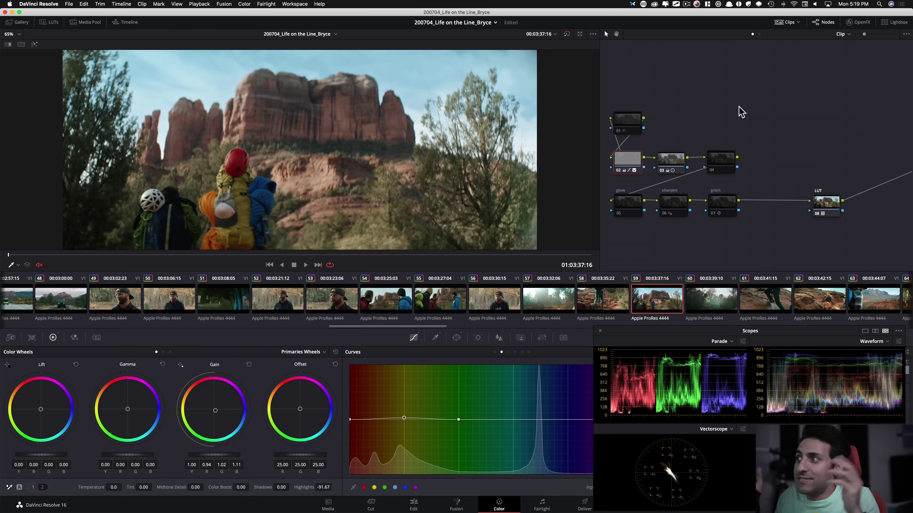
key("super+d")
key("super+d")
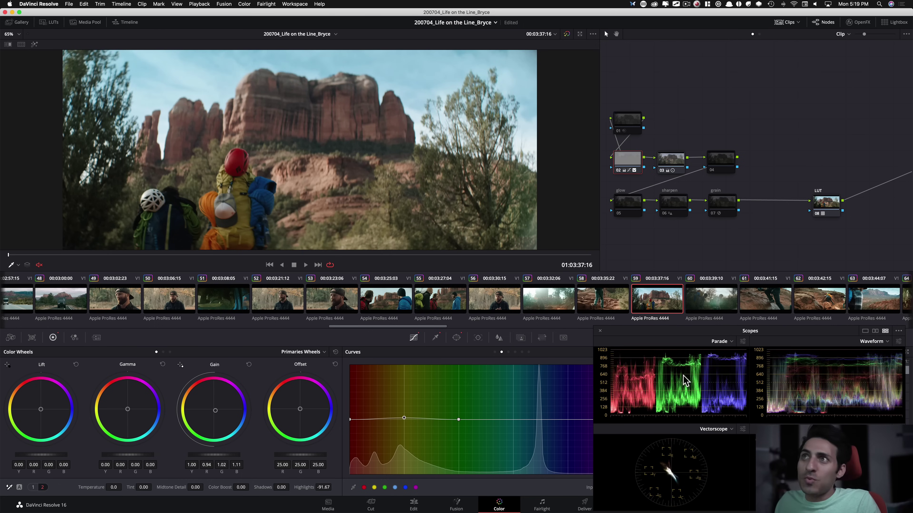
- Toggle node 02 repeatedly and compare the red, green and blue channels in the parade scope
key("super+d")
key("super+d")
key("super+d")
key("super+d")
key("super+d")
key("super+d")
key("super+d")
key("super+d")
key("super+d")
- Refit the backpackers shot in the viewer and compare it with the whole grade bypassed and with node 02 off
key("shift+d")
key("shift+d")
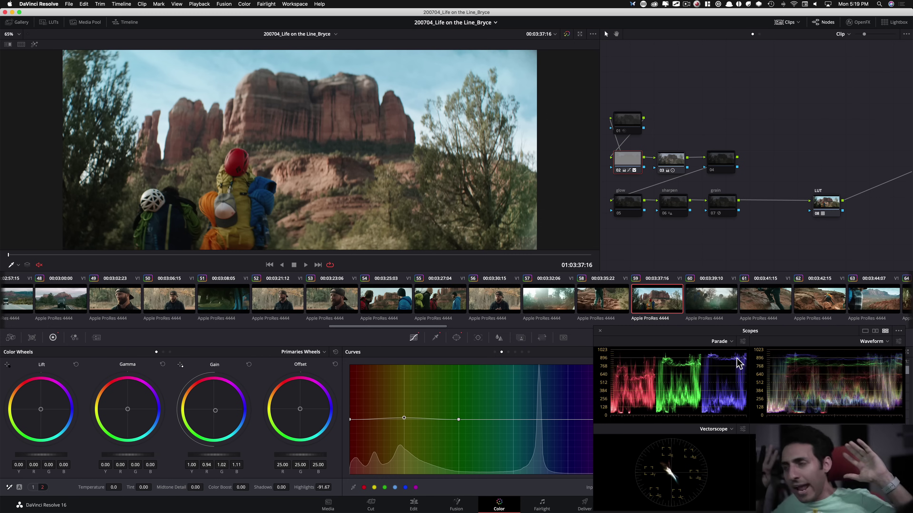
left_click_drag(530, 144, 470, 156)
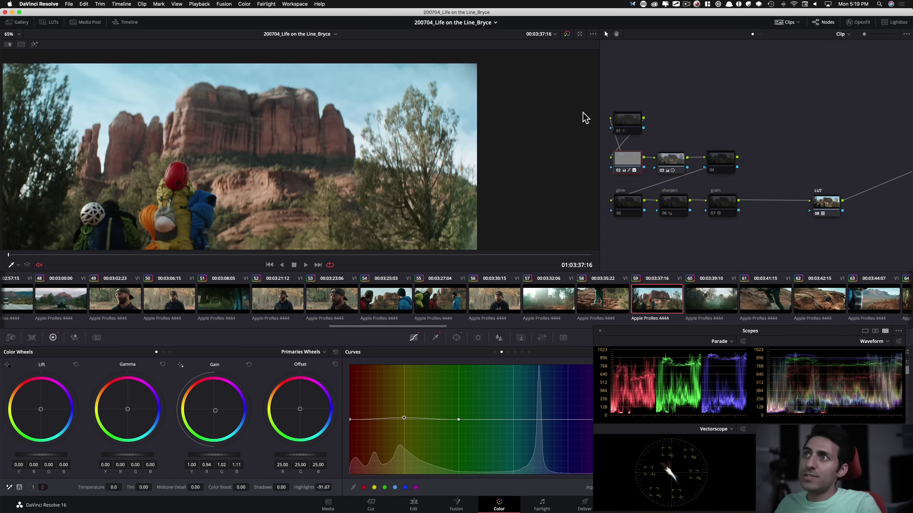
key("shift+z")
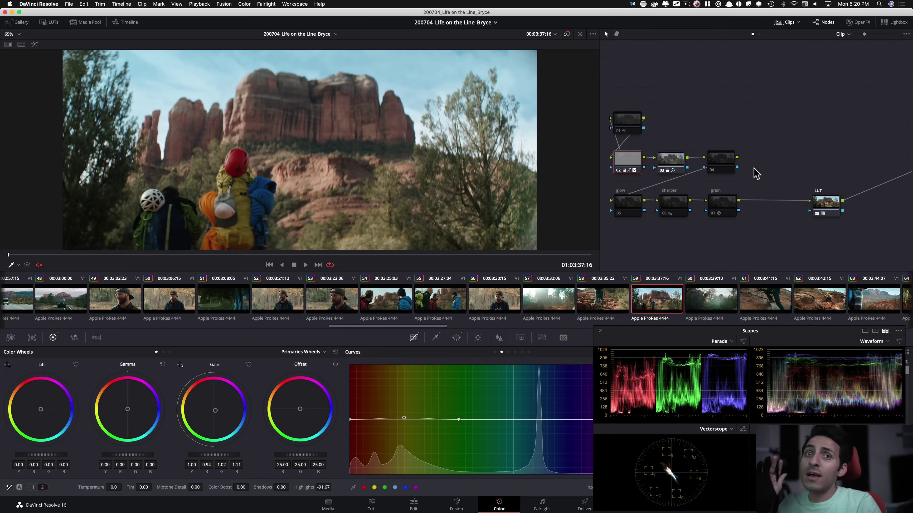
key("shift+d")
key("shift+d")
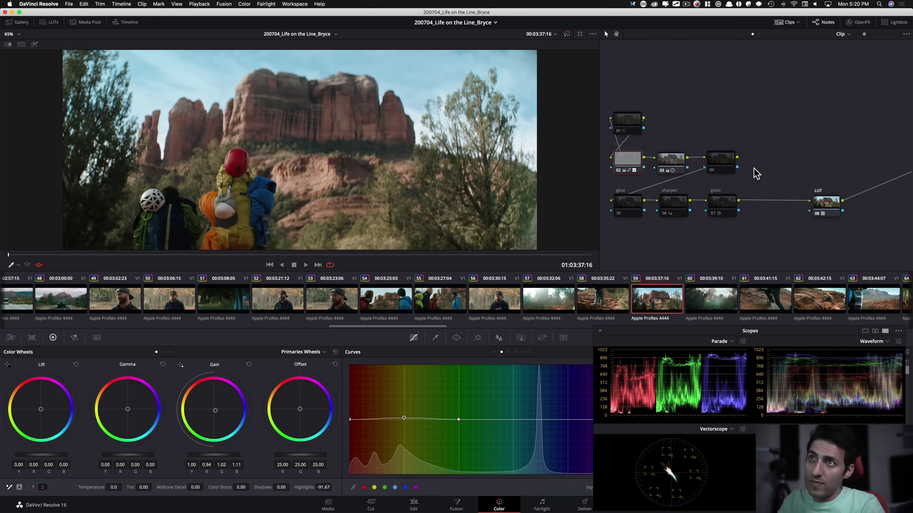
key("shift+d")
key("shift+d")
key("super+d")
key("super+d")
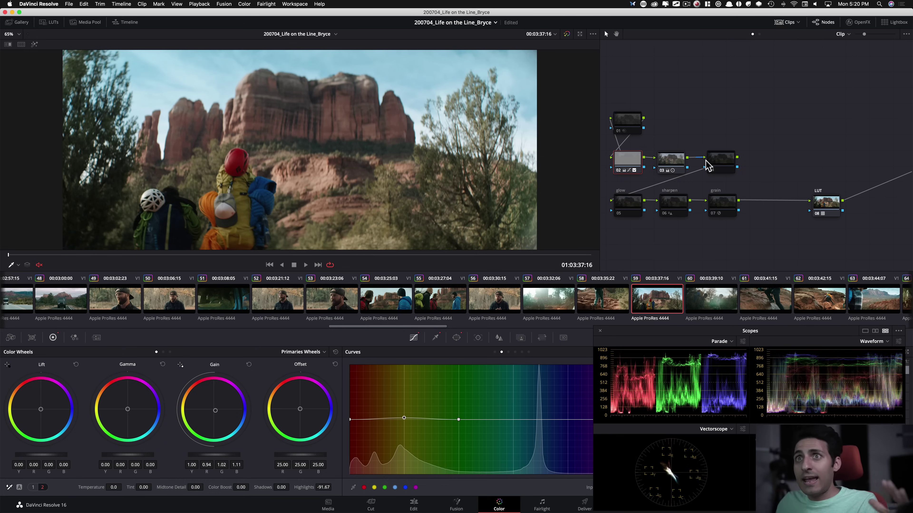
- Toggle node 02 off and on to compare the backpackers shot's sky with and without its correction
key("super+d")
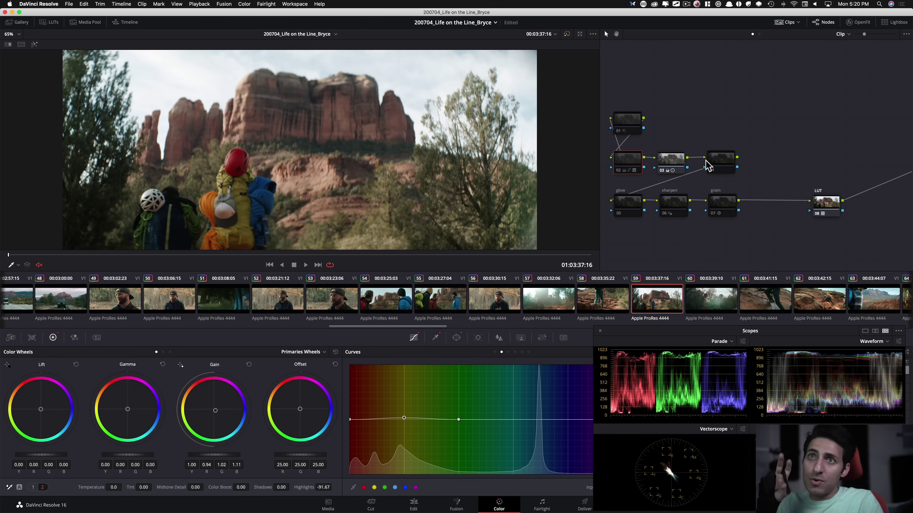
key("super+d")
key("super+d")
key("super+d")
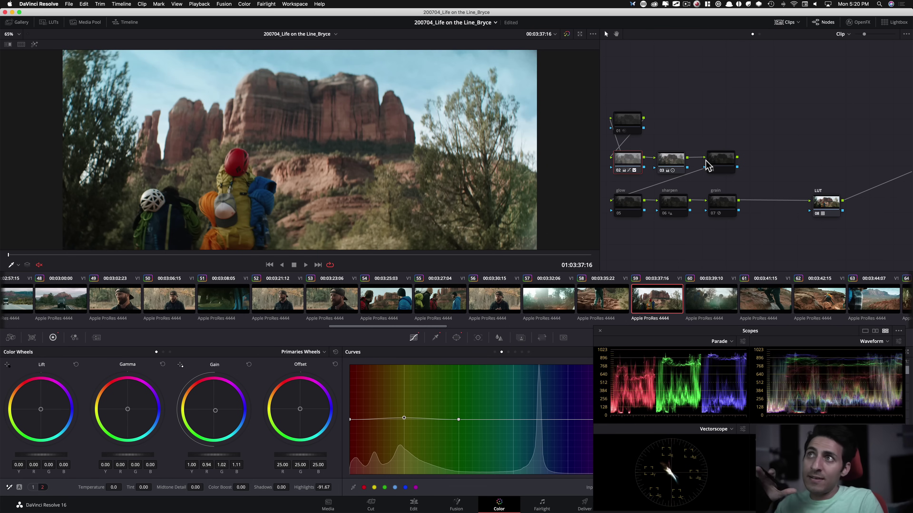
key("super+d")
key("super+d")
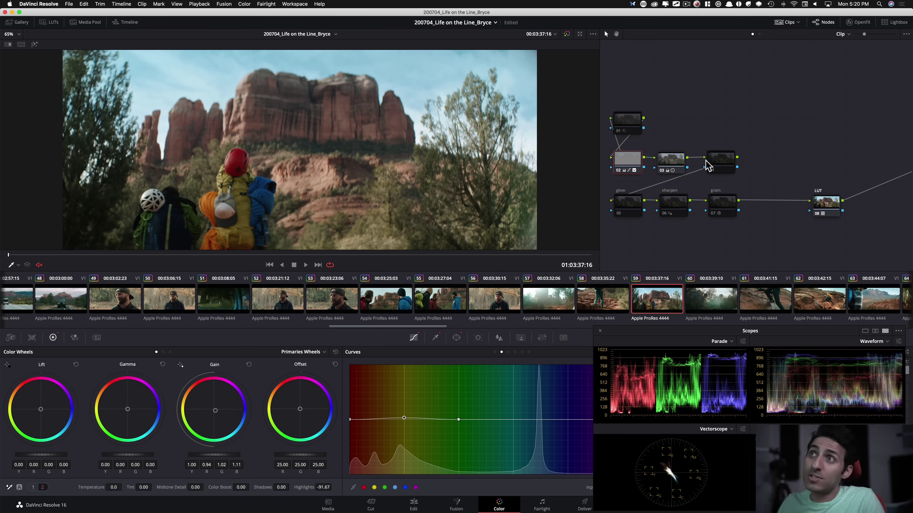
- Re-enable node 01, node 04 and the glow, sharpen and grain nodes on the backpackers clip
left_click(630, 125)
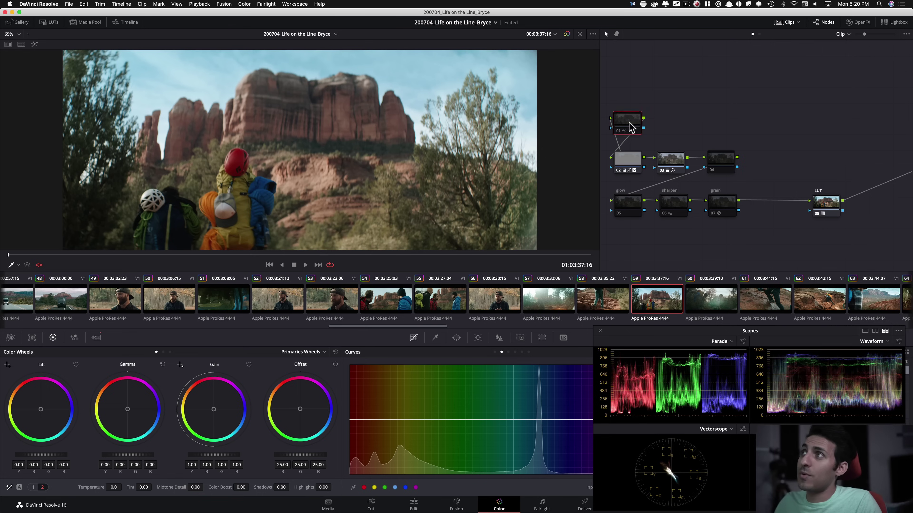
key("super+d")
left_click(728, 162)
key("super+d")
left_click_drag(640, 225, 728, 202)
key("super+d")
left_click(728, 231)
left_click_drag(618, 226, 733, 202)
key("super+d")
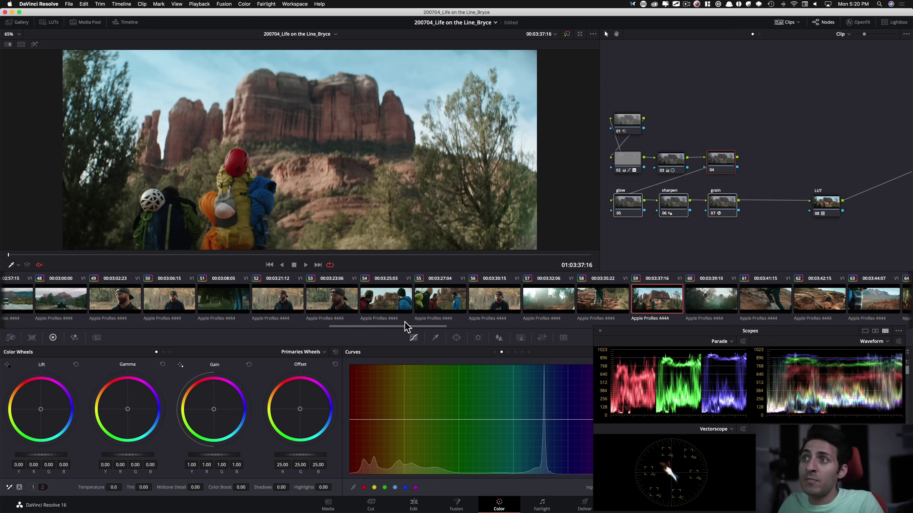
- Open clip 63, disable all of its nodes and move the playhead to 01:03:45:23
left_click_drag(410, 326, 471, 320)
left_click(380, 298)
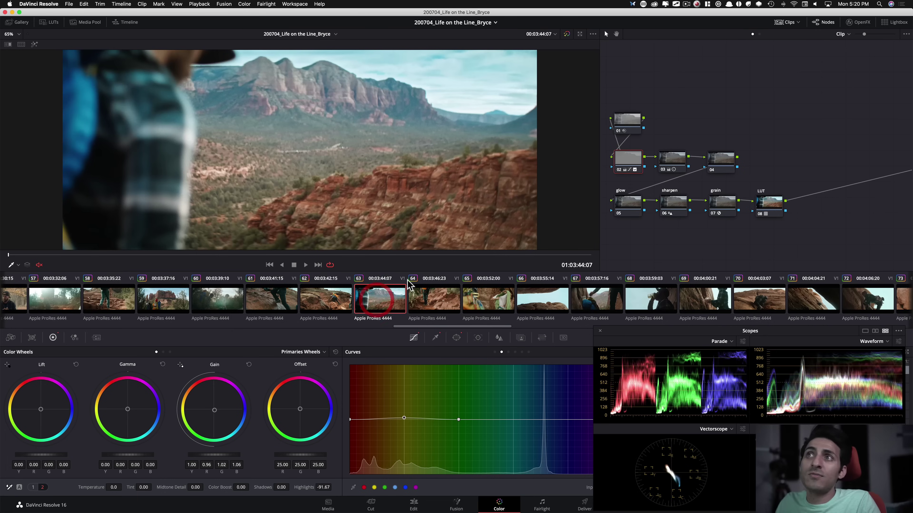
left_click_drag(614, 95, 844, 223)
key("super+d")
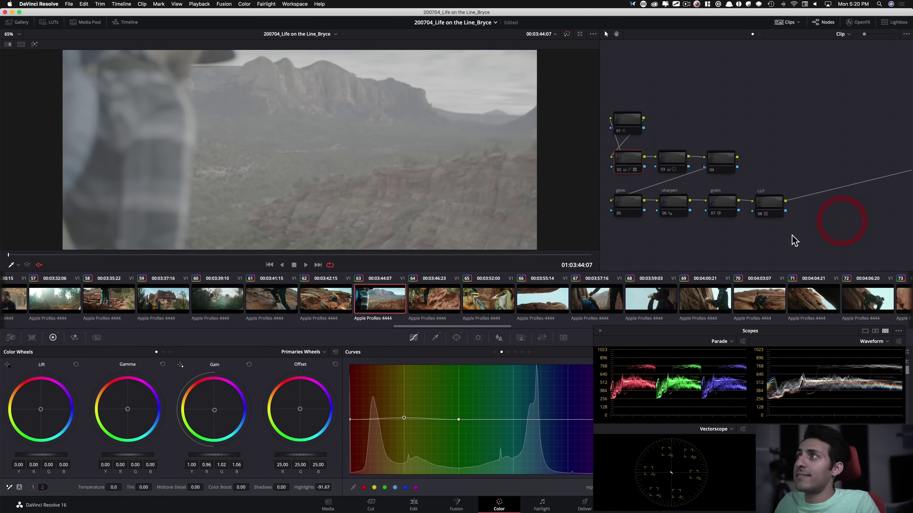
left_click(775, 206)
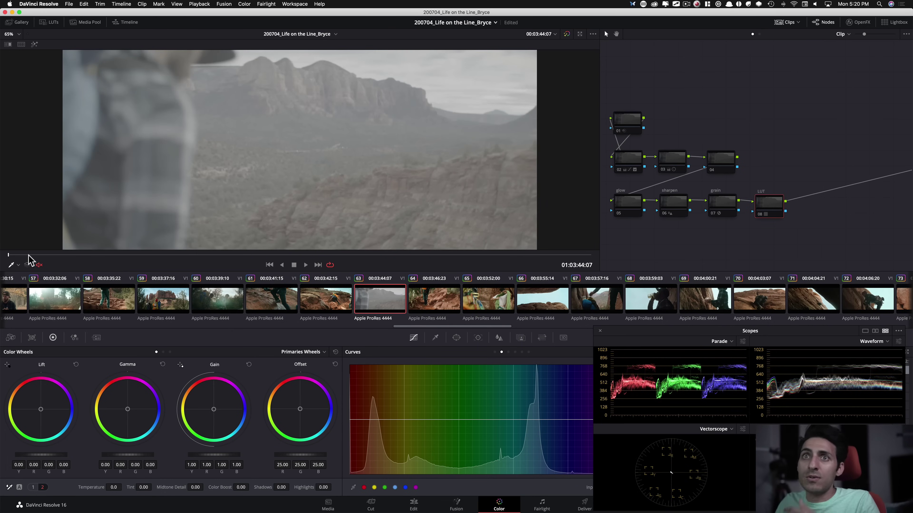
left_click_drag(24, 257, 376, 255)
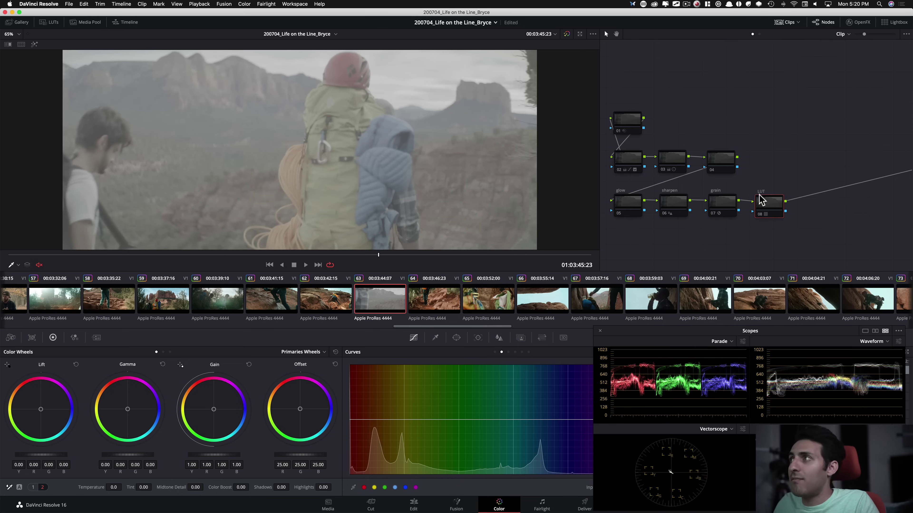
- Enable the LUT node on clip 63, compare the shot with and without it, and enable node 03
key("ctrl+d")
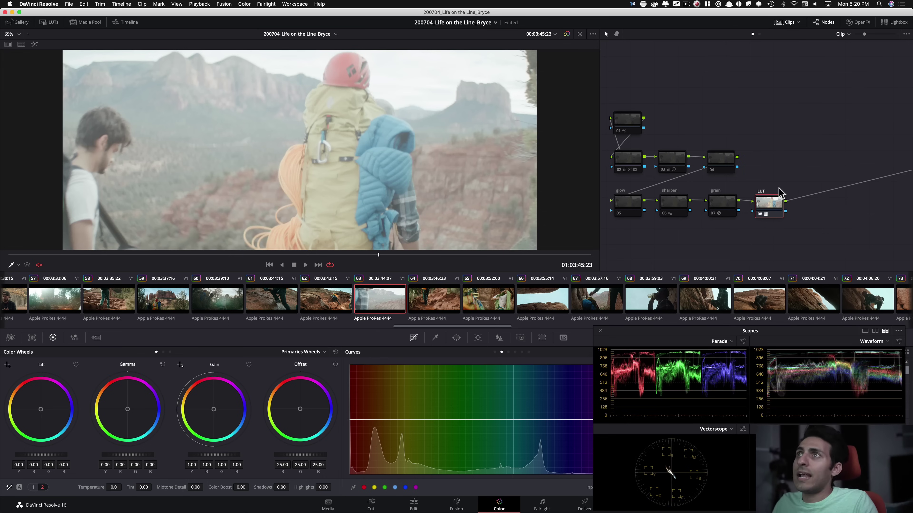
key("ctrl+d")
key("ctrl+d")
left_click(671, 158)
key("ctrl+d")
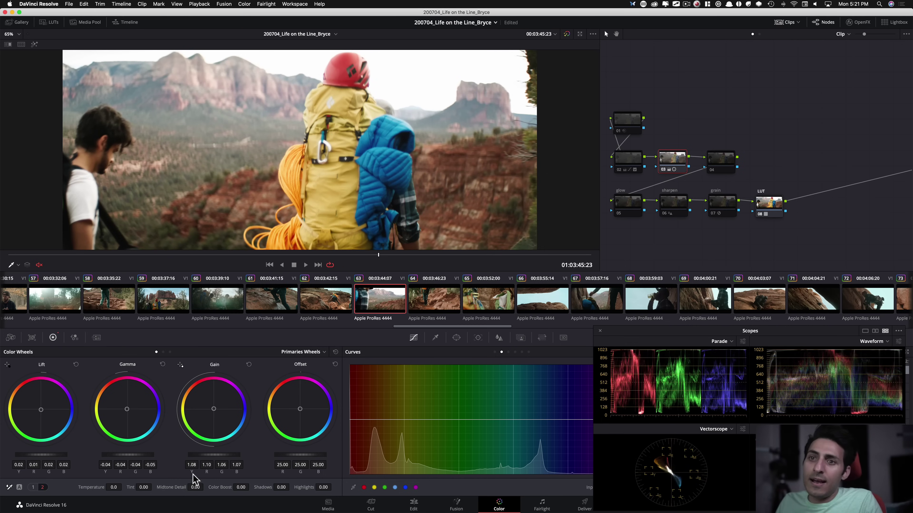
- Inspect node 03's contrast and pivot settings on clip 63 and bring the scopes back up
left_click(33, 487)
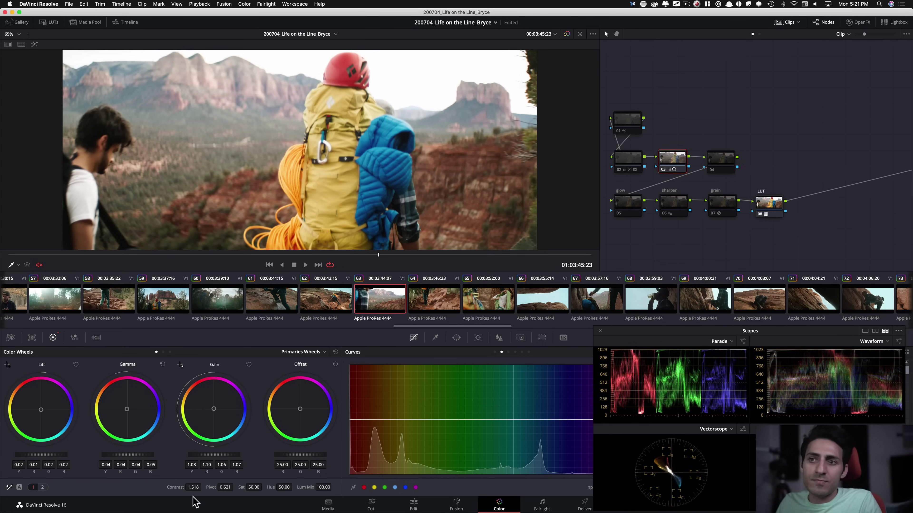
key("ctrl+shift+d")
key("f")
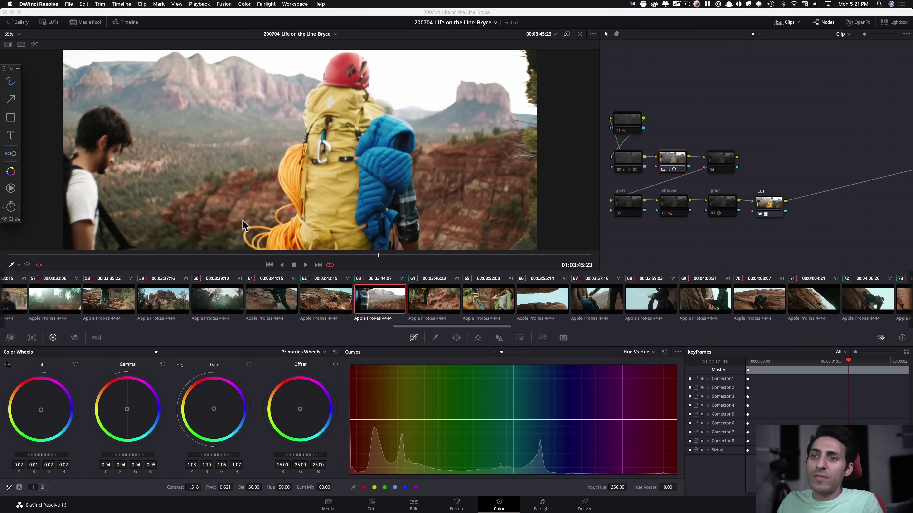
key("super+shift+w")
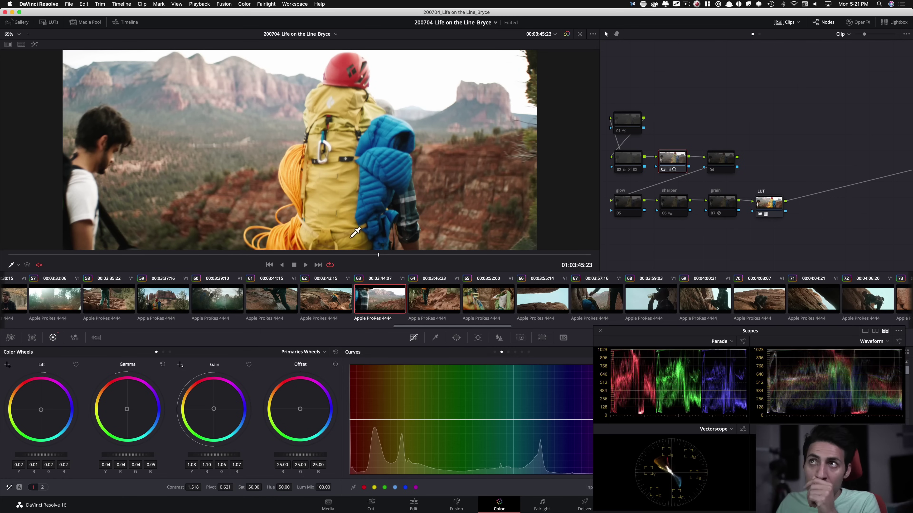
- Enable node 02 on clip 63 and compare the sky with and without it
left_click(726, 135)
left_click(630, 164)
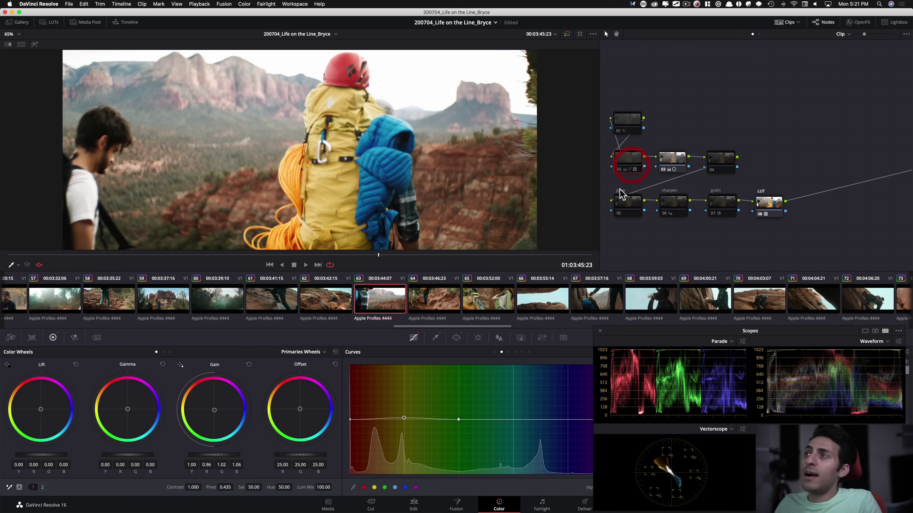
key("super+d")
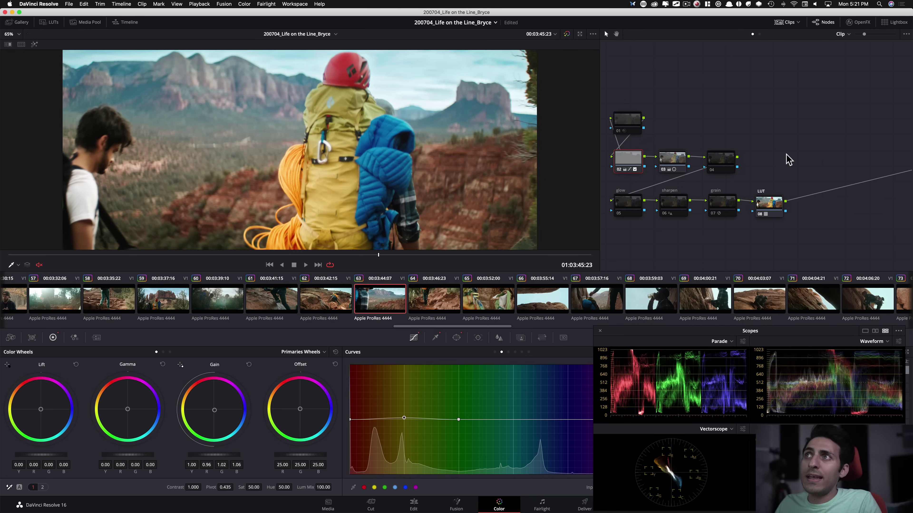
key("super+d")
key("super+d")
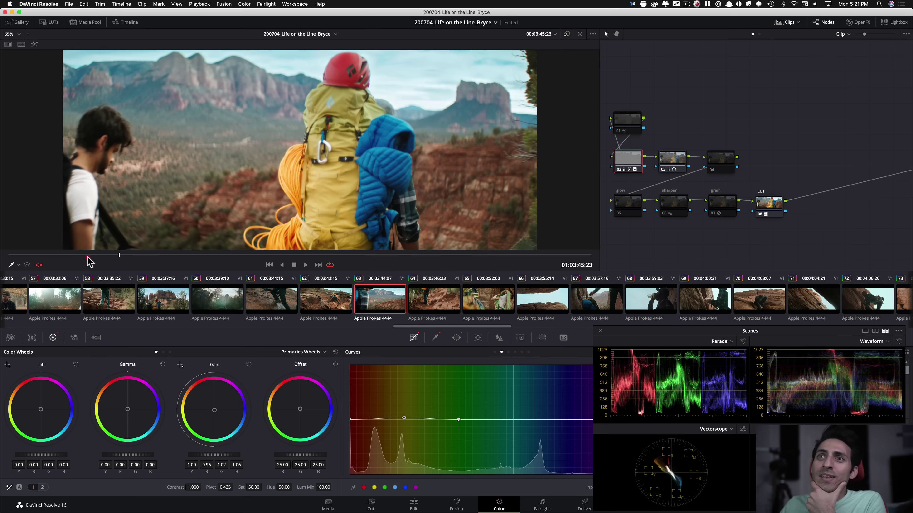
- Go to 01:03:44:13 in clip 63 and toggle node 02 to compare the sky and the parade scope
left_click(128, 254)
left_click_drag(128, 255, 62, 251)
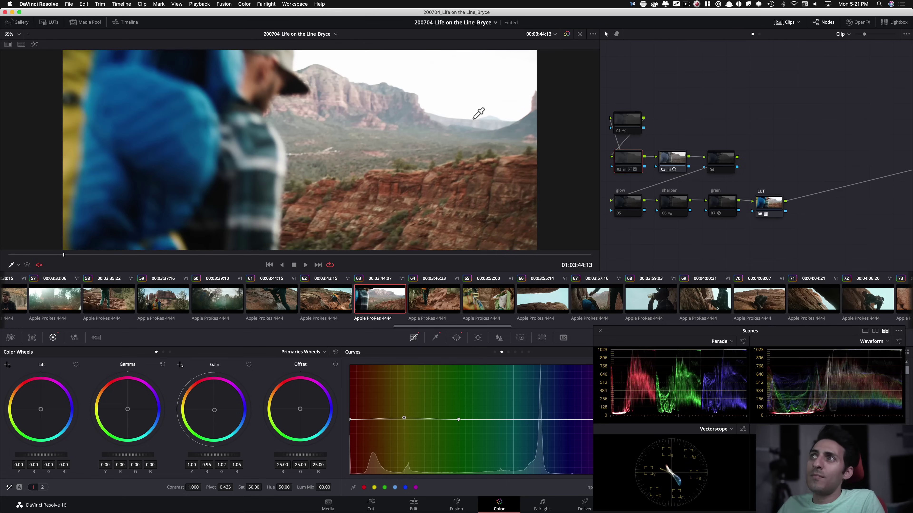
key("super+d")
key("super+d")
key("super+d")
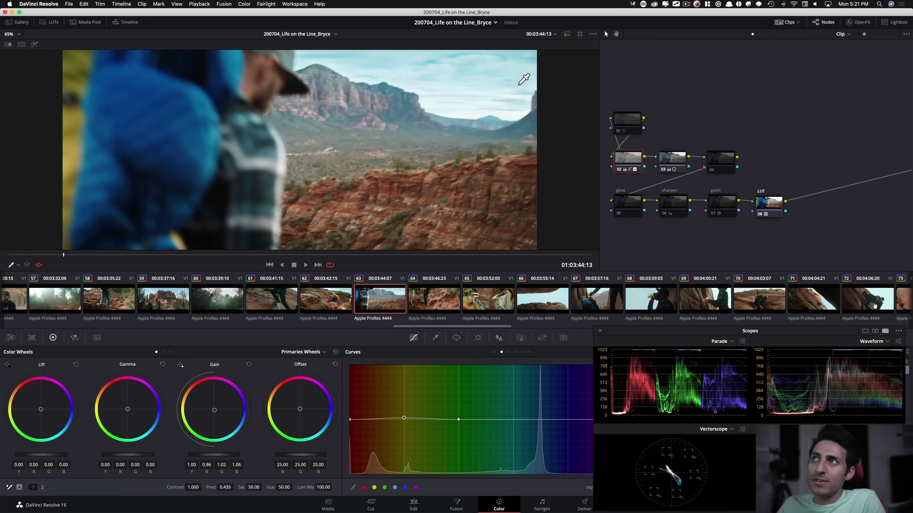
key("super+d")
key("super+d")
key("super+d")
key("super+d")
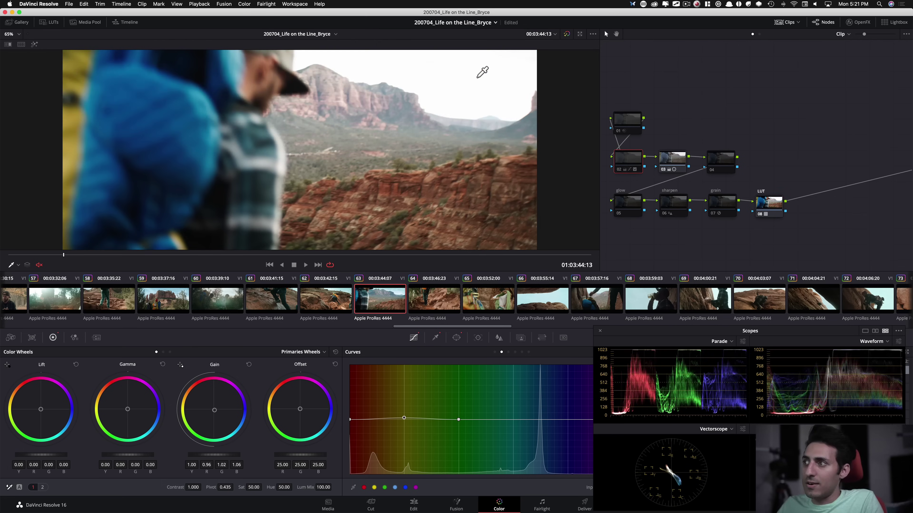
key("super+d")
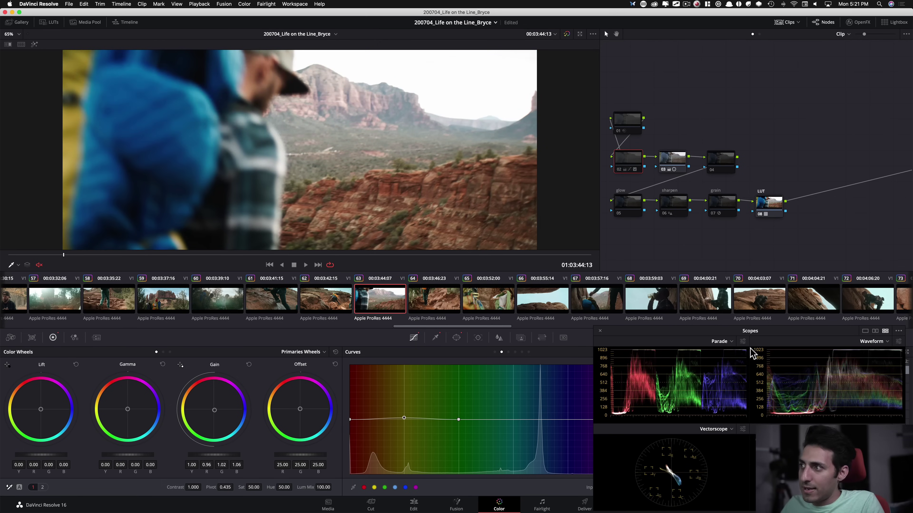
key("super+d")
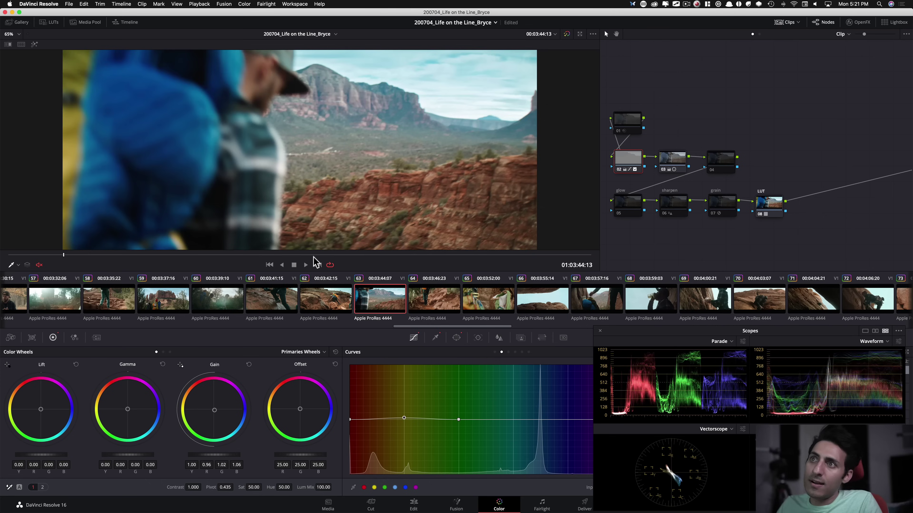
- Go to 01:03:46:20 in clip 63 and compare the graded shot with the whole grade bypassed
left_click(517, 255)
left_click_drag(538, 256, 575, 256)
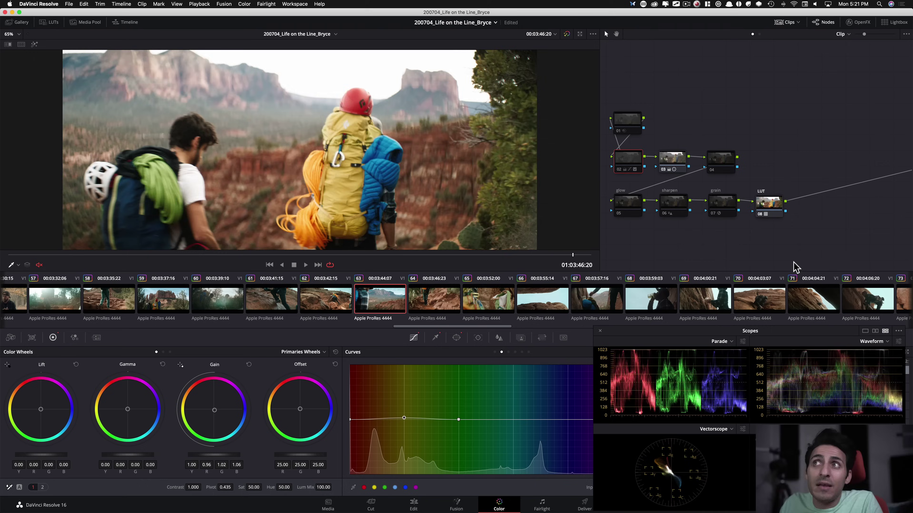
key("shift+d")
key("shift+d")
key("shift+d")
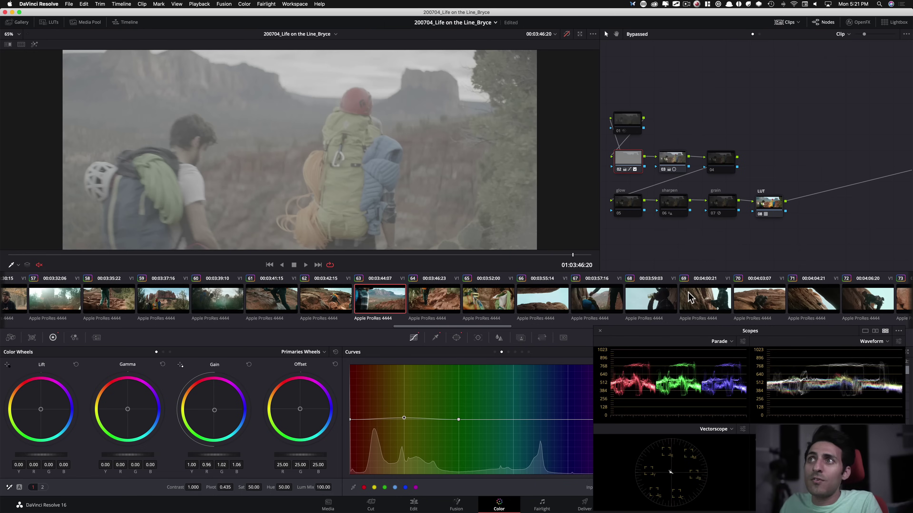
- Play clip 63 in the enlarged viewer, switching from the bypassed footage to the graded version
key("shift+f")
key("space")
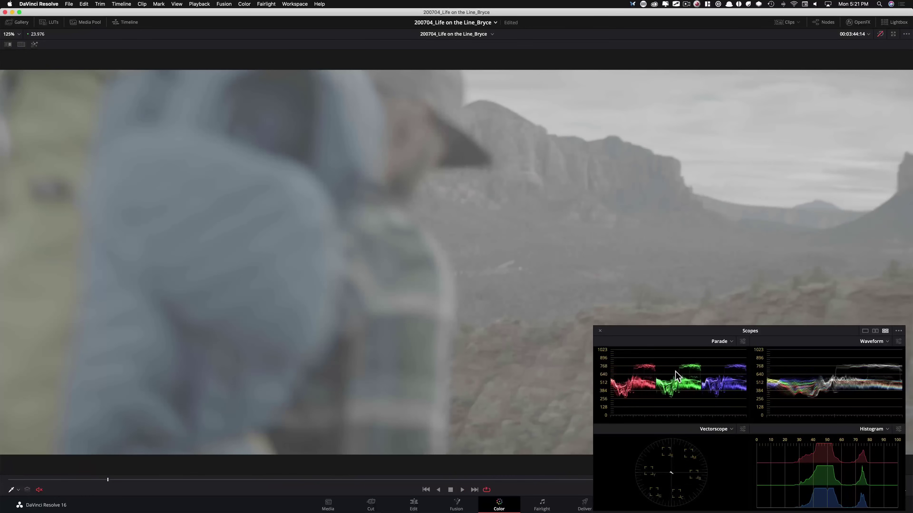
key("shift+d")
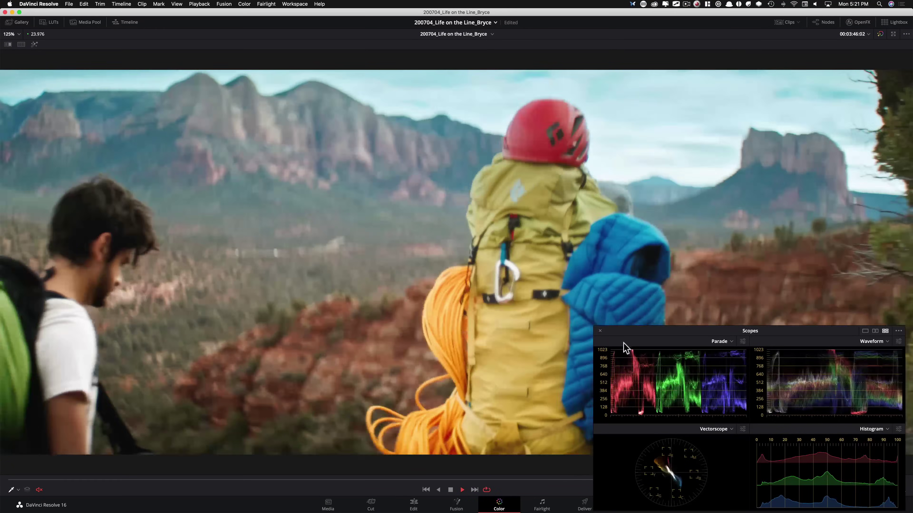
key("space")
key("shift+f")
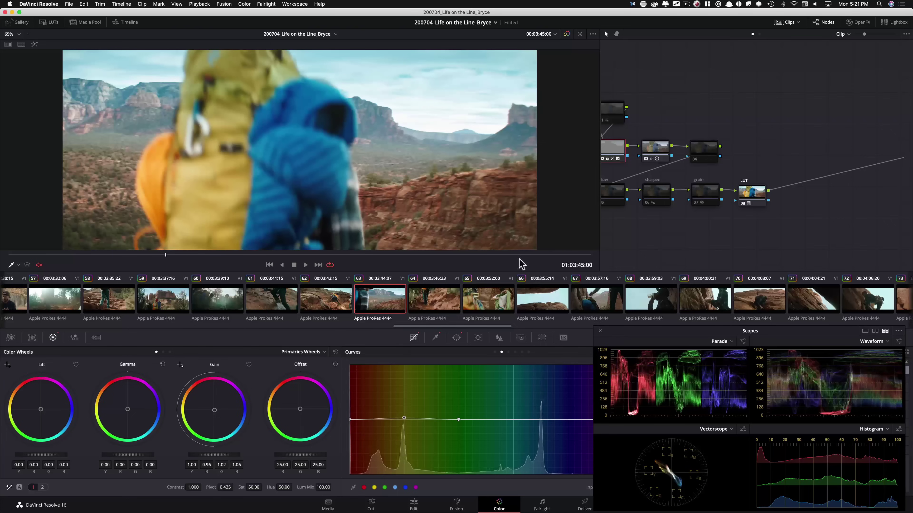
- Re-enable node 04, the glow, sharpen and grain nodes and node 01 on clip 63
left_click_drag(662, 179, 689, 180)
left_click(723, 152)
key("super+d")
left_click(632, 202)
left_click_drag(623, 220, 735, 204)
key("super+d")
left_click(637, 113)
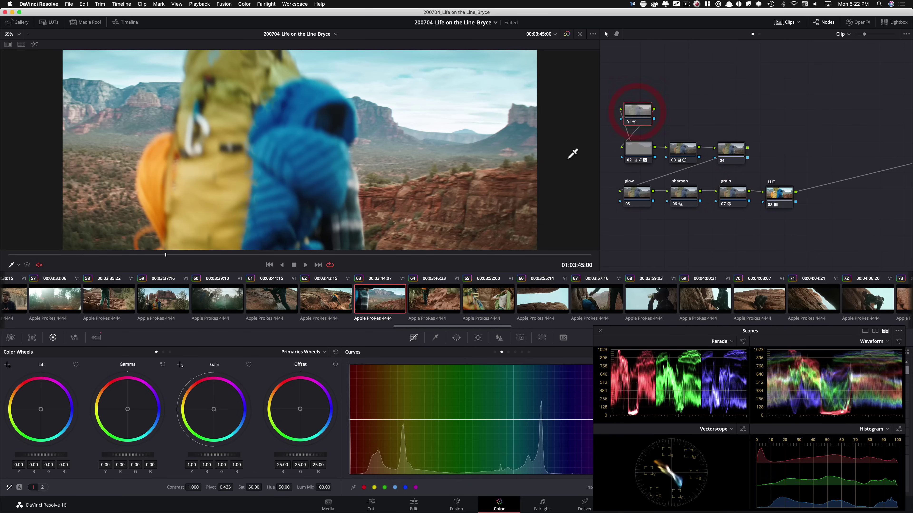
- Scrub through clip 64, and toggle node 02 off and on in clip 66 to compare its sky
left_click(429, 304)
left_click_drag(225, 257, 38, 265)
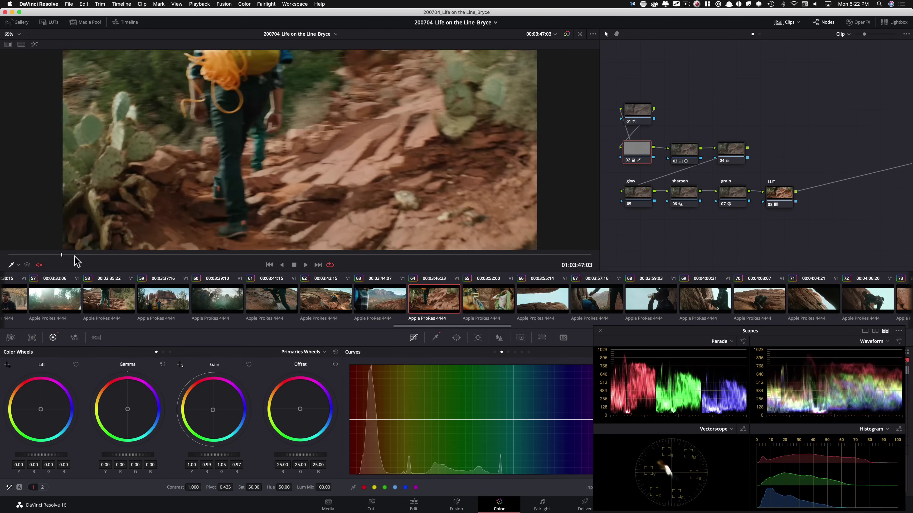
left_click(545, 304)
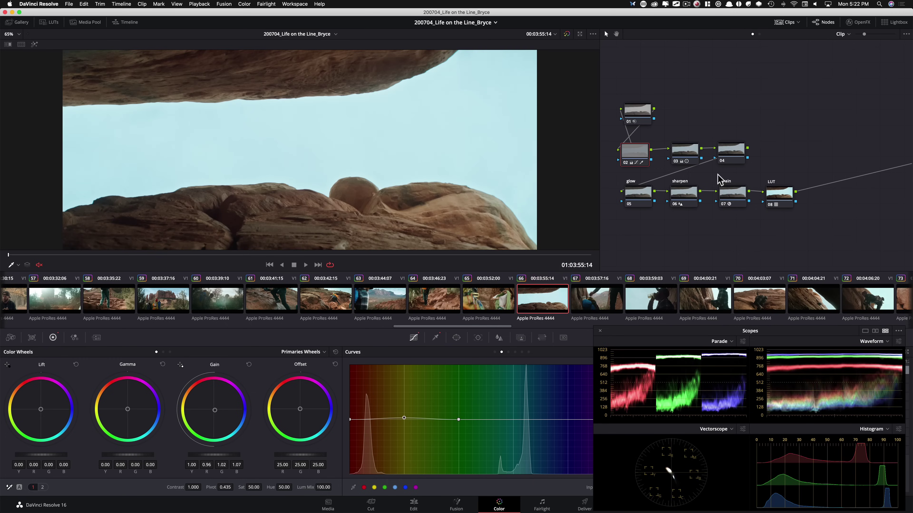
left_click_drag(437, 173, 428, 169)
key("super+d")
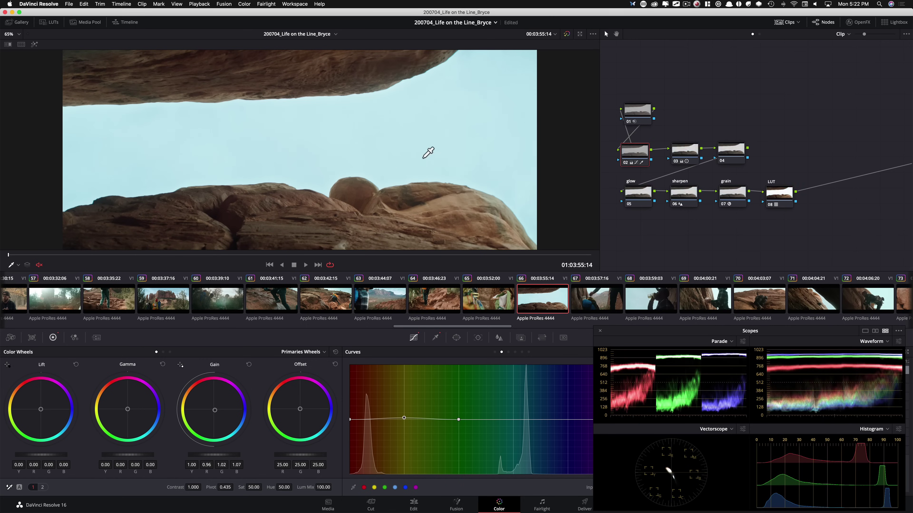
key("super+d")
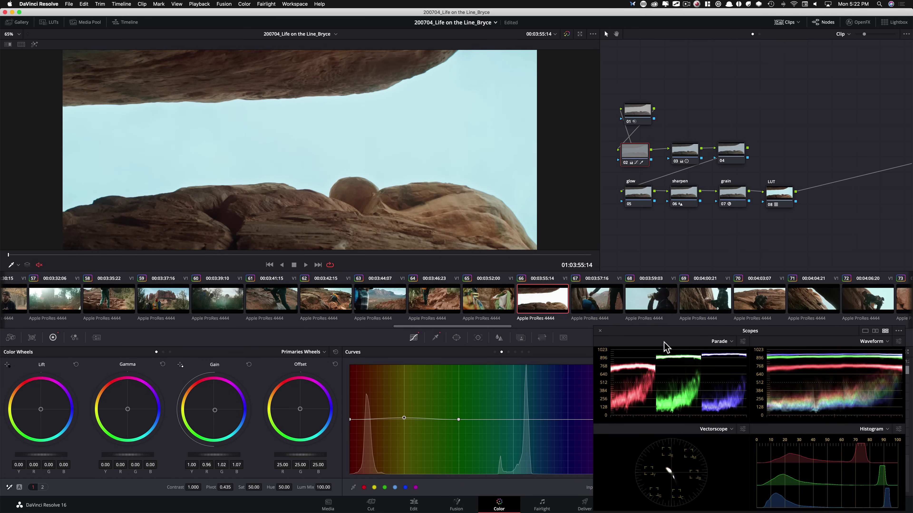
- Open clip 67 and toggle node 02 repeatedly to compare the shot with and without its sky correction
left_click(597, 298)
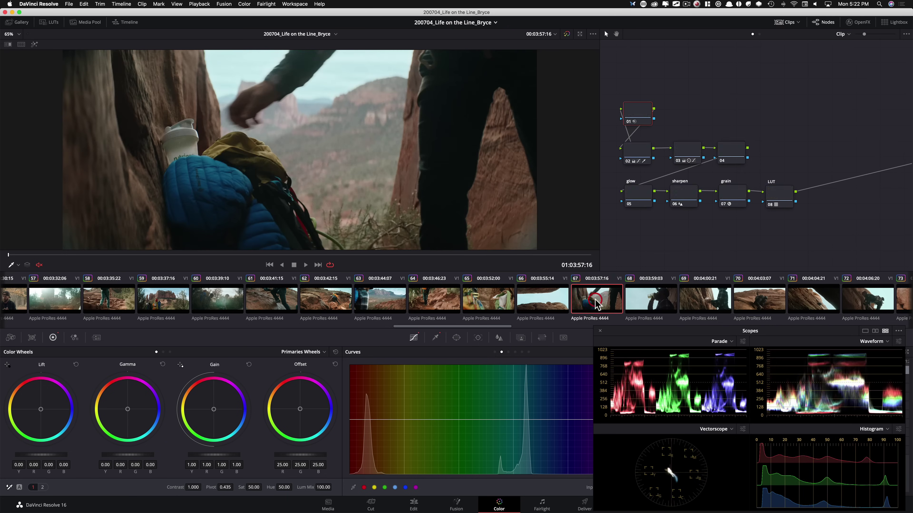
left_click(642, 158)
key("super+d")
key("super+d")
key("super+d")
key("super+d")
key("super+d")
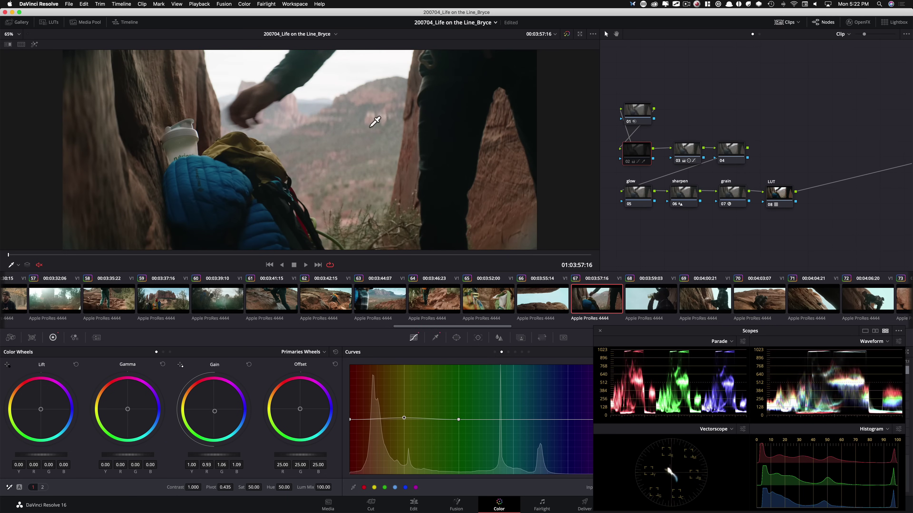
key("super+d")
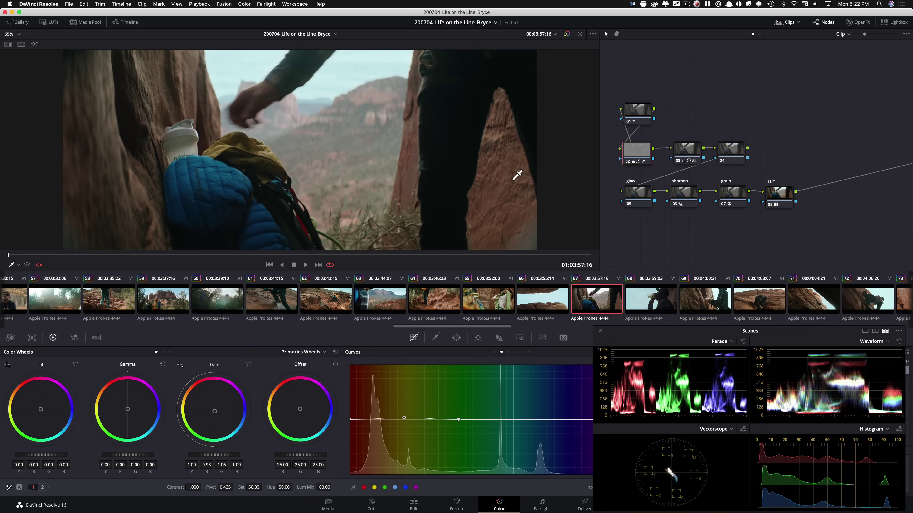
- Open clip 76 and isolate its LUT node, moving it clear of the grain node and disabling all the other nodes
left_click(704, 306)
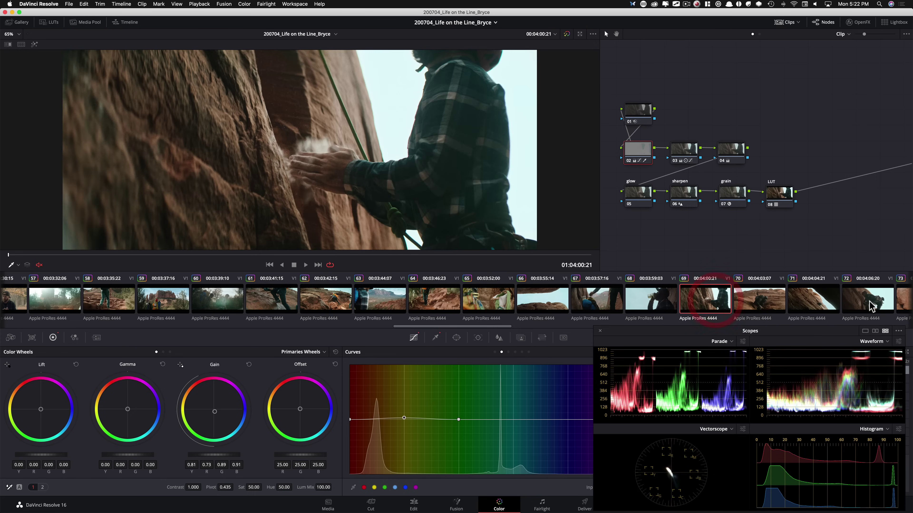
left_click_drag(467, 327, 544, 326)
left_click(539, 304)
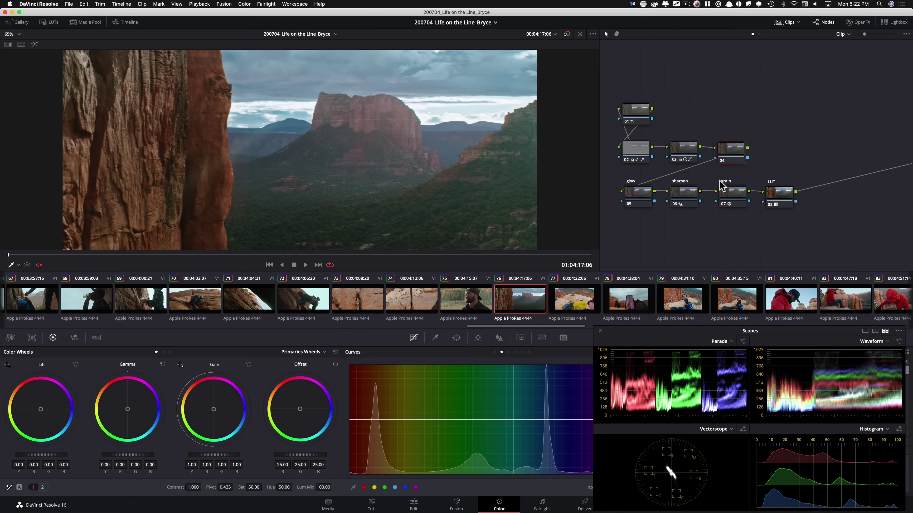
left_click_drag(773, 195, 805, 196)
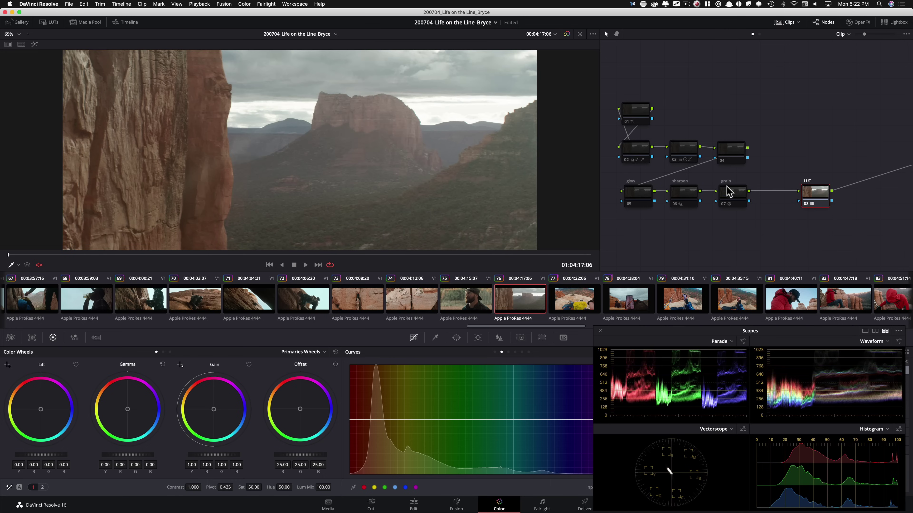
- Re-enable node 03 on clip 76 and check both pages of its primary adjustments
left_click(695, 157)
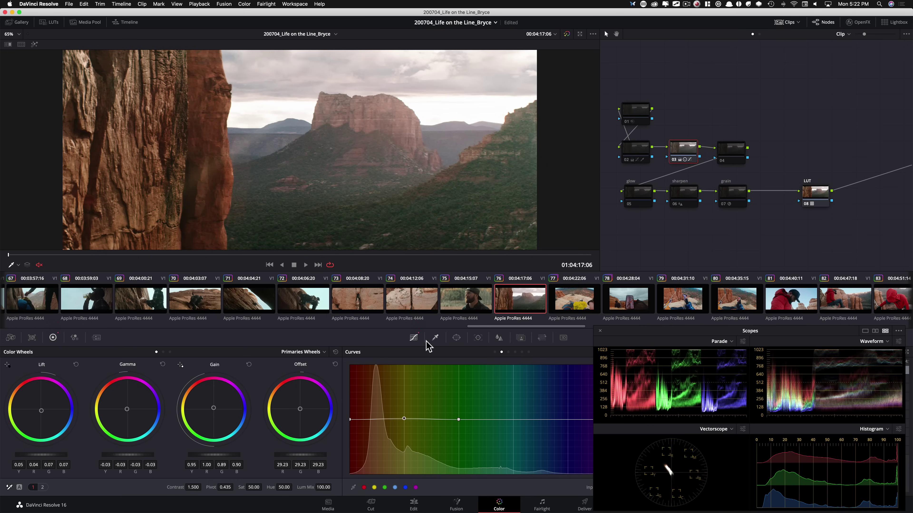
left_click(43, 487)
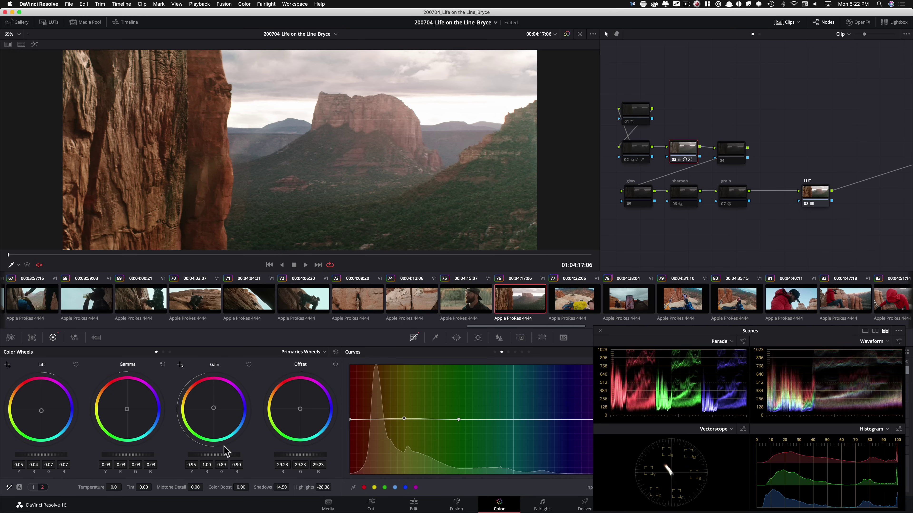
left_click(33, 487)
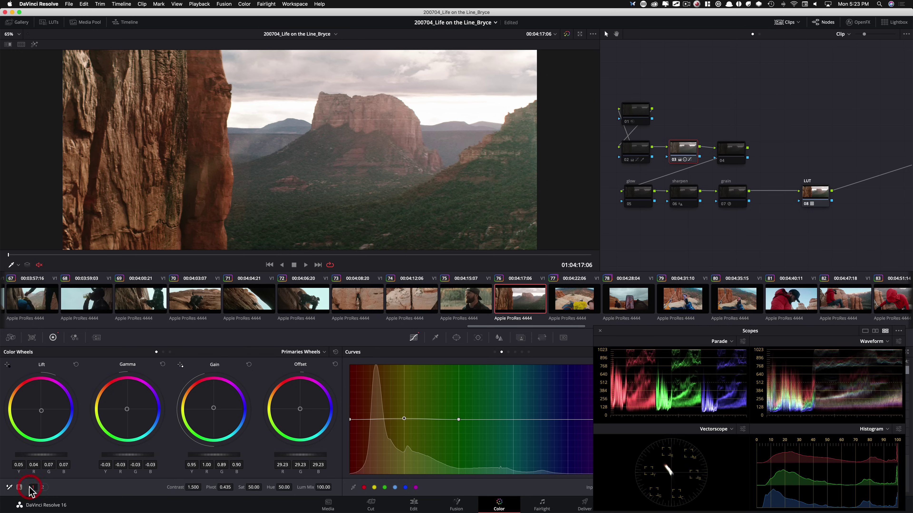
- Examine node 03's primary settings on clip 76 with the scopes hidden, and compare the shot with the node off and on
key("ctrl+shift+w")
key("ctrl+shift+d")
key("f")
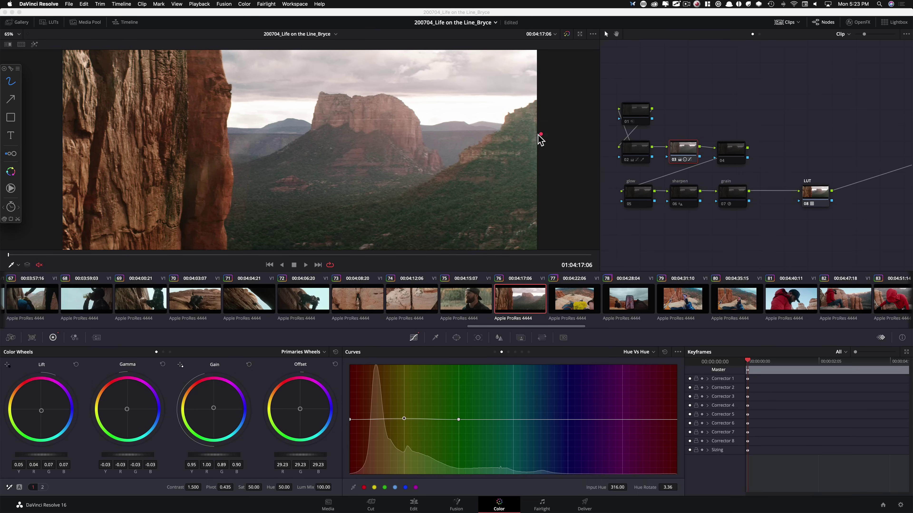
key("Escape")
key("super+d")
key("super+d")
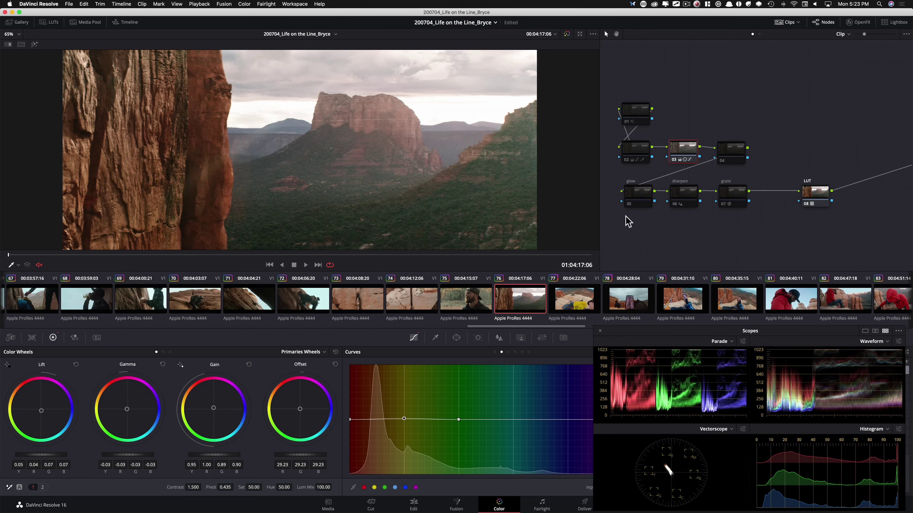
- Enable node 02 on clip 76 and toggle it repeatedly to compare the sky with and without its correction
left_click(643, 151)
key("super+d")
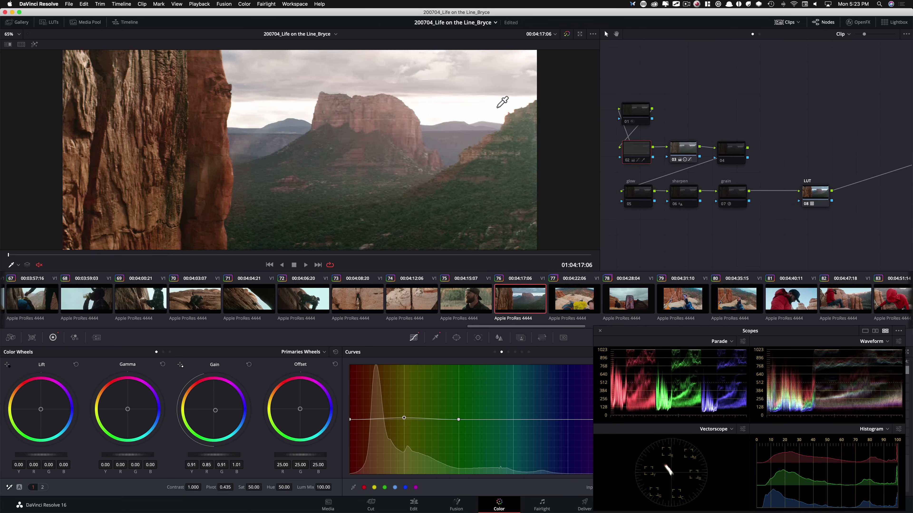
key("super+d")
key("super+d")
key("super+d")
key("super+d")
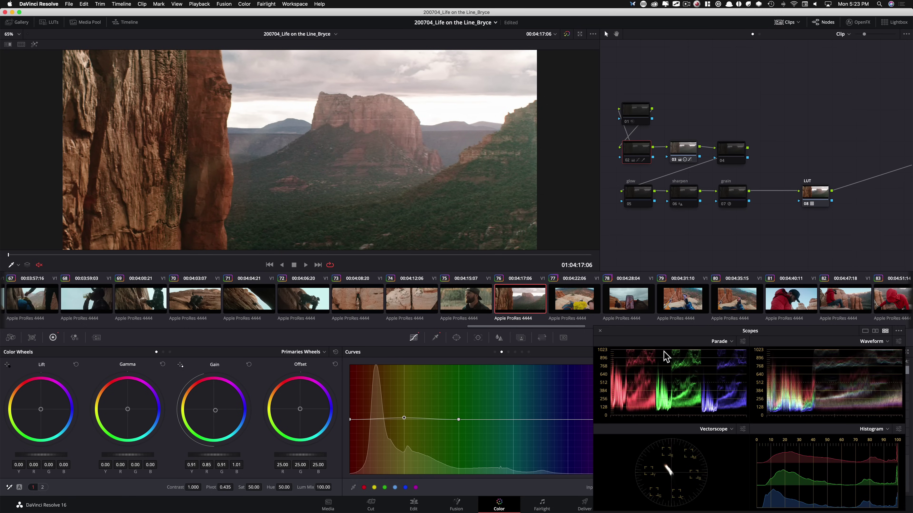
key("super+d")
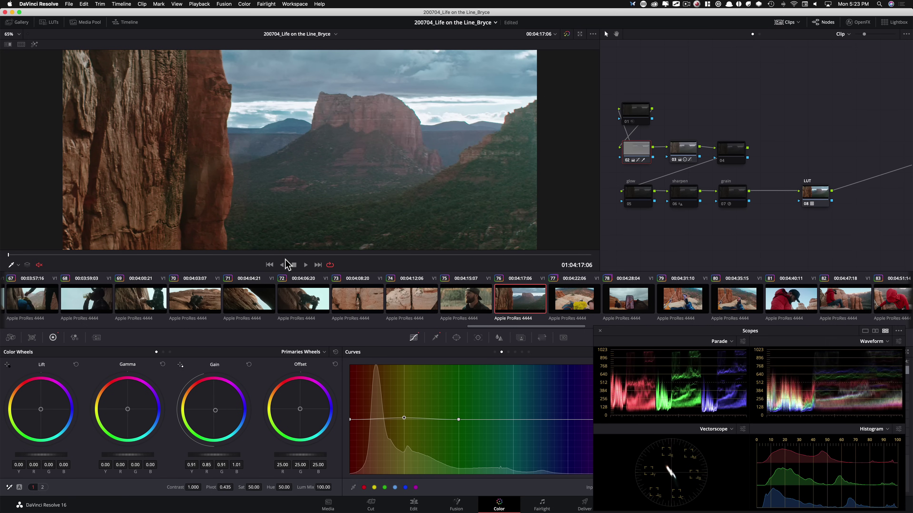
key("super+d")
key("super+d")
- Check node 02's shadows and highlights adjustments on clip 76, and compare the image with the node and the whole grade bypassed
left_click(42, 488)
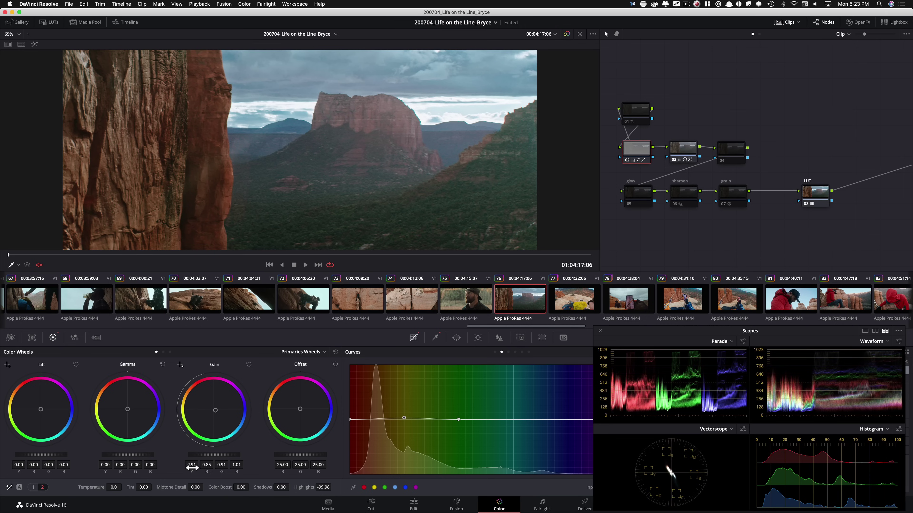
key("super+d")
key("super+d")
key("super+d")
key("super+d")
key("super+d")
key("super+d")
key("shift+d")
key("shift+d")
key("super+d")
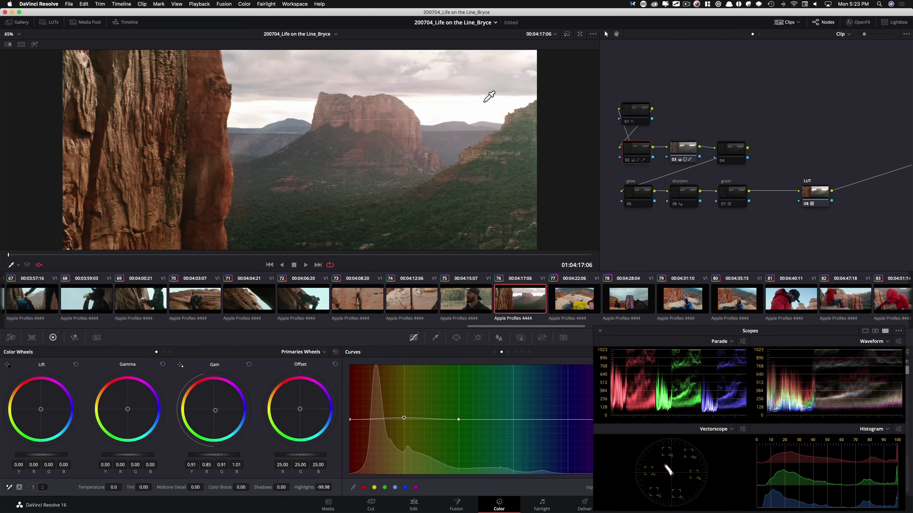
key("super+d")
- Re-enable node 04, the glow, sharpen and grain nodes and node 01 on clip 76
left_click(730, 153)
left_click(637, 205)
left_click_drag(625, 220, 732, 200)
key("super+d")
left_click(713, 119)
left_click(636, 116)
key("super+d")
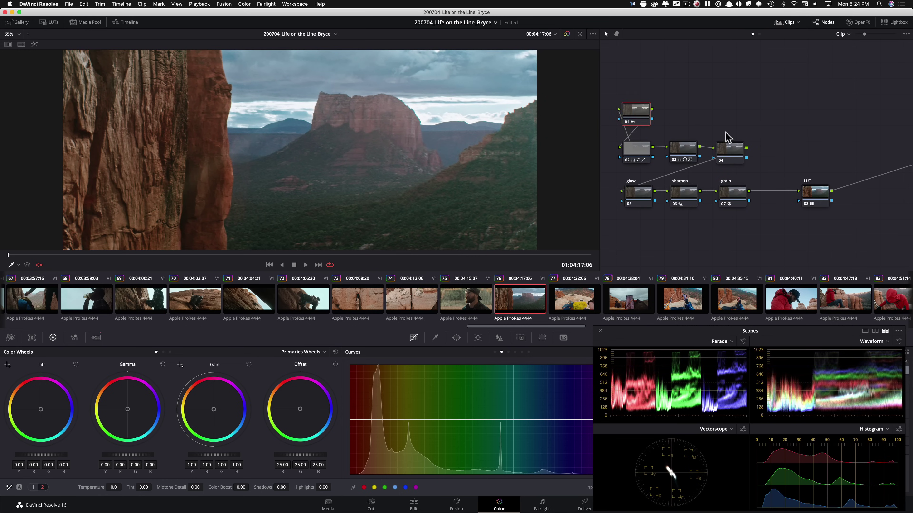
- Play clip 76 in the enlarged viewer, first with all grades bypassed and again from the start with the grade on
key("alt+f")
key("shift+d")
key("space")
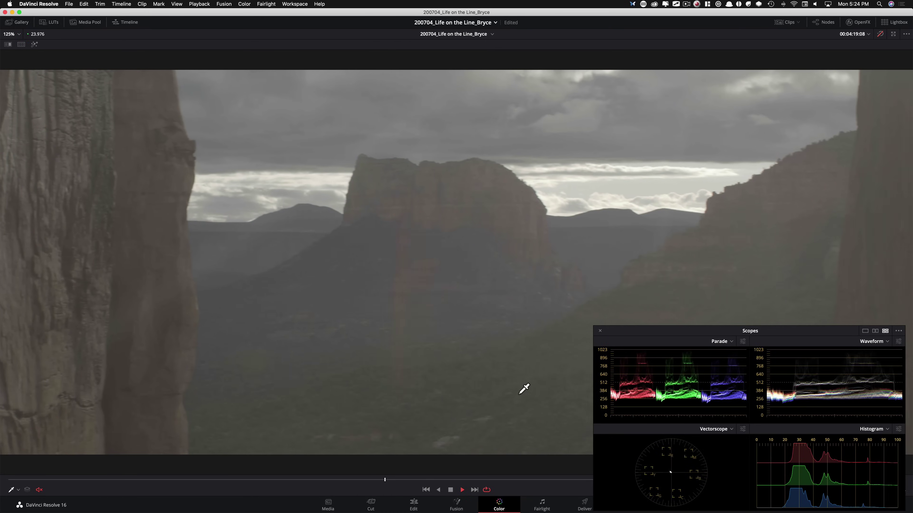
key("space")
left_click_drag(403, 481, 1, 486)
key("shift+d")
key("space")
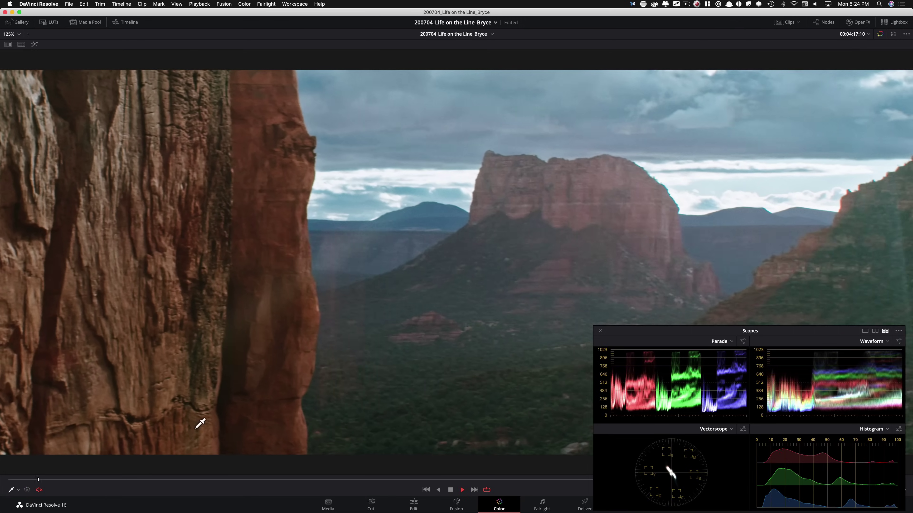
key("space")
left_click_drag(71, 480, 1, 481)
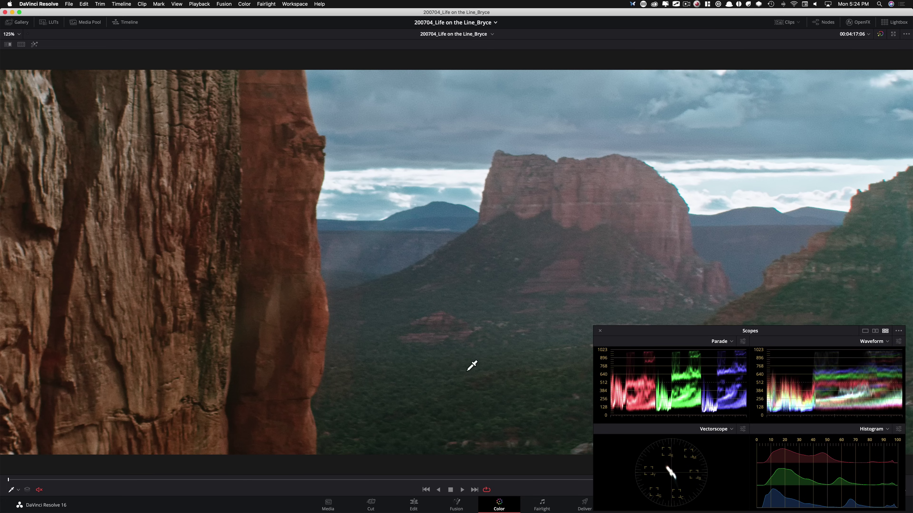
- Compare clip 76's first frame with grades bypassed and active, and scrub toward the clip's end before leaving the enlarged viewer
key("shift+d")
key("shift+d")
key("shift+d")
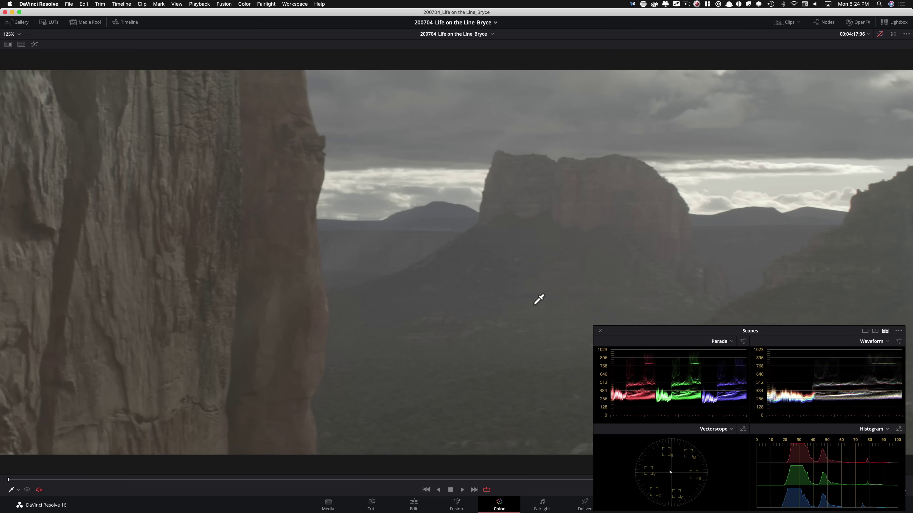
key("shift+d")
left_click_drag(143, 479, 762, 462)
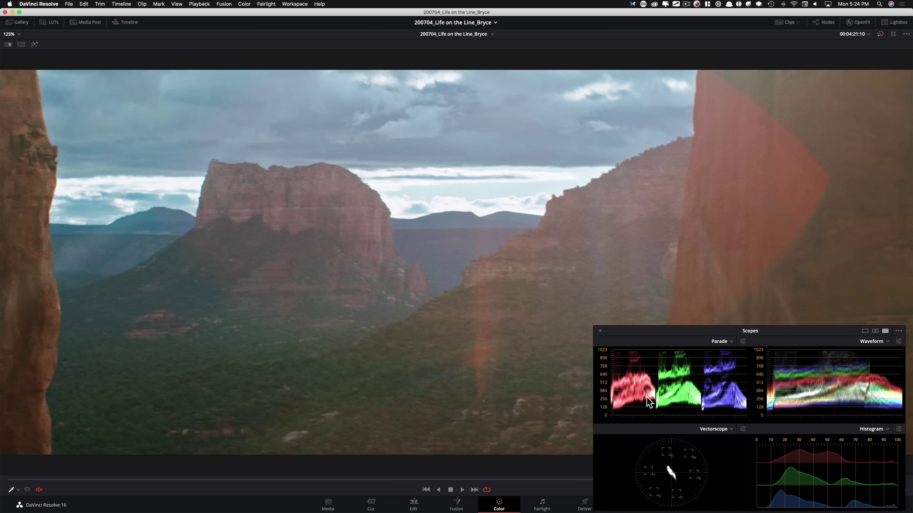
key("alt+f")
key("shift+d")
key("shift+d")
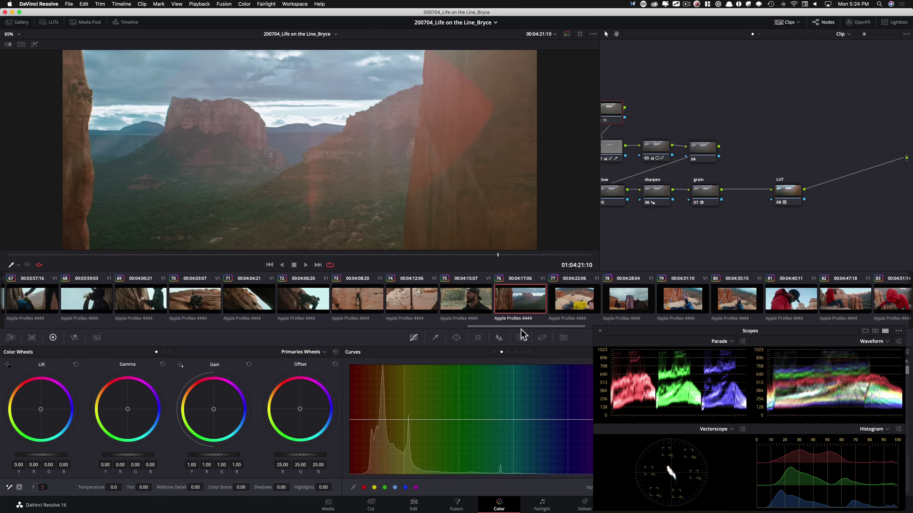
- Open clip 82 and disable every node except the LUT, placing the LUT node apart from the grain node
left_click_drag(521, 327, 560, 326)
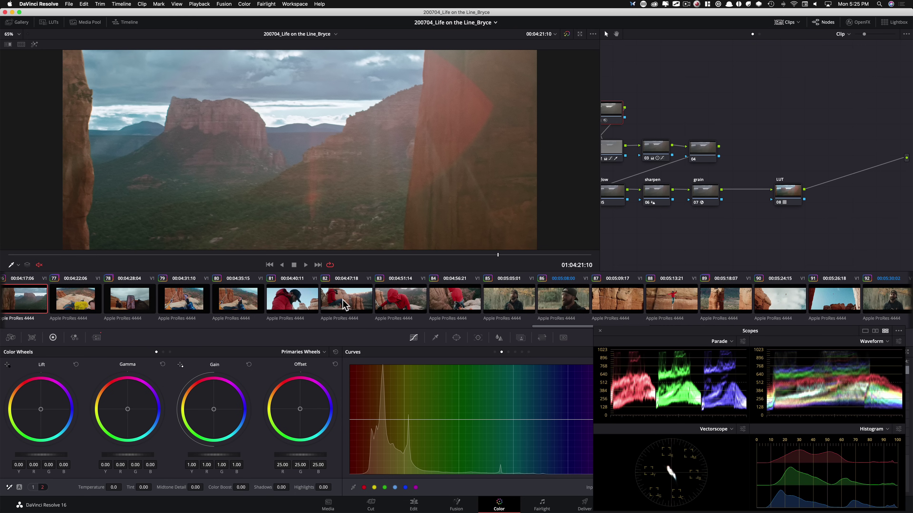
left_click(344, 304)
left_click_drag(739, 166, 778, 182)
left_click_drag(634, 96, 852, 203)
key("super+d")
left_click(811, 169)
key("super+d")
left_click_drag(823, 173, 793, 171)
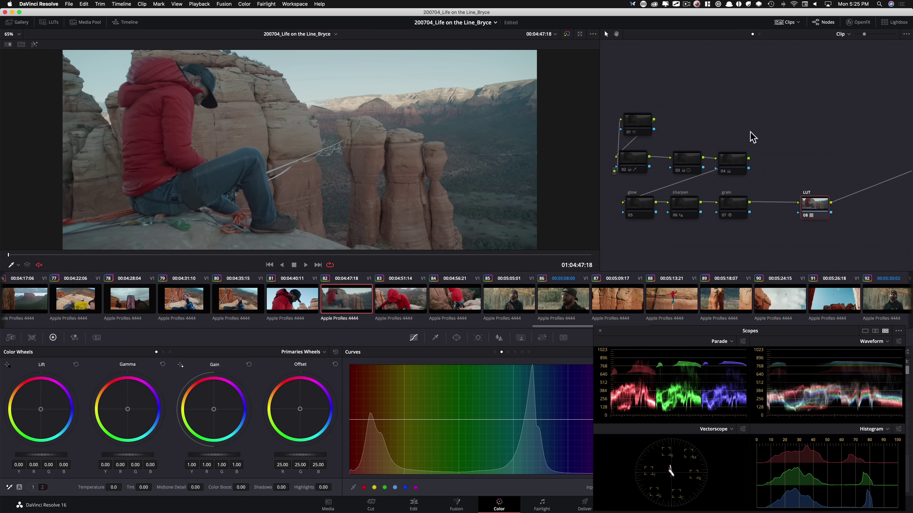
- Enable node 03 on clip 82 and toggle the grade bypass to compare the shot with the ungraded footage
left_click(680, 169)
key("super+d")
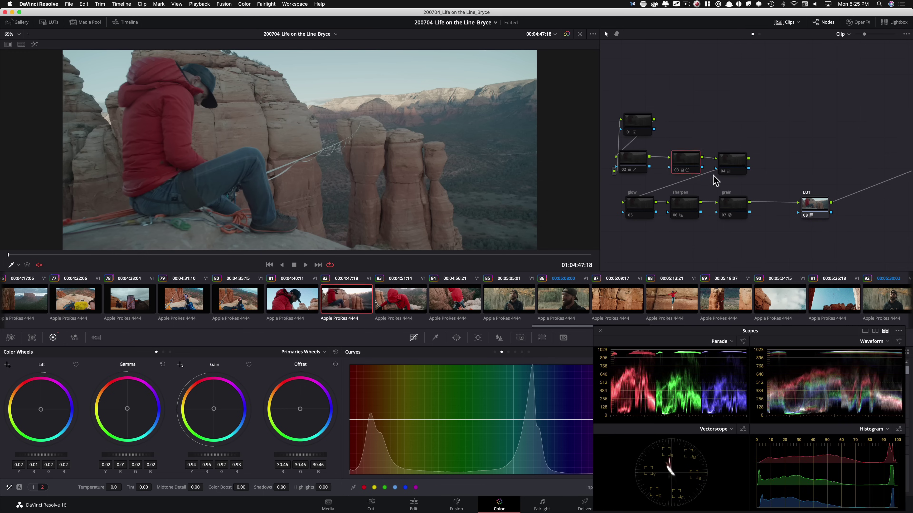
key("shift+d")
key("shift+d")
key("shift+d")
key("shift+d")
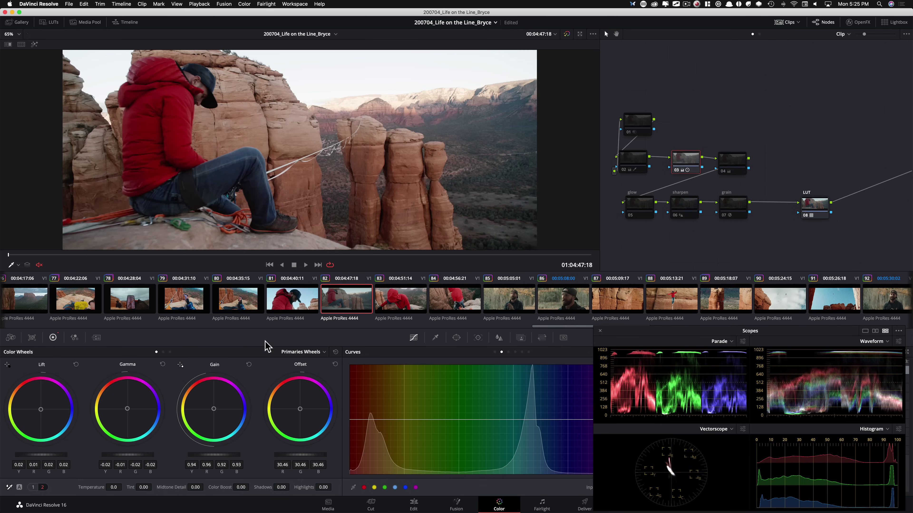
- Examine node 03's contrast, pivot and gain settings on clip 82 with the scopes hidden, and bring the scopes back
key("ctrl+Tab")
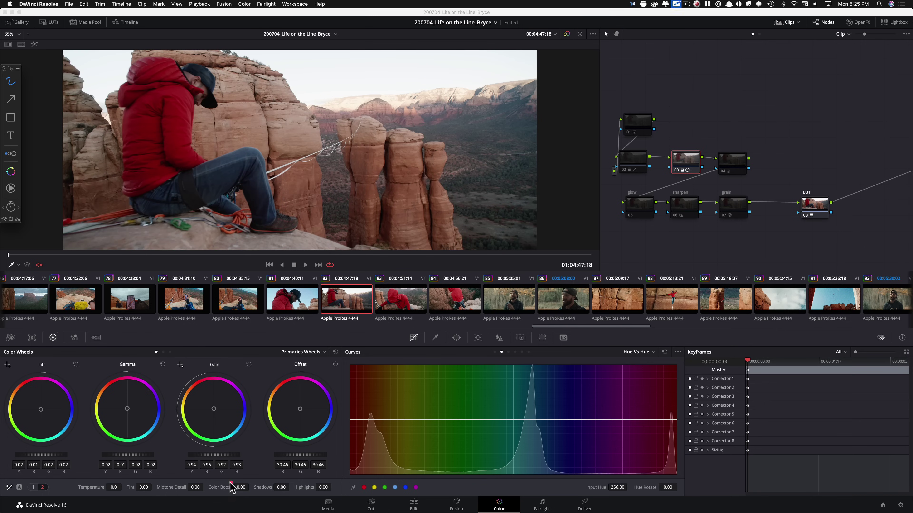
key("ctrl+Tab")
left_click(32, 488)
key("ctrl+Tab")
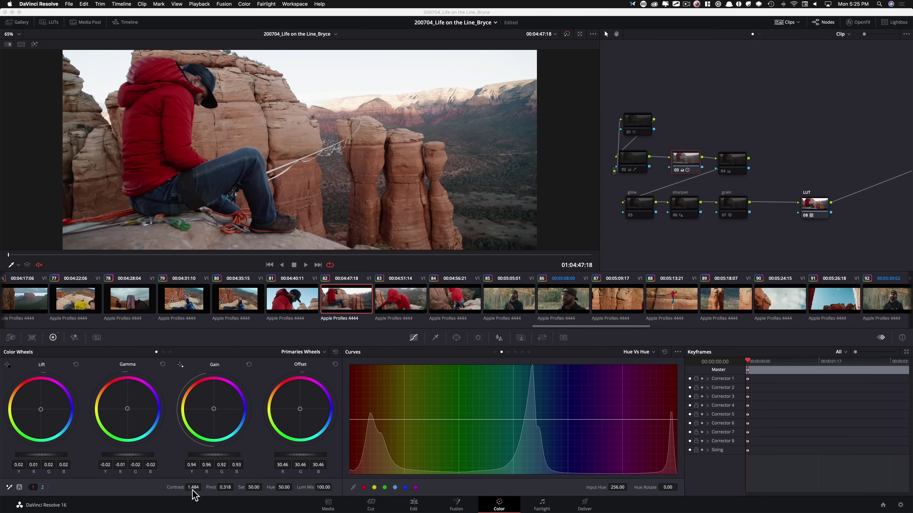
key("f")
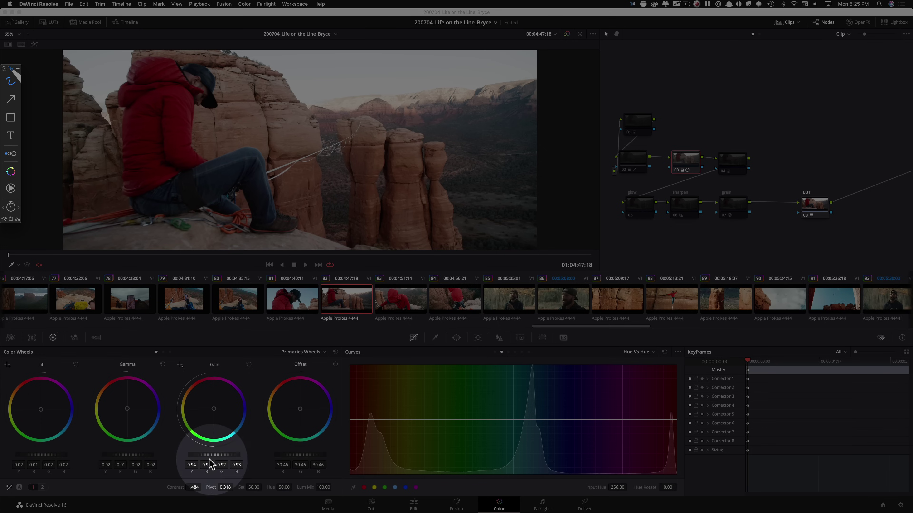
key("ctrl+shift+w")
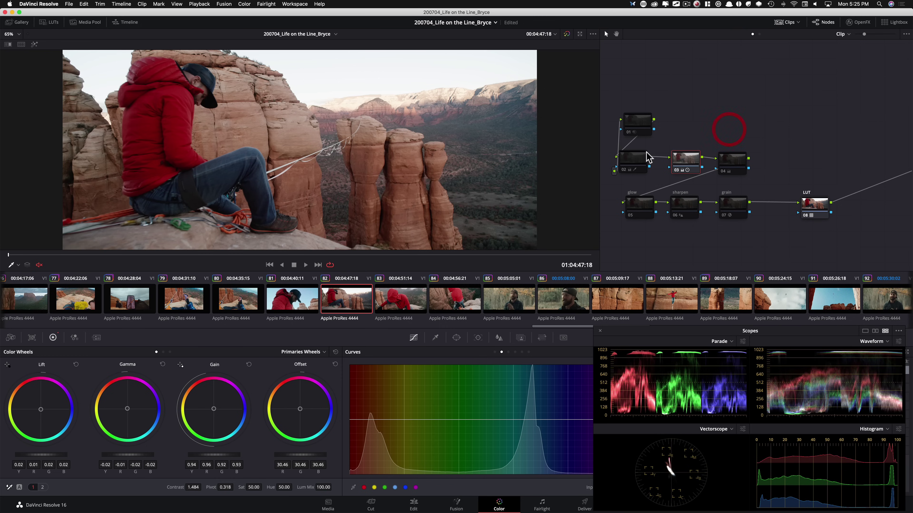
- Enable node 02 on clip 82, toggling it off and on to compare its sky correction
key("super+d")
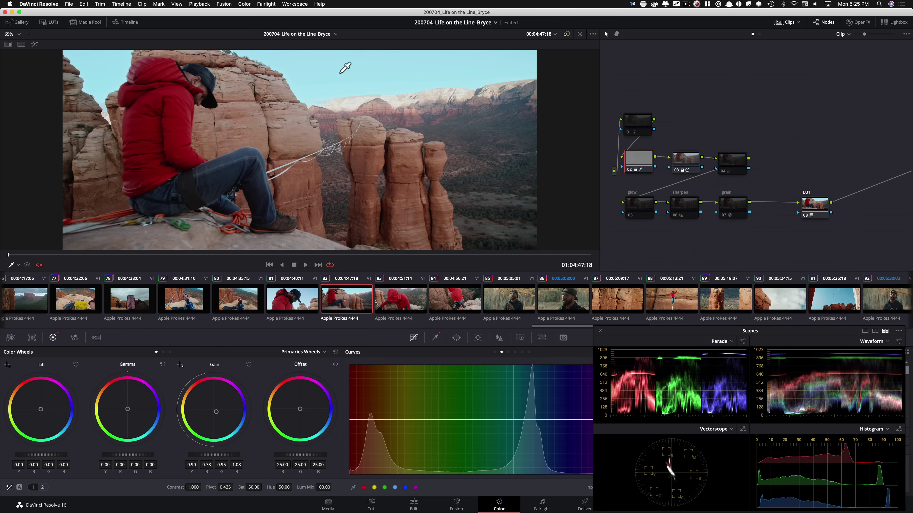
key("super+d")
key("super+d")
- Inspect node 02's curves and luminance qualifier on clip 82, and briefly highlight the qualified area in the viewer
left_click(435, 338)
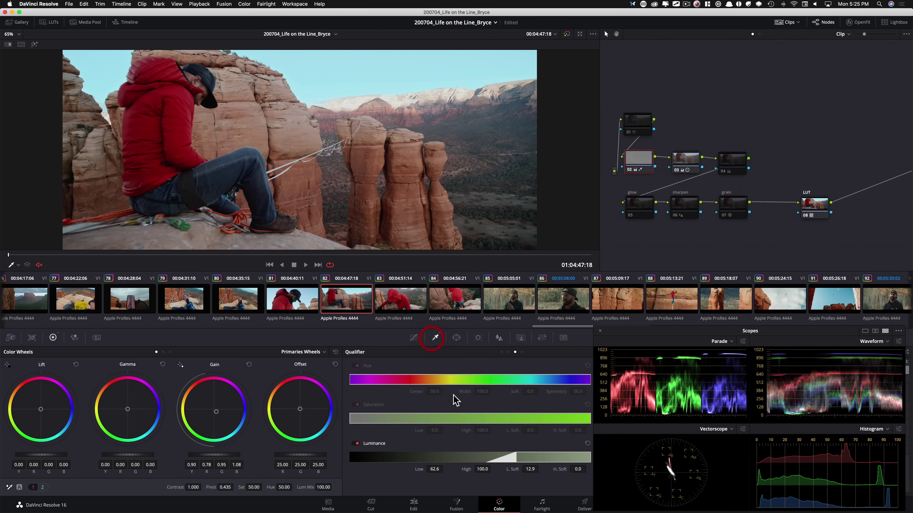
left_click(414, 338)
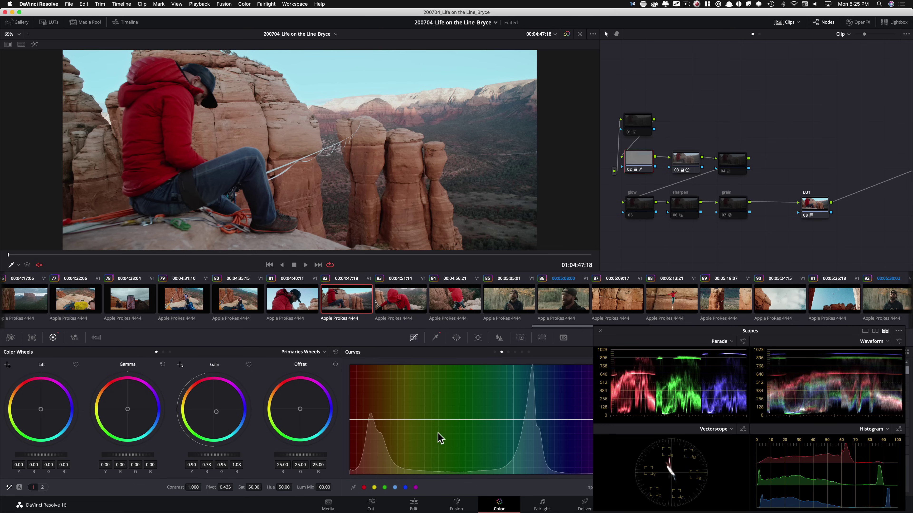
left_click(494, 352)
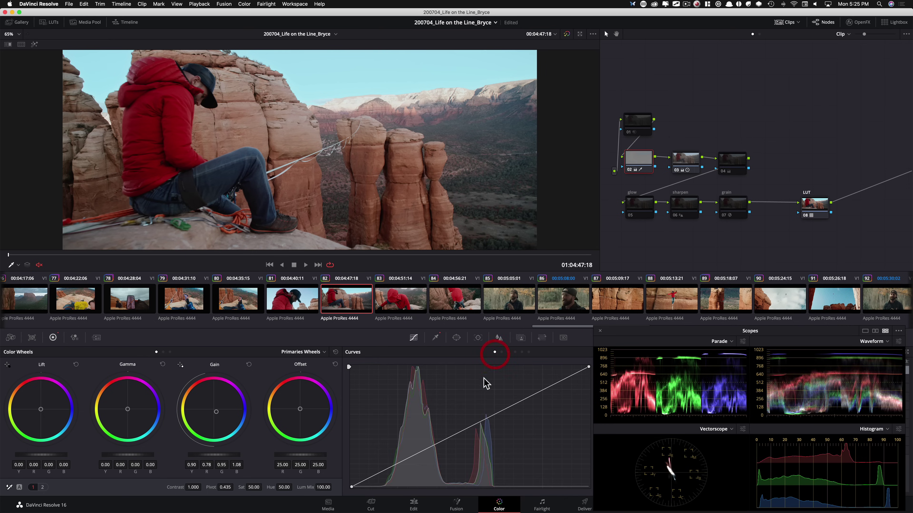
left_click(434, 339)
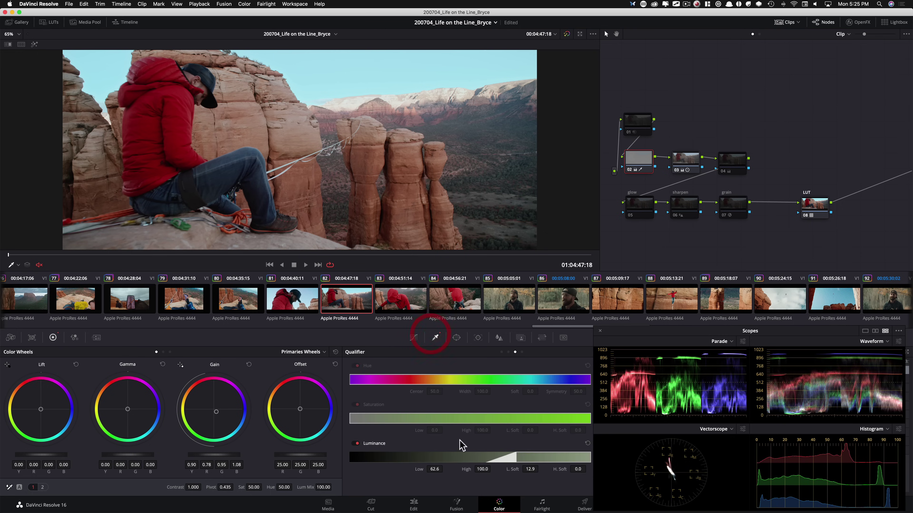
key("shift+h")
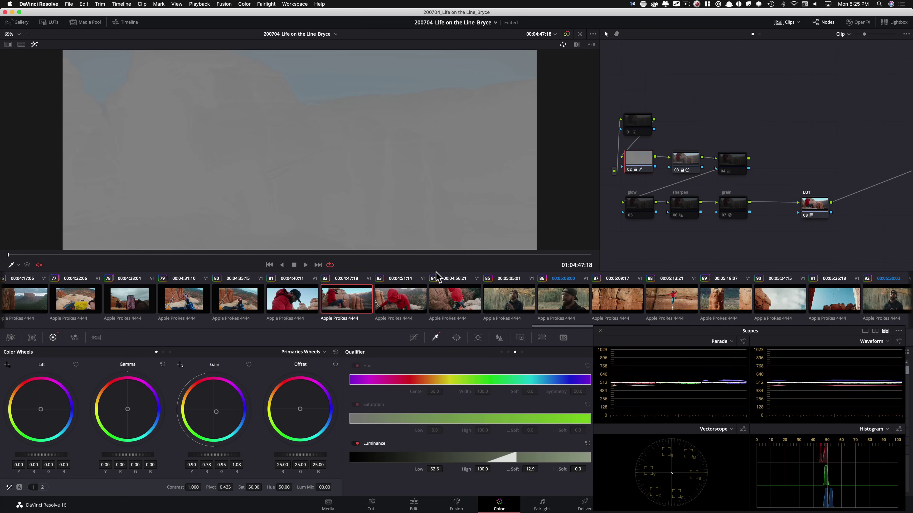
key("shift+h")
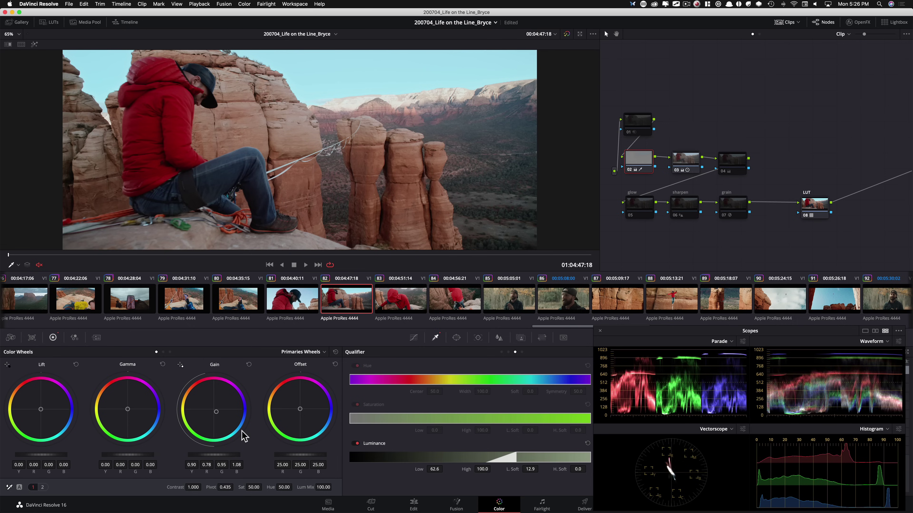
- Spotlight node 02's gain wheel on clip 82 to examine its color adjustment
key("alt+Tab")
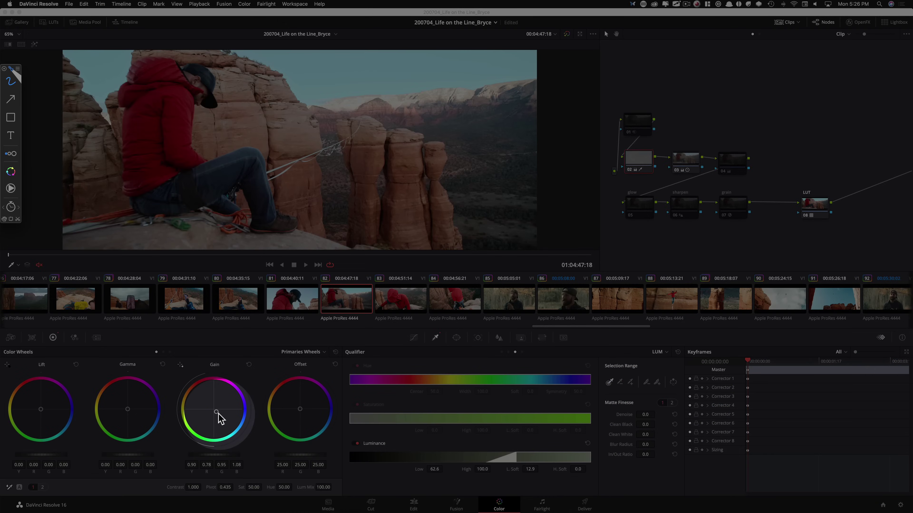
key("Escape")
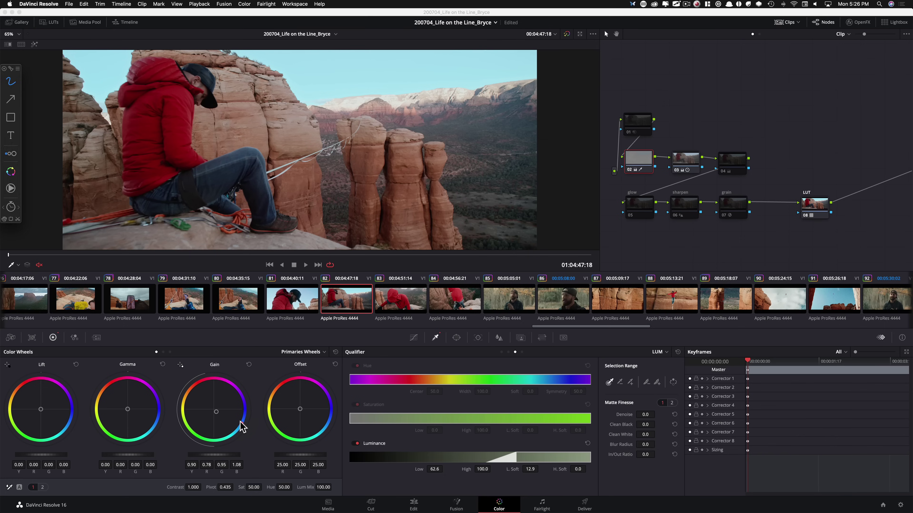
key("Escape")
- Toggle node 02 and the grade bypass on clip 82 to compare the sky correction with the ungraded footage
key("super+d")
key("super+d")
key("shift+d")
key("shift+d")
key("super+d")
key("super+d")
key("shift+d")
key("shift+d")
- Enable all remaining nodes on clip 82 and scrub to 01:04:50:21 to check the full grade
left_click_drag(617, 96, 750, 245)
key("super+d")
key("super+d")
key("super+d")
key("super+d")
left_click_drag(18, 256, 480, 260)
key("super+d")
key("super+d")
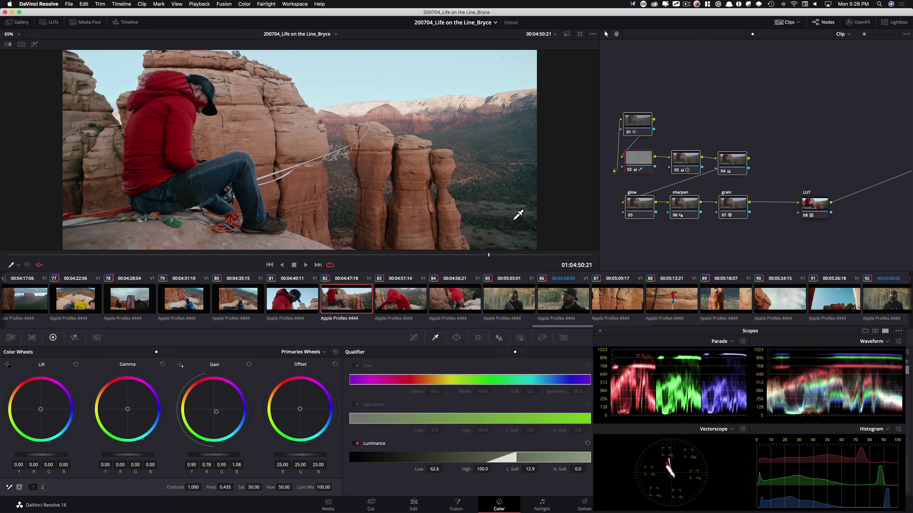
left_click(693, 117)
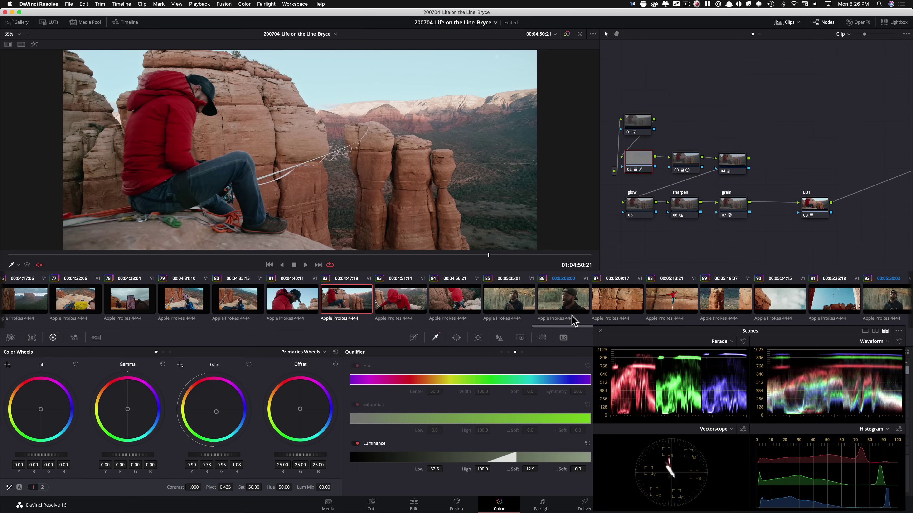
- Open clip 89, reposition its node graph, and disable all of its nodes
left_click_drag(548, 326, 574, 329)
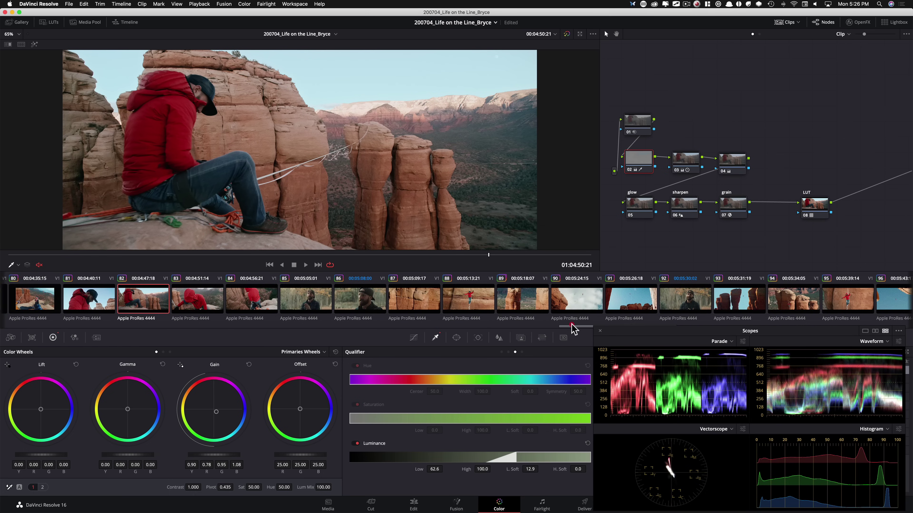
left_click(524, 307)
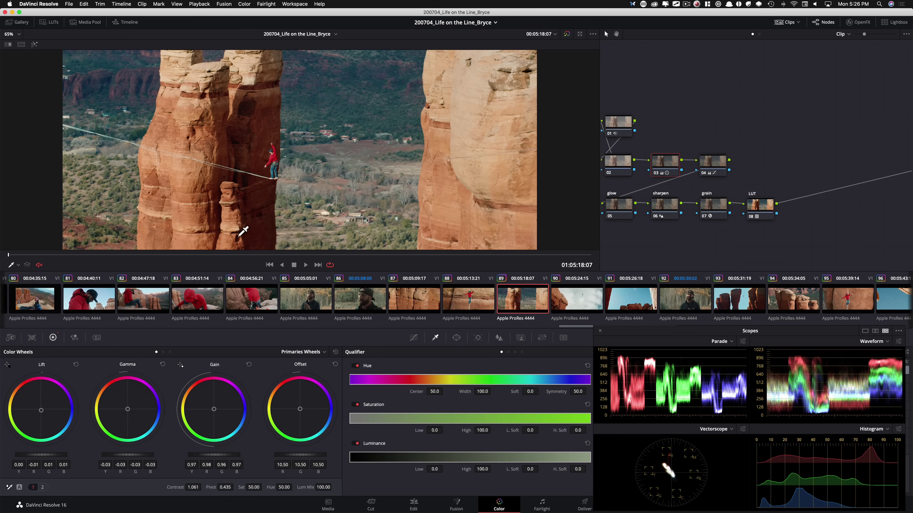
left_click_drag(749, 147, 753, 142)
left_click_drag(709, 122, 715, 122)
left_click_drag(621, 96, 820, 204)
key("super+d")
- Enable the LUT node on clip 89 and scrub to 01:05:20:02 to check its effect
left_click(803, 168)
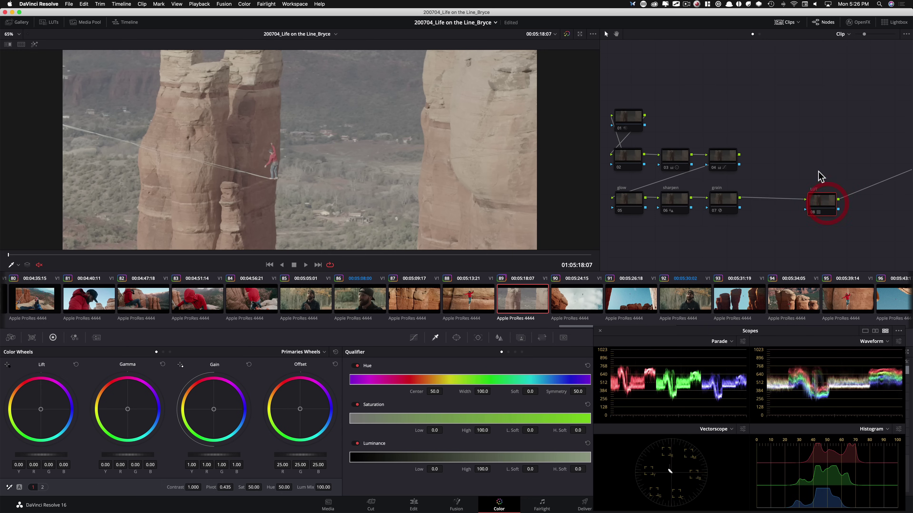
key("super+d")
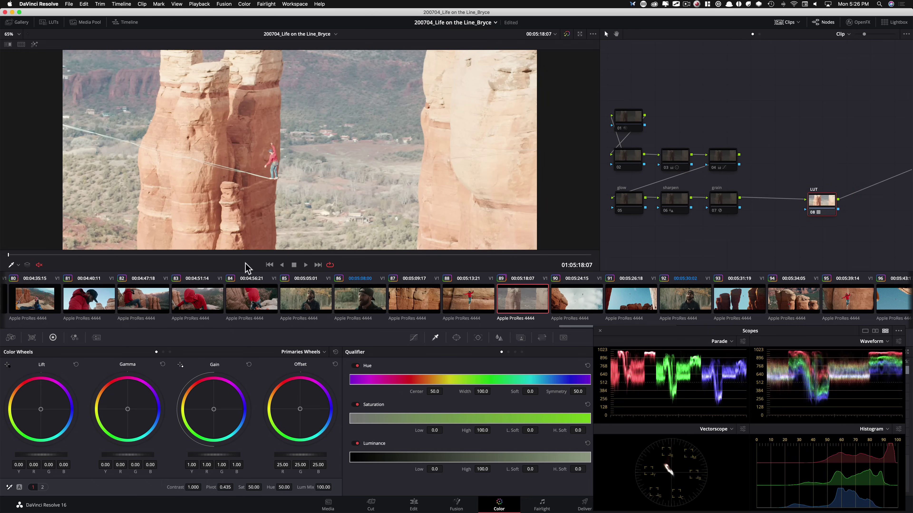
left_click_drag(48, 256, 175, 256)
key("super+d")
key("super+d")
- Enable node 03 on clip 89 and examine its contrast and primary wheel settings with the scopes hidden
left_click(822, 141)
left_click(675, 157)
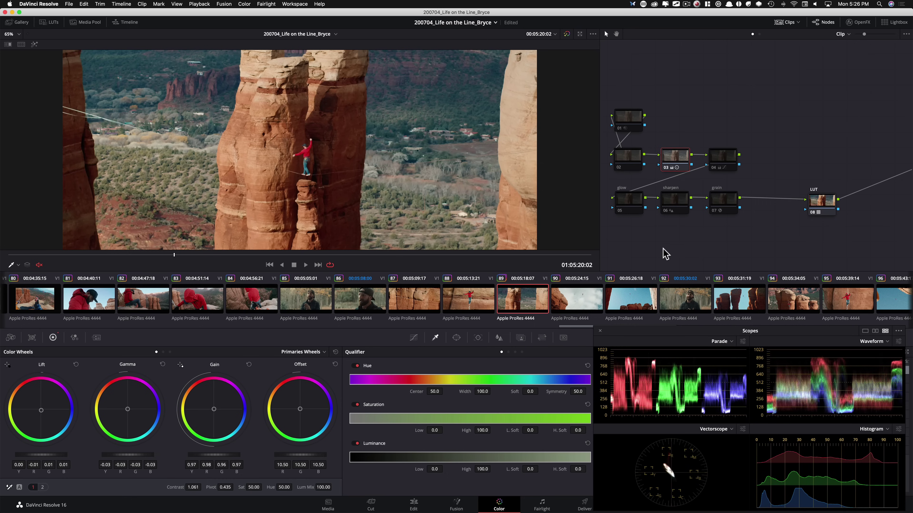
left_click(42, 487)
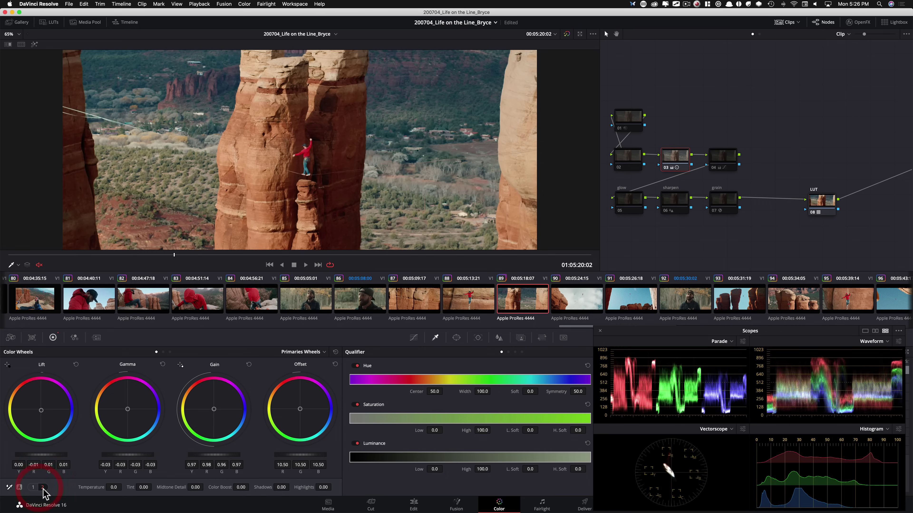
left_click(34, 488)
key("ctrl+Tab")
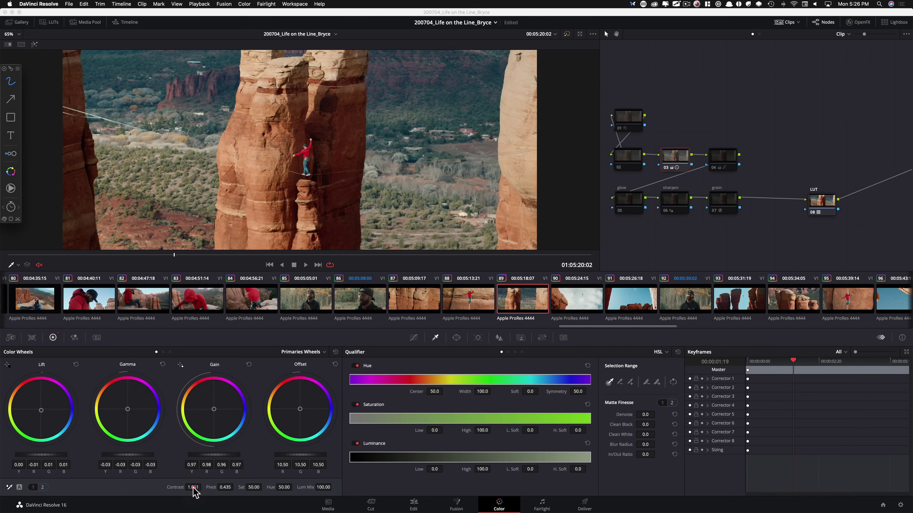
key("f")
key("f")
key("f")
key("super+shift+w")
- Enable node 04 on clip 89 and display its Hue Vs Sat curve
left_click(726, 156)
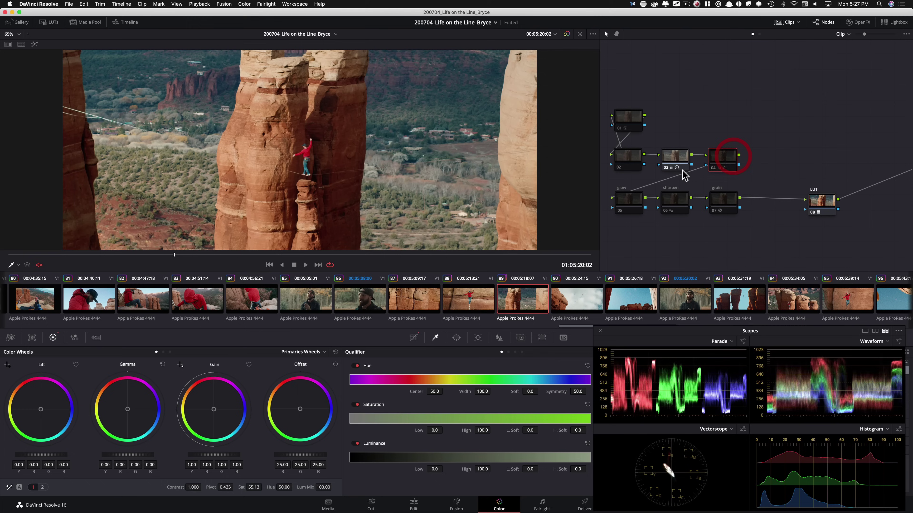
key("ctrl+d")
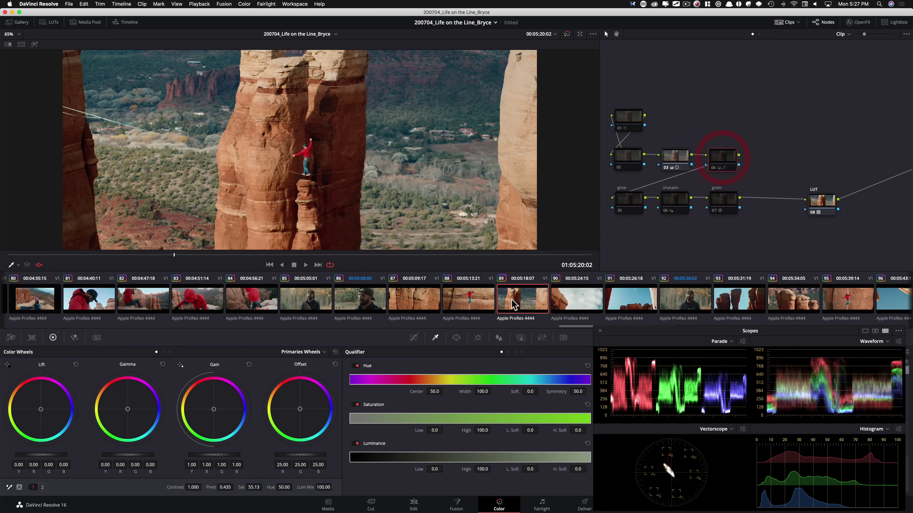
key("ctrl+d")
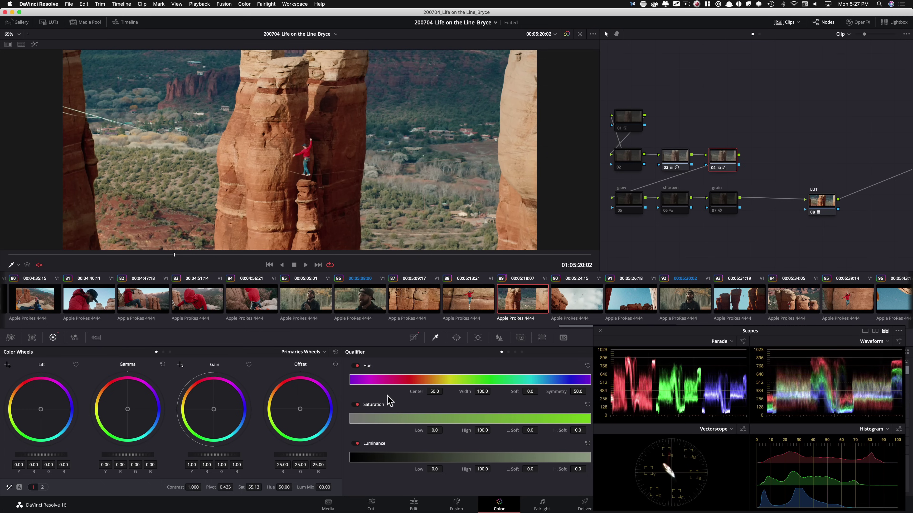
left_click(415, 339)
left_click(508, 352)
left_click(510, 352)
- Toggle node 04 off and on to compare its saturation adjustment on clip 89
key("super+d")
key("super+d")
key("super+d")
key("super+d")
key("super+d")
key("super+d")
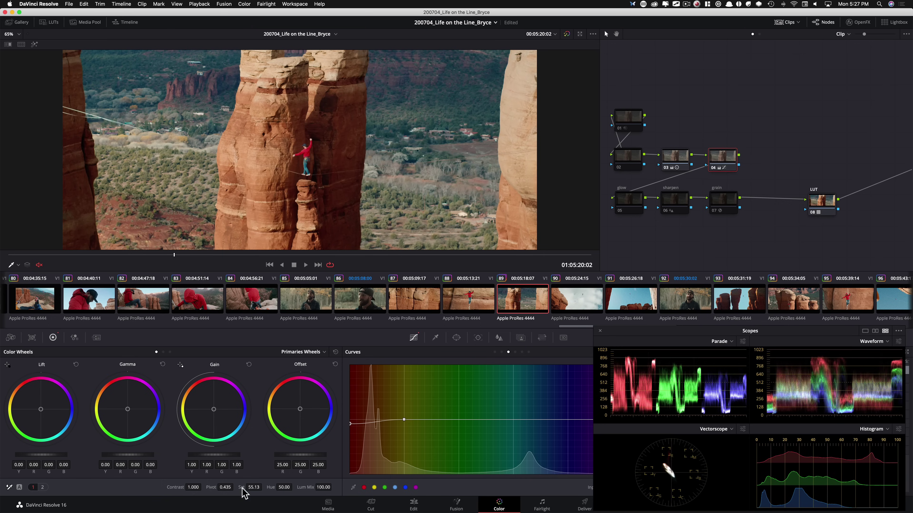
- Enable the glow, sharpen and grain nodes on clip 89, along with nodes 01 and 02
key("super+d")
key("super+d")
left_click(627, 158)
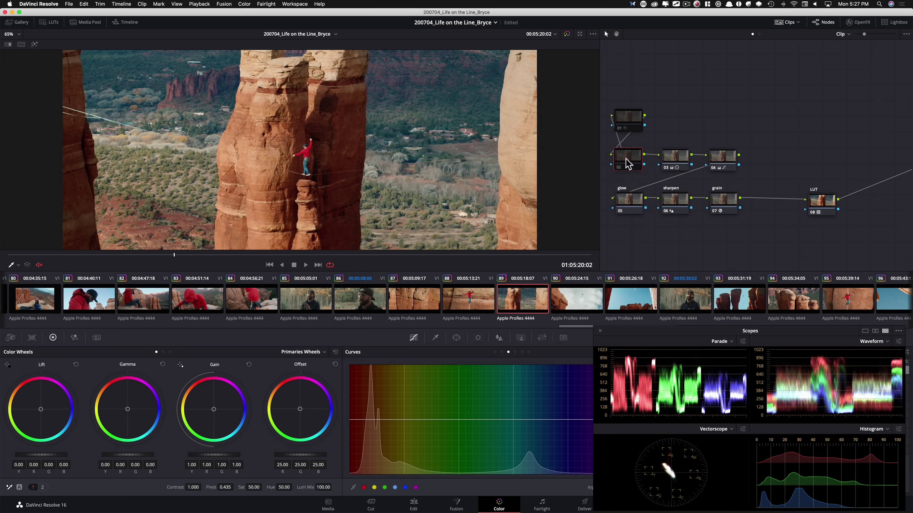
left_click(623, 124)
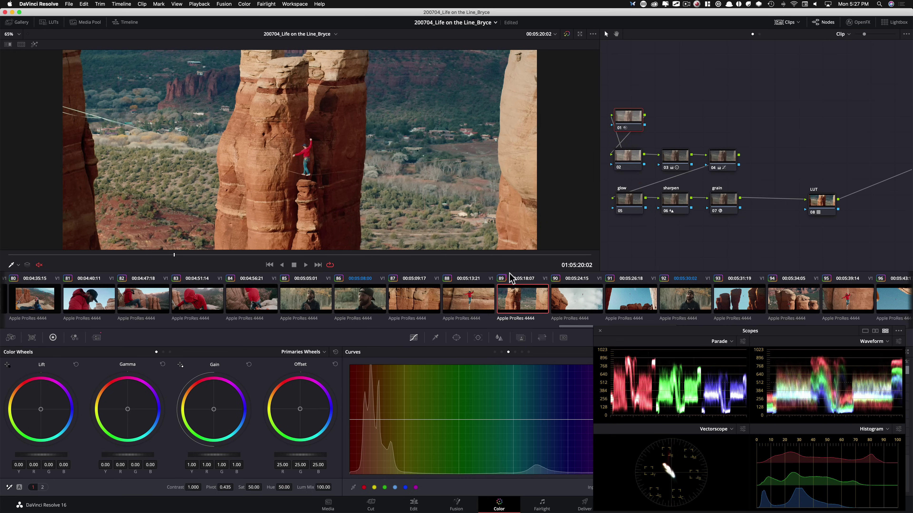
- Enlarge the viewer for clip 89 and toggle the grade bypass to compare the graded and ungraded shot
key("alt+f")
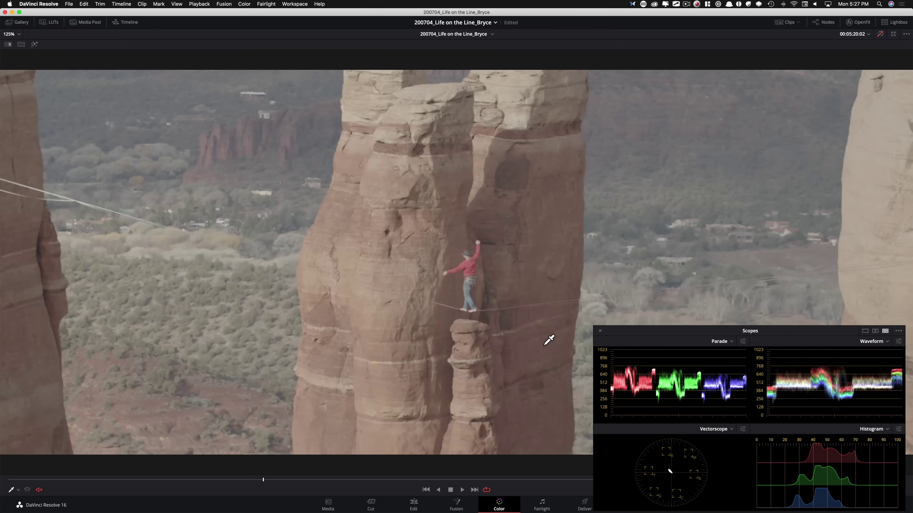
key("shift+d")
key("shift+d")
key("shift+d")
key("shift+d")
key("shift+d")
key("shift+d")
key("shift+d")
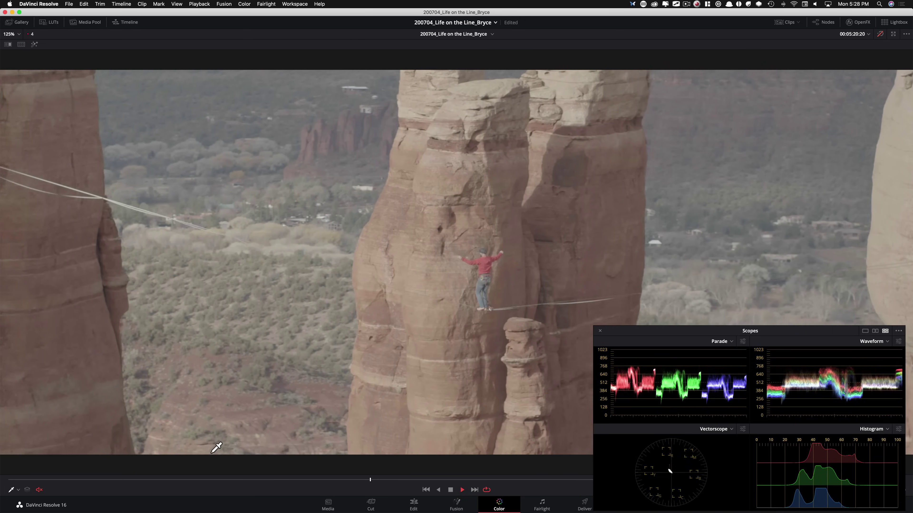
- Play clip 89 from its start with and without the grade, and return to the normal viewer layout
key("space")
left_click(9, 480)
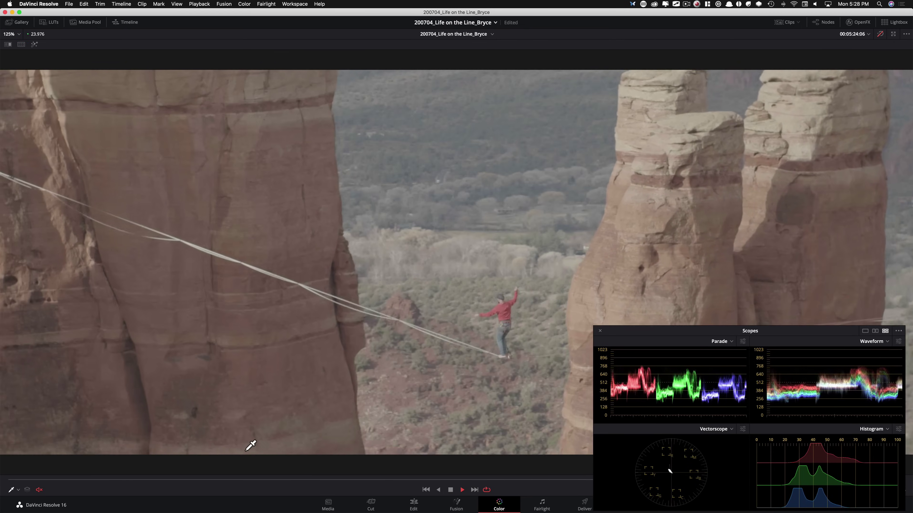
key("shift+d")
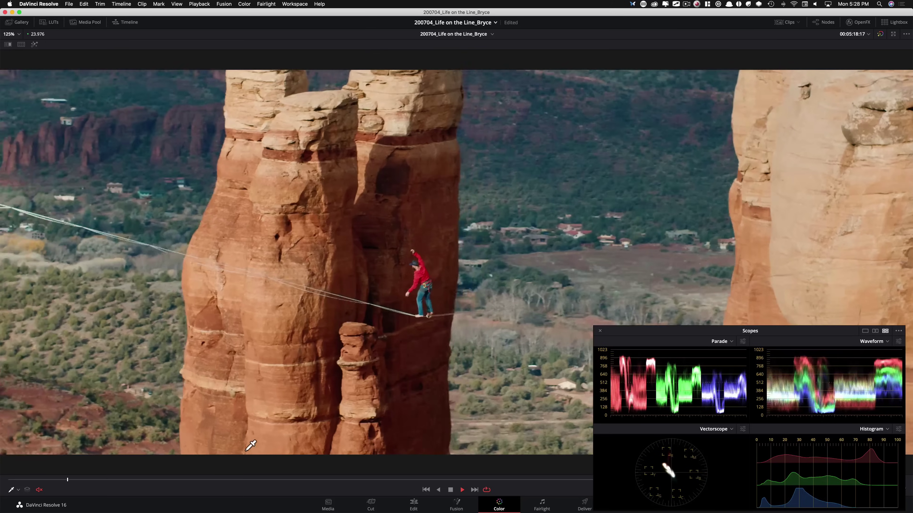
key("space")
key("shift+d")
key("shift+d")
key("alt+f")
- Save the project and compare clip 89's finished grade with the ungraded footage using the grade bypass
key("shift+d")
key("shift+d")
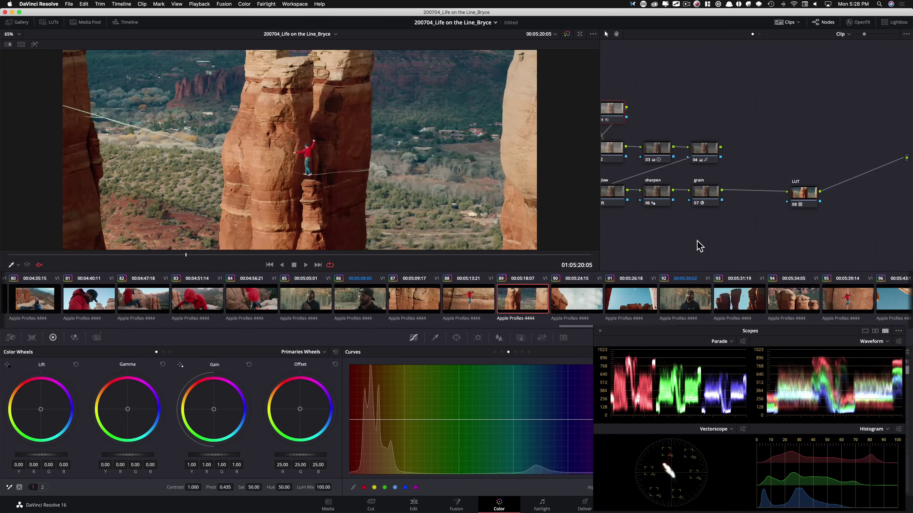
key("super+s")
key("shift+d")
key("shift+d")
key("shift+d")
key("shift+d")
- Mark a diagonal line across the background and rock tower in clip 89's viewer with the scopes hidden, and clear the marks
key("super+shift+w")
key("ctrl+shift+Tab")
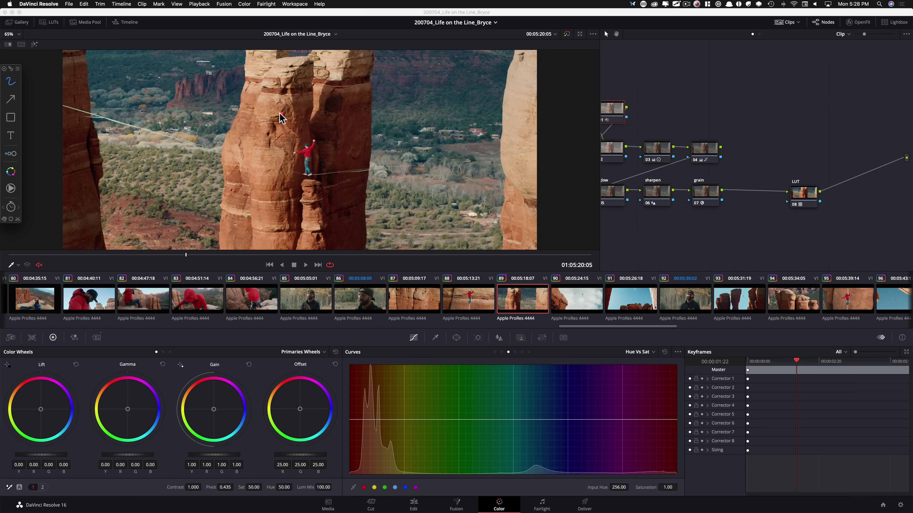
left_click_drag(123, 72, 354, 194)
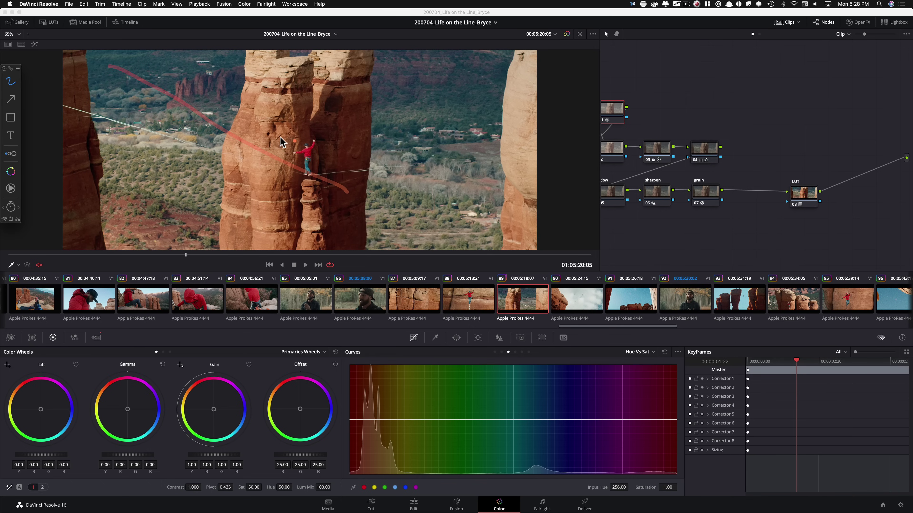
mouse_move(125, 67)
left_mouse_down()
mouse_move(97, 76)
mouse_move(133, 82)
mouse_move(350, 181)
left_mouse_up()
left_click(141, 84)
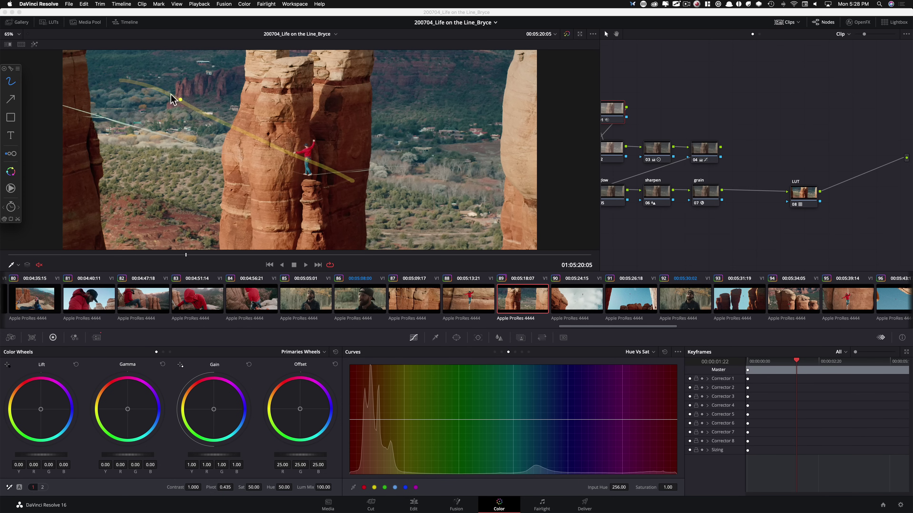
key("Escape")
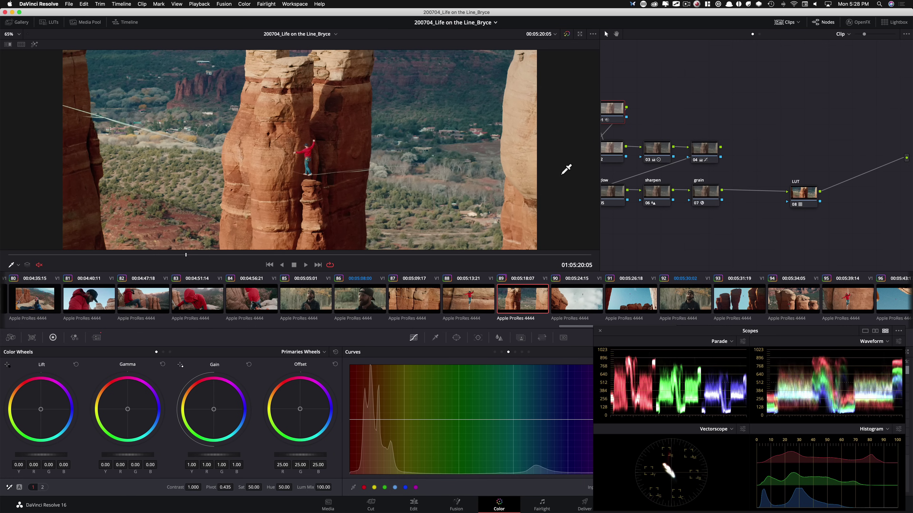
- Open clip 101, spread out its node graph, and disable all of its nodes
left_click(663, 155)
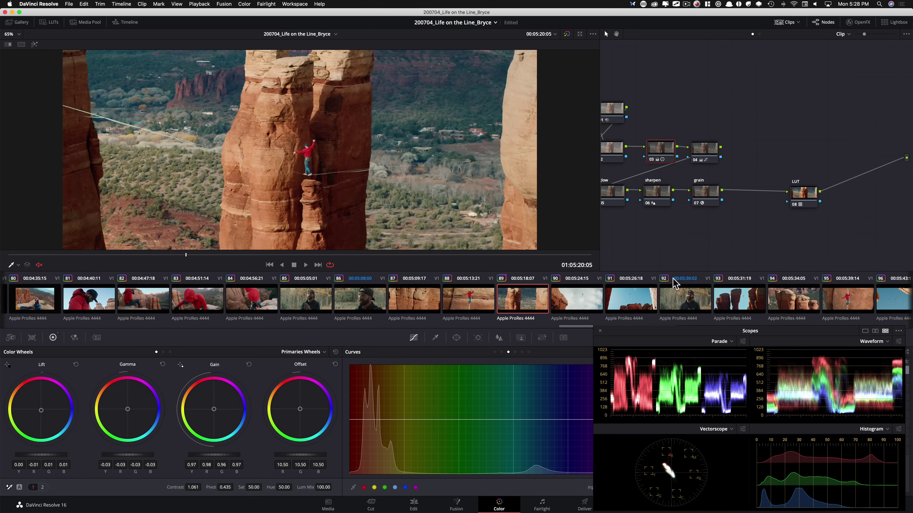
left_click_drag(579, 326, 788, 322)
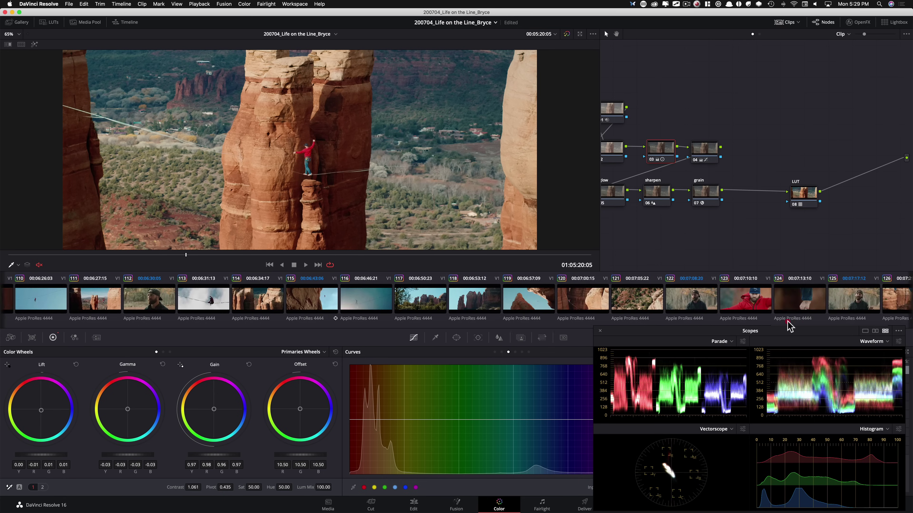
left_click_drag(708, 321, 676, 321)
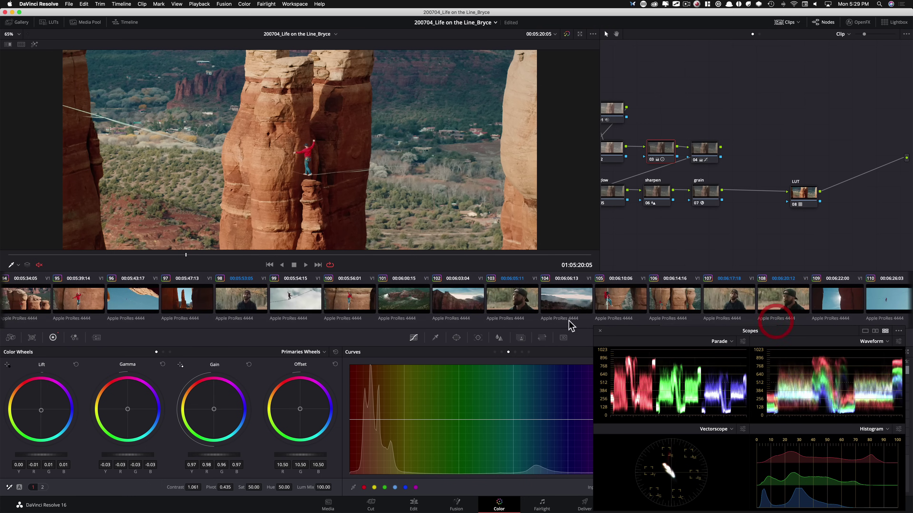
left_click(389, 306)
left_click(728, 161)
left_click_drag(645, 88, 857, 233)
key("super+d")
left_click_drag(739, 228, 713, 224)
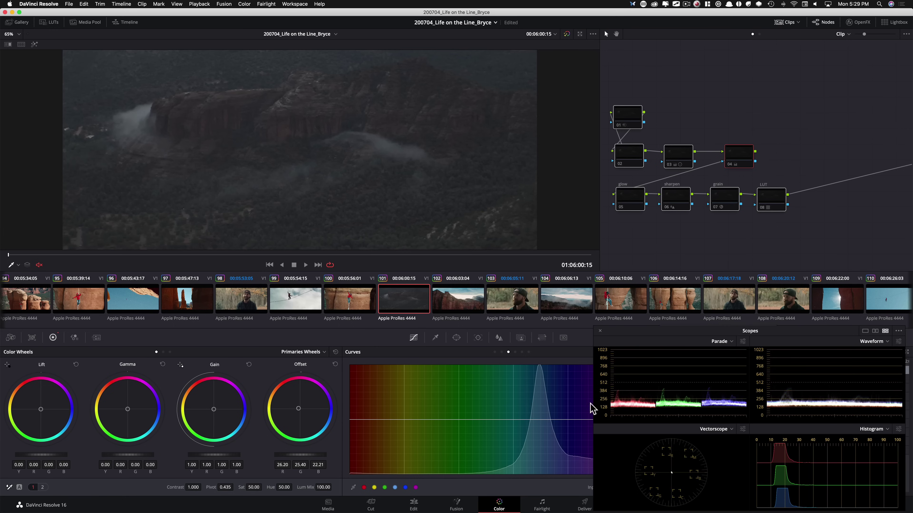
- Enable the LUT node on clip 101 and move it away from the grain node
left_click(777, 202)
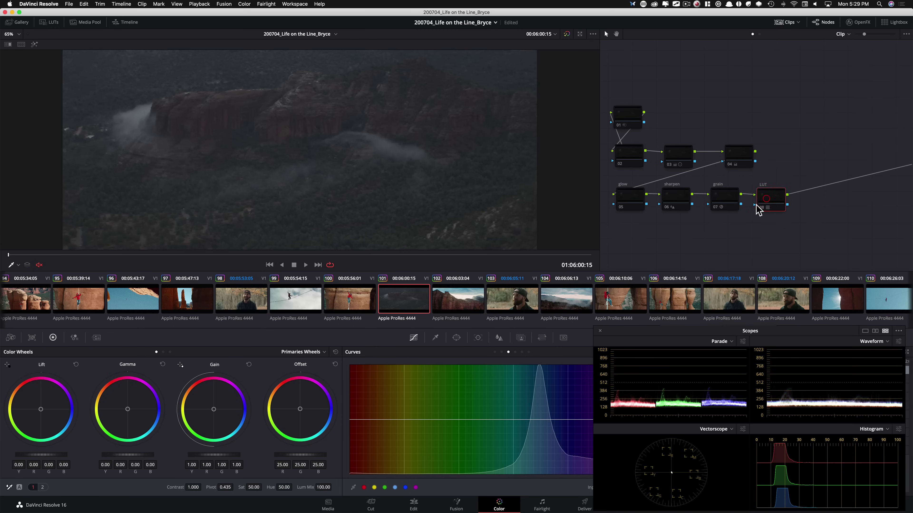
key("super+d")
left_click_drag(784, 199, 824, 199)
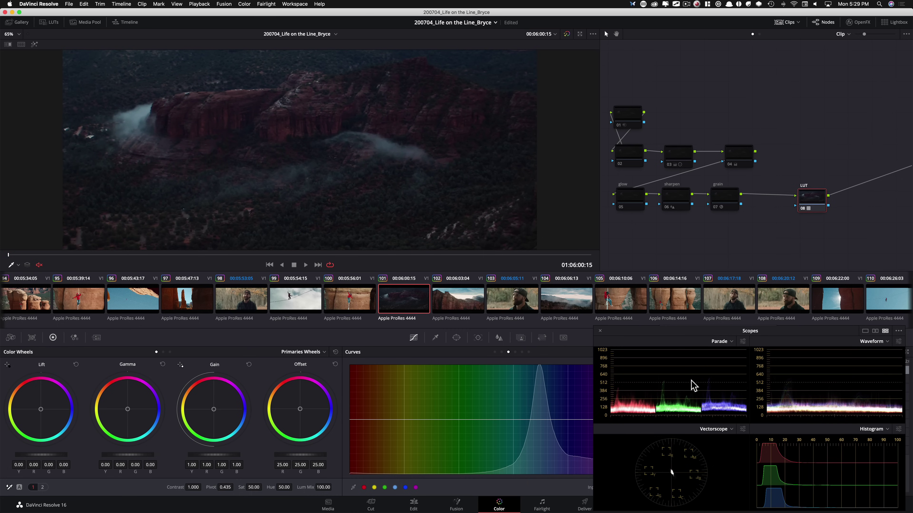
- Enable node 03 on clip 101 and toggle it off and on to compare its exposure and contrast correction
left_click(678, 159)
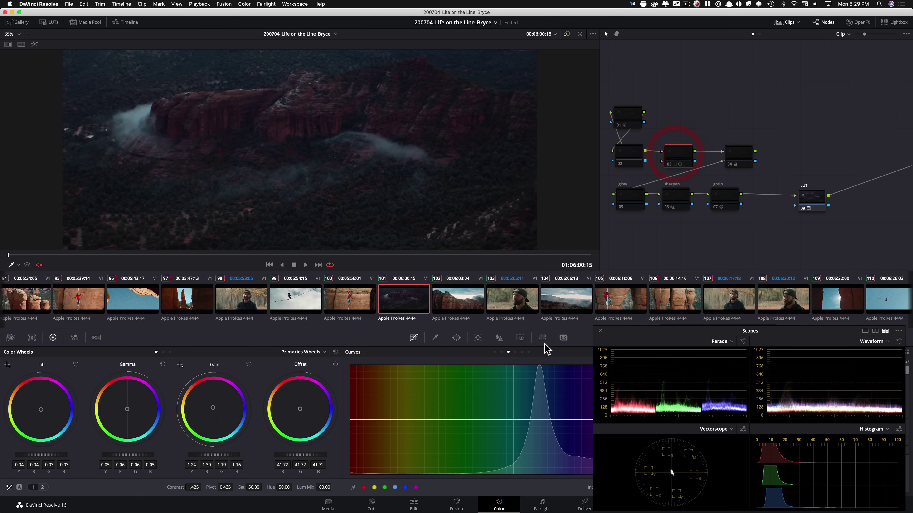
key("super+d")
key("super+d")
key("super+d")
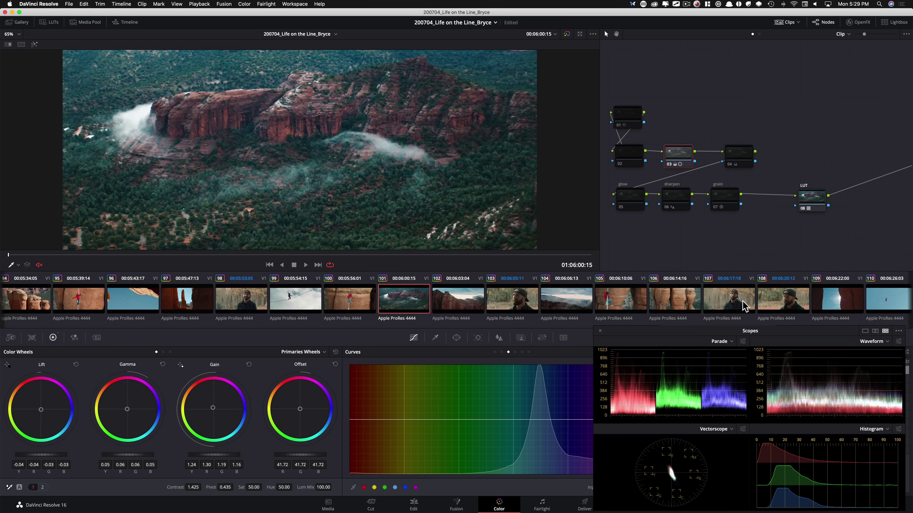
key("super+d")
key("super+d")
- Spotlight the mist beside the rock formation in clip 101's viewer, and toggle node 03 off and on to compare its correction
key("ctrl+Tab")
key("f")
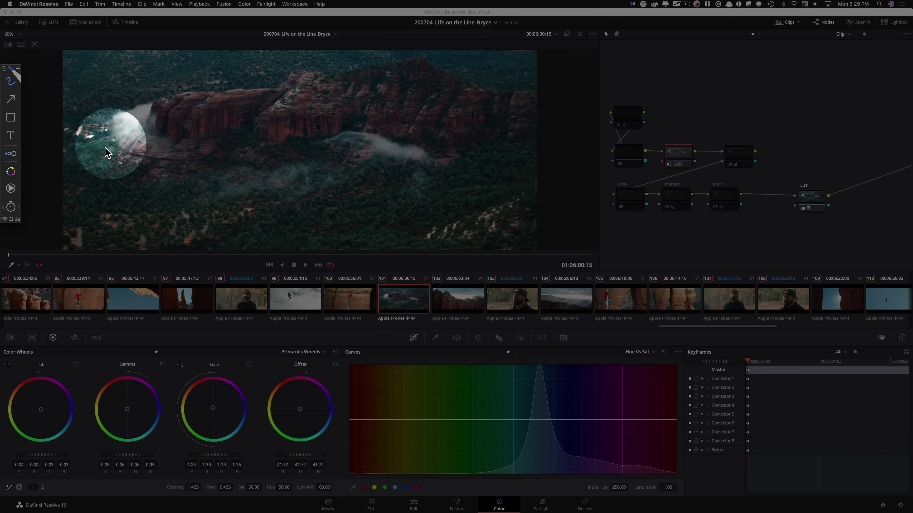
key("Escape")
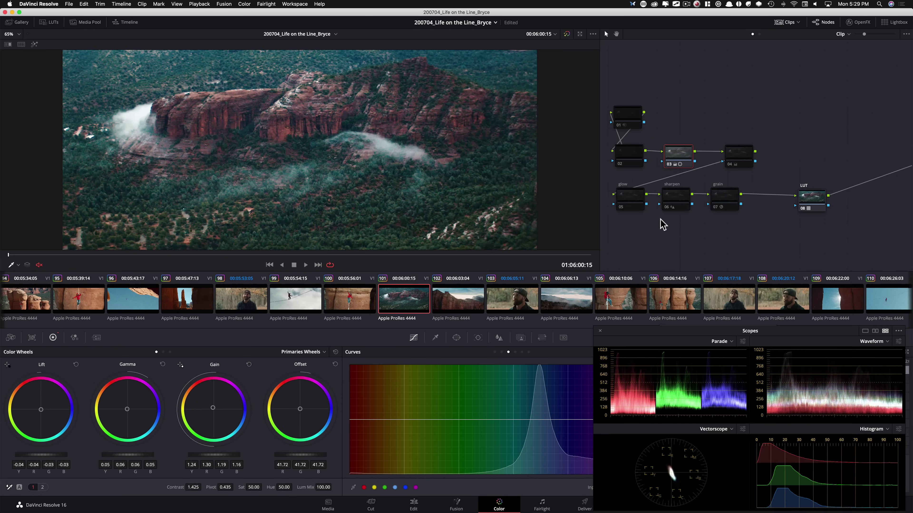
key("super+d")
key("super+d")
key("super+d")
key("super+d")
key("super+d")
key("super+d")
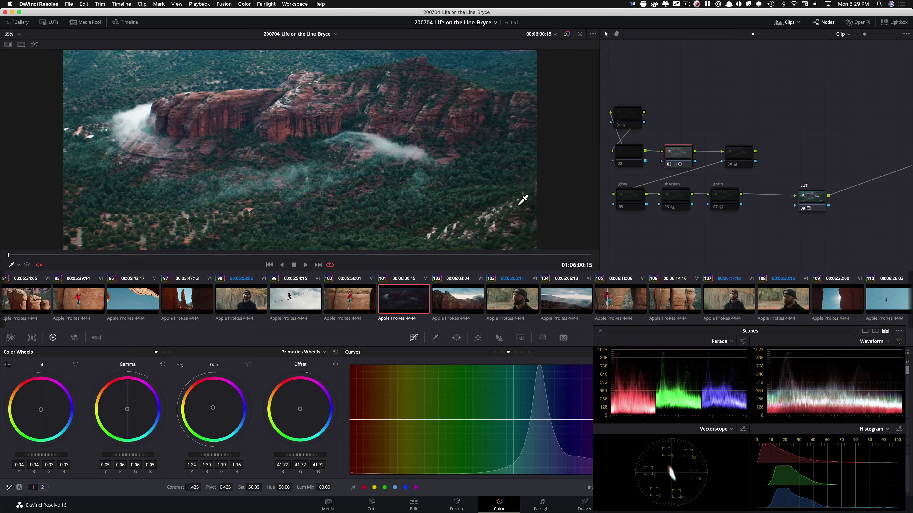
- Enable node 04 on clip 101 and spotlight its color wheels, focusing on the Offset adjustment
left_click(750, 156)
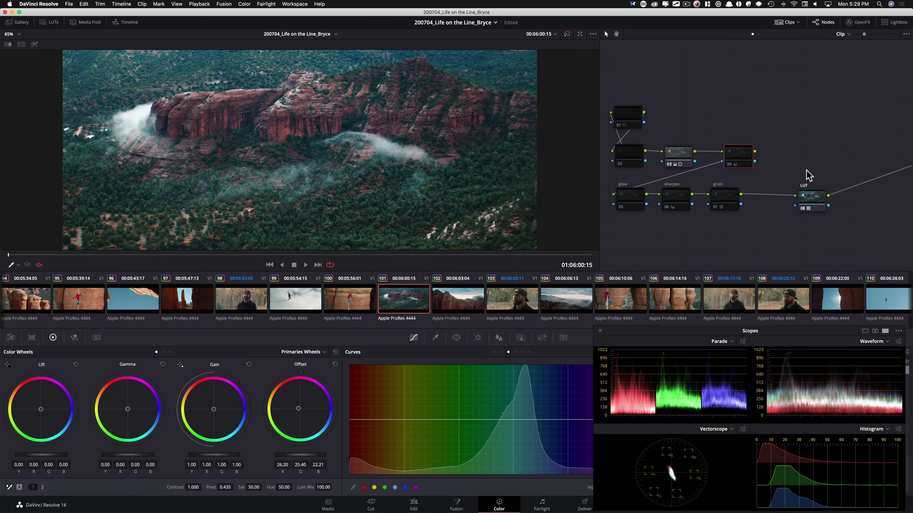
key("super+d")
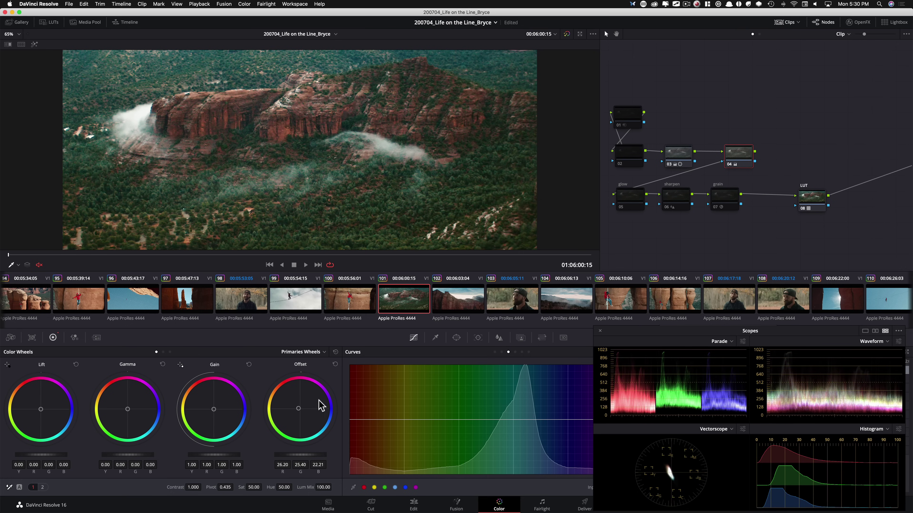
key("alt+super+d")
key("f")
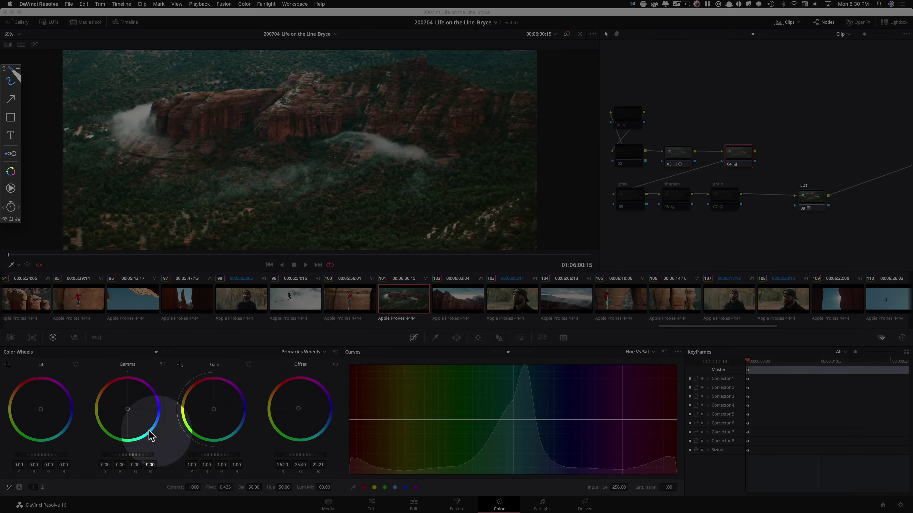
key("f")
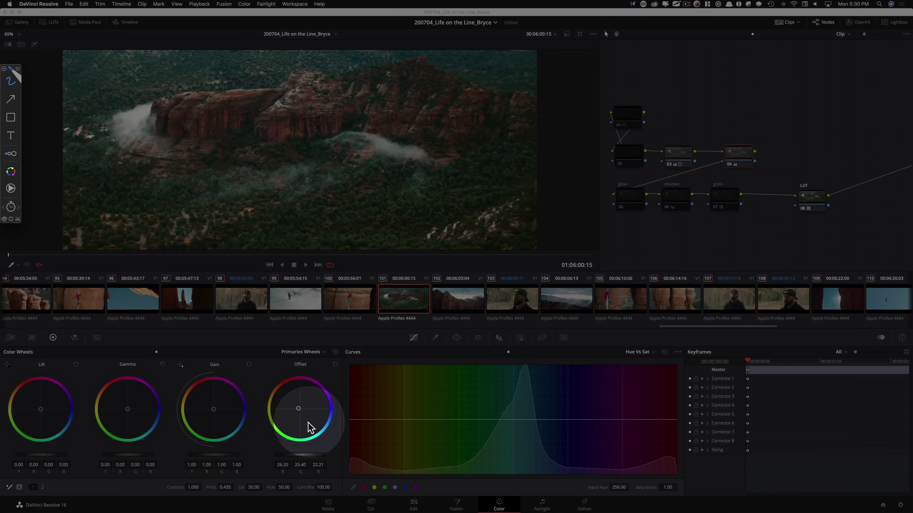
key("f")
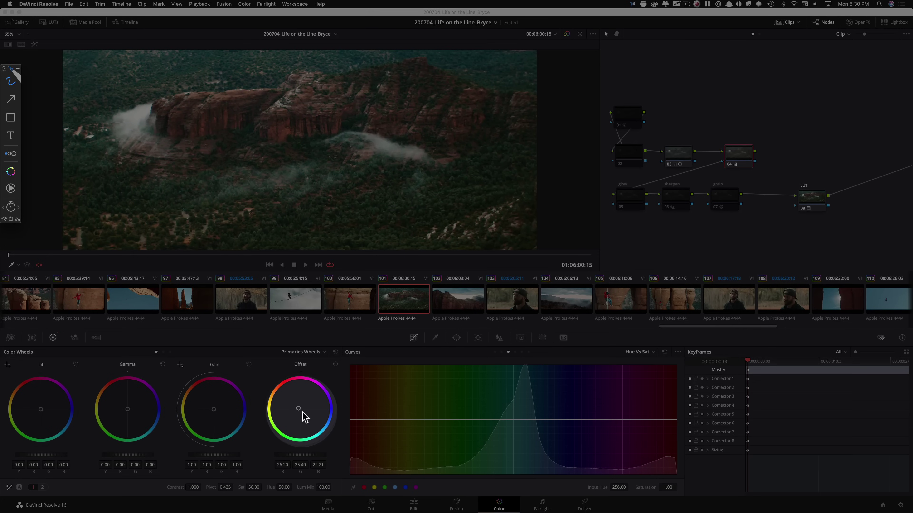
key("f")
key("ctrl+shift+w")
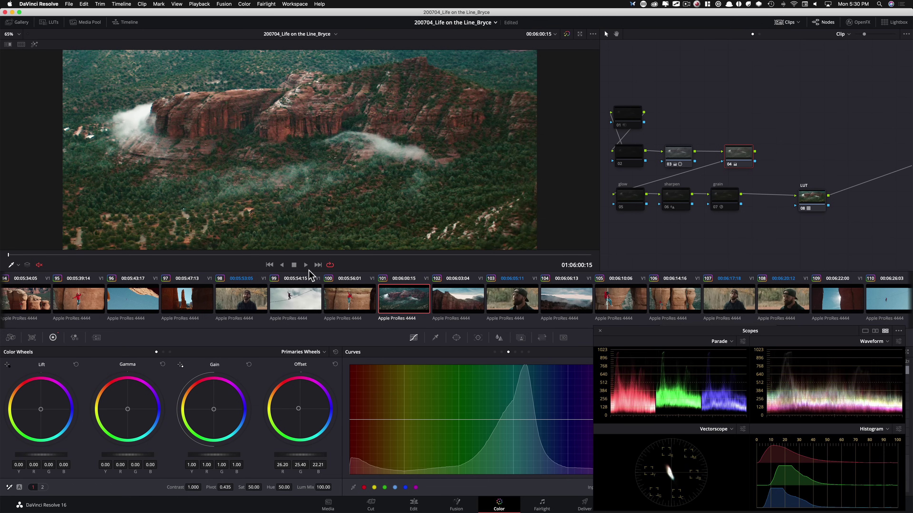
- Toggle node 04 on clip 101 off and on repeatedly to compare its color balance in the image and scopes
key("super+d")
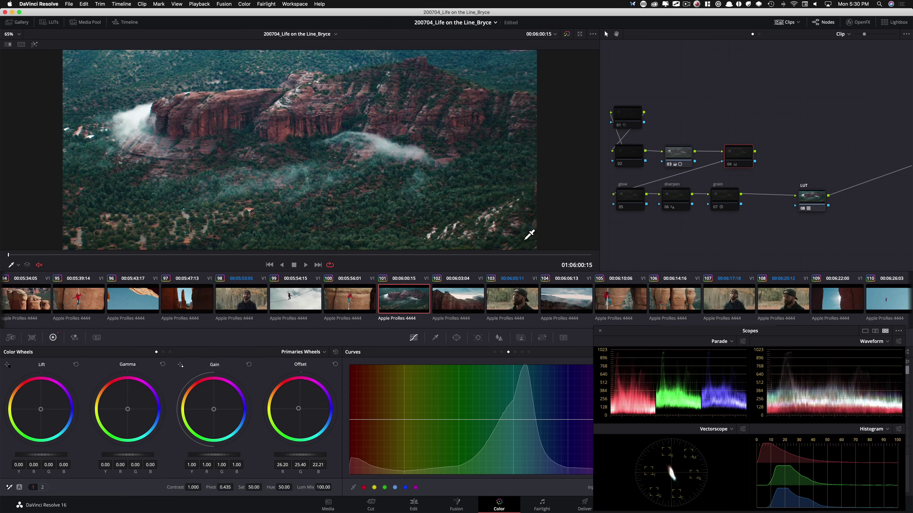
key("super+d")
key("super+d")
key("super+d")
key("super+d")
key("super+d")
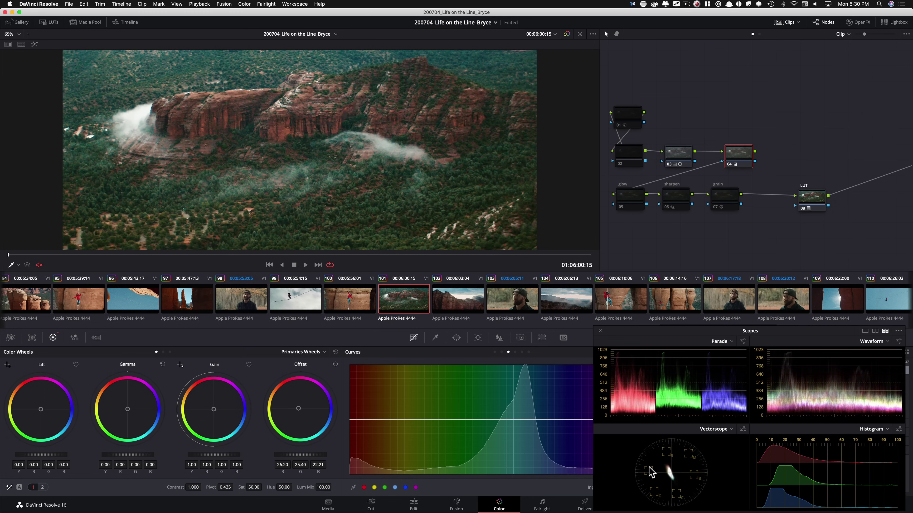
key("super+d")
key("super+d")
key("super+d")
key("super+d")
key("super+d")
key("super+d")
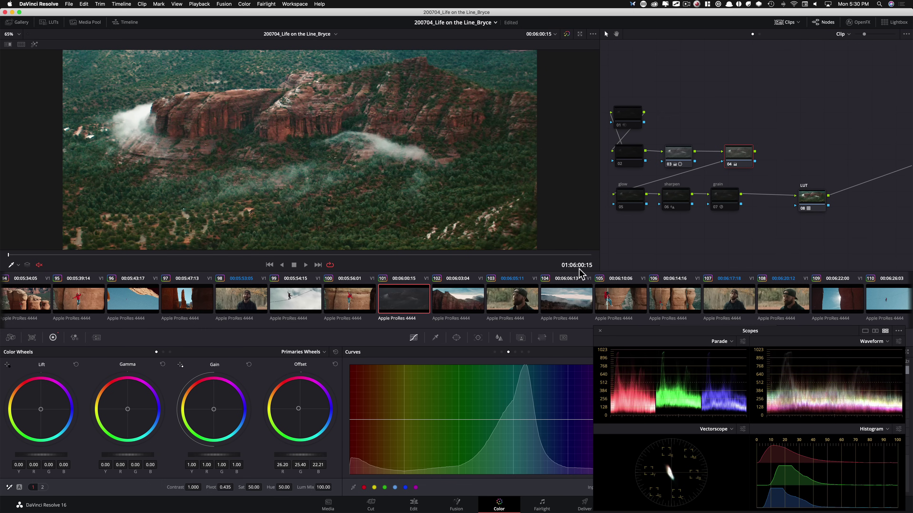
- Inspect the noise reduction settings in node 01's Motion Effects and return to the color wheels
left_click(622, 118)
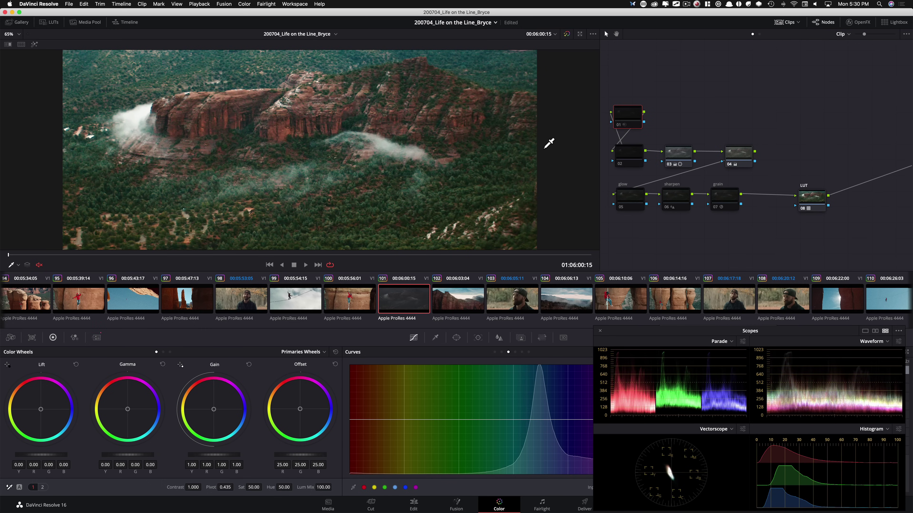
left_click(96, 337)
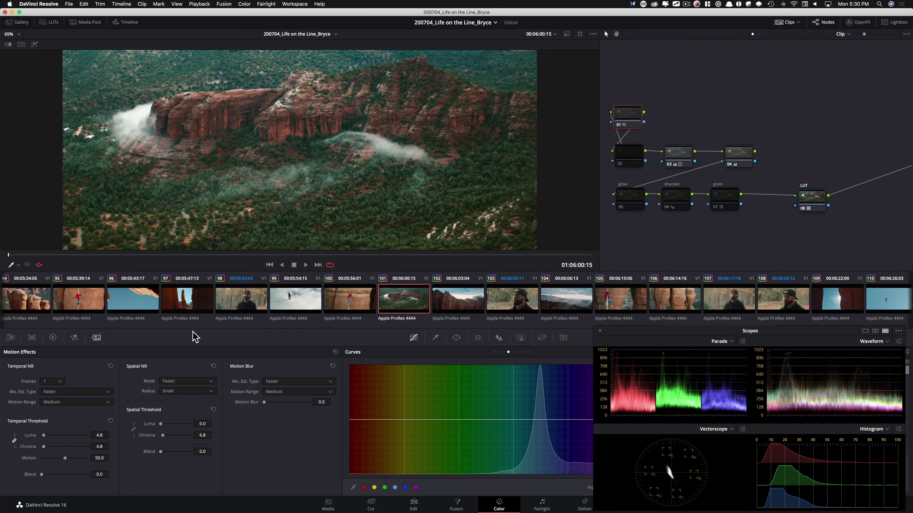
left_click(53, 337)
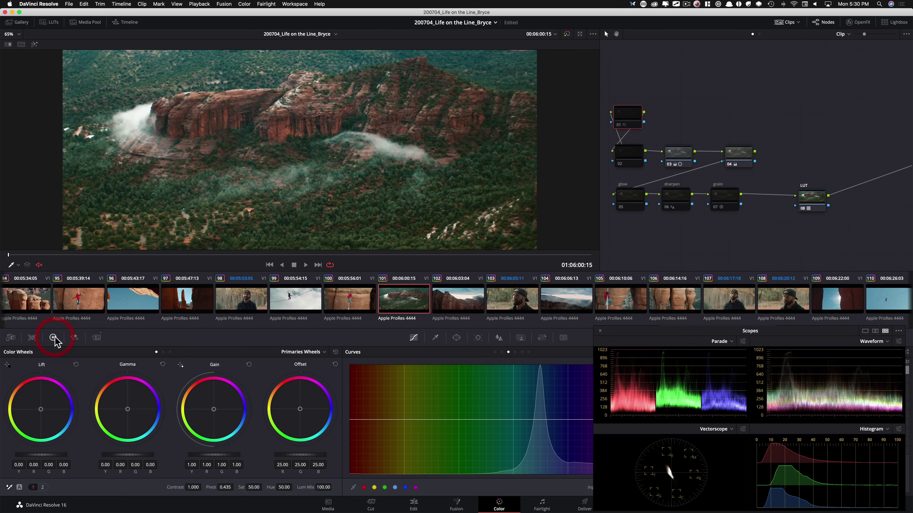
- Enable the remaining nodes on clip 101 and compare the full grade with the ungraded footage during enlarged playback
left_click(627, 199)
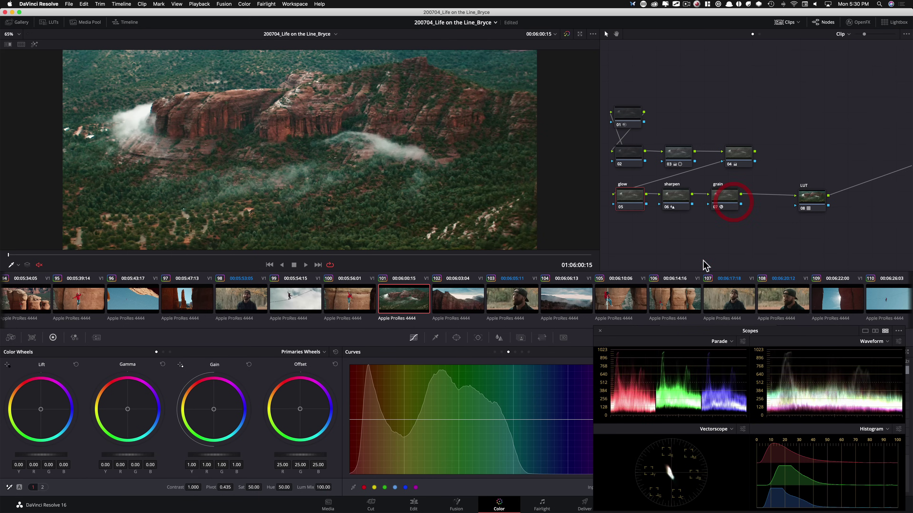
key("shift+d")
key("shift+d")
key("alt+f")
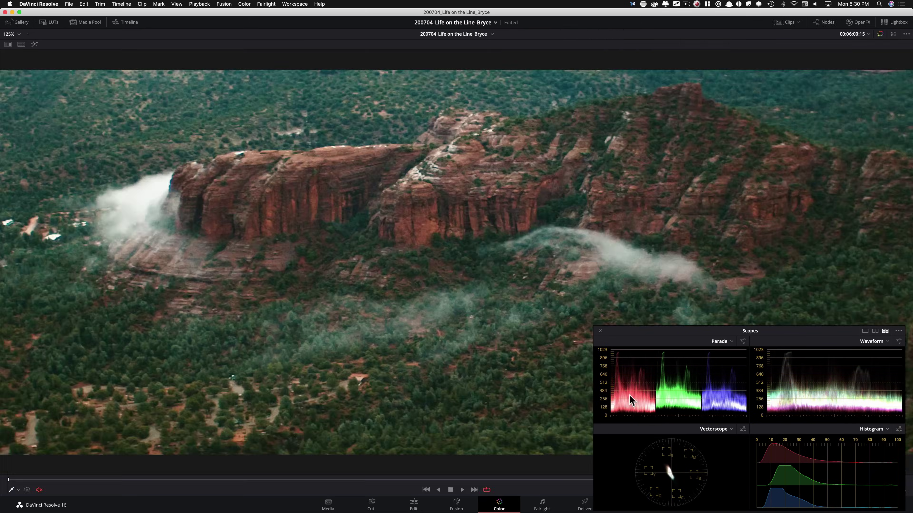
key("shift+d")
key("space")
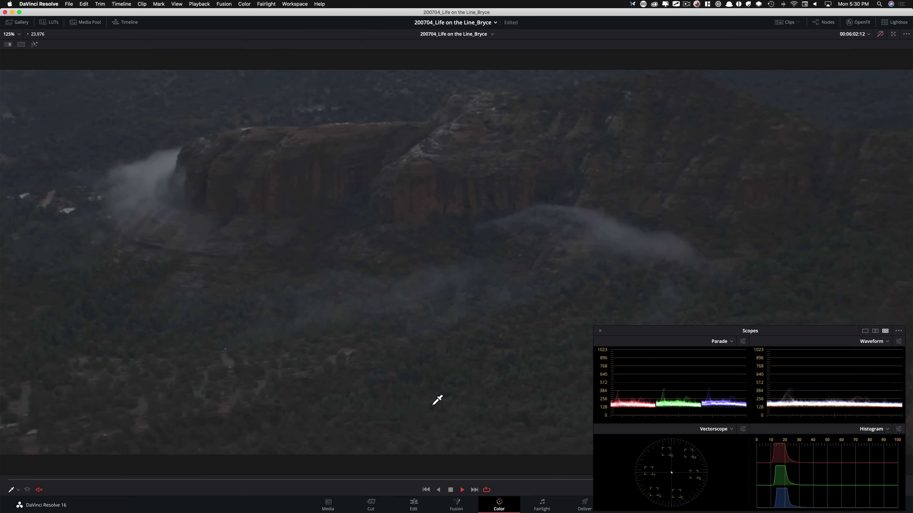
key("shift+d")
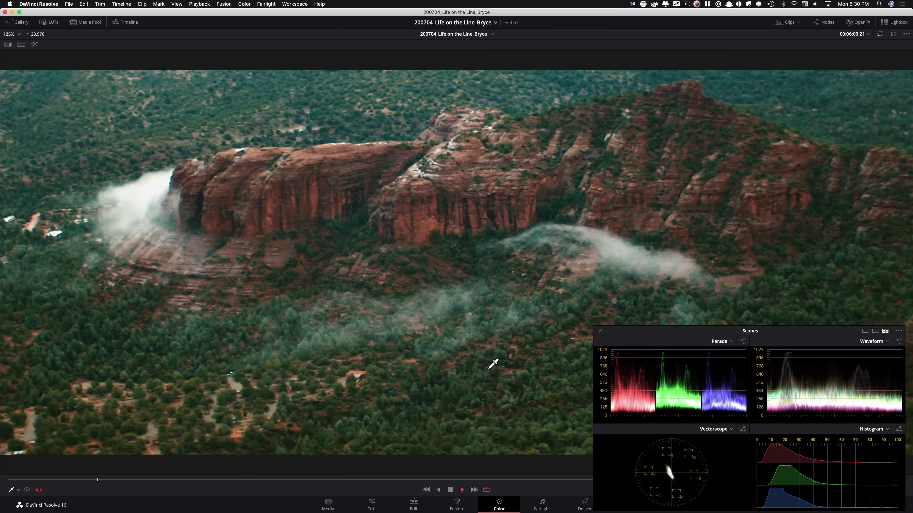
key("space")
key("alt+f")
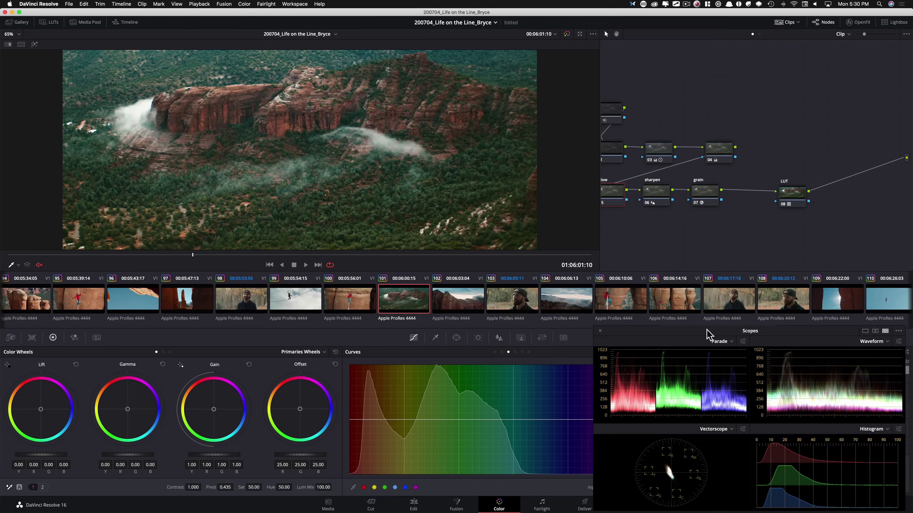
- Open clip 115, the highline shot beside the cliff, and disable all of its nodes
left_click_drag(707, 326, 796, 307)
left_click(418, 303)
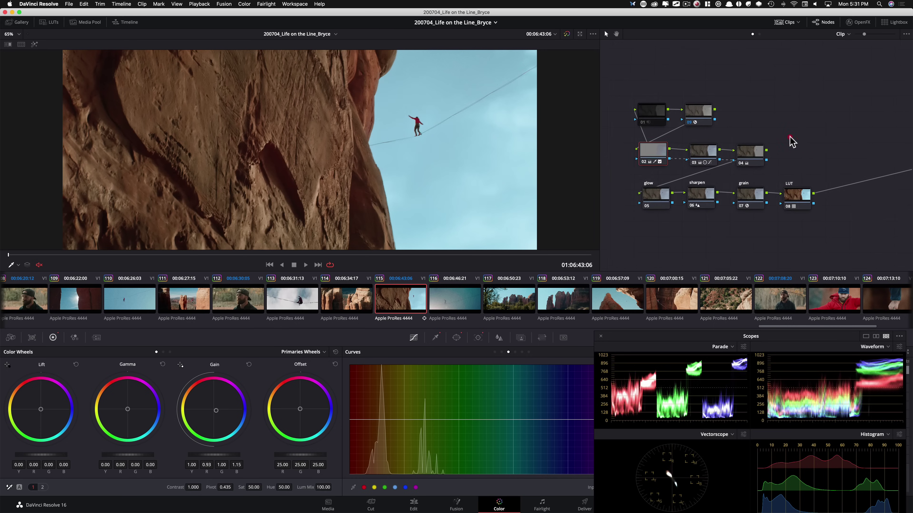
left_click_drag(624, 72, 830, 210)
key("super+d")
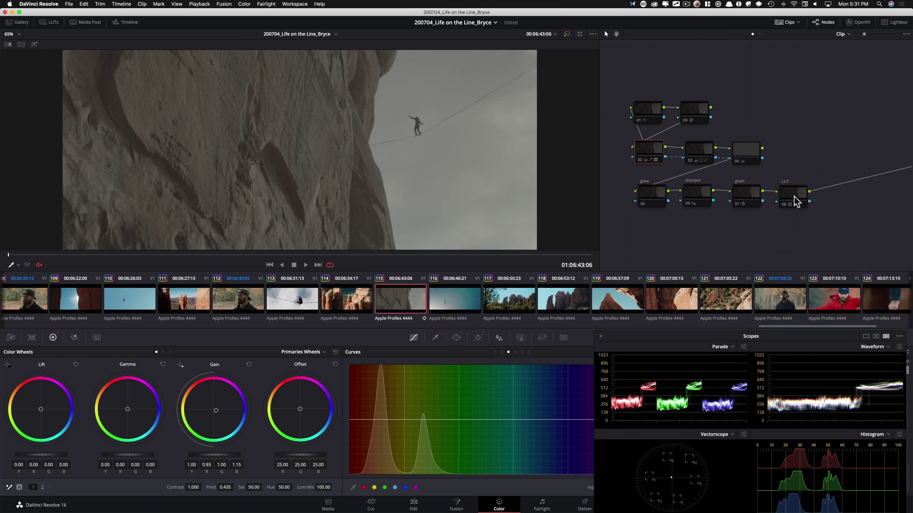
- Enable the LUT node and node 03 on clip 115, toggling node 03 to compare its exposure and contrast correction
left_click(792, 194)
left_click(698, 153)
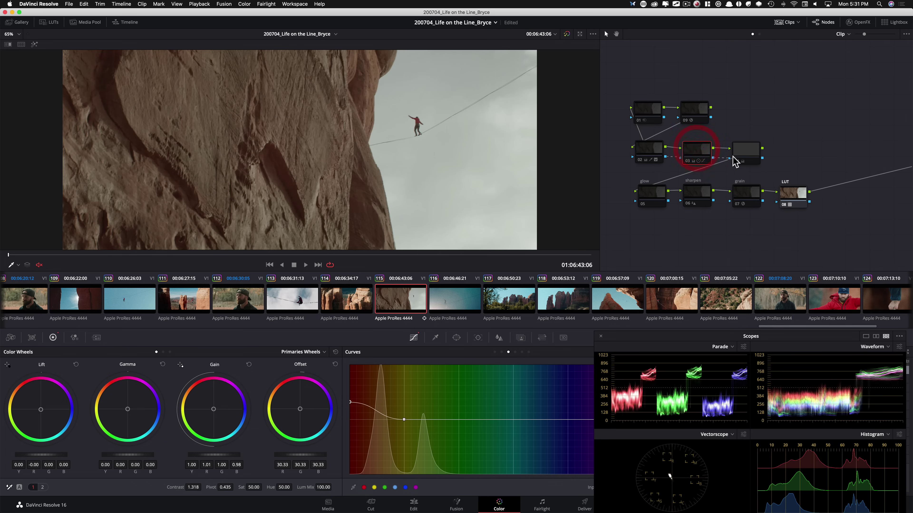
key("super+d")
key("super+d")
key("super+d")
key("super+d")
key("super+d")
key("super+d")
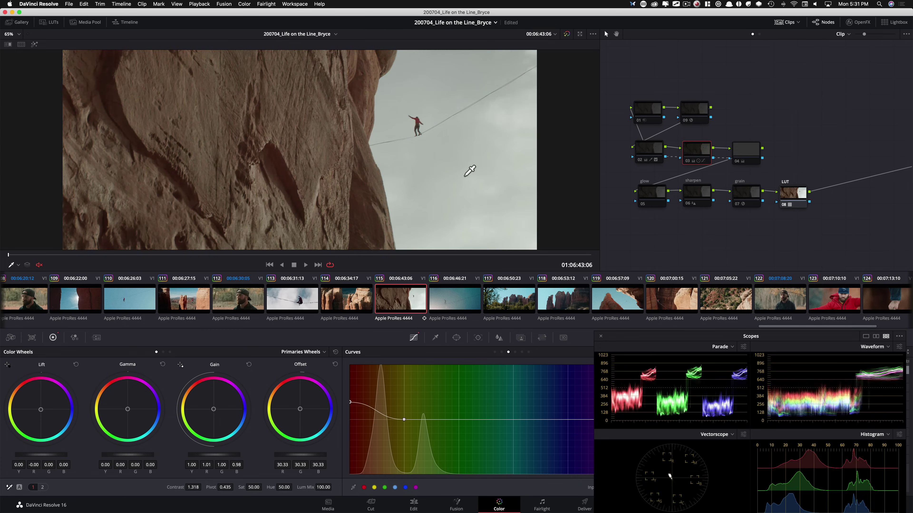
- Nudge node 04 slightly aside and enable node 02 on clip 115, toggling it to compare the sky color correction
left_click(745, 153)
left_click_drag(744, 148, 747, 148)
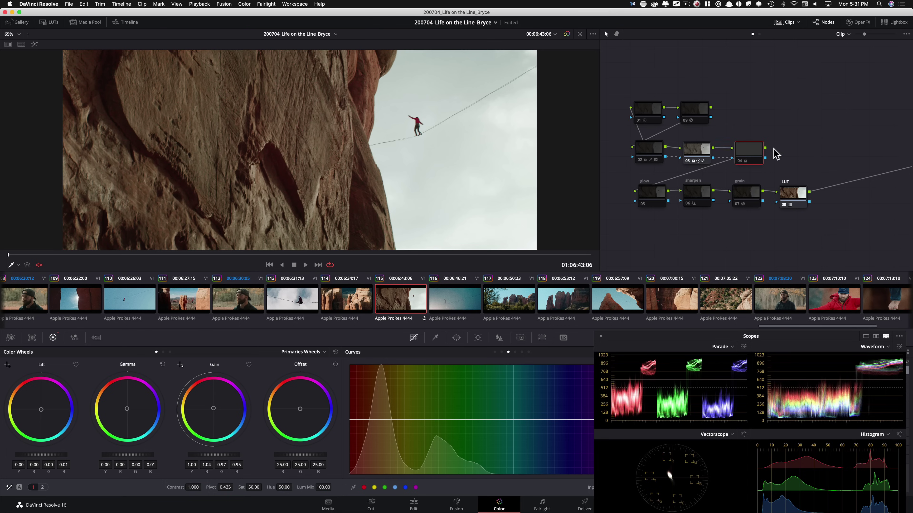
left_click(646, 152)
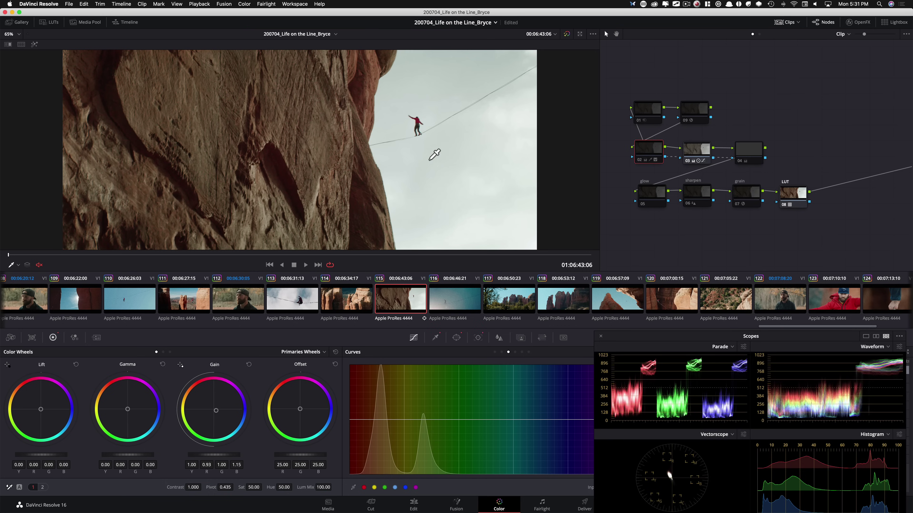
key("super+d")
key("super+d")
key("super+d")
key("super+d")
key("super+d")
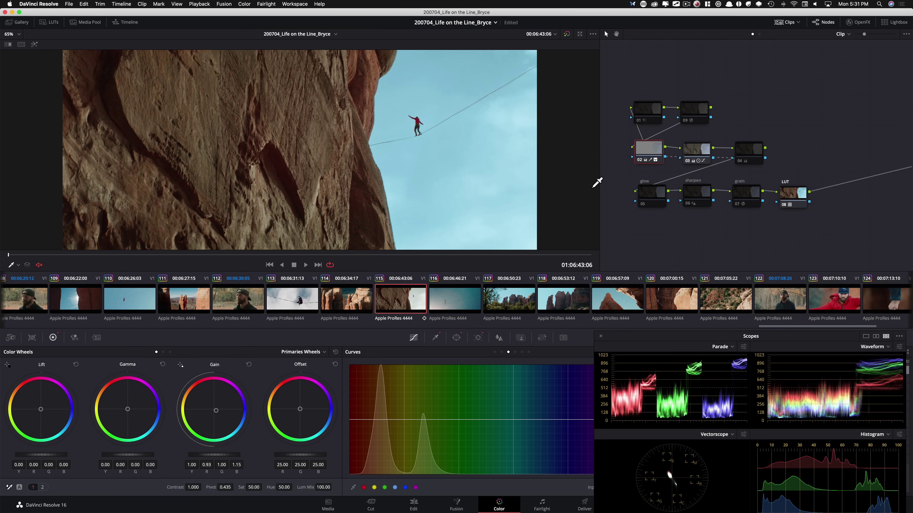
- Examine node 02's power window and qualifier ranges, using the highlight view to check the isolated sky
left_click(456, 337)
key("super+d")
key("super+d")
left_click(435, 338)
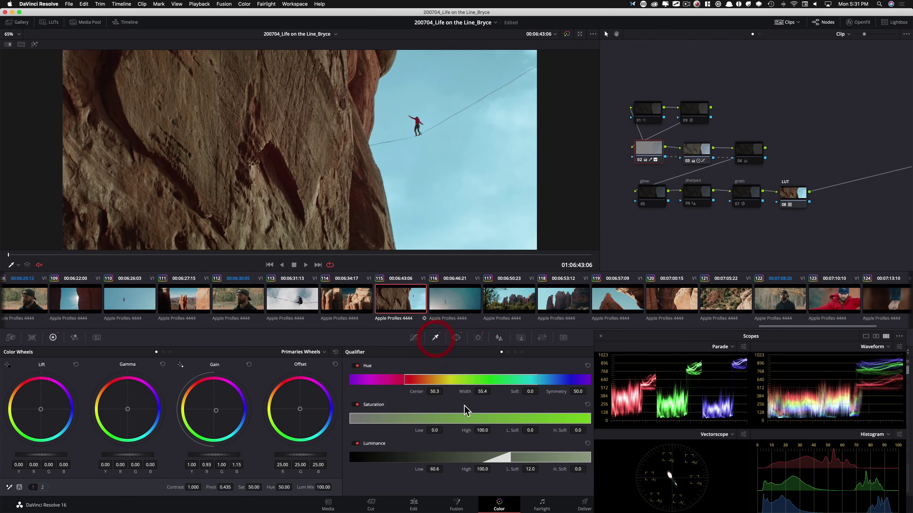
key("shift+h")
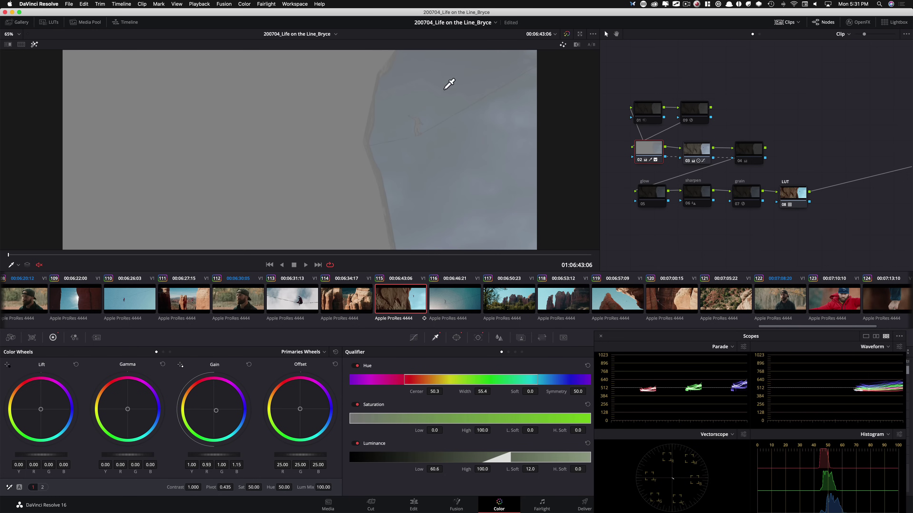
key("shift+h")
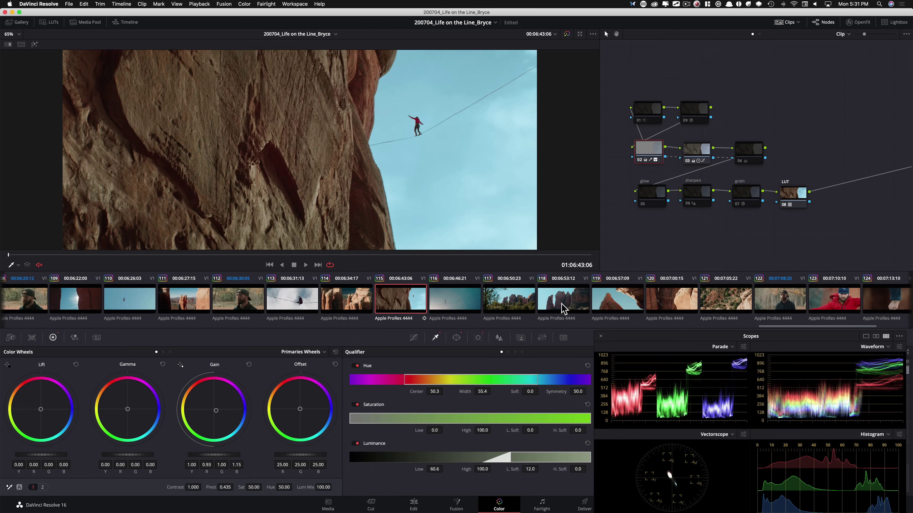
- Toggle node 02 and bypass the whole grade on clip 115 to compare the sky with the ungraded footage
key("super+d")
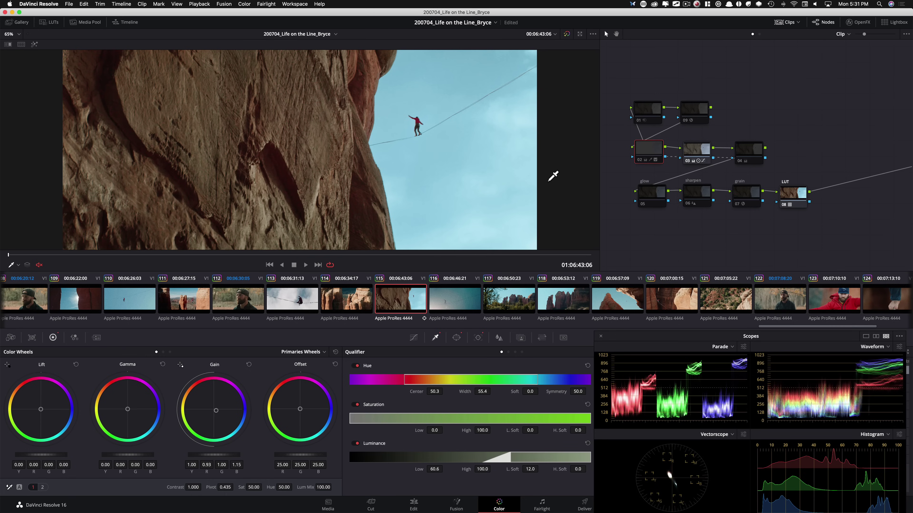
key("super+d")
key("shift+d")
key("shift+d")
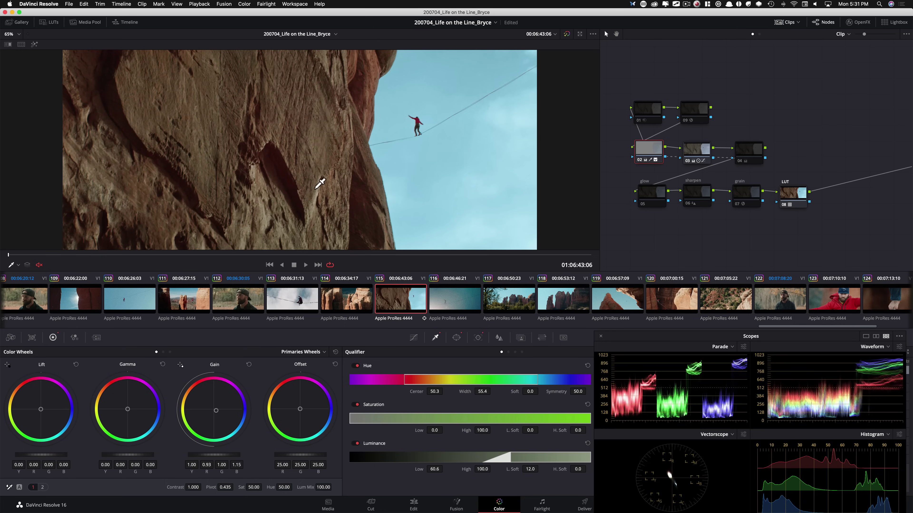
- Enable node 04 and the Reduce Noise node beside node 01 on clip 115, and open the noise plugin's settings
left_click(744, 153)
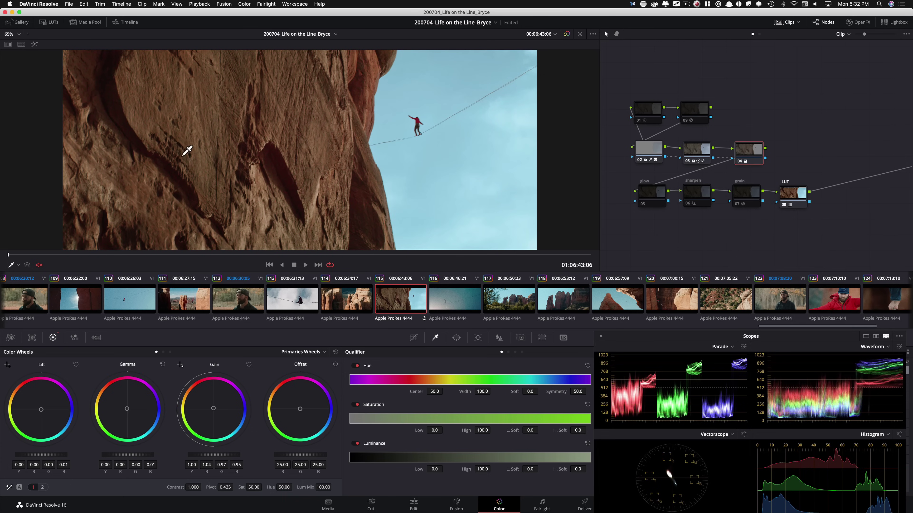
left_click(702, 115)
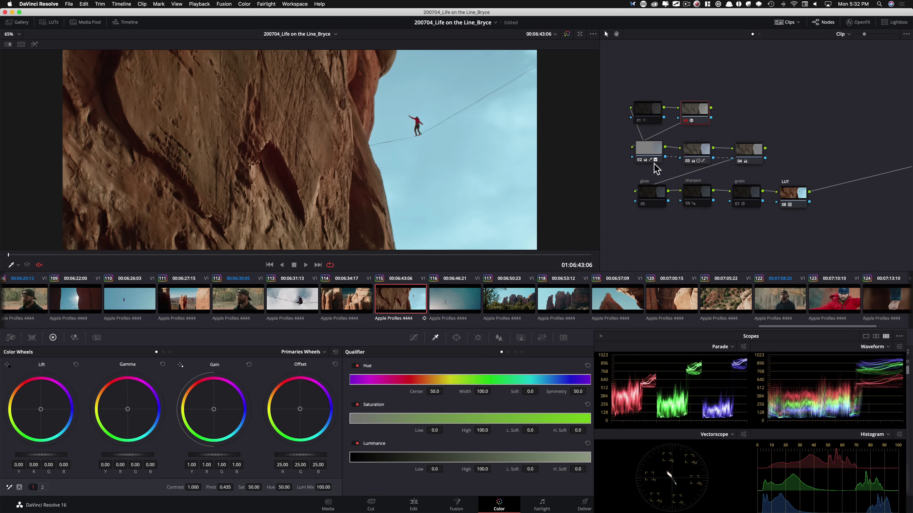
left_click(857, 22)
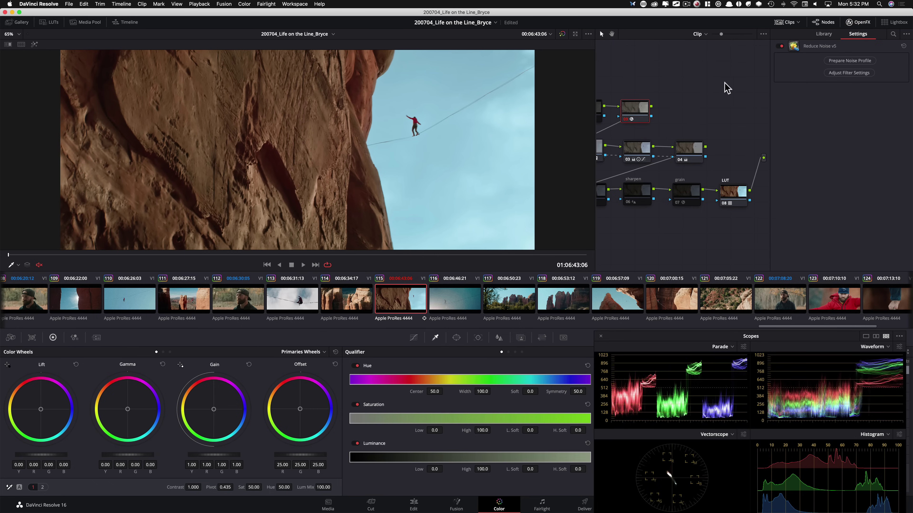
- Toggle the Reduce Noise node on clip 115 to compare the noise reduction, and close the plugin settings
key("super+d")
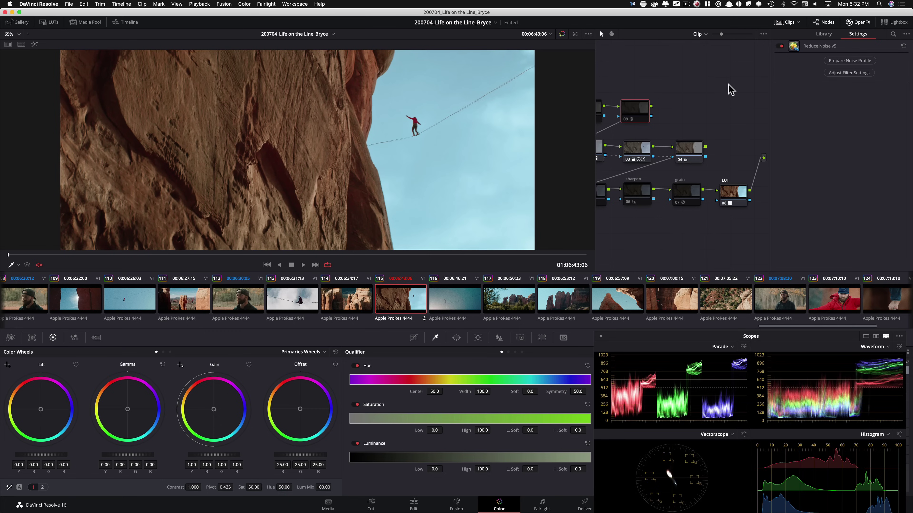
key("super+d")
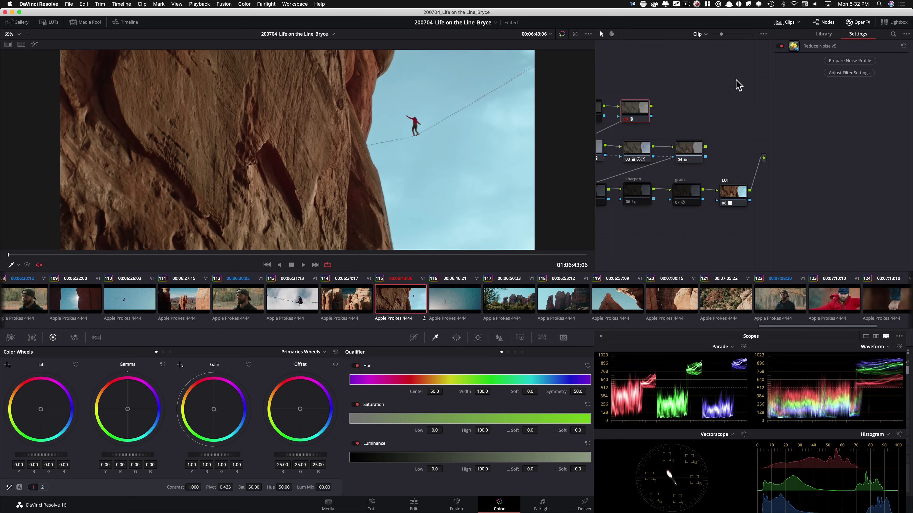
left_click(856, 26)
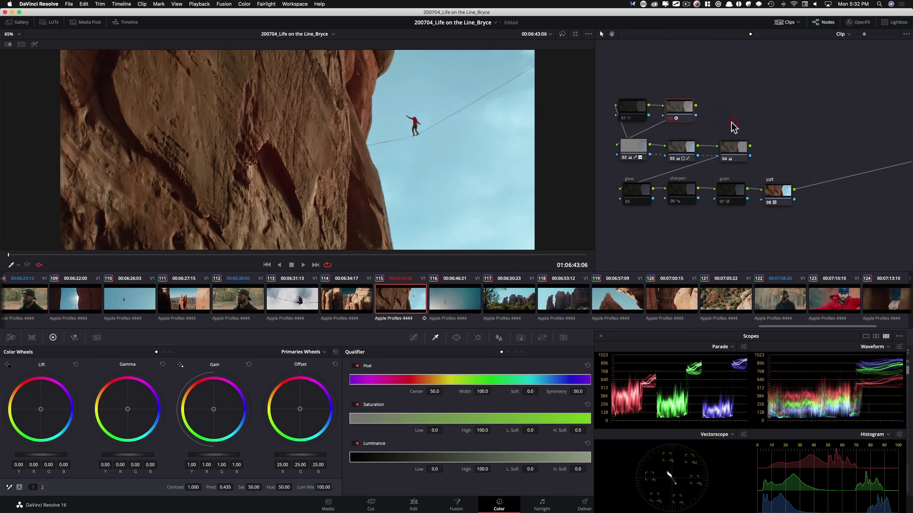
- Enable the glow, sharpen and grain nodes on clip 115 and bypass the grade briefly to compare
left_click(634, 186)
left_click_drag(604, 195, 731, 213)
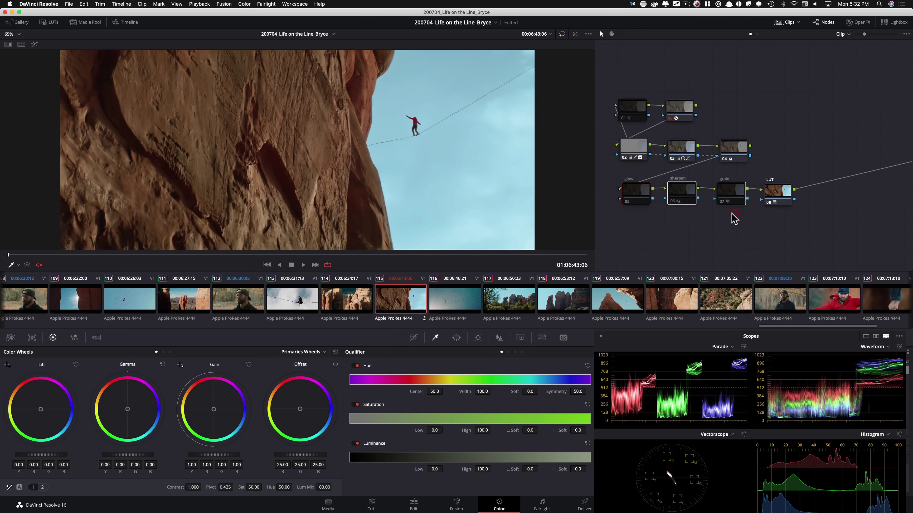
key("super+d")
key("shift+d")
key("shift+d")
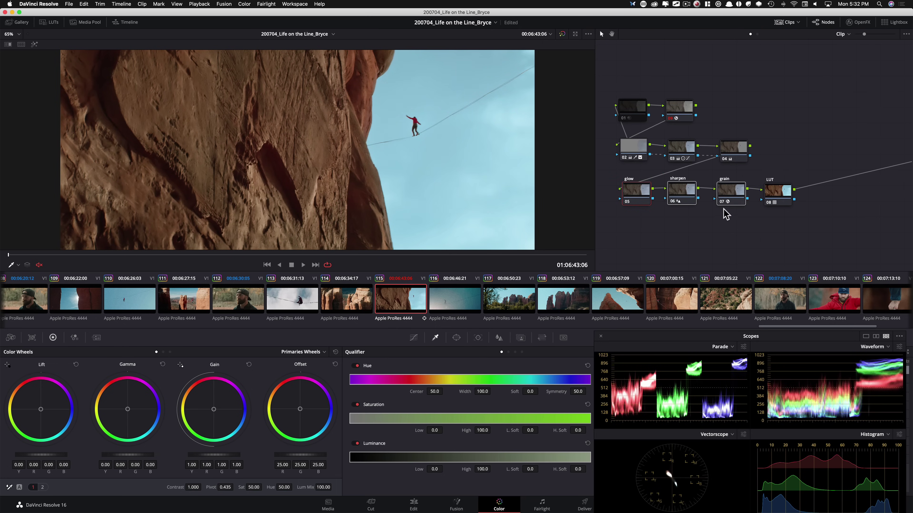
- Enable node 01 in place of the Reduce Noise node on clip 115 and check the image in the enlarged viewer
left_click(636, 115)
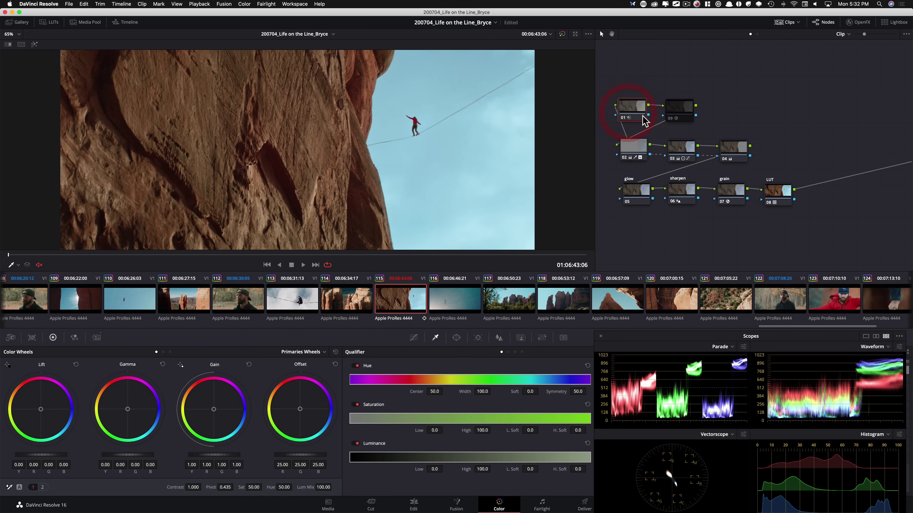
key("alt+f")
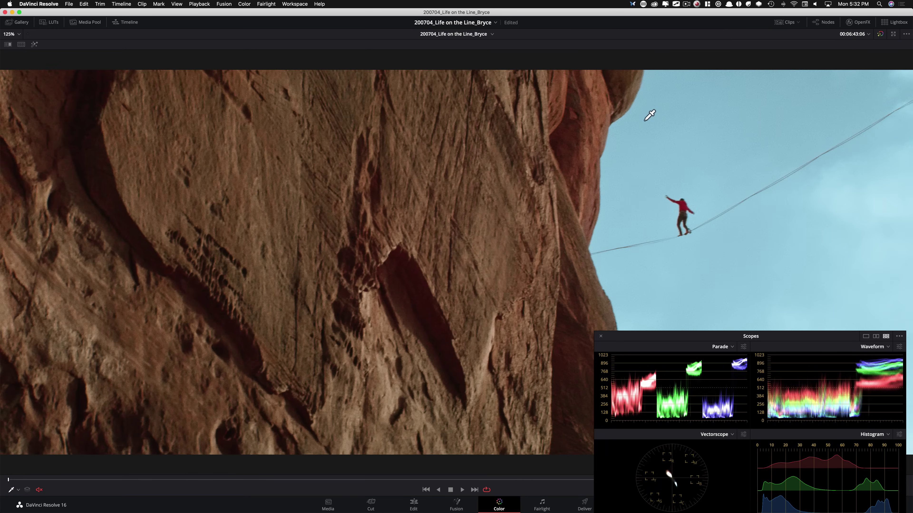
key("alt+f")
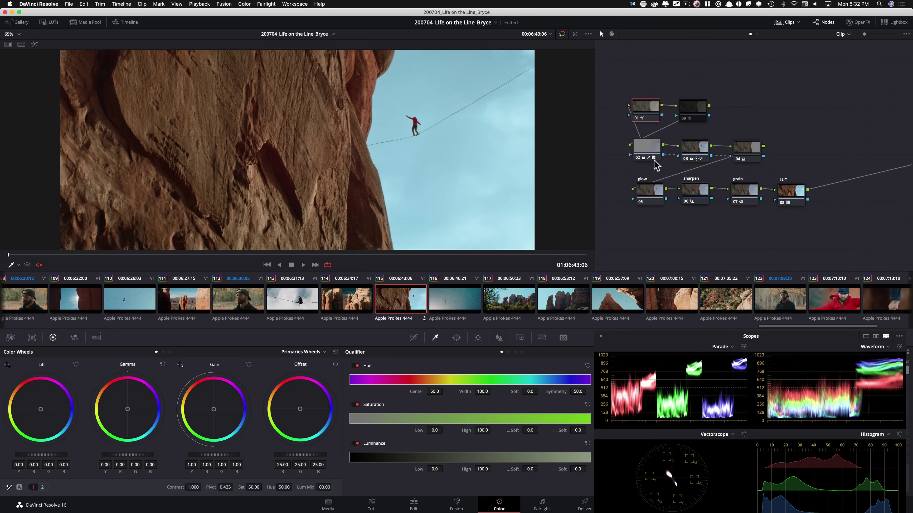
mouse_move(651, 159)
- Disable all nodes on clip 116, re-enable only the LUT node and move it slightly away from the grain node
left_click(460, 306)
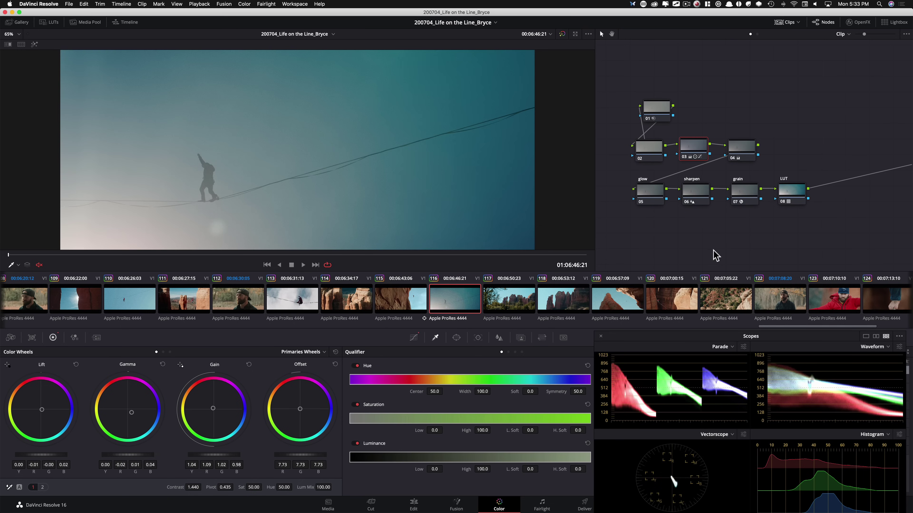
left_click_drag(624, 86, 802, 196)
key("super+d")
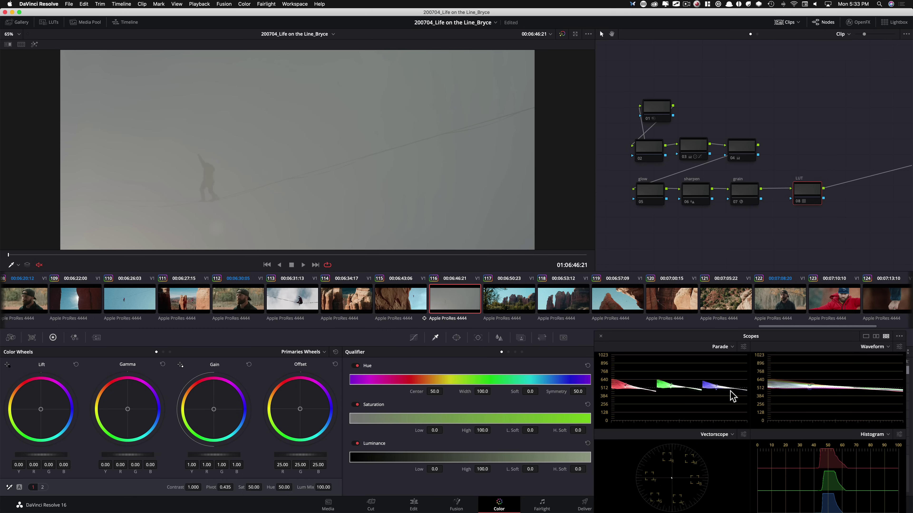
key("super+d")
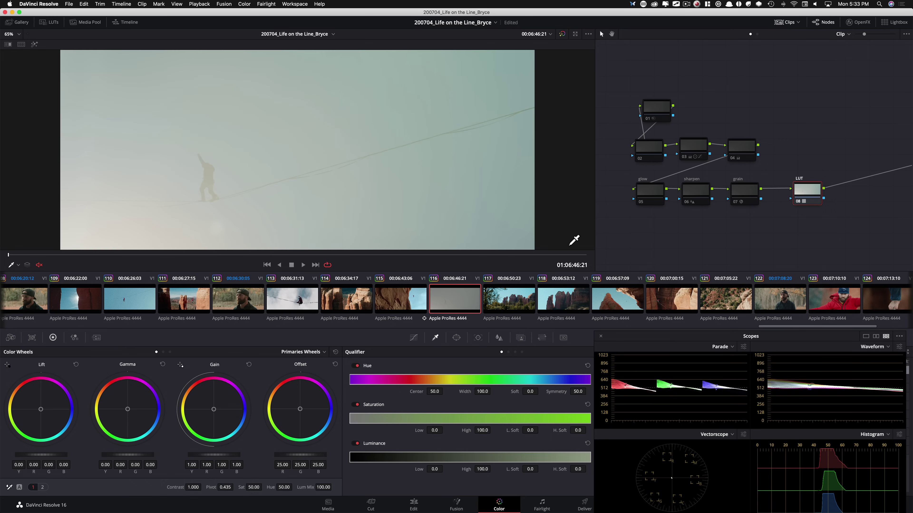
left_click_drag(808, 197, 824, 202)
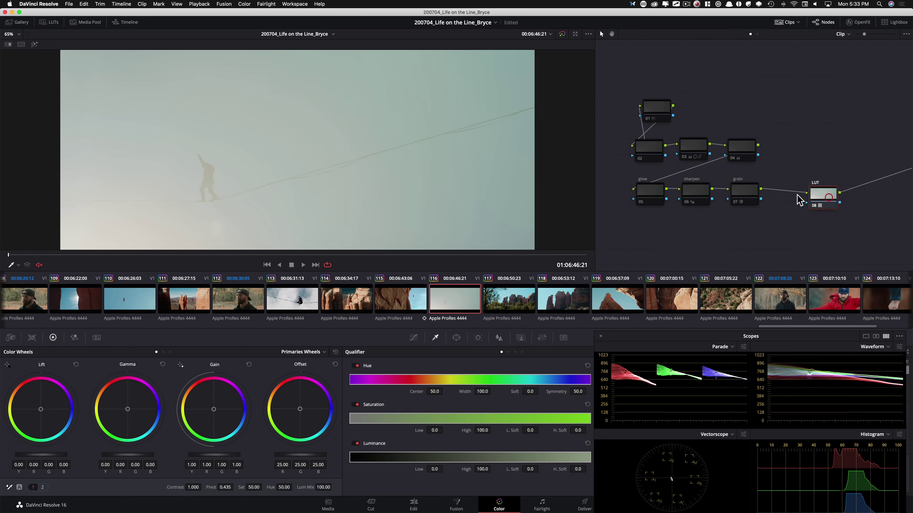
- Enable node 03 on clip 116 and examine its contrast, color wheels and secondary primary adjustments
left_click(694, 148)
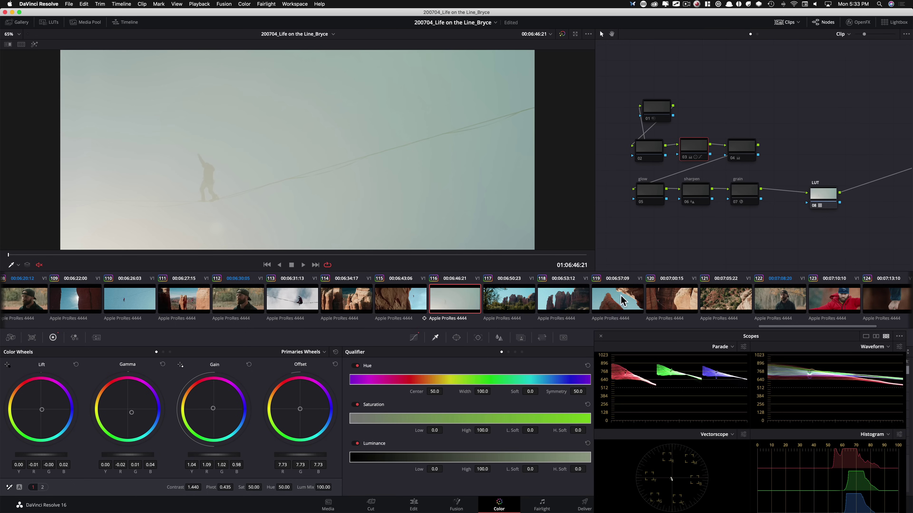
left_click(42, 488)
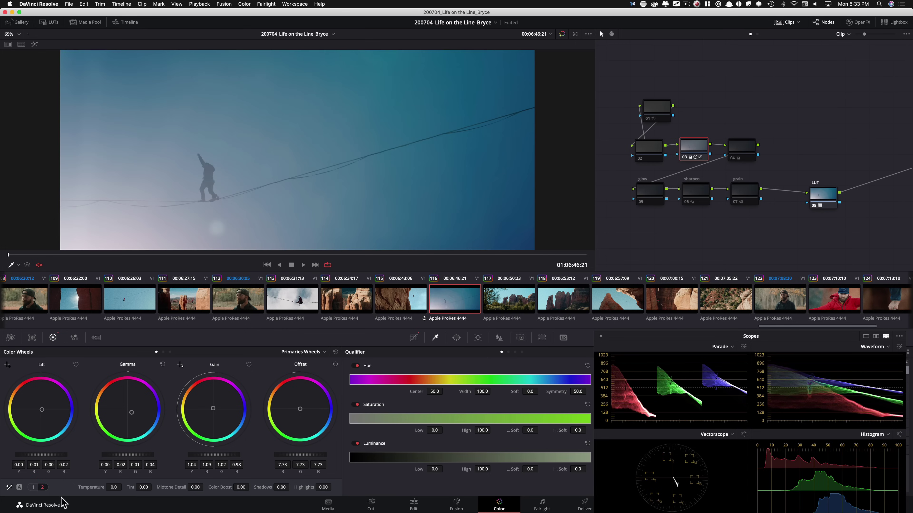
left_click(33, 487)
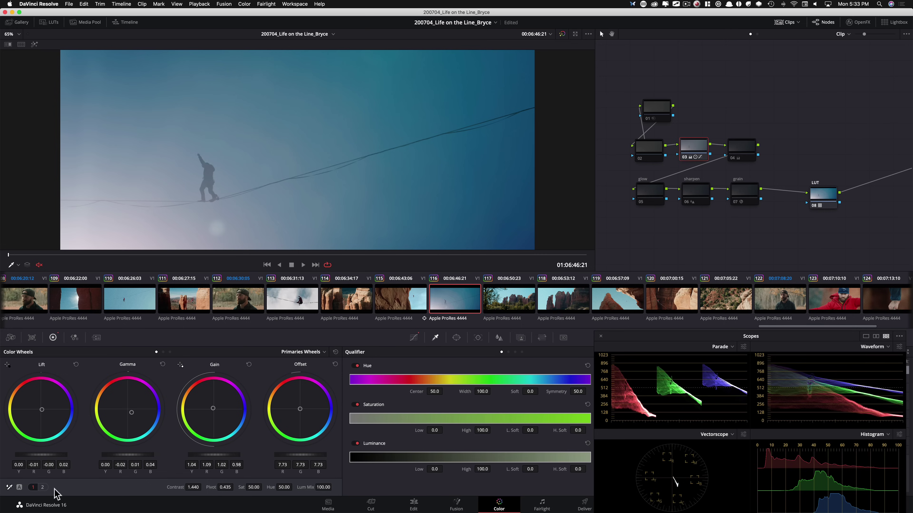
key("alt+Tab")
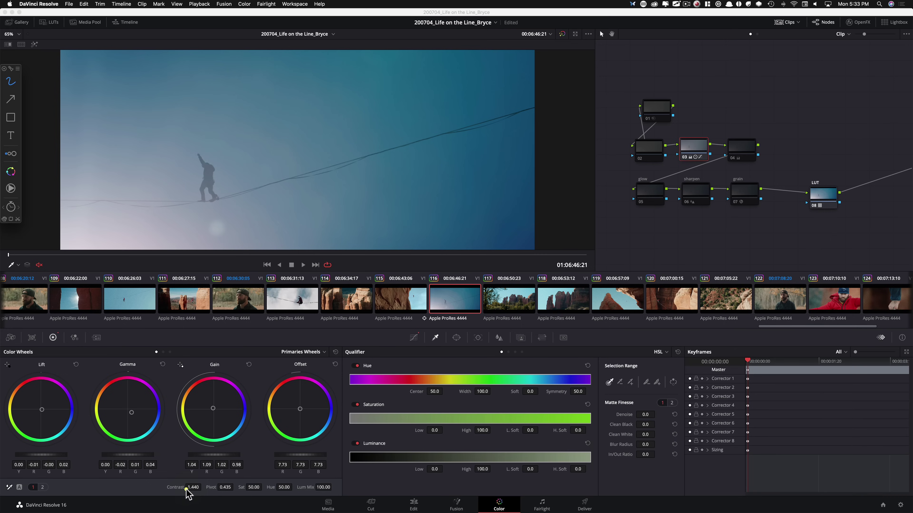
key("f")
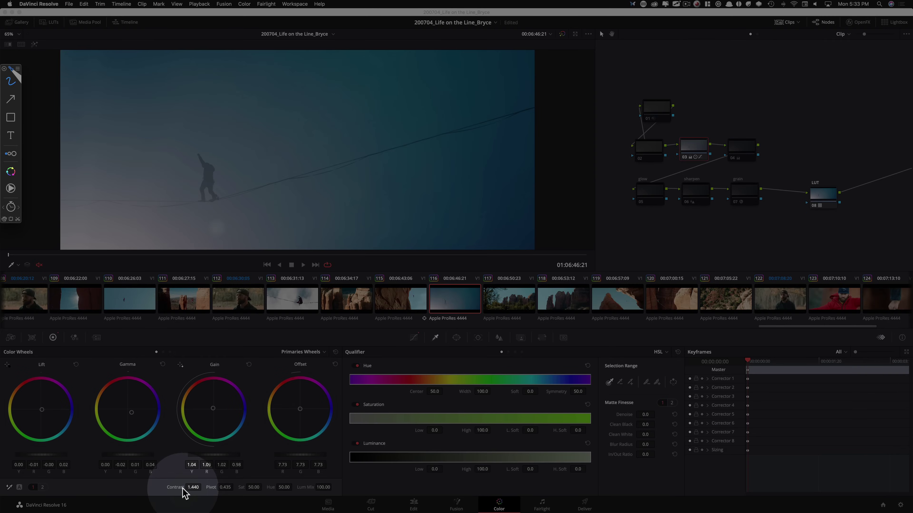
key("f")
key("f")
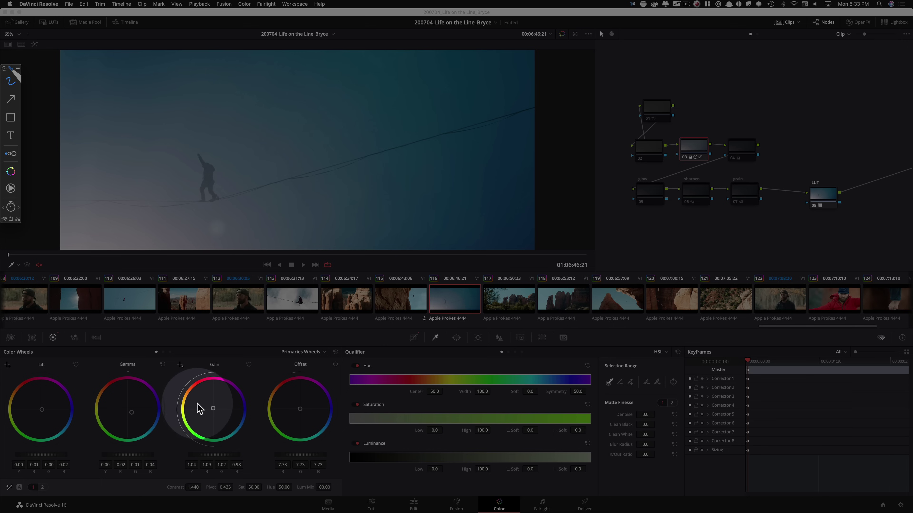
key("ctrl+shift+w")
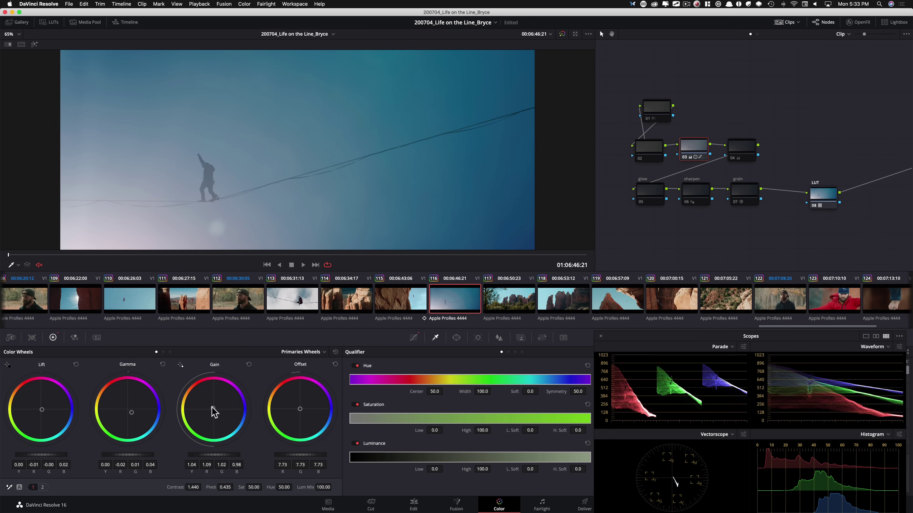
- Toggle node 03 on clip 116 to compare the image with and without its correction
key("super+d")
key("super+d")
key("super+d")
key("super+d")
- Enable node 04 on clip 116 and examine its gain wheel adjustment
left_click(744, 148)
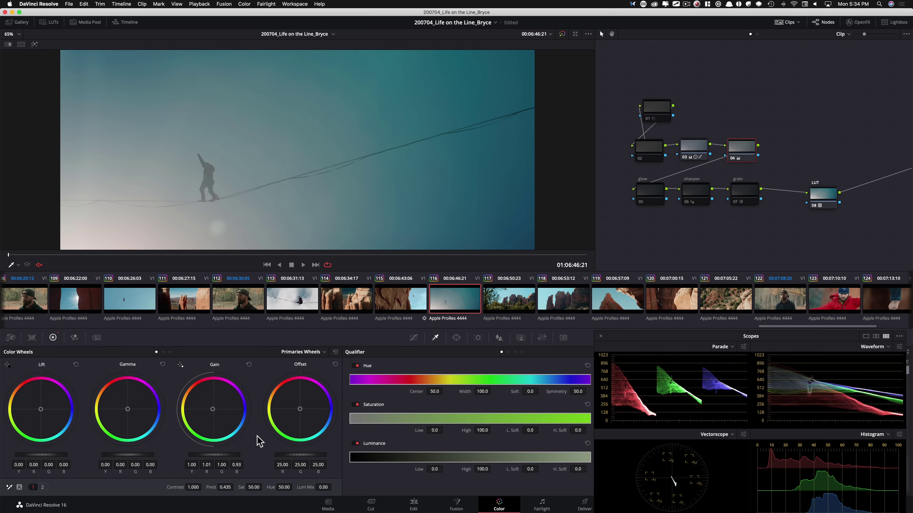
key("ctrl+alt+f")
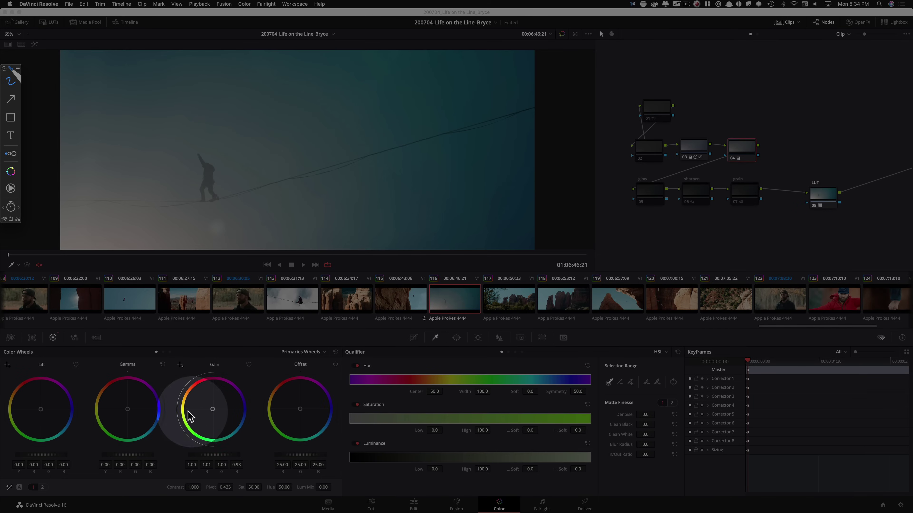
key("Escape")
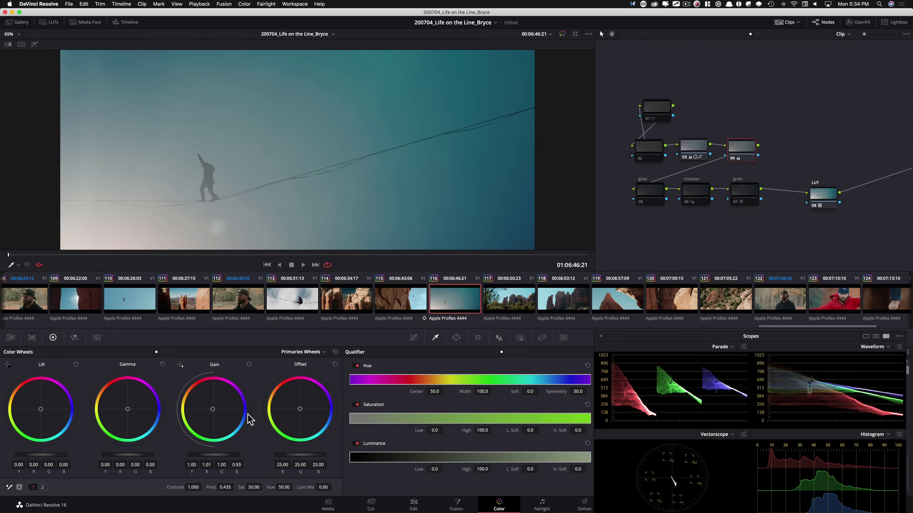
- Toggle node 04 on clip 116 repeatedly to compare its color shift in the image and the vectorscope
key("ctrl+d")
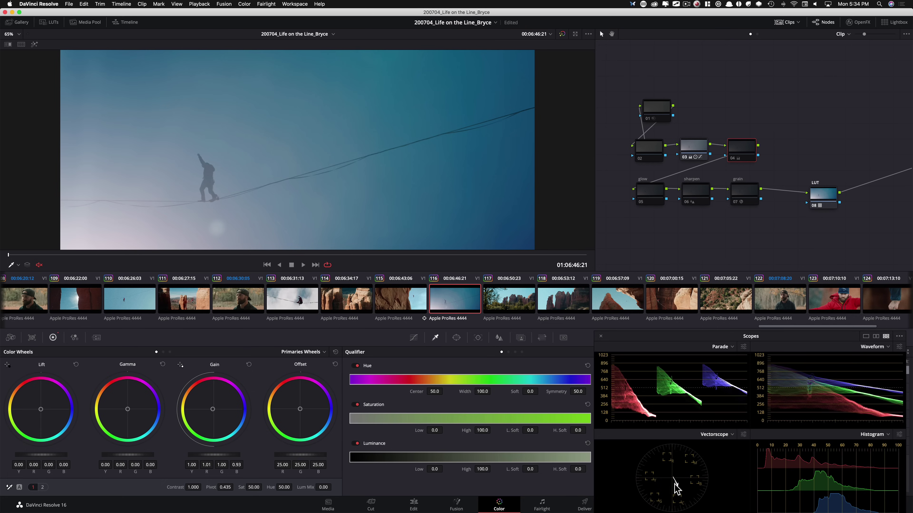
key("ctrl+d")
key("ctrl+d")
key("ctrl+d")
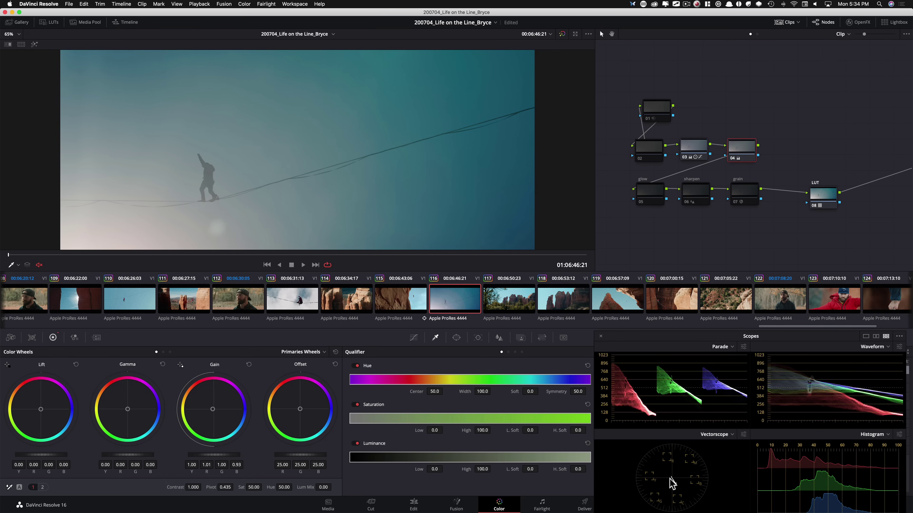
key("ctrl+d")
key("ctrl+d")
key("ctrl+d")
key("ctrl+d")
- Enable the glow, sharpen and grain nodes plus nodes 02 and 01 on clip 116
left_click_drag(663, 220, 752, 197)
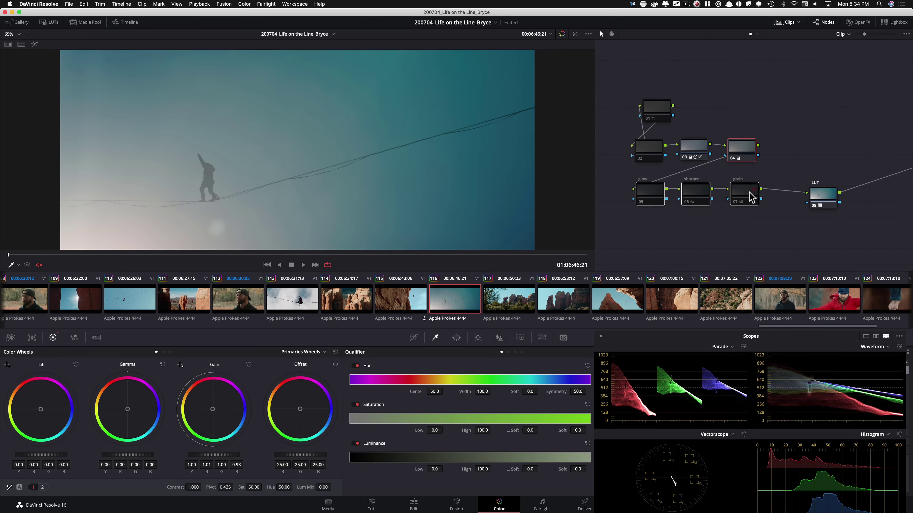
key("super+d")
left_click(647, 147)
key("super+d")
left_click(663, 111)
key("super+d")
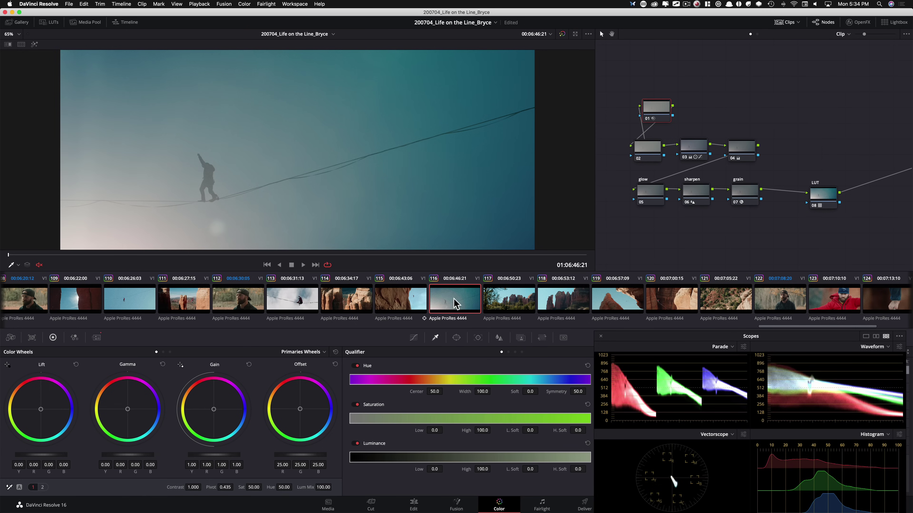
- Bypass the whole grade on clip 116 and play the ungraded footage in the enlarged viewer
key("shift+d")
key("shift+d")
key("shift+d")
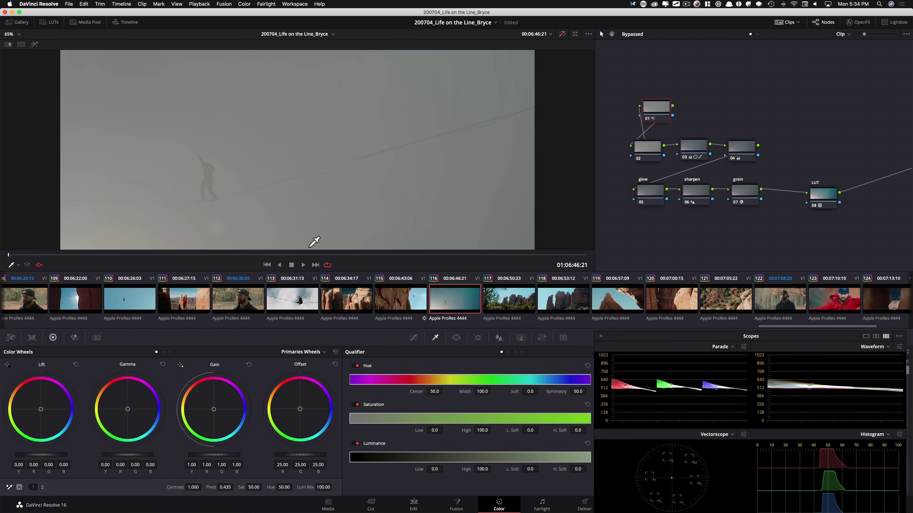
key("alt+f")
key("space")
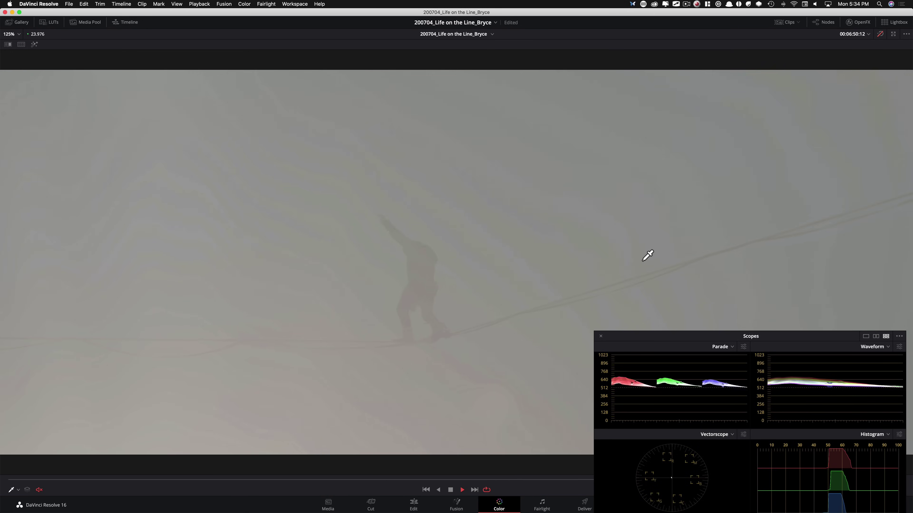
key("space")
- Restore the grade on clip 116, play the graded footage enlarged and compare it with the bypassed version before leaving the enlarged viewer
key("shift+d")
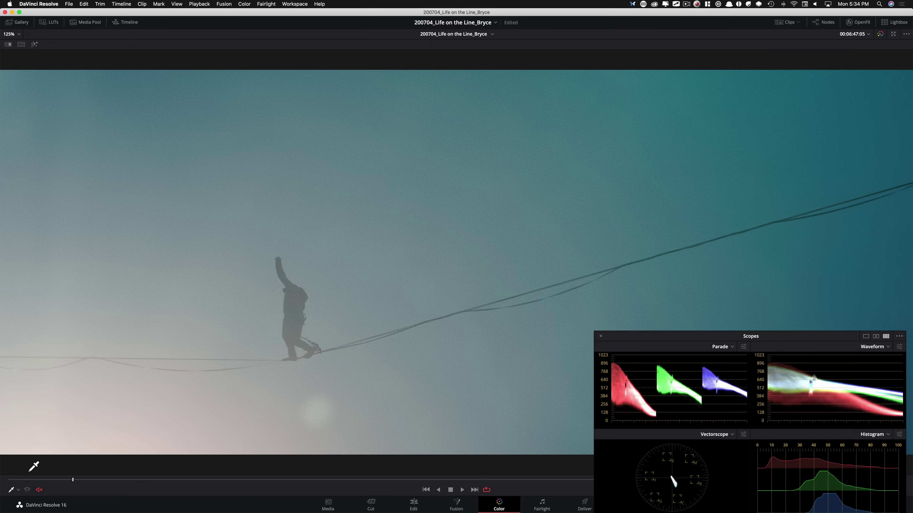
key("space")
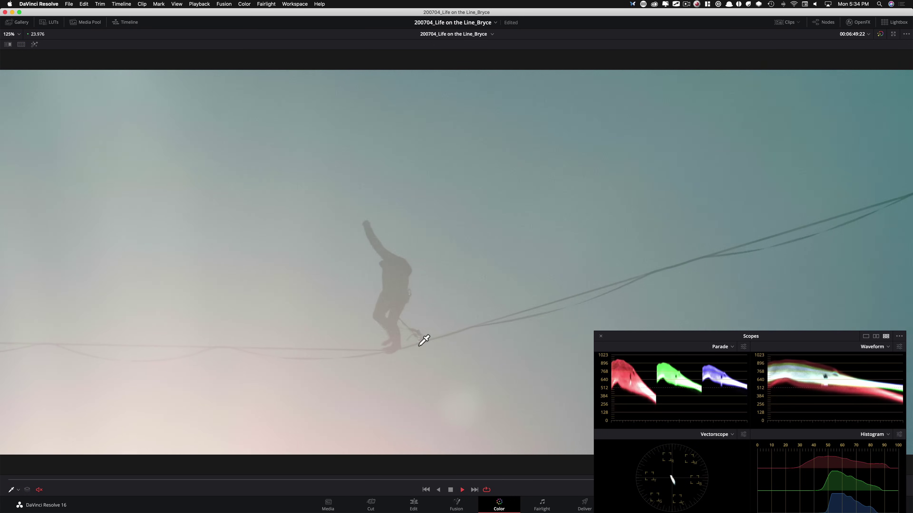
key("space")
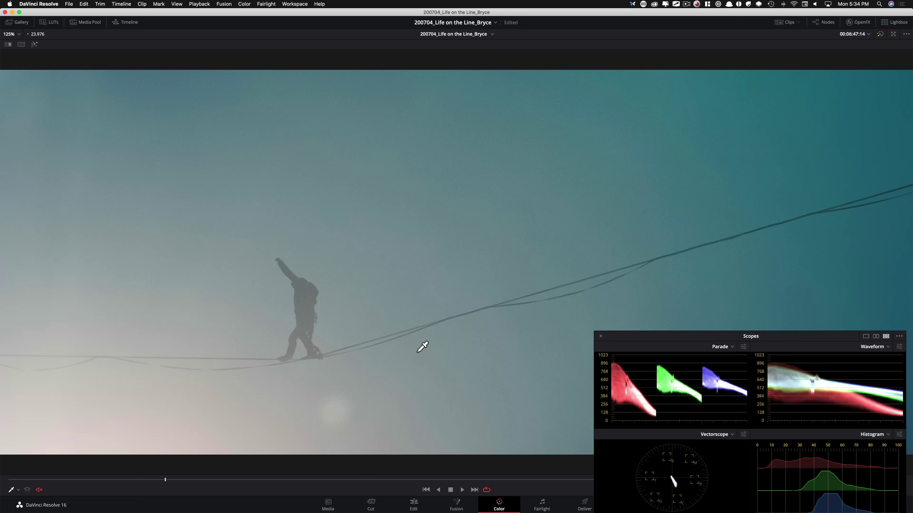
key("shift+f")
key("shift+f")
key("space")
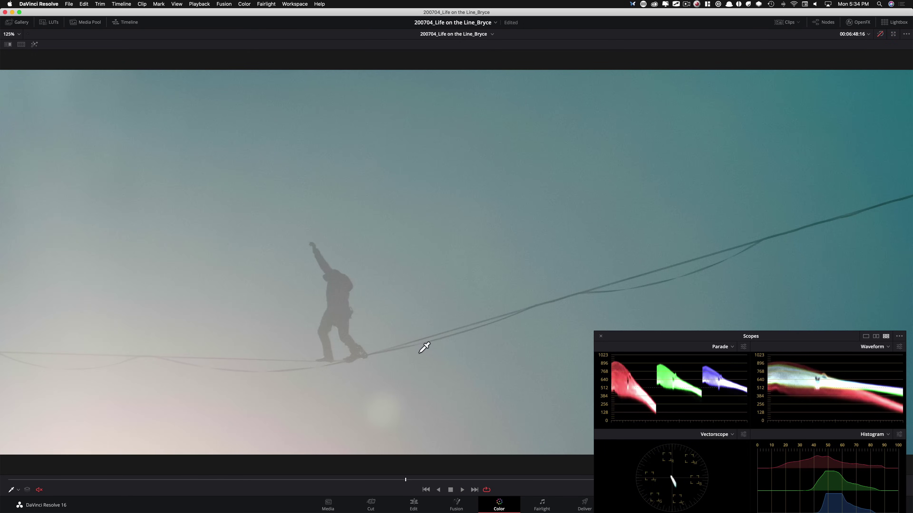
key("shift+d")
key("shift+f")
key("shift+d")
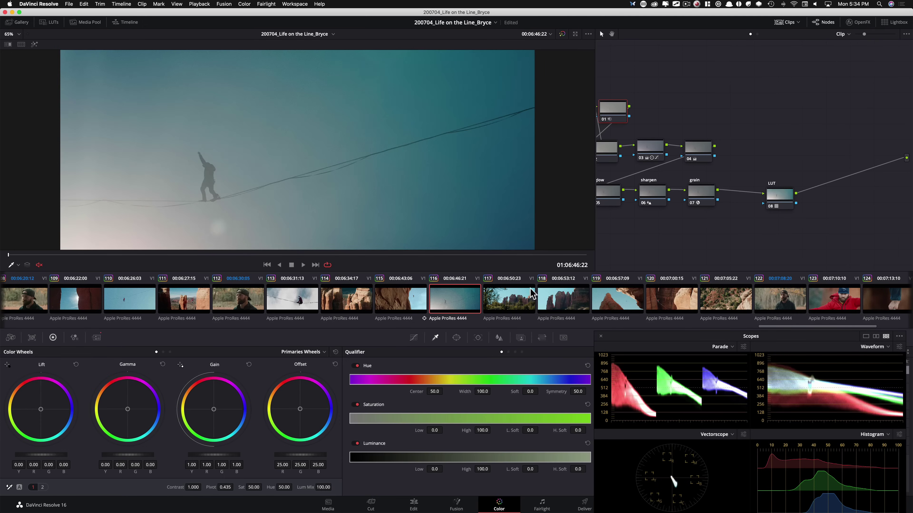
- Go to clip 117 and toggle node 02 repeatedly to compare its sky correction
left_click(510, 305)
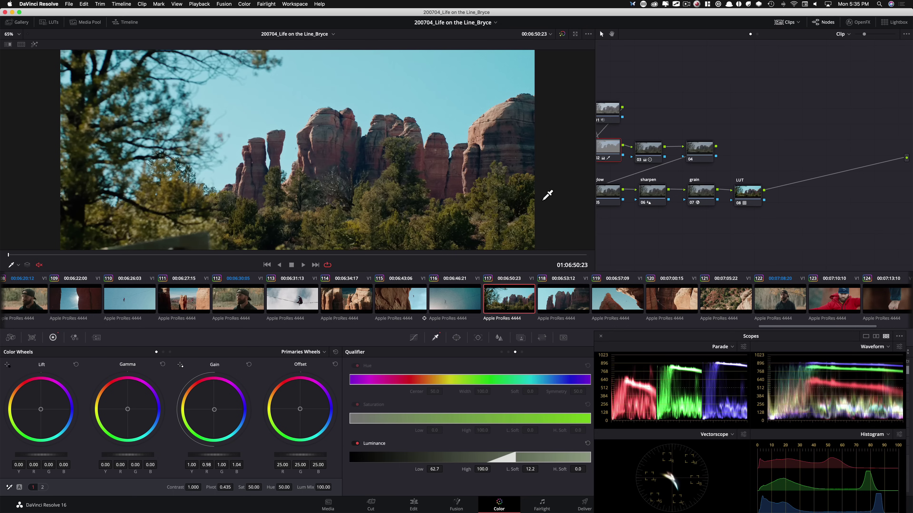
left_click_drag(703, 143, 747, 155)
key("super+d")
key("super+d")
key("super+d")
key("super+d")
key("super+d")
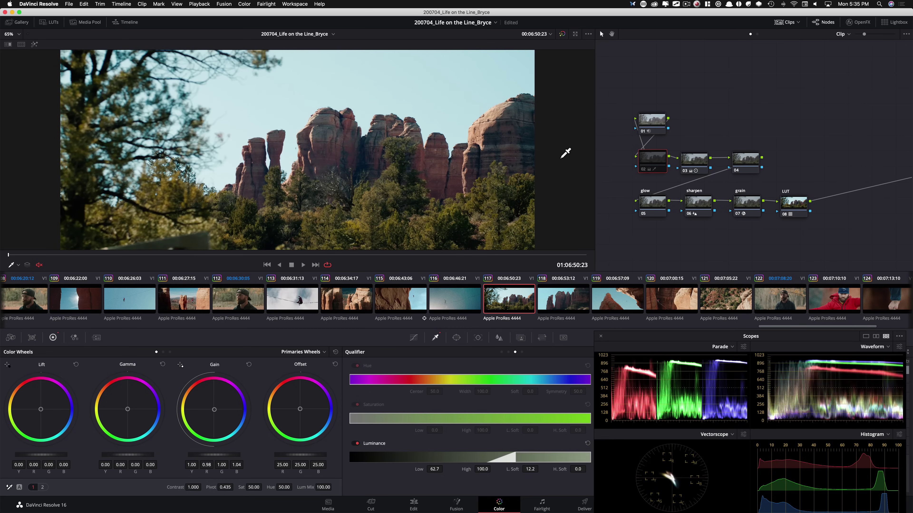
- Re-enable node 02 on clip 117, and toggle node 02 on clip 118 repeatedly to compare the sky in the viewer and scopes
key("super+d")
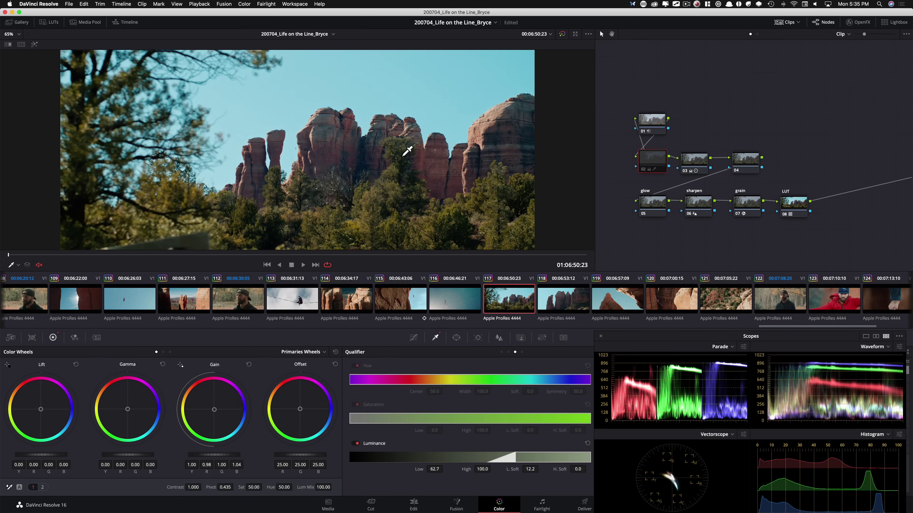
left_click(553, 298)
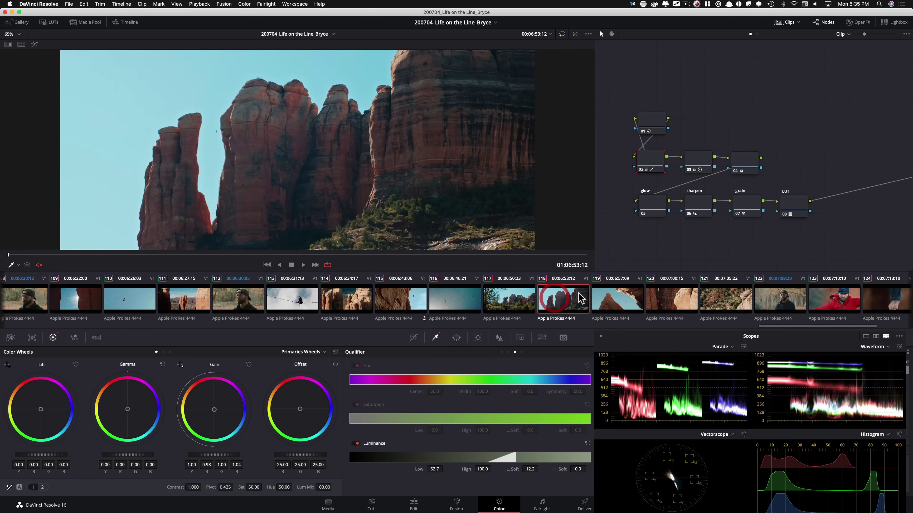
key("super+d")
key("super+d")
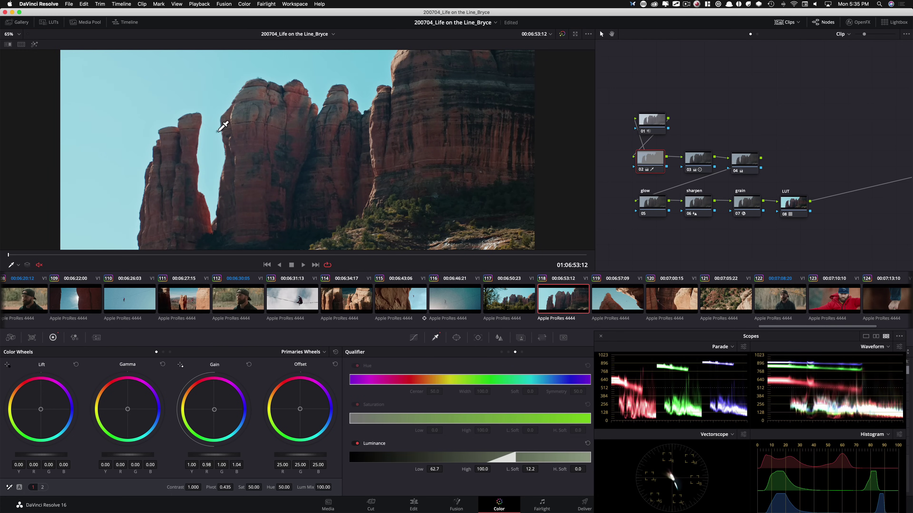
key("super+d")
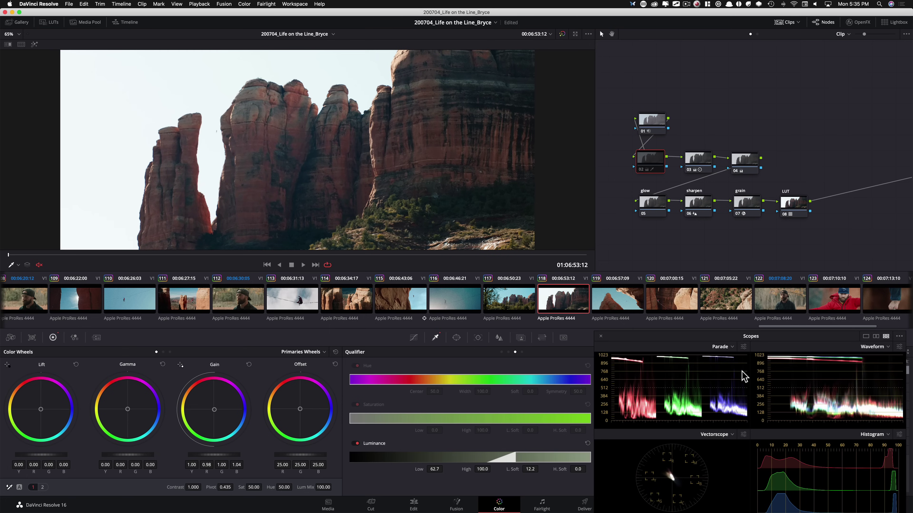
key("super+d")
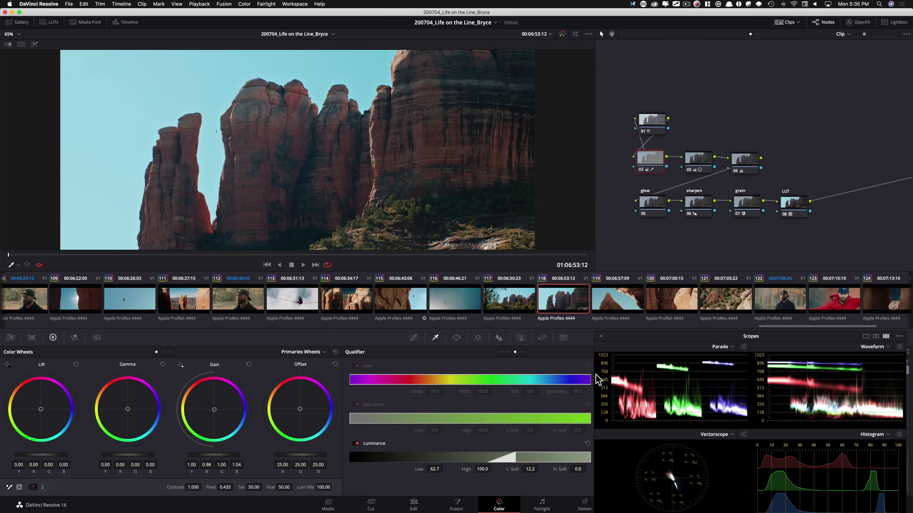
key("super+d")
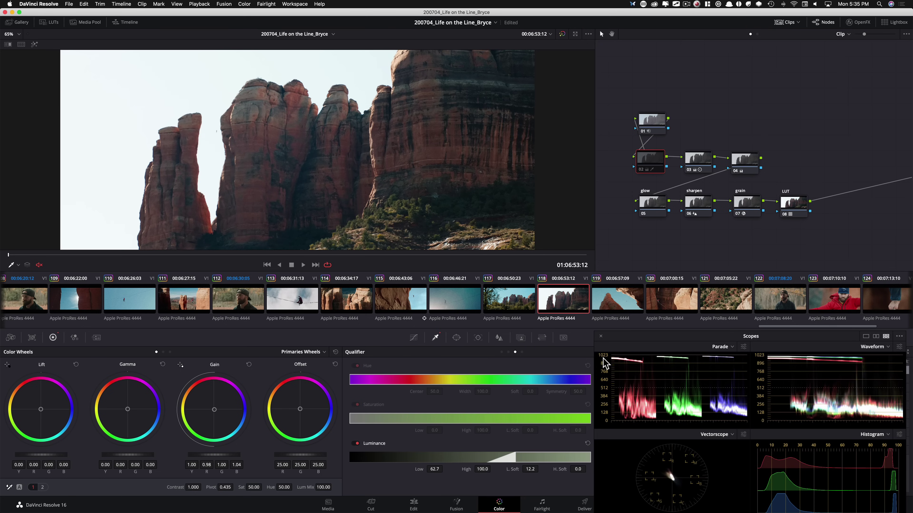
key("super+d")
key("super+d")
key("super+d")
- View clips 123 and 126, scrubbing through clip 126, and go back to clip 121
left_click_drag(798, 326, 850, 324)
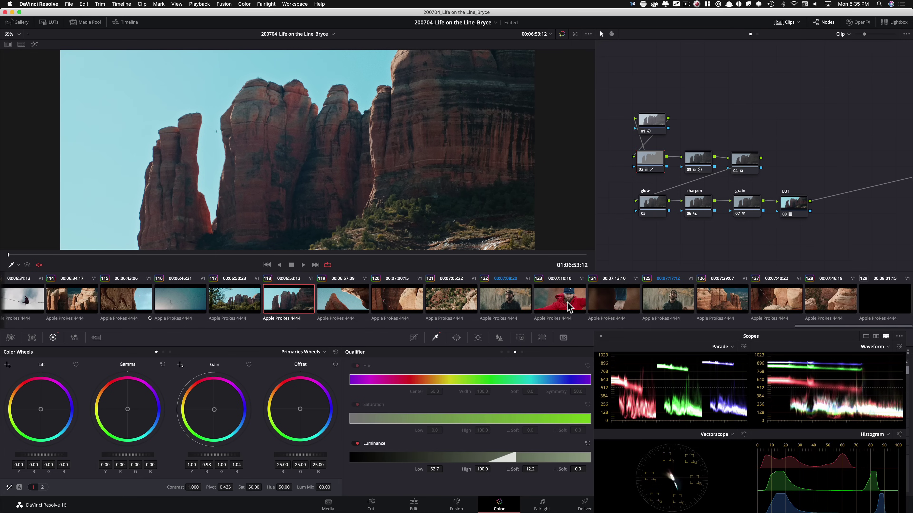
left_click(558, 307)
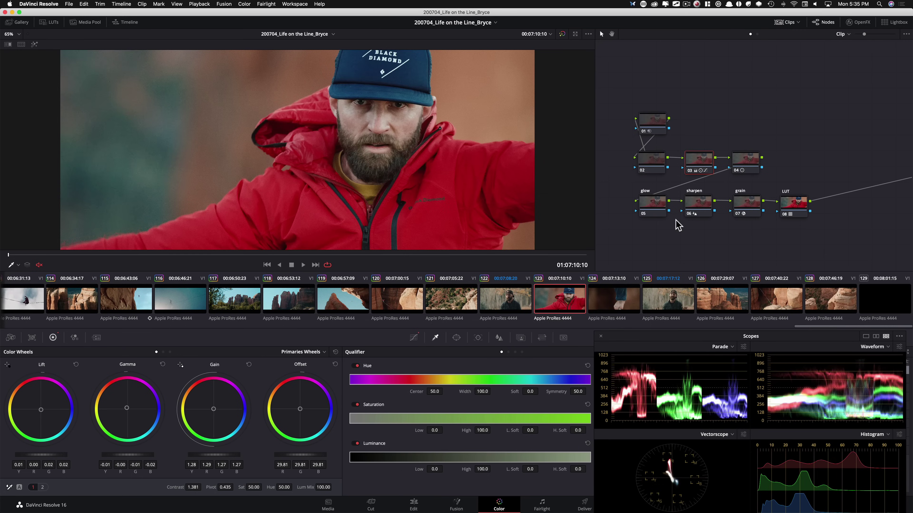
left_click(721, 298)
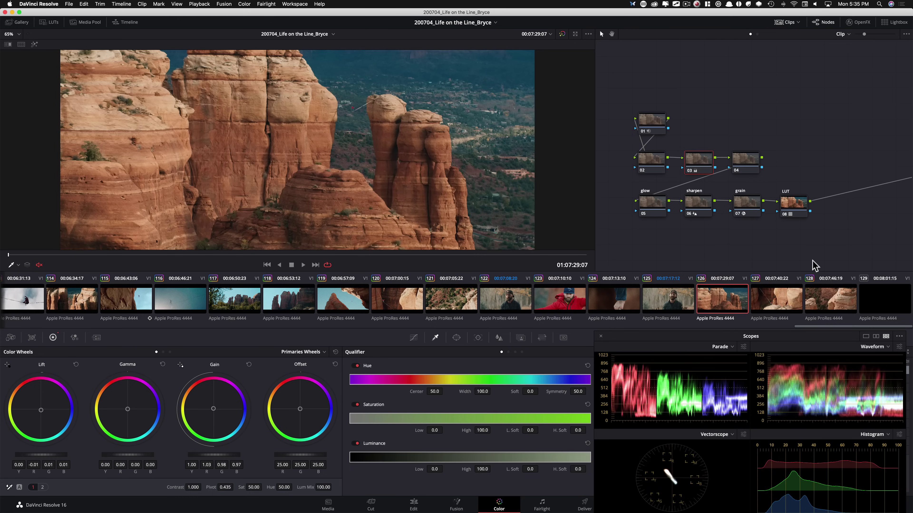
left_click_drag(61, 257, 173, 256)
left_click(455, 307)
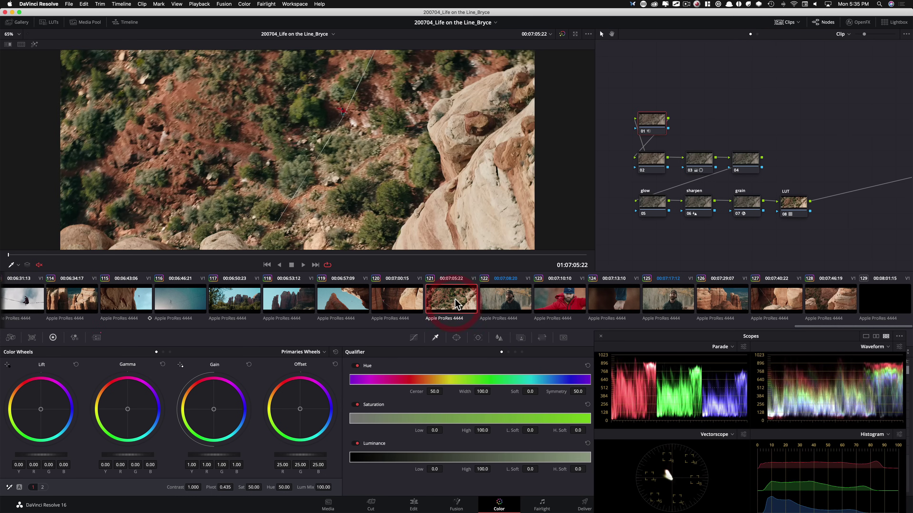
- Scrub clip 121 to 01:07:07:05, disable all of its nodes and enable only the LUT node
left_click_drag(111, 258, 267, 252)
left_click_drag(643, 92, 830, 233)
key("super+d")
left_click(848, 233)
left_click(797, 205)
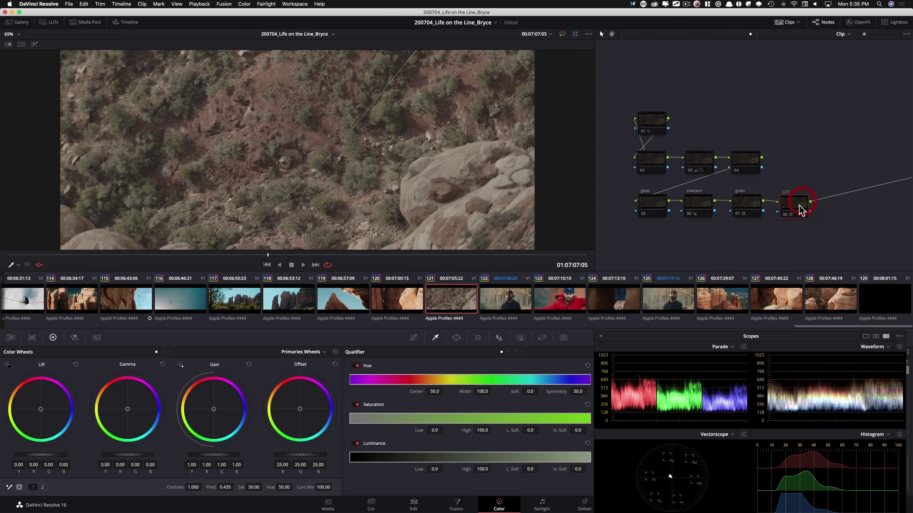
key("super+d")
- Enable node 03 on clip 121, view its second page of primary adjustments and compare the image with the node on and off
left_click(705, 160)
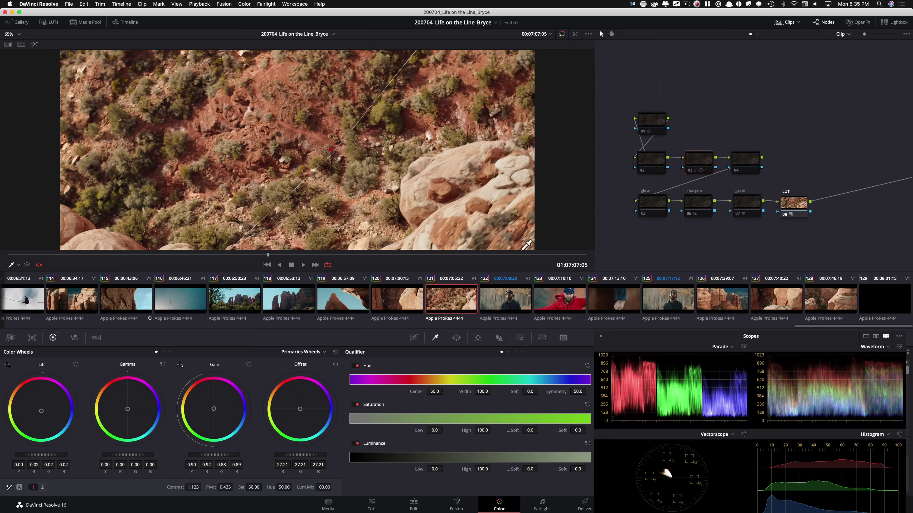
left_click(42, 487)
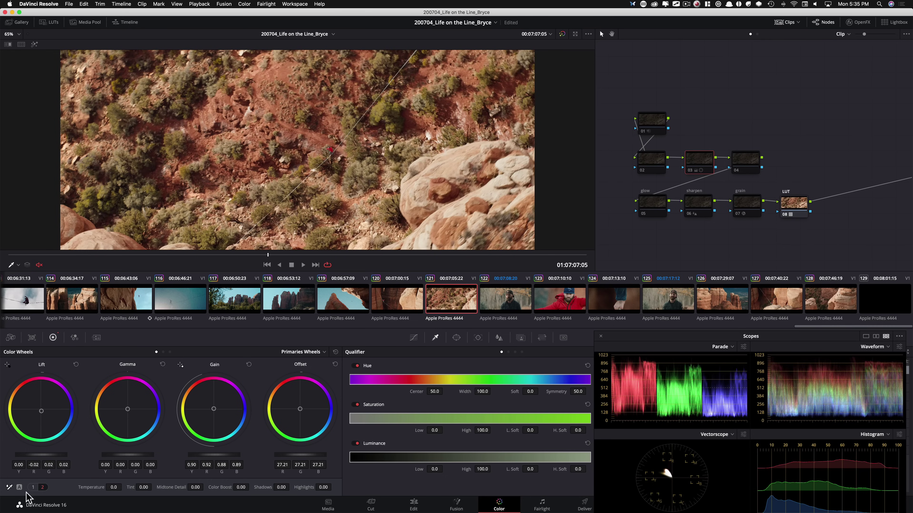
left_click(33, 488)
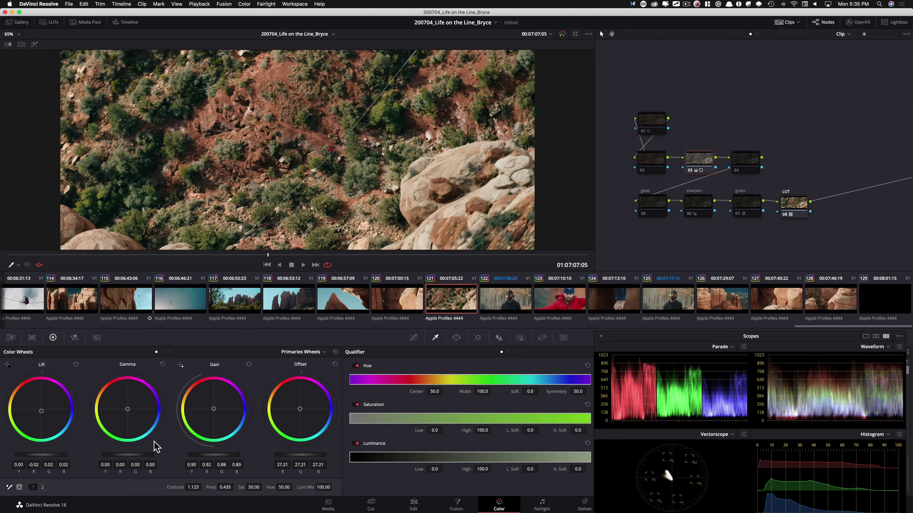
key("super+d")
key("super+d")
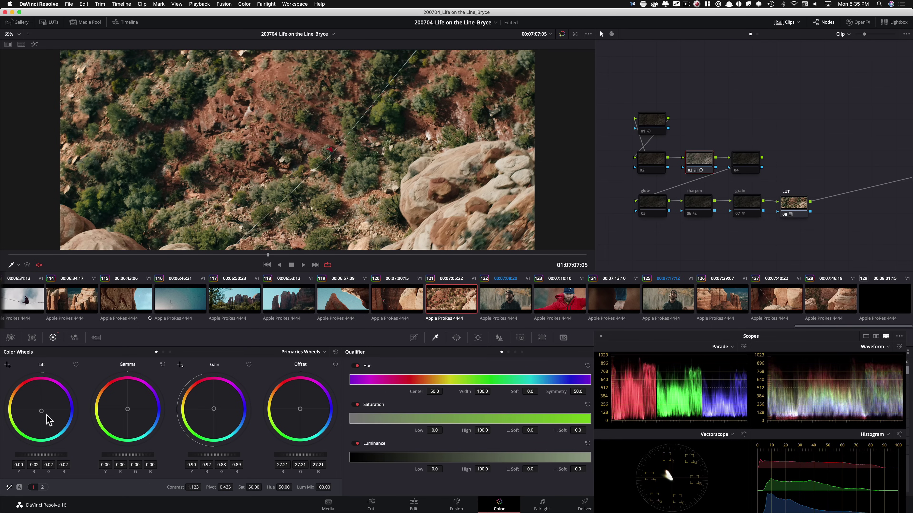
key("ctrl+shift+z")
key("s")
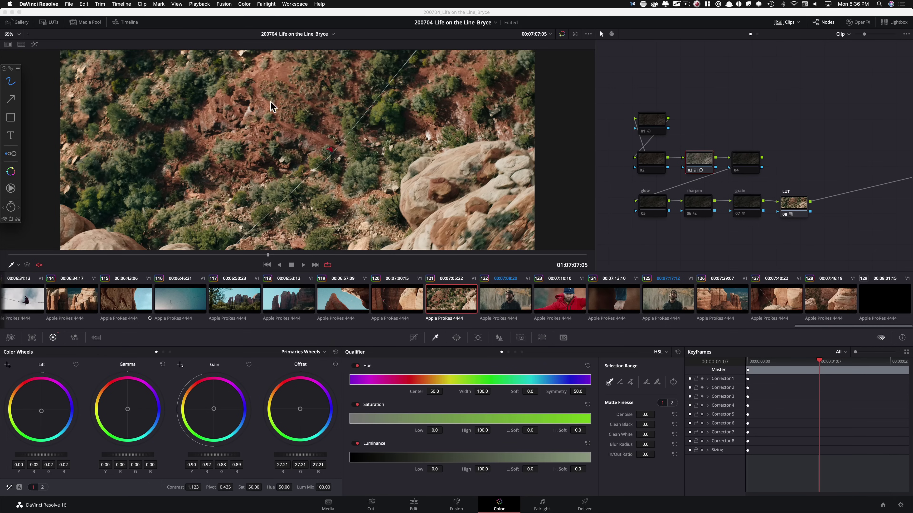
key("super+shift+w")
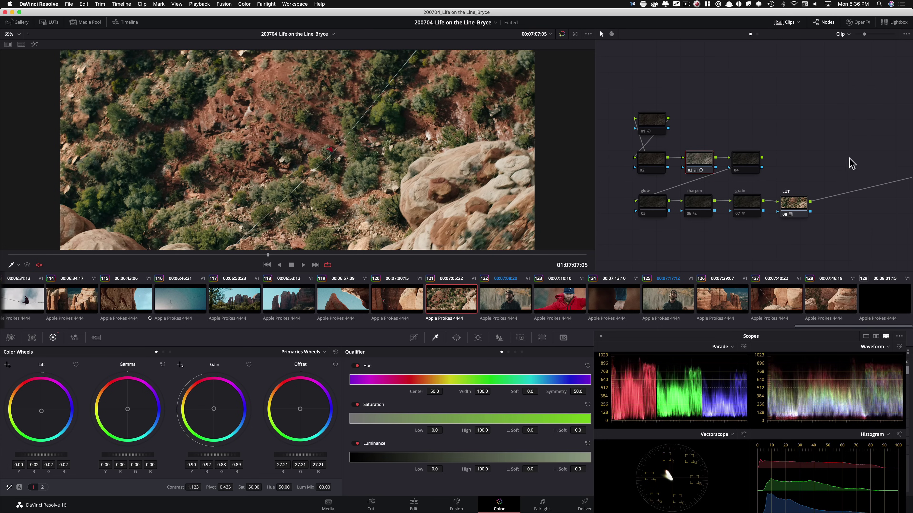
- Toggle node 03 on clip 121 on and off repeatedly to compare its contrast and color balance correction
key("super+d")
key("super+d")
key("shift+d")
key("shift+d")
key("super+d")
key("super+d")
key("super+d")
key("super+d")
key("super+d")
key("super+d")
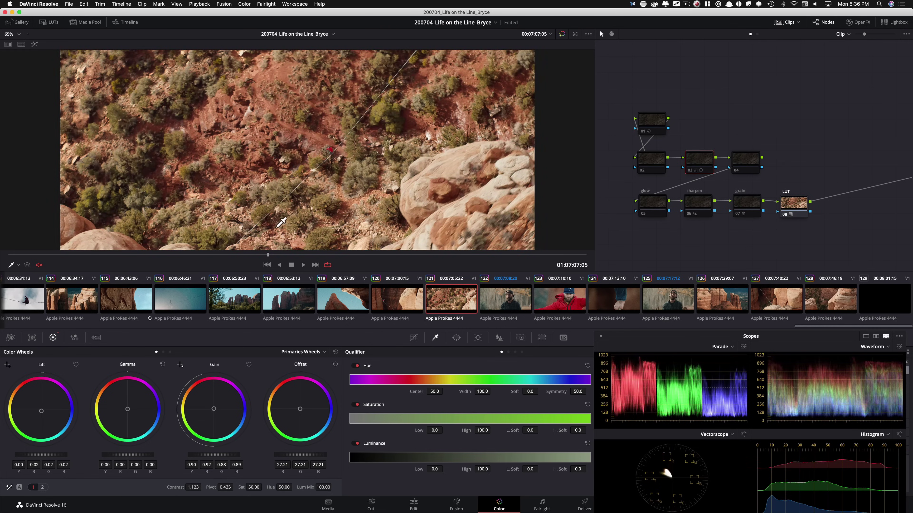
key("ctrl+Tab")
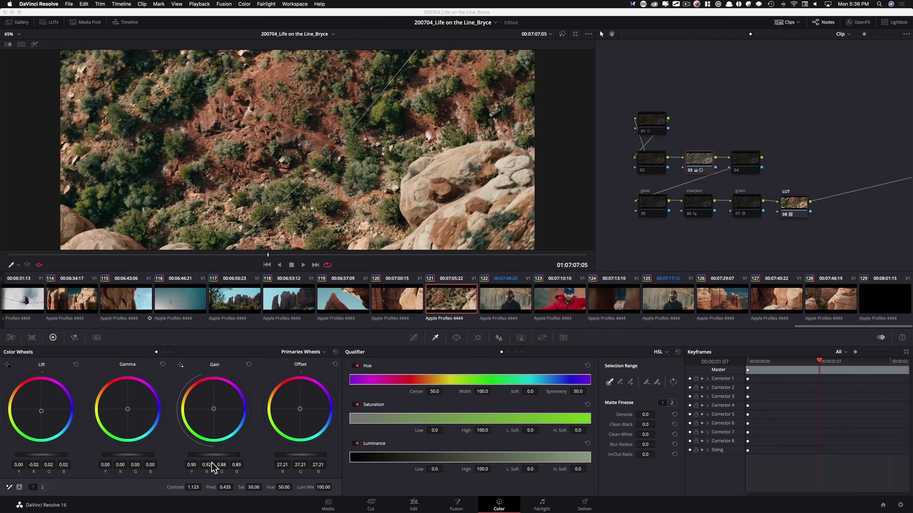
key("s")
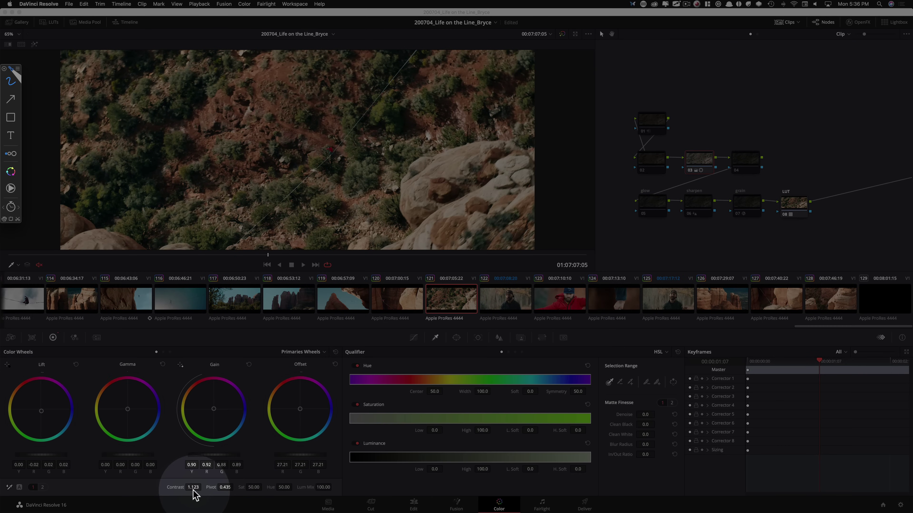
key("s")
key("ctrl+Tab")
- Compare node 03 on clip 121 once more, scrub to 01:07:07:04 and re-enable the remaining nodes
key("super+d")
key("super+d")
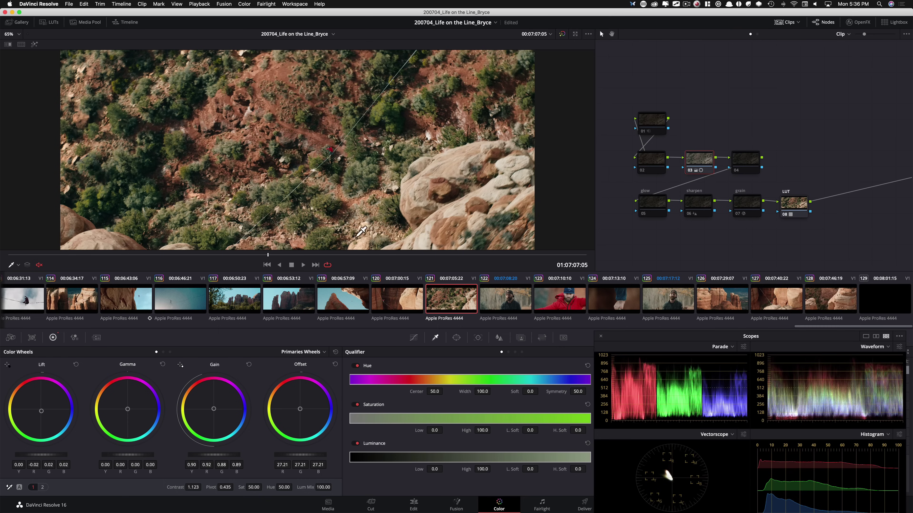
left_click_drag(254, 253, 338, 250)
left_click_drag(621, 91, 745, 234)
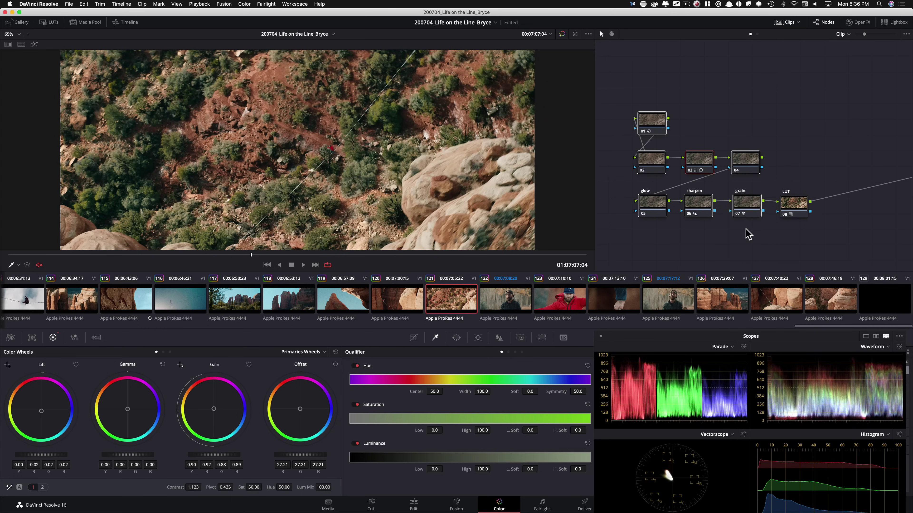
left_click(718, 235)
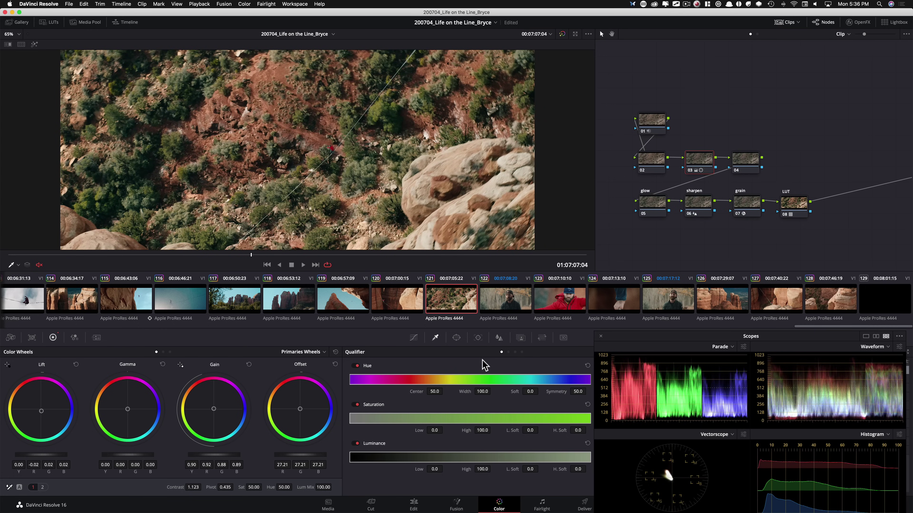
- Go to clip 126, view its second page of primary adjustments and toggle node 03 repeatedly to compare the shadow tint
left_click(715, 302)
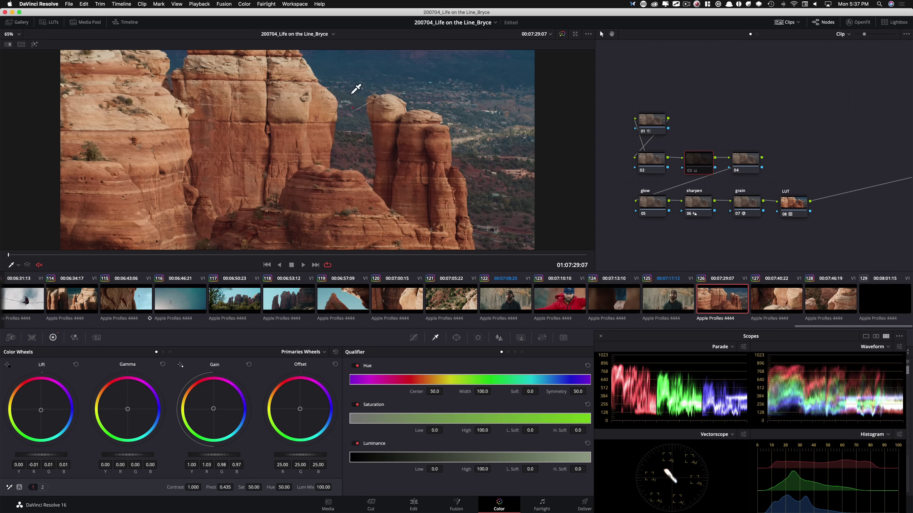
left_click(42, 488)
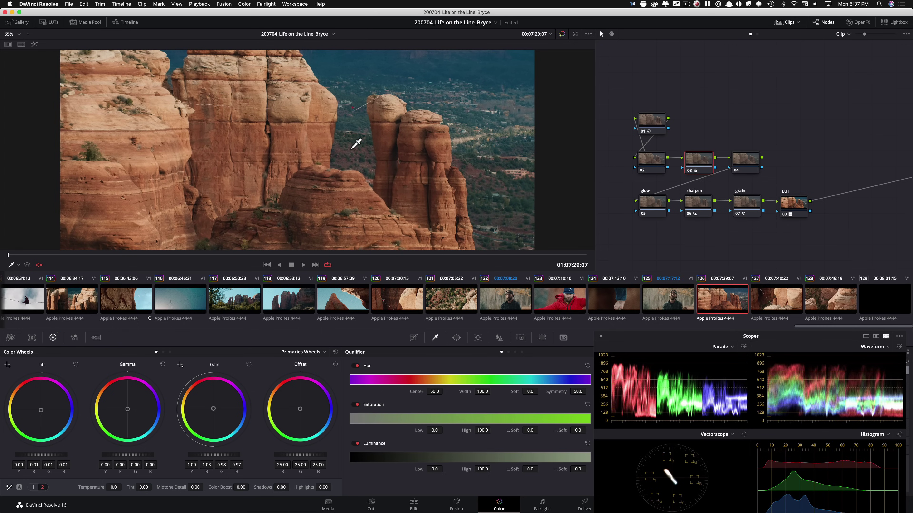
key("super+d")
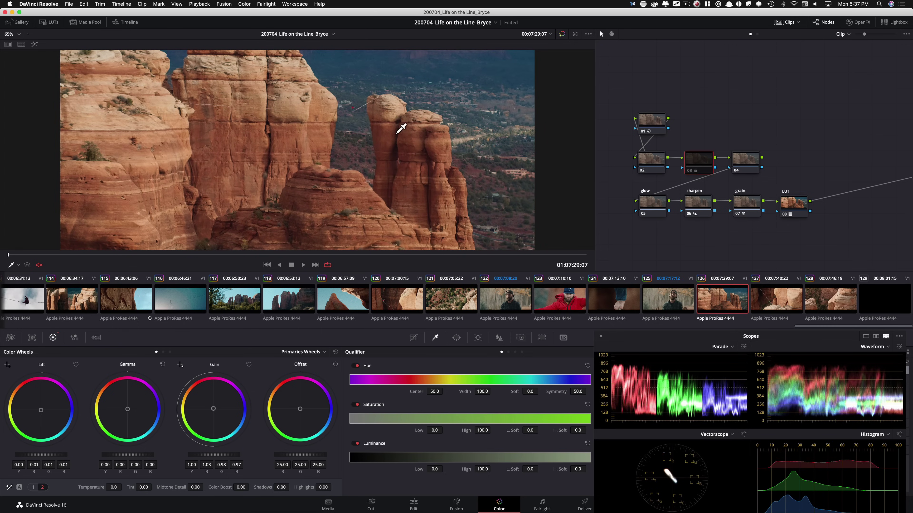
key("super+d")
key("super+d")
key("super+d")
key("super+d")
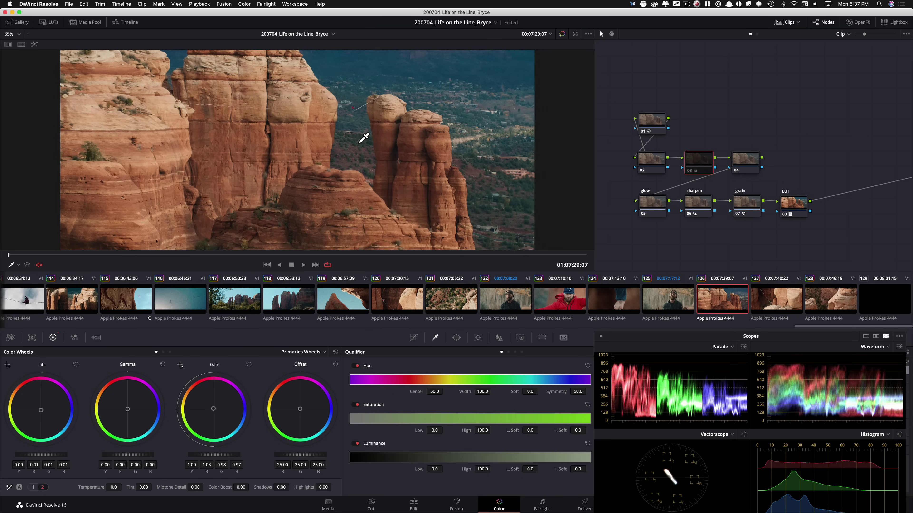
key("super+d")
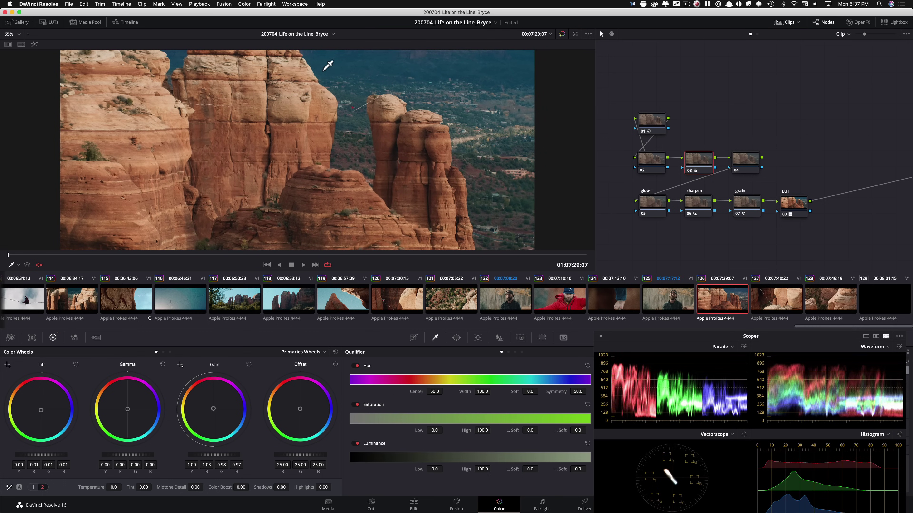
key("super+d")
key("super+d")
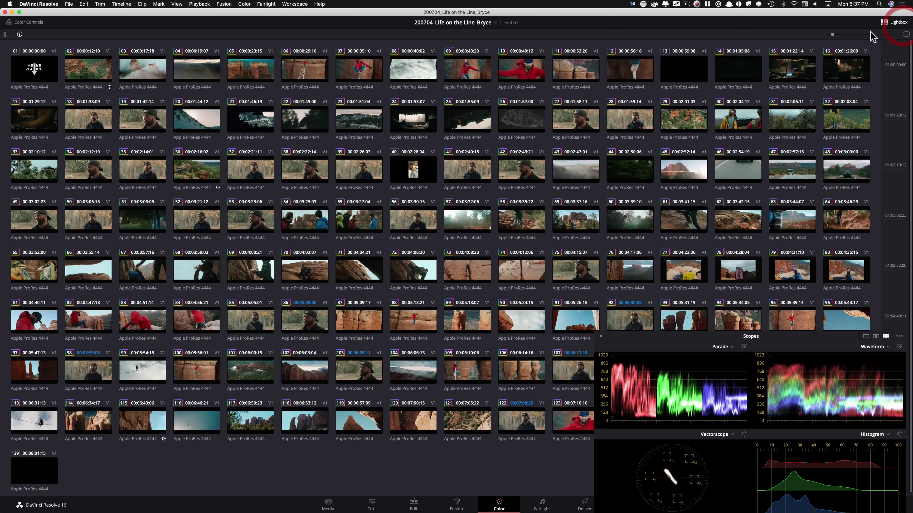
- Show the timeline in the Lightbox with the Scopes window moved out of the way and the thumbnails enlarged to four per row
left_click(895, 22)
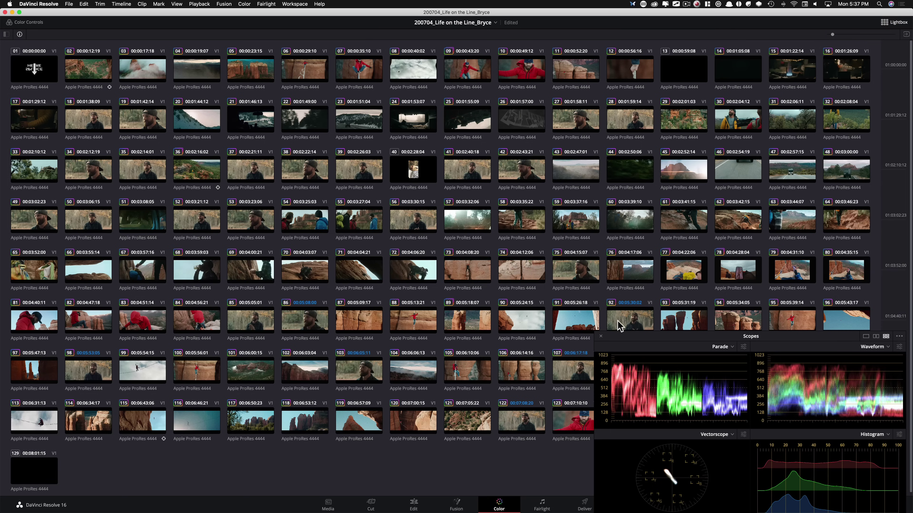
left_click_drag(627, 336, 912, 299)
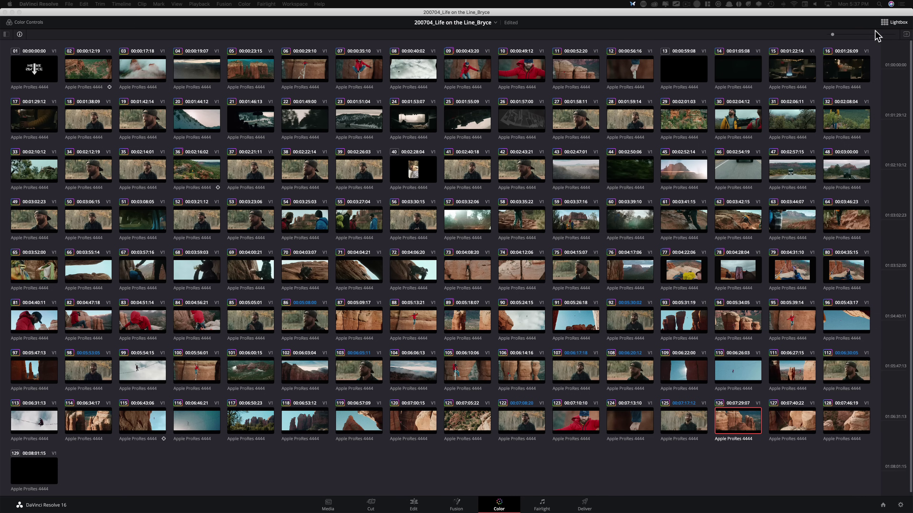
left_click_drag(837, 36, 894, 34)
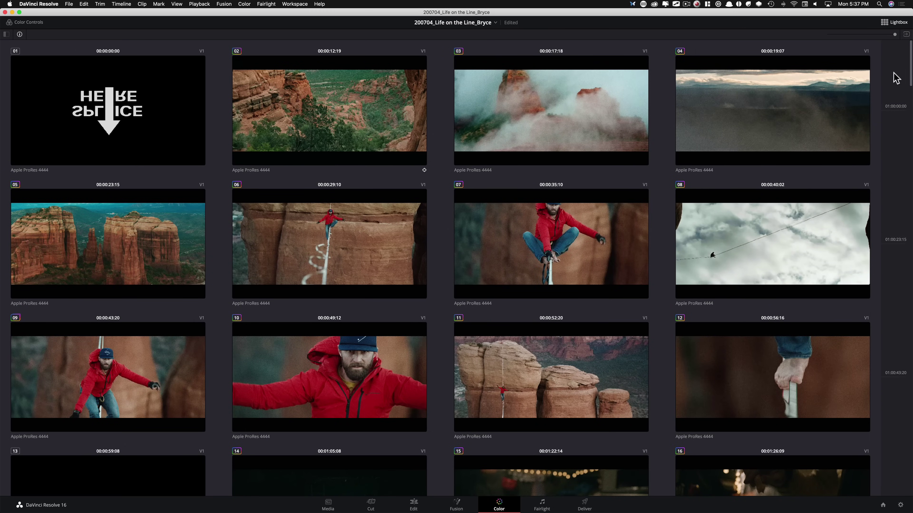
- Survey the enlarged thumbnails of all graded clips from 01 to 129, examining how consistent the color grade is across scenes
scroll(911, 74, "down", 10)
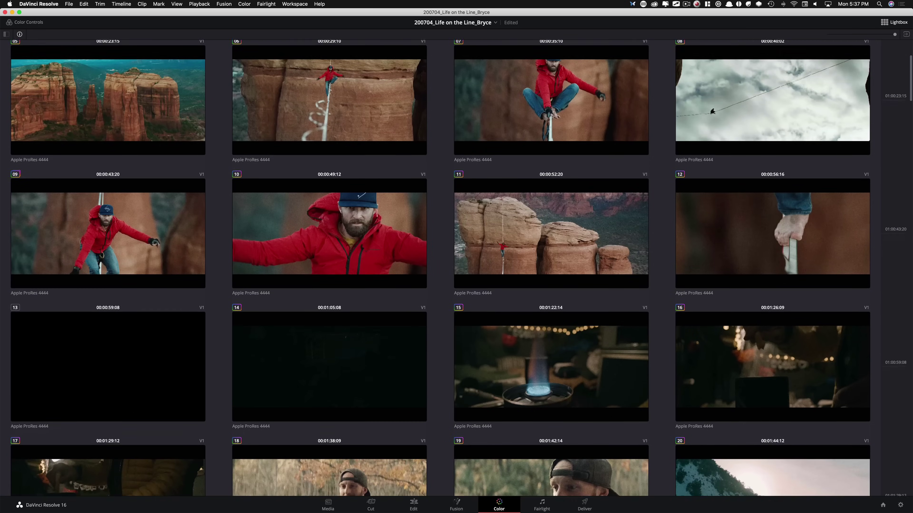
scroll(441, 268, "down", 9)
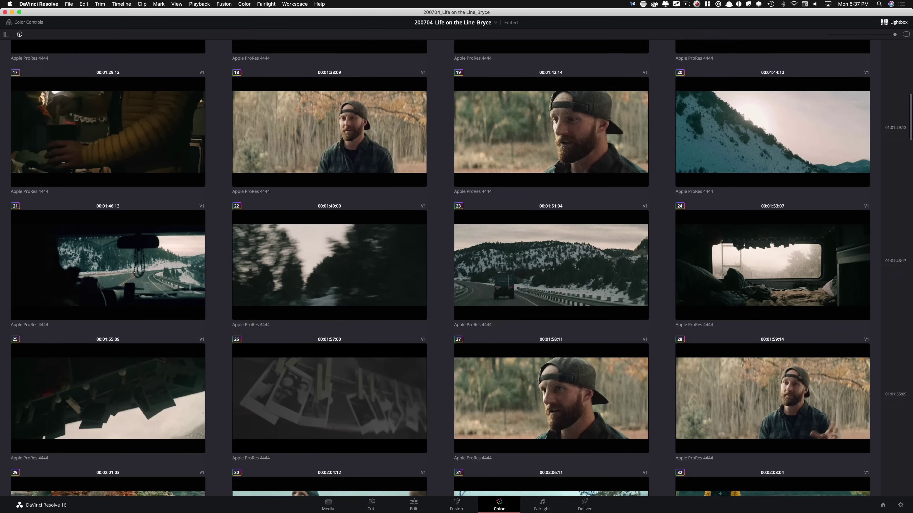
scroll(440, 268, "down", 10)
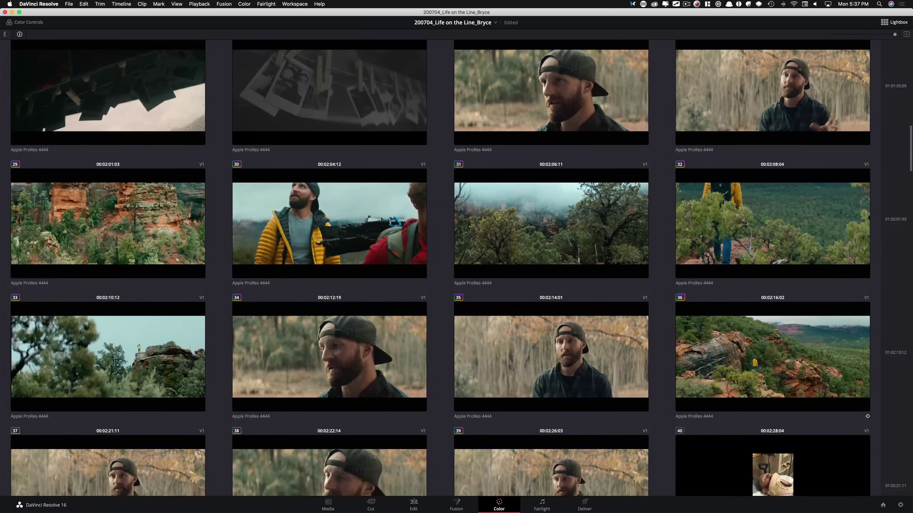
scroll(440, 267, "down", 10)
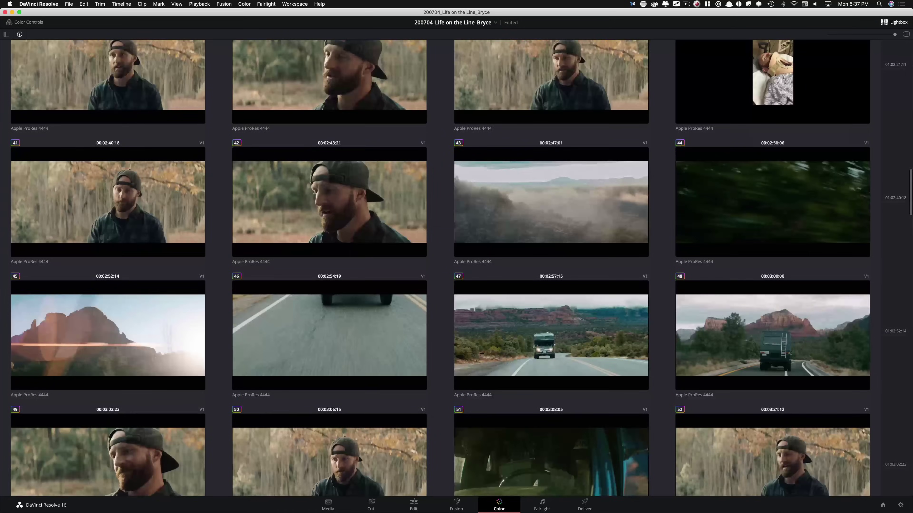
scroll(440, 268, "down", 8)
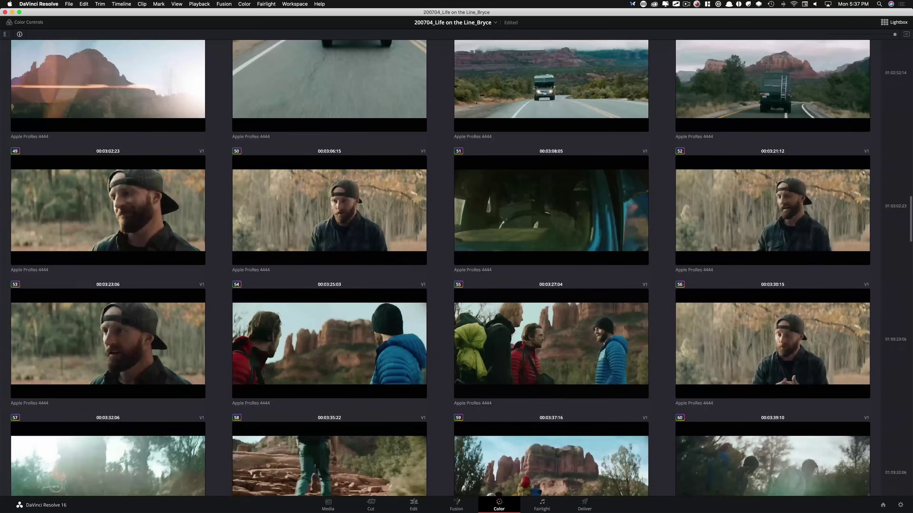
scroll(440, 268, "down", 8)
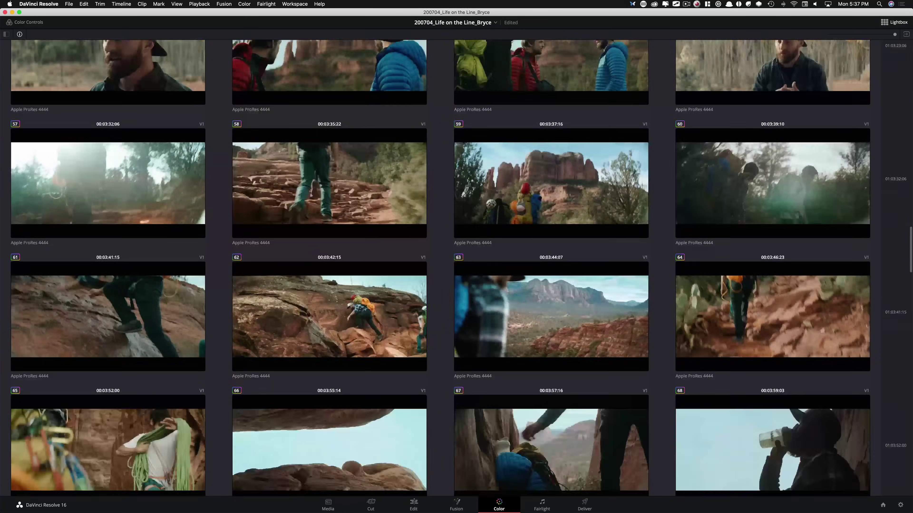
scroll(441, 268, "down", 16)
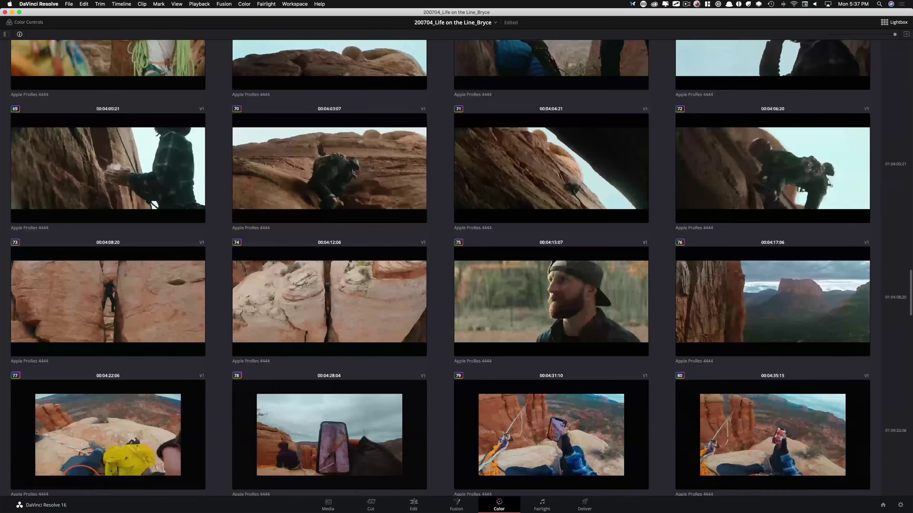
scroll(440, 268, "down", 4)
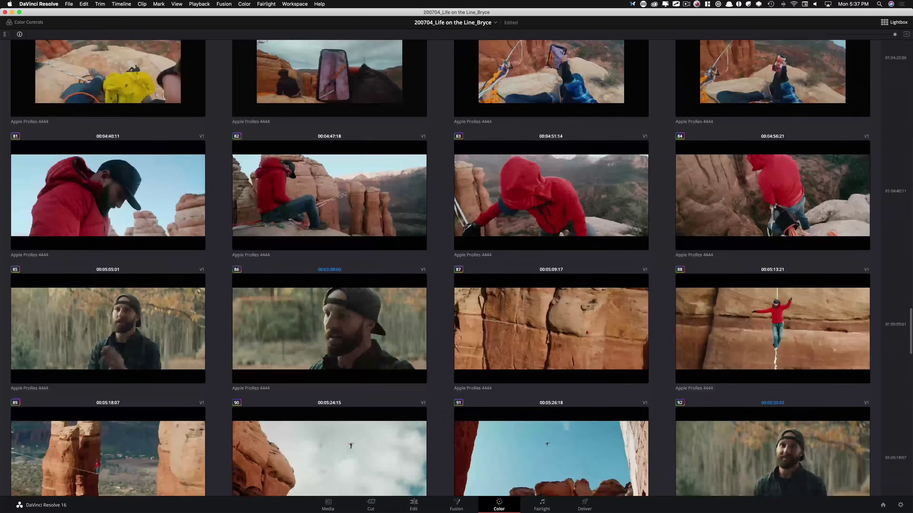
scroll(440, 268, "down", 8)
scroll(909, 440, "down", 4)
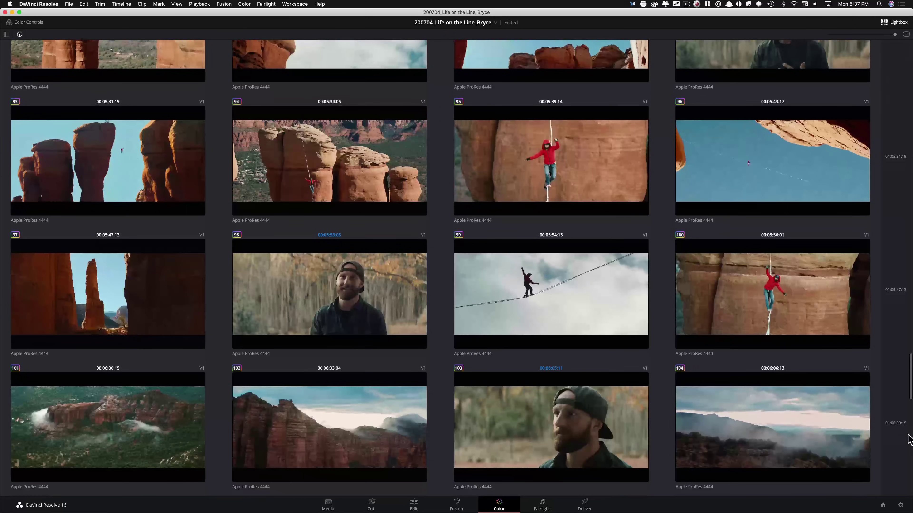
scroll(909, 378, "down", 12)
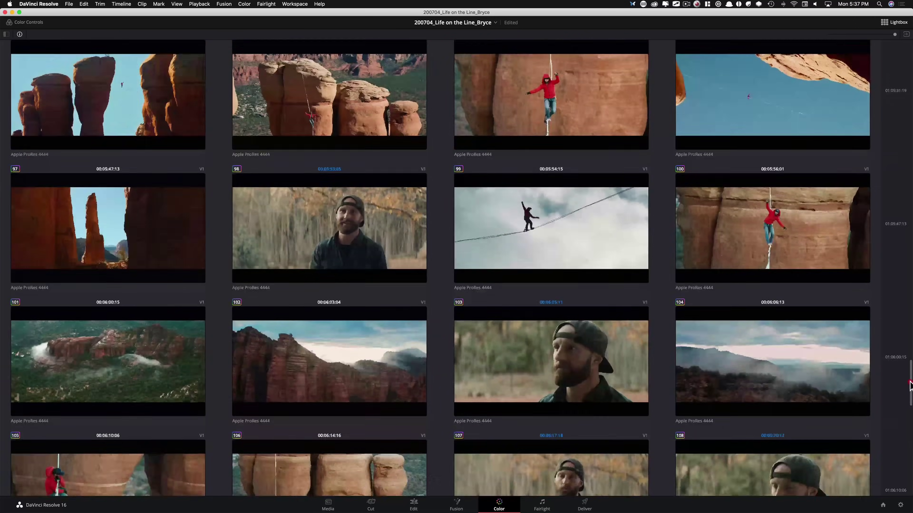
scroll(456, 268, "down", 12)
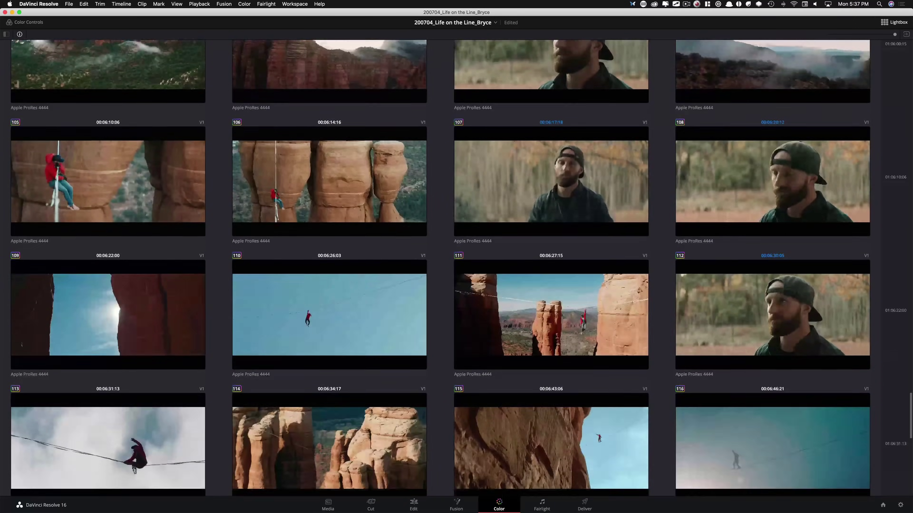
scroll(456, 268, "down", 3)
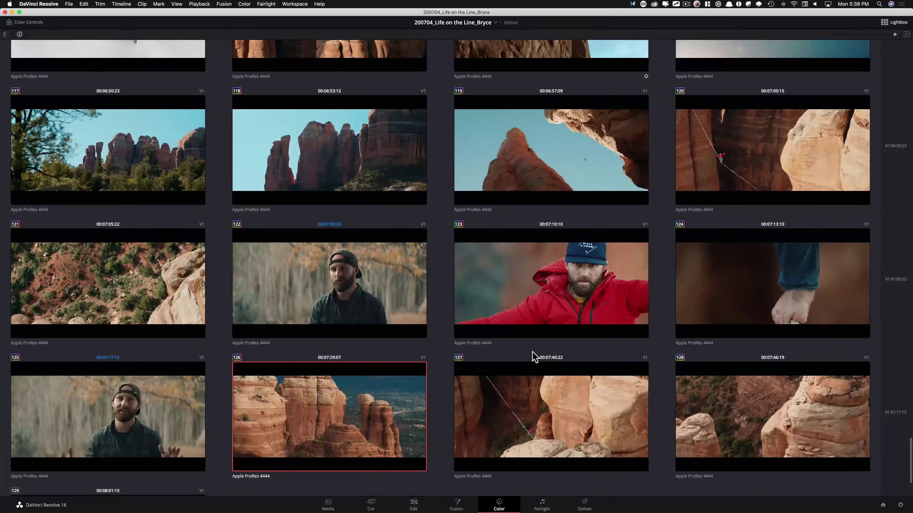
- Leave the Lightbox, bring the node graph fully into view, go to clip 02 and scrub to 01:00:16:18
key("Escape")
key("alt+f")
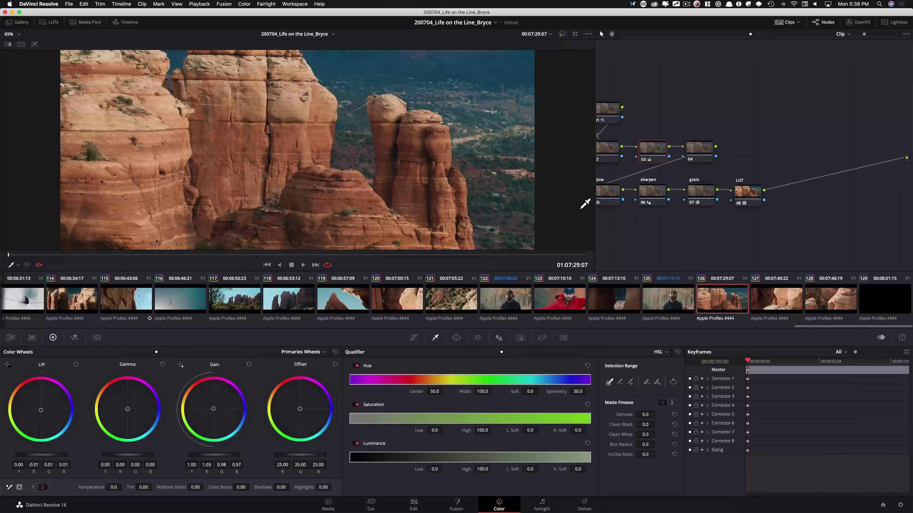
left_click_drag(684, 220, 723, 218)
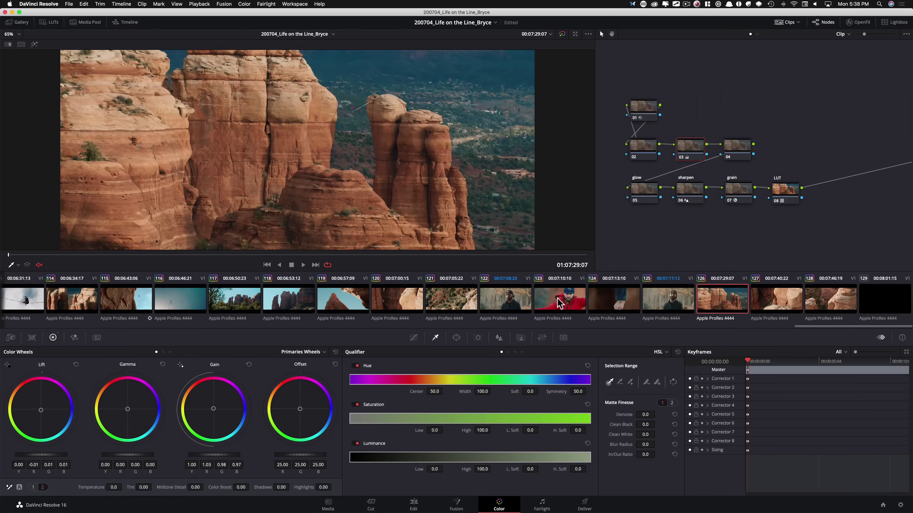
left_click_drag(829, 326, 11, 327)
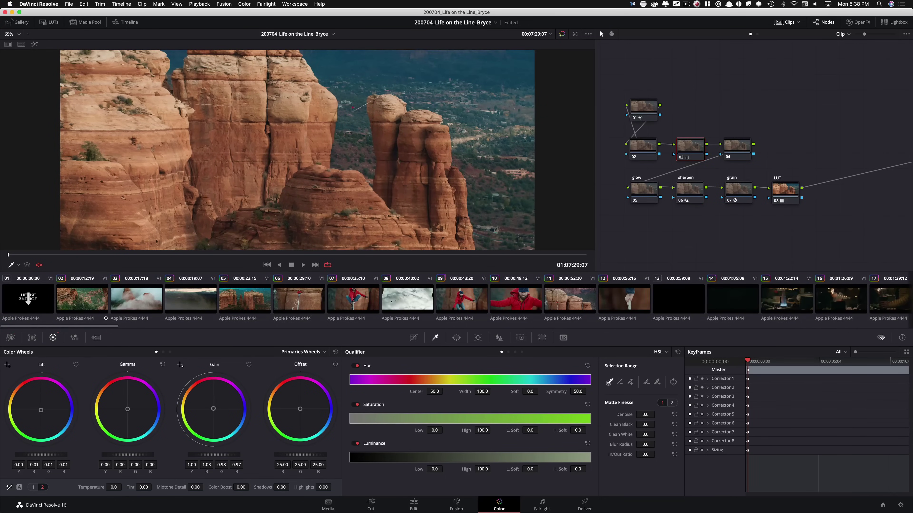
left_click(88, 302)
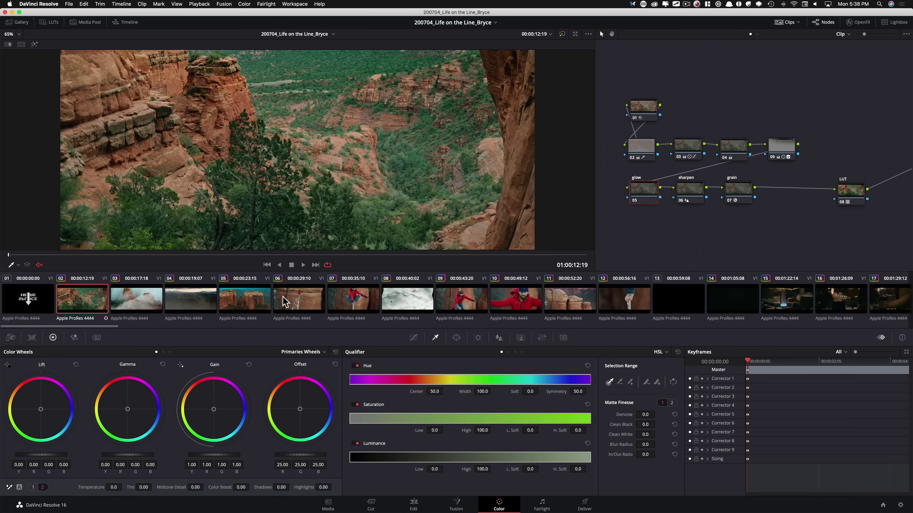
left_click_drag(133, 259, 473, 239)
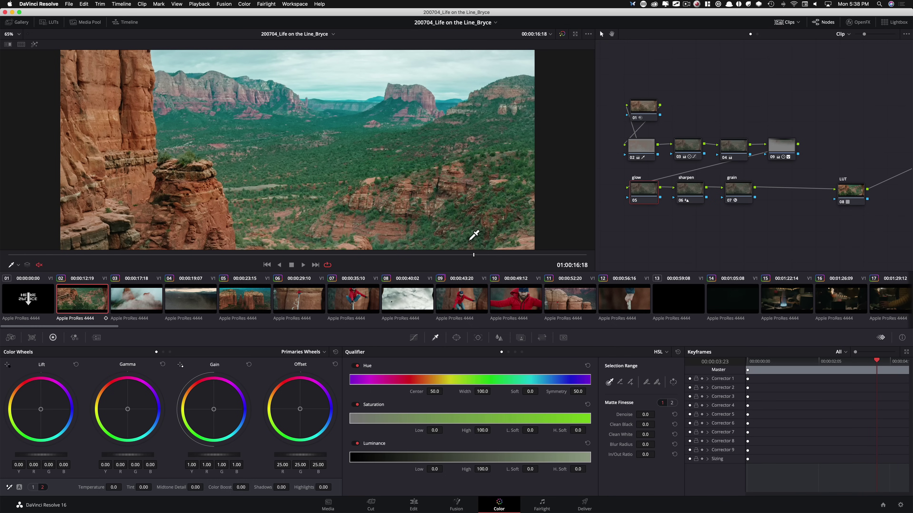